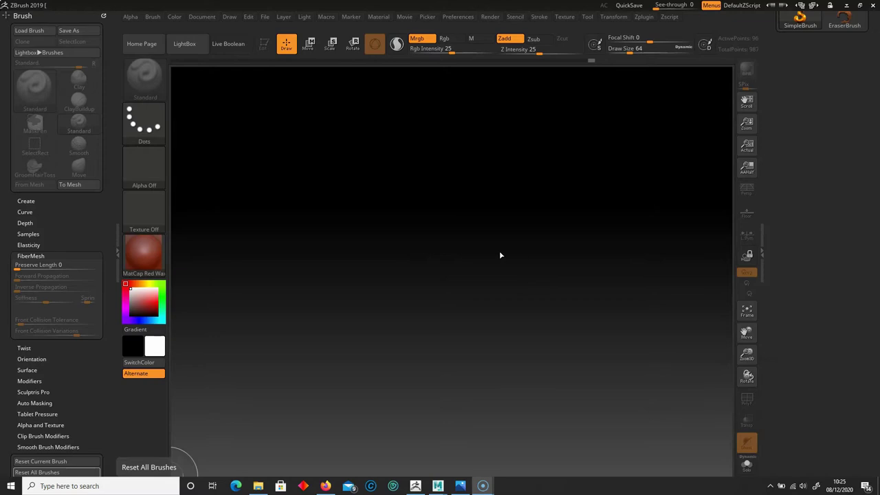
Step: Close the docked Brush palette and reinitialize ZBrush to its starting state, confirming the reset
{"action": "left_click", "coordinate": [116, 250]}
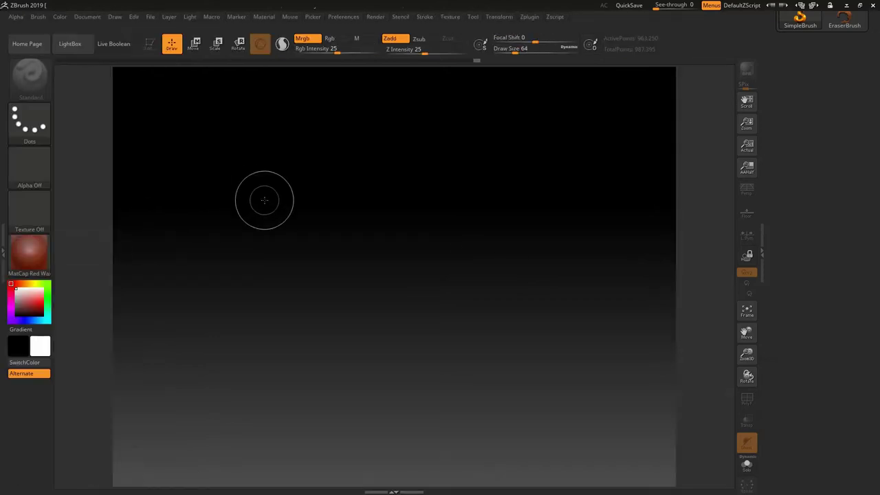
{"action": "left_click", "coordinate": [344, 17]}
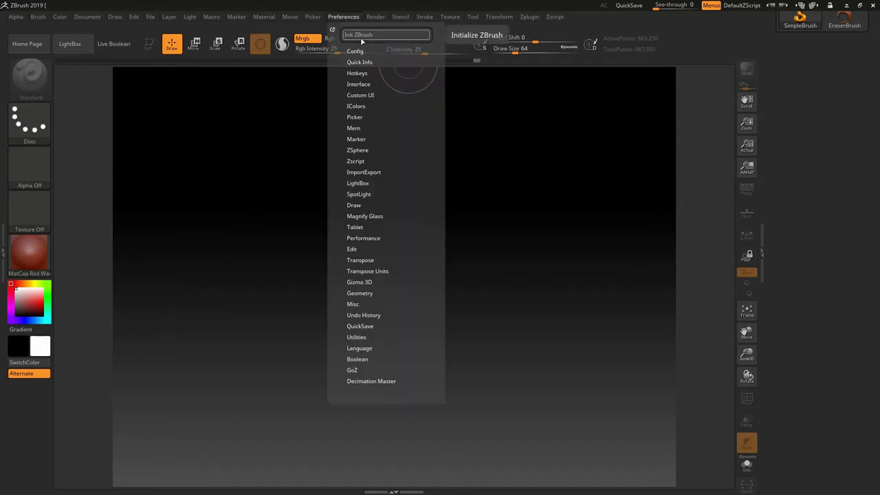
{"action": "left_click", "coordinate": [361, 37]}
{"action": "left_click", "coordinate": [470, 279]}
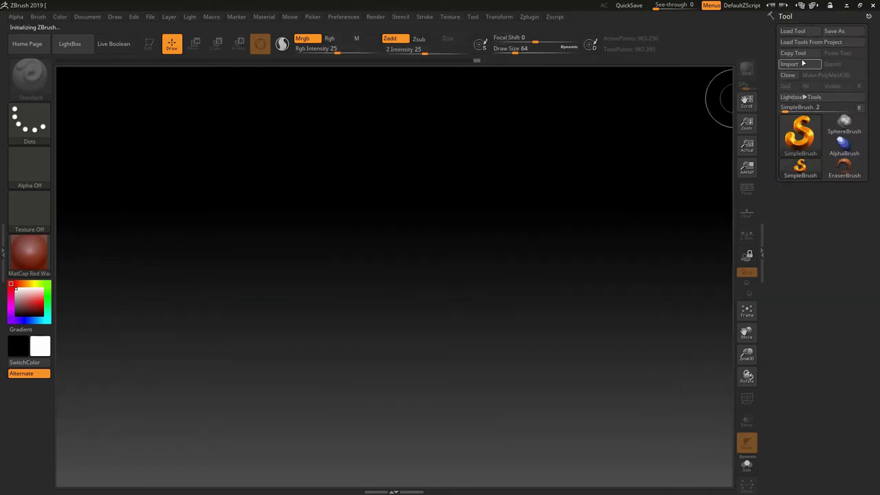
Step: Import the Head_SUB2_Base.OBJ mesh, place it upright on the canvas and make it editable
{"action": "left_click", "coordinate": [800, 63]}
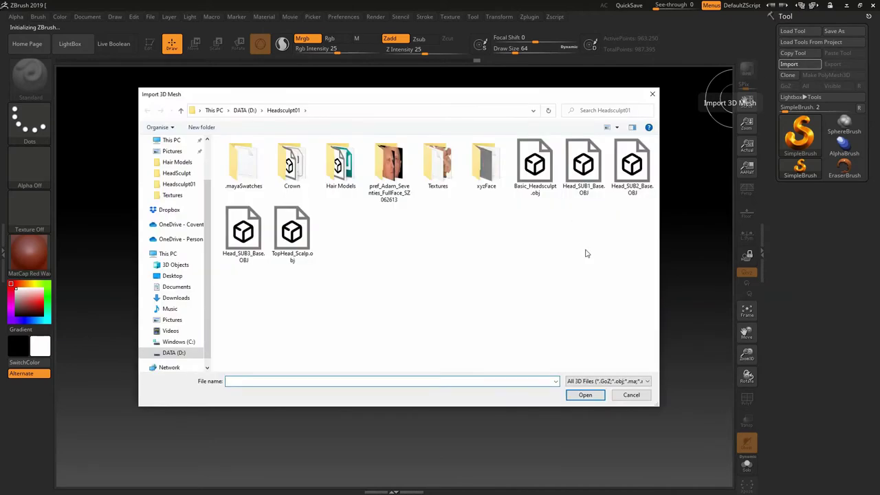
{"action": "double_click", "coordinate": [632, 167]}
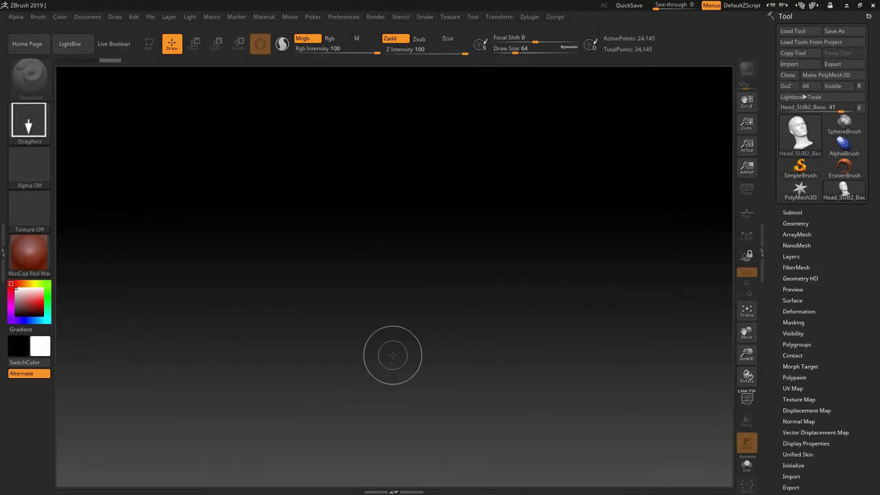
{"action": "left_click_drag", "start_coordinate": [428, 253], "coordinate": [428, 490]}
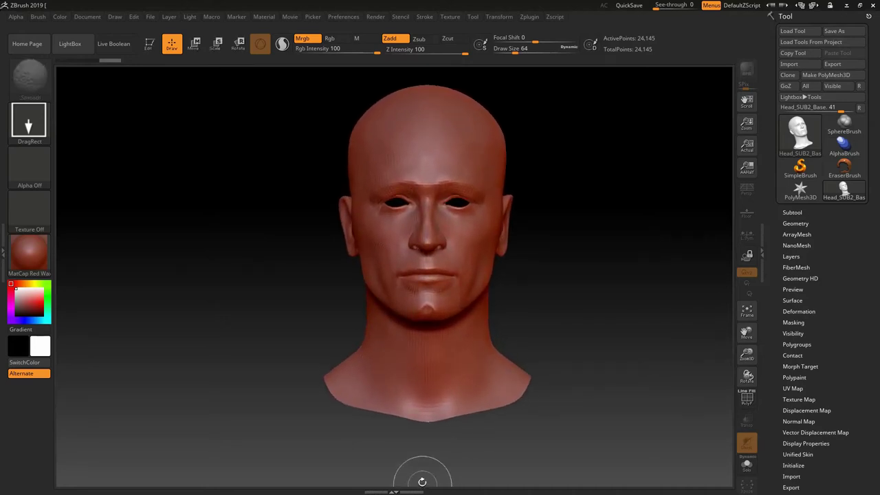
{"action": "left_click", "coordinate": [149, 45]}
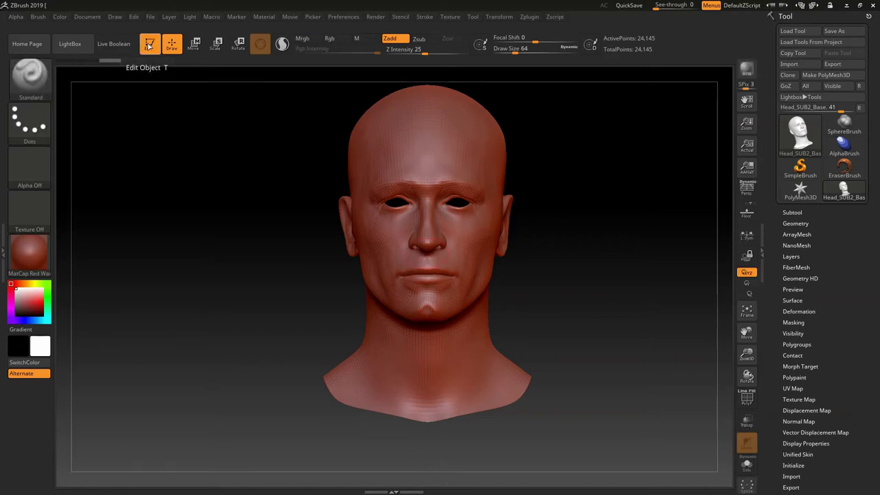
Step: Apply the MatCap Metal03 material to the head
{"action": "left_click", "coordinate": [29, 253]}
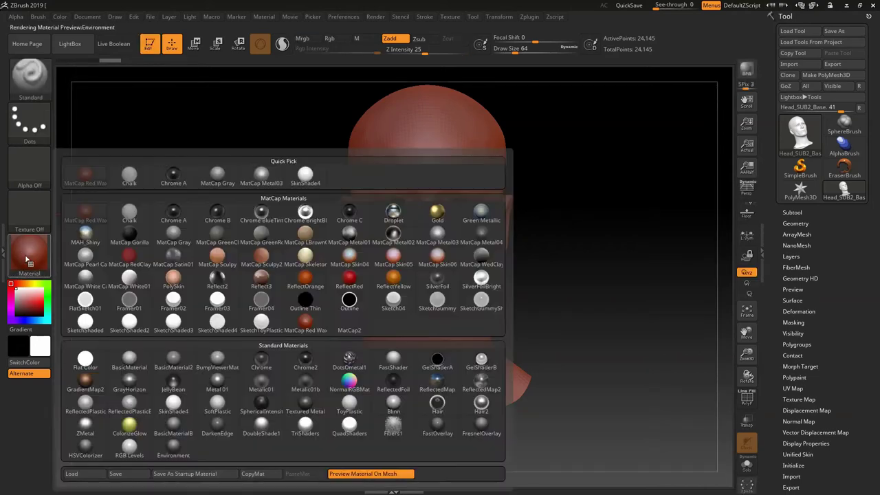
{"action": "left_click", "coordinate": [450, 242]}
{"action": "key", "text": "ctrl"}
{"action": "mouse_move", "coordinate": [546, 226]}
{"action": "left_mouse_down"}
{"action": "mouse_move", "coordinate": [520, 238]}
{"action": "mouse_move", "coordinate": [525, 229]}
{"action": "left_mouse_up"}
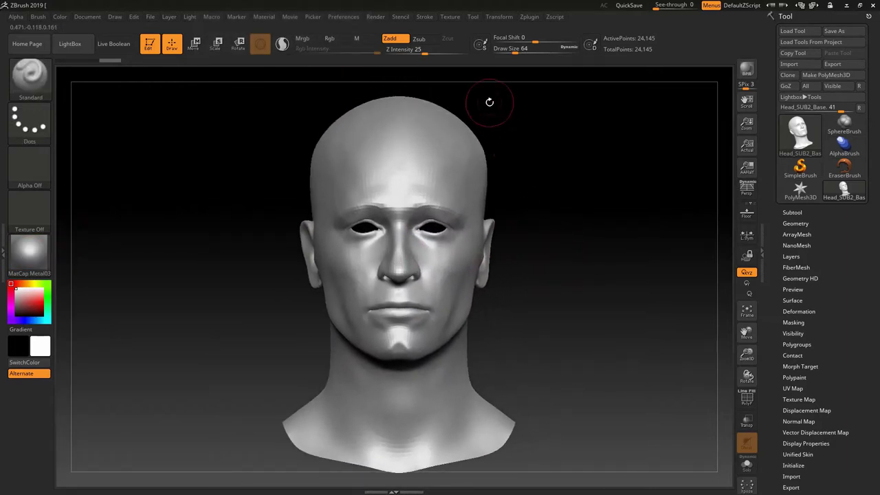
Step: Activate left-right symmetry for working on the head
{"action": "left_click", "coordinate": [503, 19]}
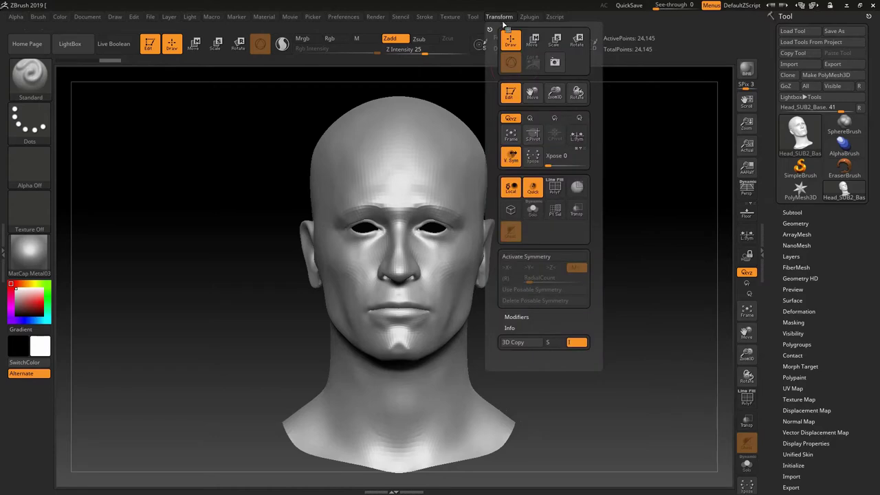
{"action": "left_click", "coordinate": [529, 257]}
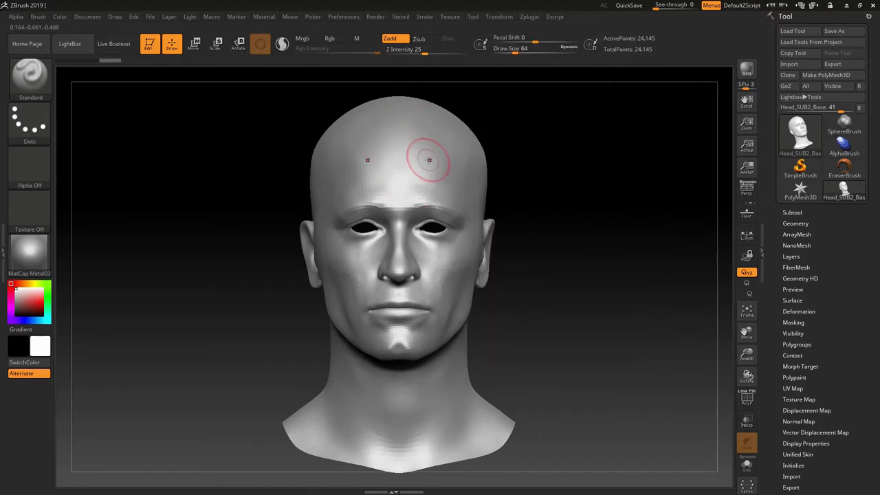
{"action": "left_click_drag", "start_coordinate": [563, 180], "coordinate": [536, 183]}
Step: Paint a mask over the scalp, following the hairline from the forehead past the temples and down to the nape
{"action": "key", "text": "ctrl"}
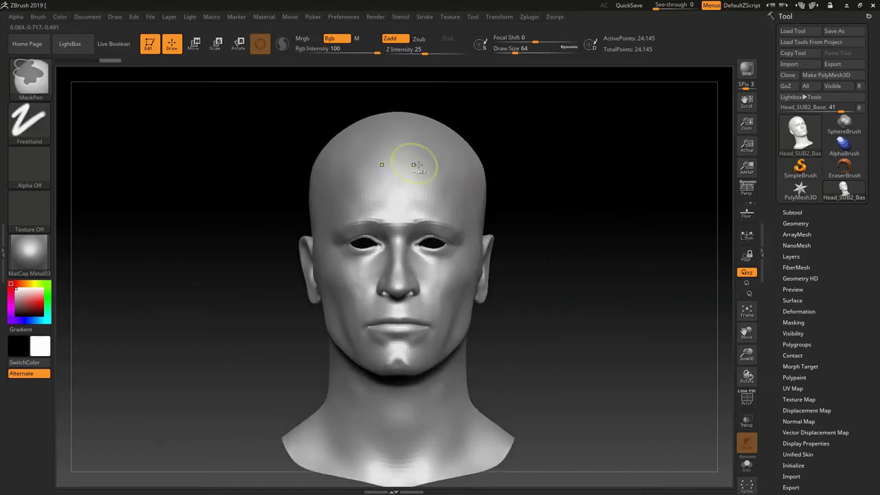
{"action": "mouse_move", "coordinate": [402, 161]}
{"action": "left_mouse_down", "text": "ctrl"}
{"action": "mouse_move", "coordinate": [433, 165]}
{"action": "mouse_move", "coordinate": [461, 144]}
{"action": "mouse_move", "coordinate": [478, 169]}
{"action": "mouse_move", "coordinate": [399, 117]}
{"action": "left_mouse_up", "text": "ctrl"}
{"action": "left_click_drag", "start_coordinate": [570, 172], "coordinate": [462, 179]}
{"action": "mouse_move", "coordinate": [495, 153]}
{"action": "left_mouse_down", "text": "ctrl"}
{"action": "mouse_move", "coordinate": [514, 210]}
{"action": "mouse_move", "coordinate": [498, 275]}
{"action": "mouse_move", "coordinate": [550, 220]}
{"action": "mouse_move", "coordinate": [550, 179]}
{"action": "mouse_move", "coordinate": [493, 119]}
{"action": "mouse_move", "coordinate": [540, 157]}
{"action": "left_mouse_up", "text": "ctrl"}
{"action": "right_click_drag", "start_coordinate": [573, 199], "coordinate": [467, 217]}
{"action": "mouse_move", "coordinate": [562, 256]}
{"action": "left_mouse_down", "text": "ctrl"}
{"action": "mouse_move", "coordinate": [546, 303]}
{"action": "mouse_move", "coordinate": [615, 354]}
{"action": "mouse_move", "coordinate": [612, 312]}
{"action": "mouse_move", "coordinate": [650, 305]}
{"action": "mouse_move", "coordinate": [644, 238]}
{"action": "mouse_move", "coordinate": [623, 248]}
{"action": "mouse_move", "coordinate": [601, 293]}
{"action": "left_mouse_up", "text": "ctrl"}
{"action": "mouse_move", "coordinate": [553, 184]}
{"action": "left_mouse_down", "text": "ctrl"}
{"action": "mouse_move", "coordinate": [618, 206]}
{"action": "mouse_move", "coordinate": [553, 138]}
{"action": "left_mouse_up", "text": "ctrl"}
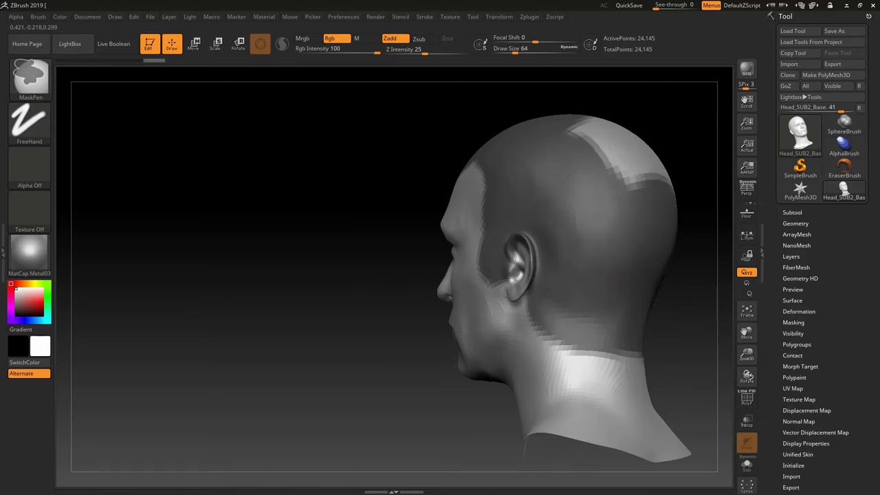
Step: Mask the remaining unpainted patch at the back of the crown so the whole scalp is covered
{"action": "left_click_drag", "start_coordinate": [383, 291], "coordinate": [361, 323]}
{"action": "left_click_drag", "start_coordinate": [450, 254], "coordinate": [385, 276], "text": "alt"}
{"action": "mouse_move", "coordinate": [584, 238]}
{"action": "left_mouse_down", "text": "ctrl"}
{"action": "mouse_move", "coordinate": [583, 199]}
{"action": "mouse_move", "coordinate": [547, 141]}
{"action": "left_mouse_up", "text": "ctrl"}
{"action": "left_click_drag", "start_coordinate": [548, 214], "coordinate": [504, 143], "text": "ctrl"}
{"action": "left_click_drag", "start_coordinate": [583, 196], "coordinate": [538, 180], "text": "ctrl"}
{"action": "mouse_move", "coordinate": [330, 267]}
{"action": "left_mouse_down"}
{"action": "mouse_move", "coordinate": [459, 324]}
{"action": "mouse_move", "coordinate": [274, 209]}
{"action": "left_mouse_up"}
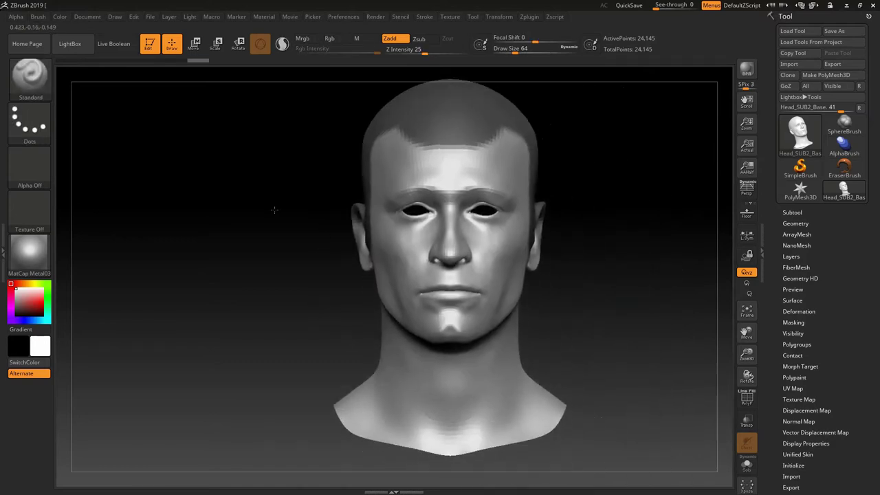
{"action": "left_click_drag", "start_coordinate": [604, 275], "coordinate": [605, 273]}
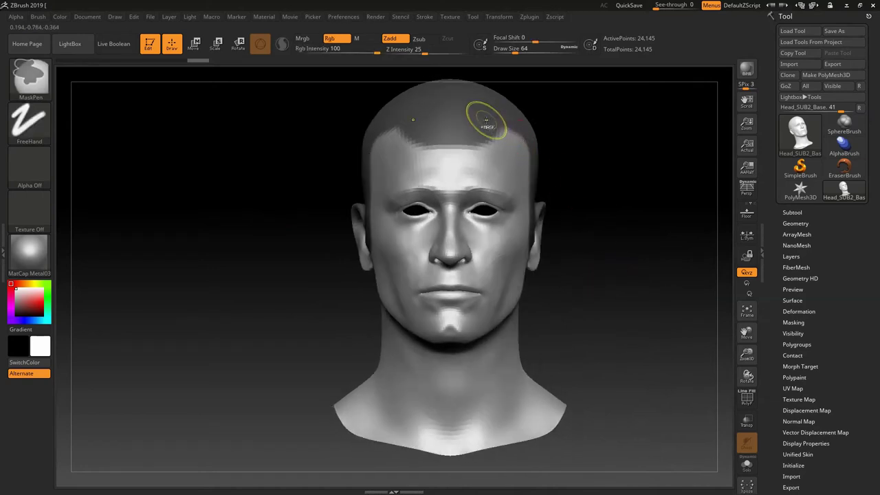
Step: Reduce the draw size to 24 and erase the mask from the ear and a narrow band of skin around it
{"action": "left_click_drag", "start_coordinate": [571, 199], "coordinate": [364, 269]}
{"action": "right_click_drag", "start_coordinate": [365, 272], "coordinate": [401, 281], "text": "ctrl"}
{"action": "left_click_drag", "start_coordinate": [401, 282], "coordinate": [289, 249], "text": "alt"}
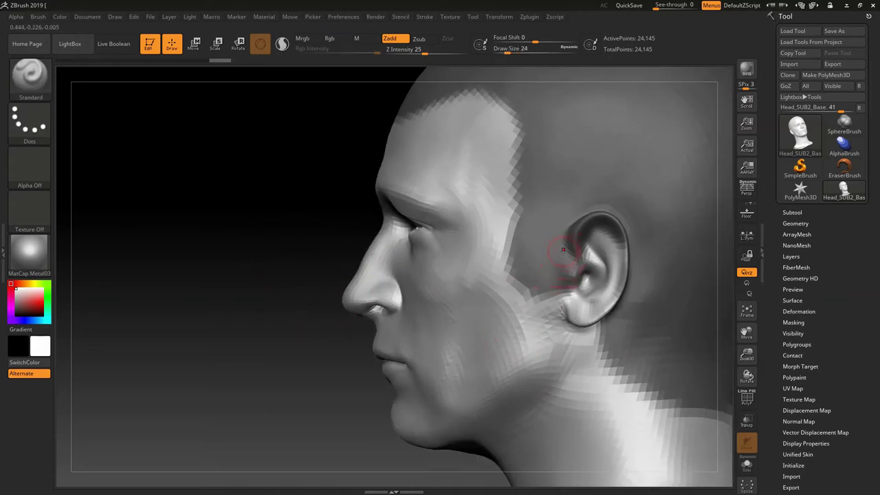
{"action": "right_click_drag", "start_coordinate": [315, 275], "coordinate": [318, 277], "text": "ctrl"}
{"action": "left_click_drag", "start_coordinate": [319, 277], "coordinate": [165, 206], "text": "alt"}
{"action": "right_click_drag", "start_coordinate": [171, 348], "coordinate": [204, 373], "text": "ctrl"}
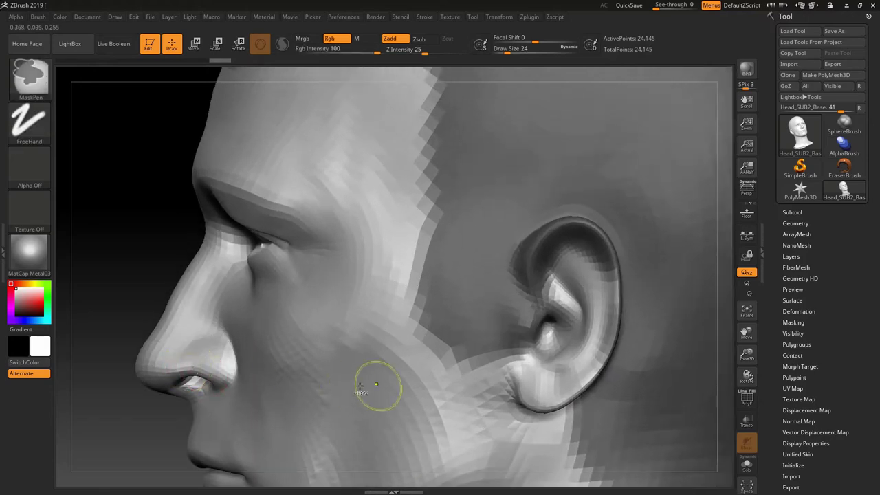
{"action": "mouse_move", "coordinate": [545, 283]}
{"action": "left_mouse_down", "text": "ctrl+alt"}
{"action": "mouse_move", "coordinate": [540, 257]}
{"action": "mouse_move", "coordinate": [576, 240]}
{"action": "mouse_move", "coordinate": [601, 299]}
{"action": "left_mouse_up", "text": "ctrl+alt"}
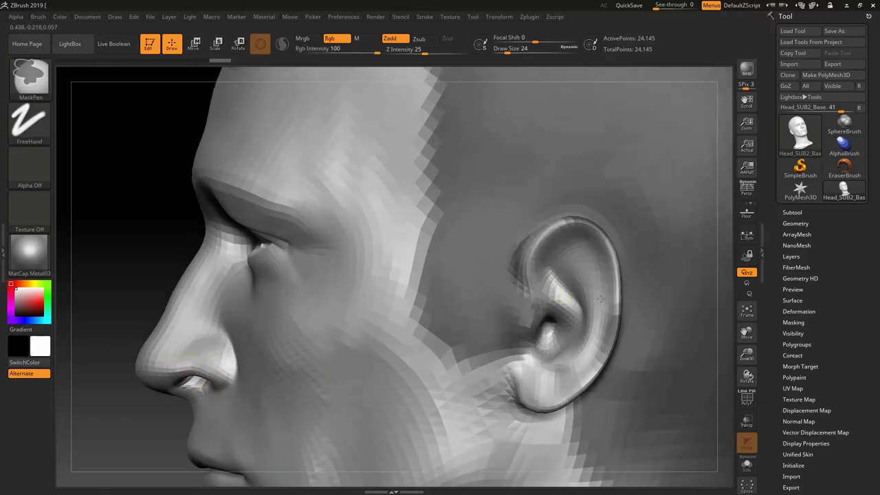
{"action": "mouse_move", "coordinate": [565, 231]}
{"action": "left_mouse_down", "text": "ctrl+alt"}
{"action": "mouse_move", "coordinate": [521, 262]}
{"action": "mouse_move", "coordinate": [514, 340]}
{"action": "left_mouse_up", "text": "ctrl+alt"}
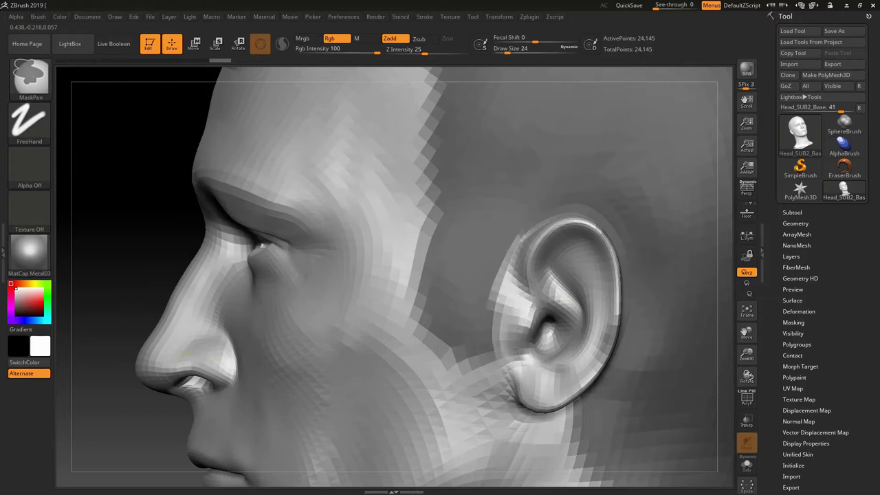
{"action": "mouse_move", "coordinate": [614, 253]}
{"action": "left_mouse_down", "text": "ctrl+alt"}
{"action": "mouse_move", "coordinate": [629, 324]}
{"action": "mouse_move", "coordinate": [580, 443]}
{"action": "left_mouse_up", "text": "ctrl+alt"}
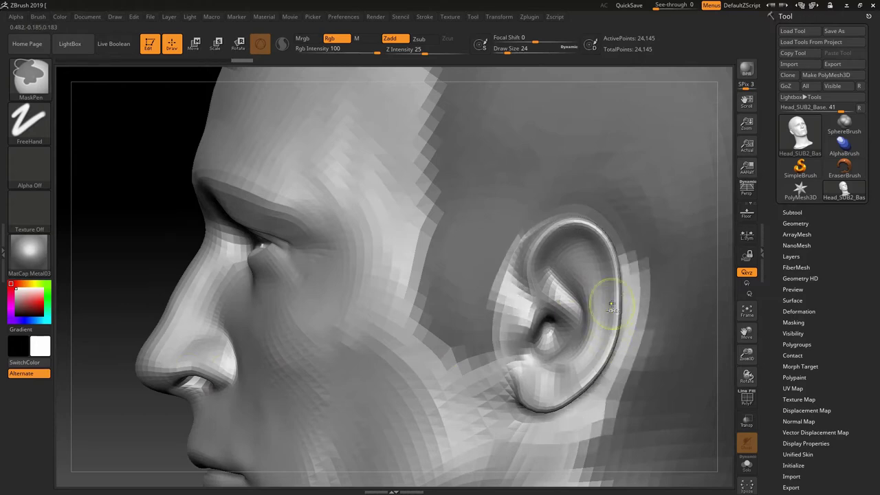
{"action": "mouse_move", "coordinate": [622, 251]}
{"action": "left_mouse_down", "text": "ctrl+alt"}
{"action": "mouse_move", "coordinate": [605, 213]}
{"action": "mouse_move", "coordinate": [583, 203]}
{"action": "mouse_move", "coordinate": [536, 210]}
{"action": "mouse_move", "coordinate": [510, 240]}
{"action": "mouse_move", "coordinate": [576, 196]}
{"action": "left_mouse_up", "text": "ctrl+alt"}
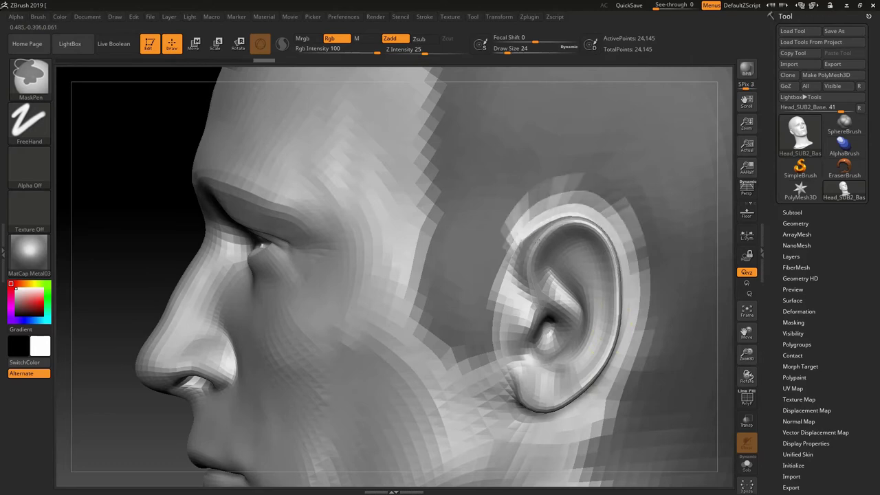
Step: Paint the mask back in above, in front of and behind the ear to tighten the cleared band
{"action": "right_click_drag", "start_coordinate": [113, 237], "coordinate": [182, 236], "text": "ctrl"}
{"action": "right_click_drag", "start_coordinate": [538, 243], "coordinate": [365, 268], "text": "ctrl"}
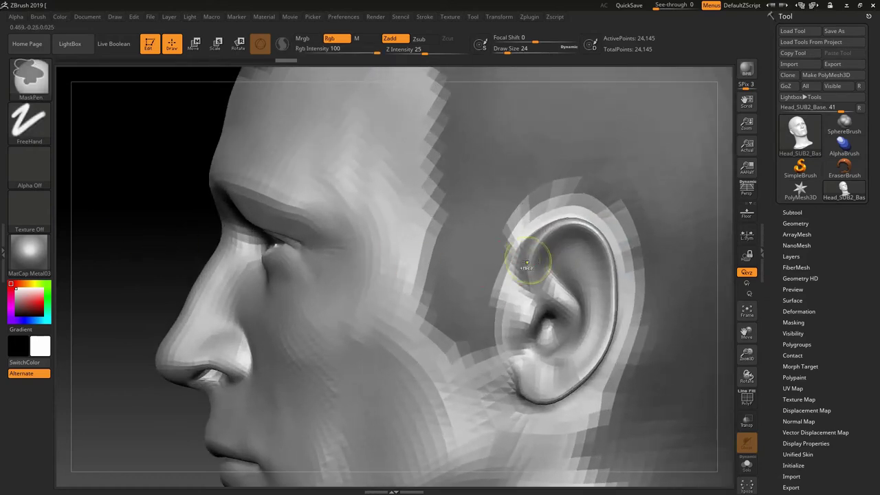
{"action": "left_click_drag", "start_coordinate": [515, 193], "coordinate": [486, 239], "text": "ctrl"}
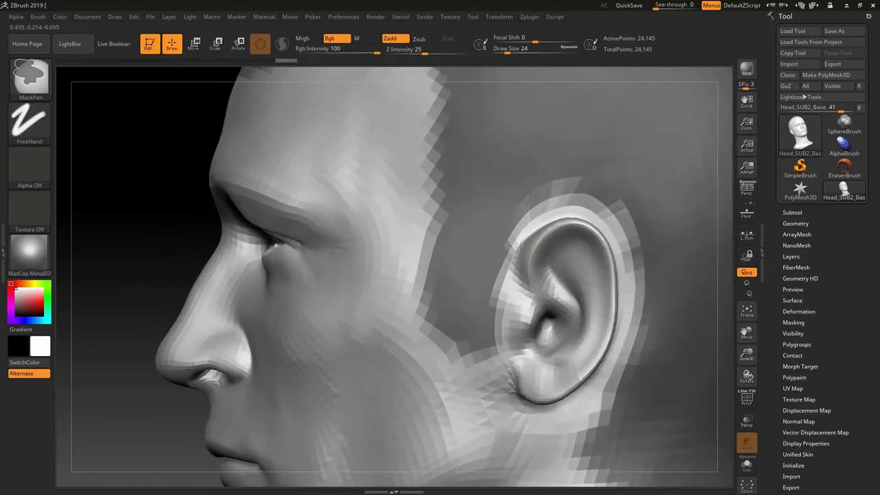
{"action": "mouse_move", "coordinate": [568, 166]}
{"action": "left_mouse_down", "text": "ctrl"}
{"action": "mouse_move", "coordinate": [571, 195]}
{"action": "mouse_move", "coordinate": [519, 205]}
{"action": "left_mouse_up", "text": "ctrl"}
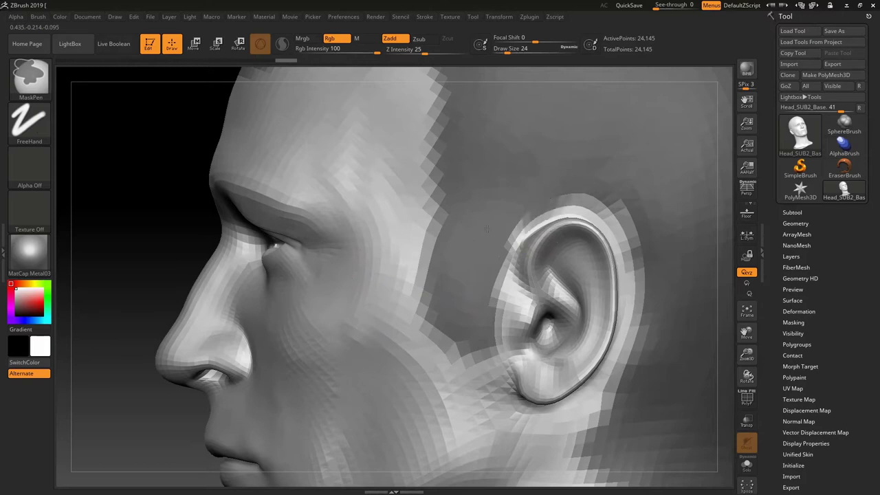
{"action": "mouse_move", "coordinate": [610, 188]}
{"action": "left_mouse_down", "text": "ctrl"}
{"action": "mouse_move", "coordinate": [629, 275]}
{"action": "mouse_move", "coordinate": [625, 358]}
{"action": "left_mouse_up", "text": "ctrl"}
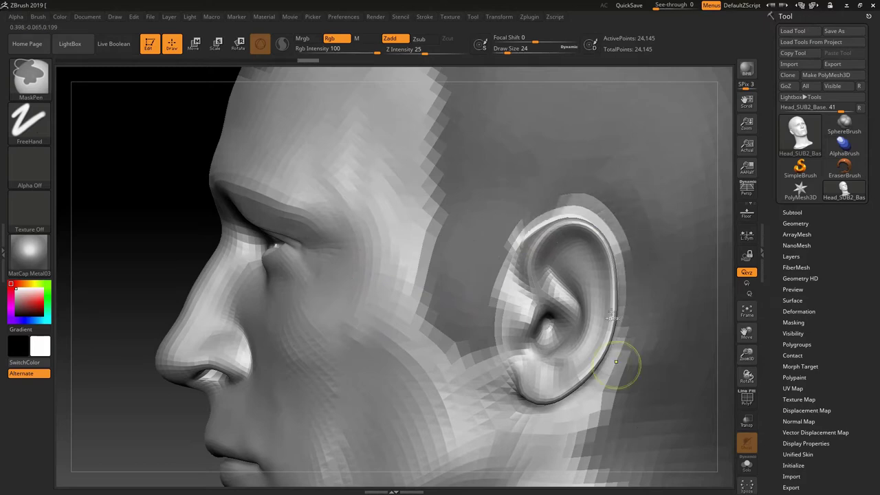
Step: Open the Polygroups options for the head and turn on the polyframe display
{"action": "left_click_drag", "start_coordinate": [183, 226], "coordinate": [618, 337]}
{"action": "right_click_drag", "start_coordinate": [630, 339], "coordinate": [570, 303], "text": "ctrl"}
{"action": "right_click", "coordinate": [632, 301]}
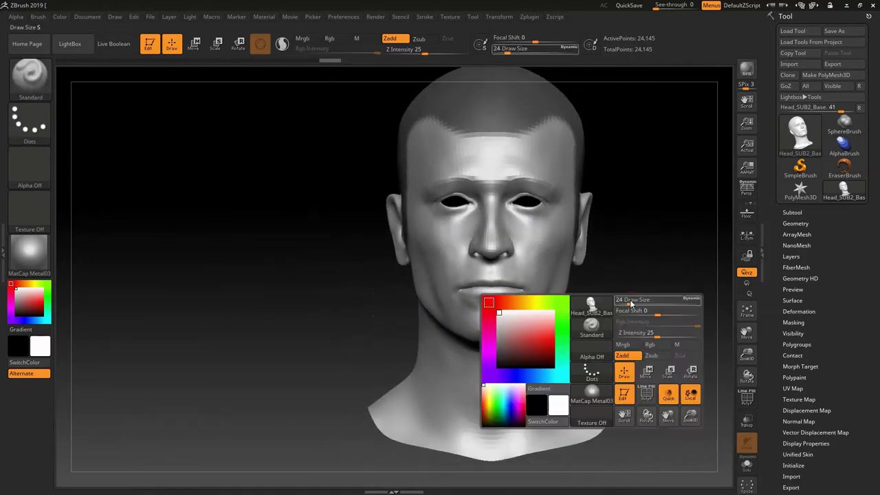
{"action": "right_click_drag", "start_coordinate": [626, 240], "coordinate": [585, 258], "text": "alt"}
{"action": "left_click_drag", "start_coordinate": [585, 257], "coordinate": [557, 270], "text": "alt"}
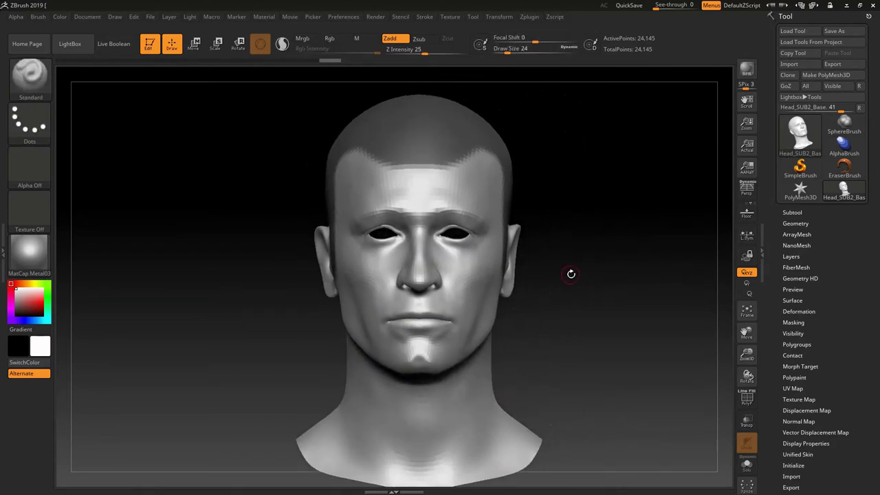
{"action": "left_click", "coordinate": [796, 344]}
{"action": "left_click_drag", "start_coordinate": [771, 361], "coordinate": [774, 289]}
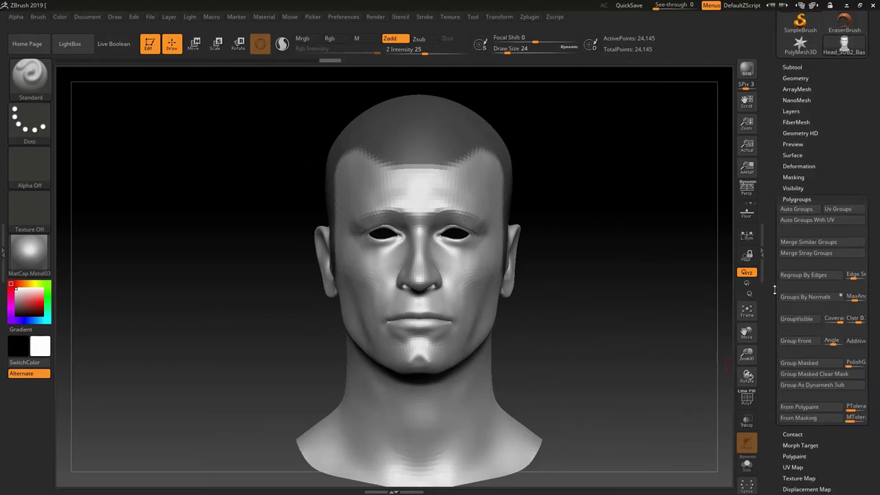
{"action": "left_click", "coordinate": [747, 399]}
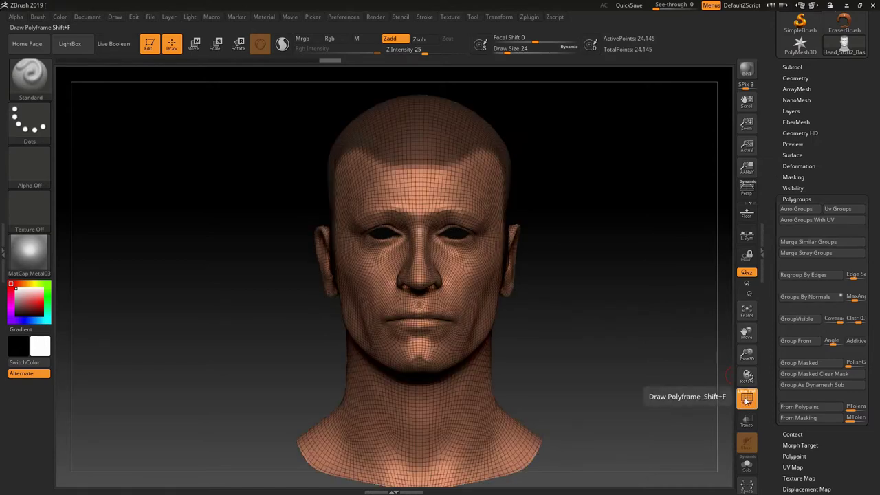
Step: Try Auto Groups on the head, and regroup its polygons with Auto Groups With UV
{"action": "left_click", "coordinate": [795, 210]}
{"action": "left_click", "coordinate": [795, 210]}
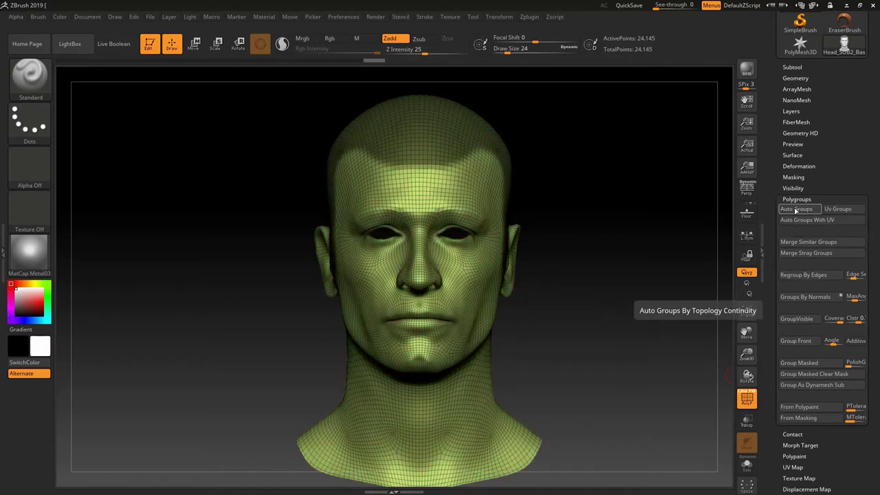
{"action": "left_click", "coordinate": [798, 220]}
{"action": "left_click_drag", "start_coordinate": [533, 257], "coordinate": [547, 269]}
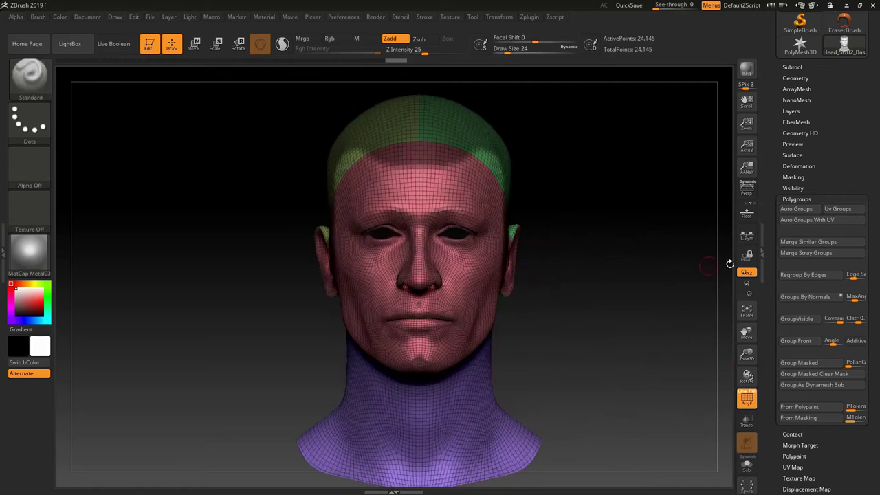
{"action": "left_click", "coordinate": [798, 222]}
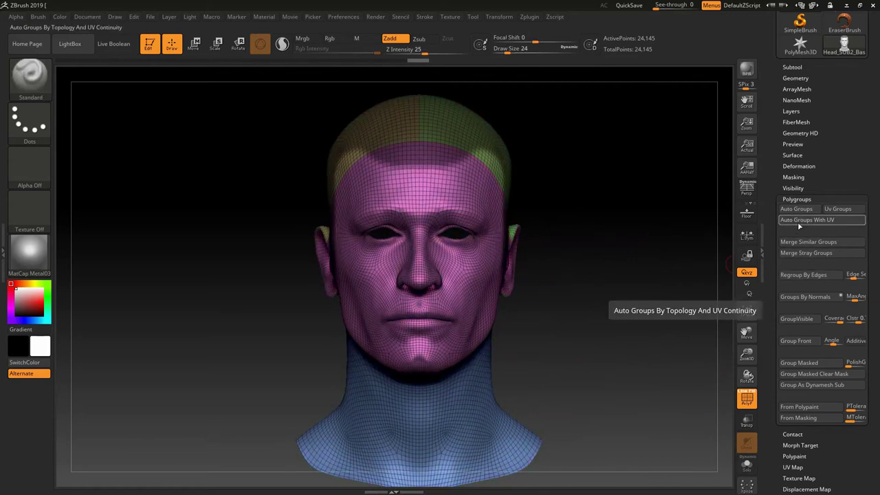
Step: Examine from several angles how the polygroup borders run relative to the masked hairline, ear and neck
{"action": "left_click_drag", "start_coordinate": [550, 235], "coordinate": [565, 285]}
{"action": "left_click_drag", "start_coordinate": [627, 250], "coordinate": [572, 230]}
{"action": "left_click_drag", "start_coordinate": [599, 178], "coordinate": [514, 284]}
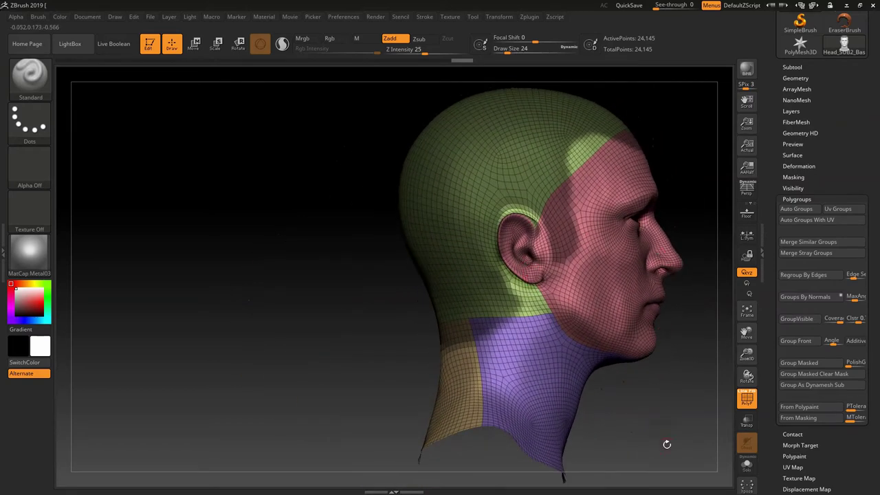
{"action": "left_click_drag", "start_coordinate": [667, 444], "coordinate": [648, 418]}
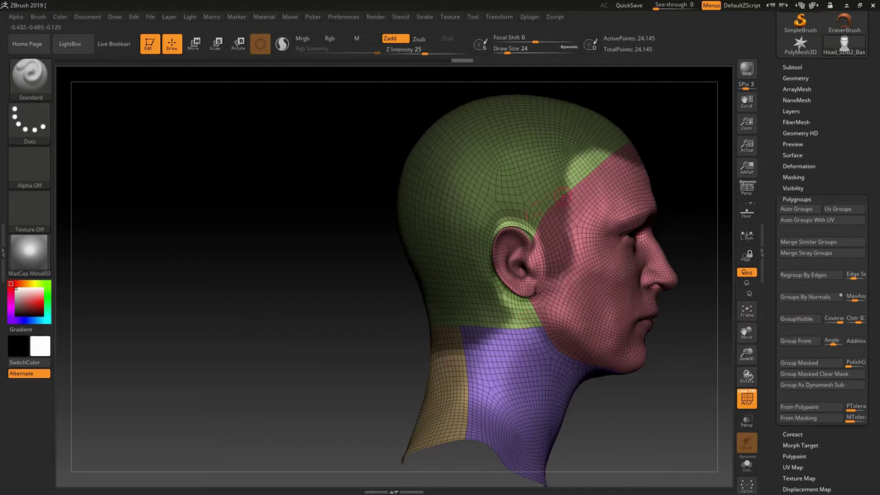
{"action": "mouse_move", "coordinate": [330, 268]}
{"action": "right_mouse_down", "text": "ctrl"}
{"action": "mouse_move", "coordinate": [349, 273]}
{"action": "mouse_move", "coordinate": [345, 296]}
{"action": "right_mouse_up", "text": "ctrl"}
{"action": "right_click_drag", "start_coordinate": [319, 324], "coordinate": [254, 311], "text": "alt"}
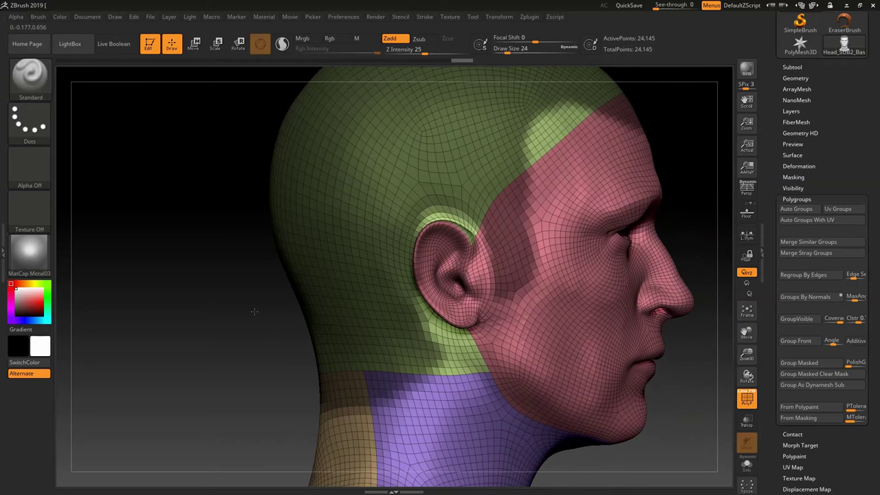
Step: Check the polygroup borders from the front, turn off the polyframe display and close the Polygroups options
{"action": "left_click_drag", "start_coordinate": [688, 180], "coordinate": [527, 210]}
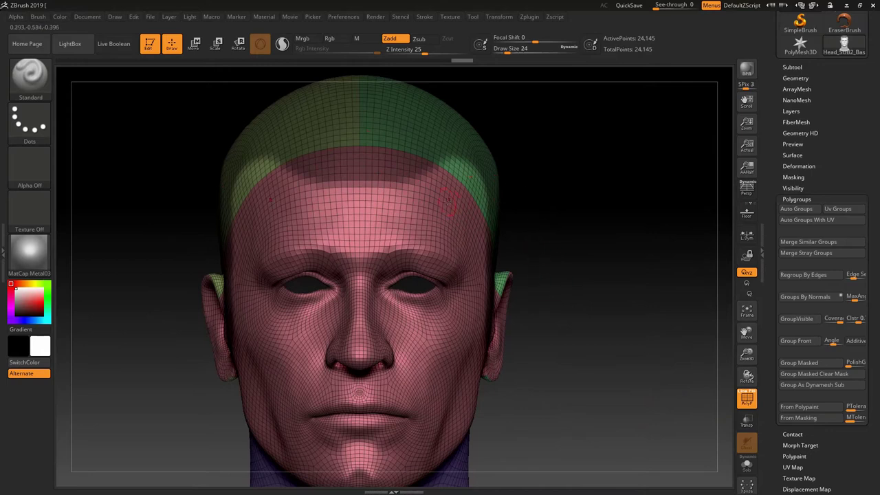
{"action": "left_click_drag", "start_coordinate": [498, 207], "coordinate": [552, 208]}
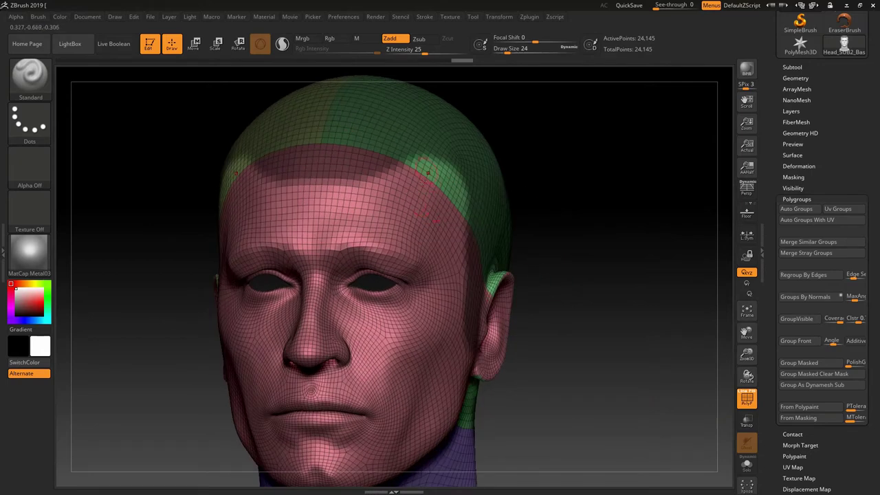
{"action": "left_click_drag", "start_coordinate": [600, 196], "coordinate": [580, 252], "text": "shift"}
{"action": "mouse_move", "coordinate": [567, 221]}
{"action": "left_mouse_down", "text": "alt"}
{"action": "mouse_move", "coordinate": [573, 203]}
{"action": "mouse_move", "coordinate": [560, 255]}
{"action": "mouse_move", "coordinate": [550, 253]}
{"action": "left_mouse_up", "text": "alt"}
{"action": "mouse_move", "coordinate": [550, 252]}
{"action": "right_mouse_down", "text": "ctrl"}
{"action": "mouse_move", "coordinate": [668, 250]}
{"action": "mouse_move", "coordinate": [516, 241]}
{"action": "mouse_move", "coordinate": [596, 237]}
{"action": "mouse_move", "coordinate": [616, 256]}
{"action": "mouse_move", "coordinate": [615, 246]}
{"action": "mouse_move", "coordinate": [633, 253]}
{"action": "mouse_move", "coordinate": [607, 237]}
{"action": "right_mouse_up", "text": "ctrl"}
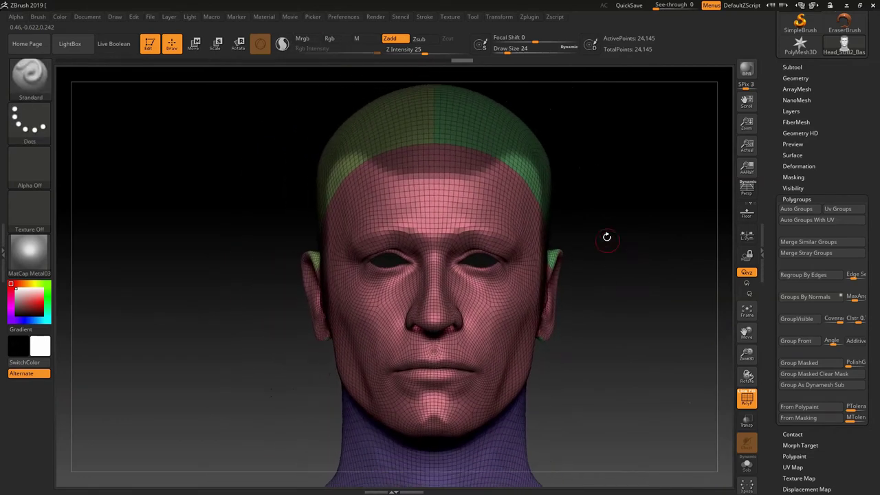
{"action": "left_click", "coordinate": [748, 400]}
{"action": "left_click", "coordinate": [810, 198]}
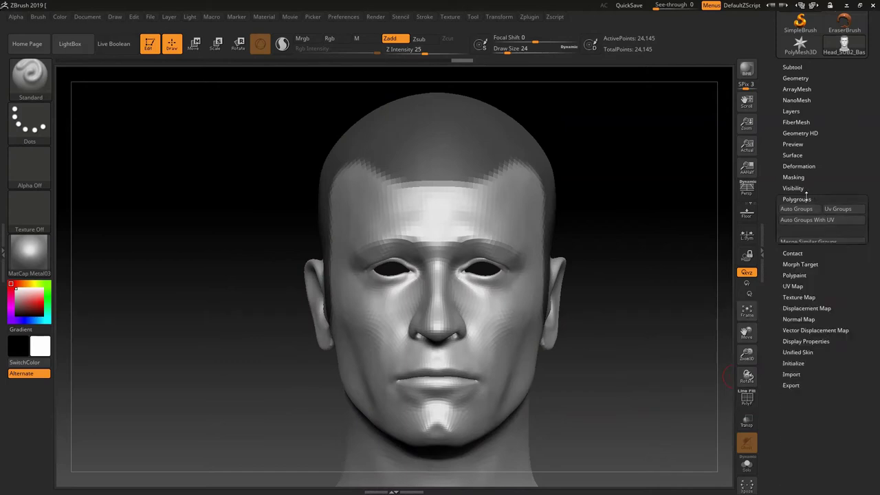
Step: Apply the Fibers160 FiberMesh preset to the head as a hair preview and close the preset browser
{"action": "left_click", "coordinate": [795, 122]}
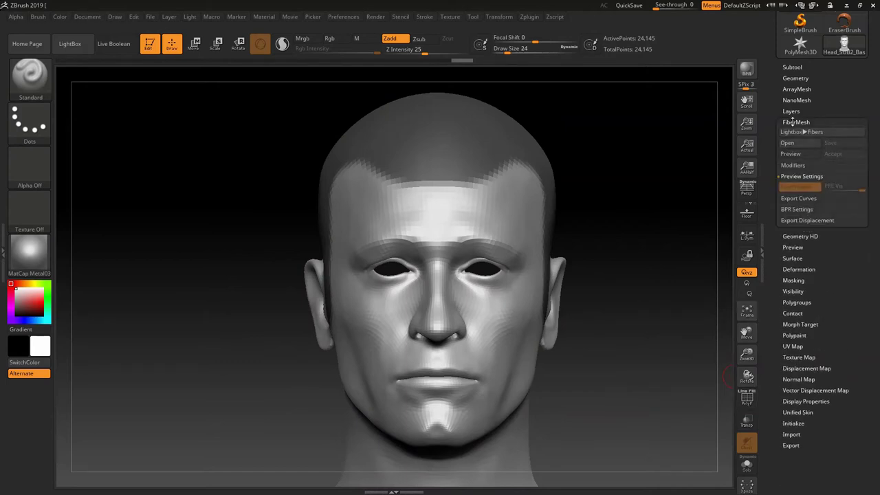
{"action": "left_click", "coordinate": [810, 132]}
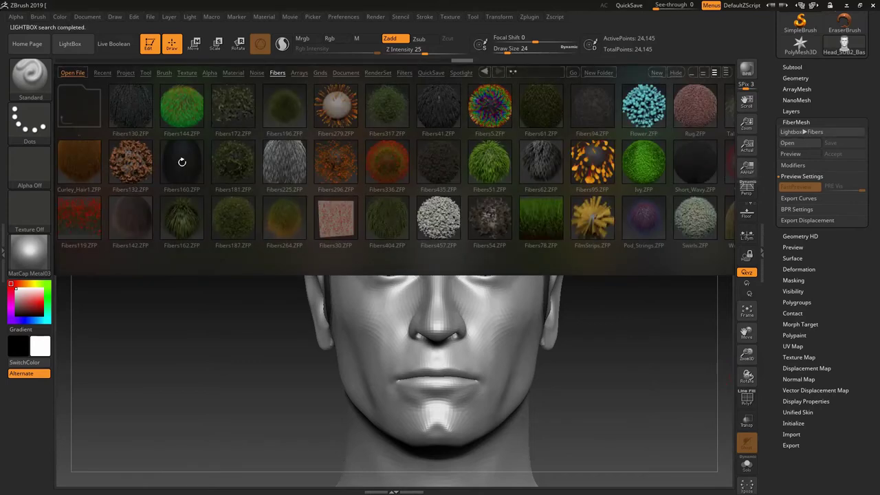
{"action": "double_click", "coordinate": [184, 167]}
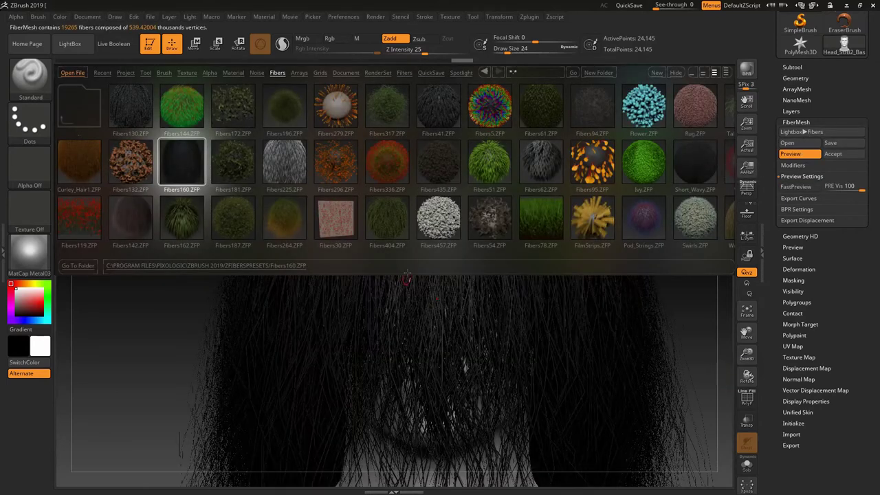
{"action": "left_click", "coordinate": [675, 71]}
{"action": "mouse_move", "coordinate": [603, 208]}
{"action": "right_mouse_down", "text": "ctrl"}
{"action": "mouse_move", "coordinate": [619, 196]}
{"action": "mouse_move", "coordinate": [574, 202]}
{"action": "right_mouse_up", "text": "ctrl"}
{"action": "right_click_drag", "start_coordinate": [629, 193], "coordinate": [635, 191]}
{"action": "left_click_drag", "start_coordinate": [634, 191], "coordinate": [623, 197]}
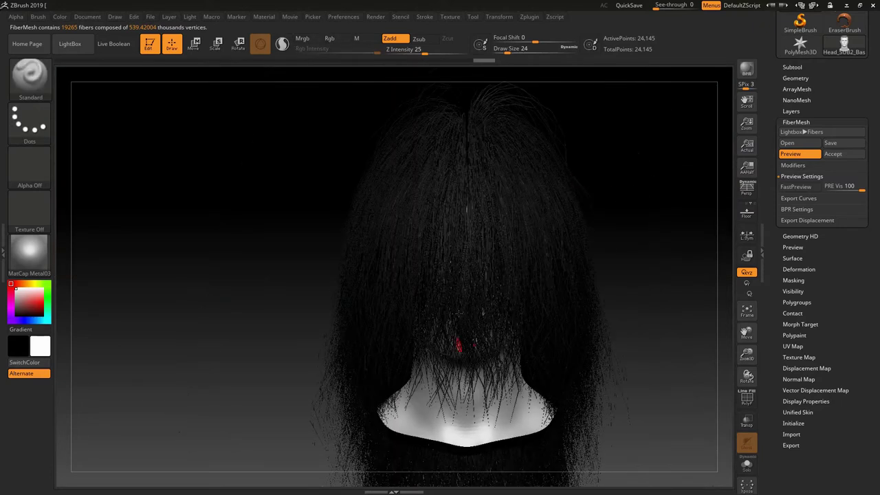
Step: In the fiber modifiers, set the HtV, VtV and ClV variations to 0 and Coverage to 9.8
{"action": "left_click", "coordinate": [794, 166]}
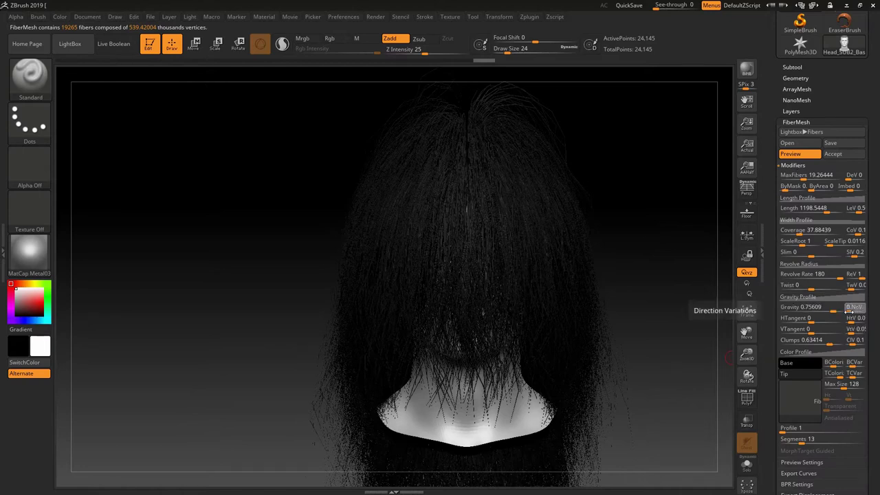
{"action": "left_click_drag", "start_coordinate": [852, 321], "coordinate": [845, 321]}
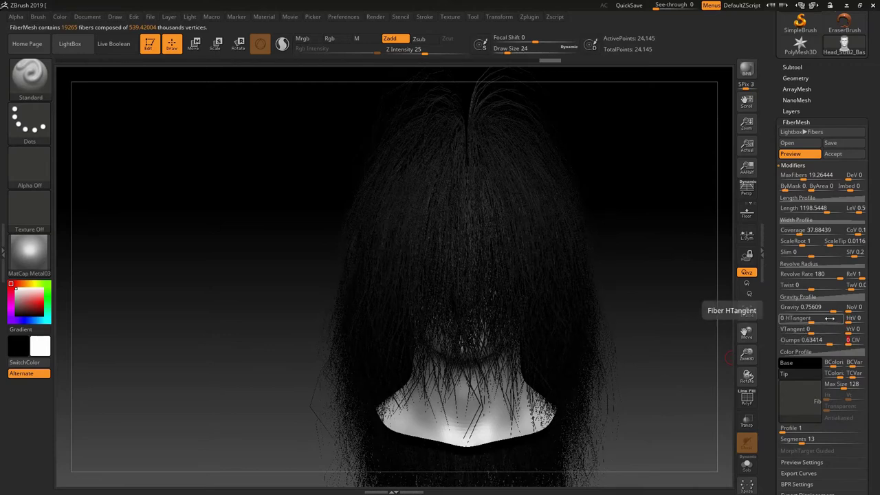
{"action": "left_click", "coordinate": [799, 233]}
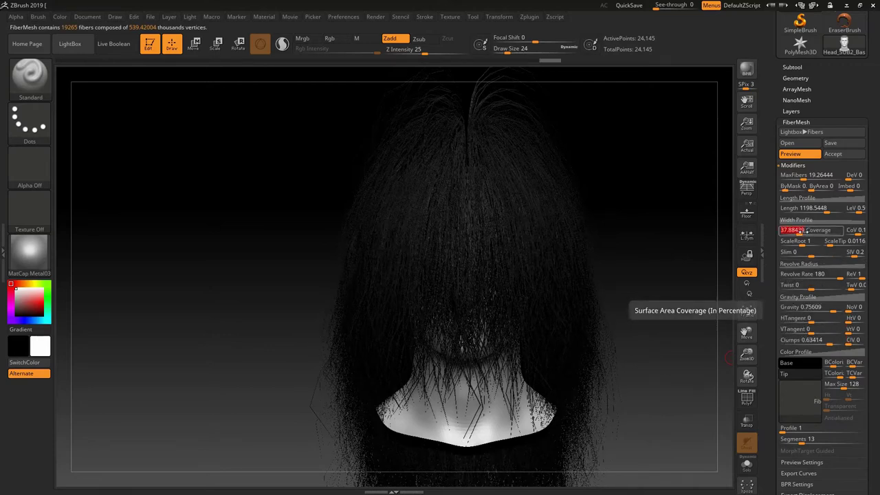
{"action": "type", "text": "9.8"}
{"action": "left_click", "coordinate": [803, 175]}
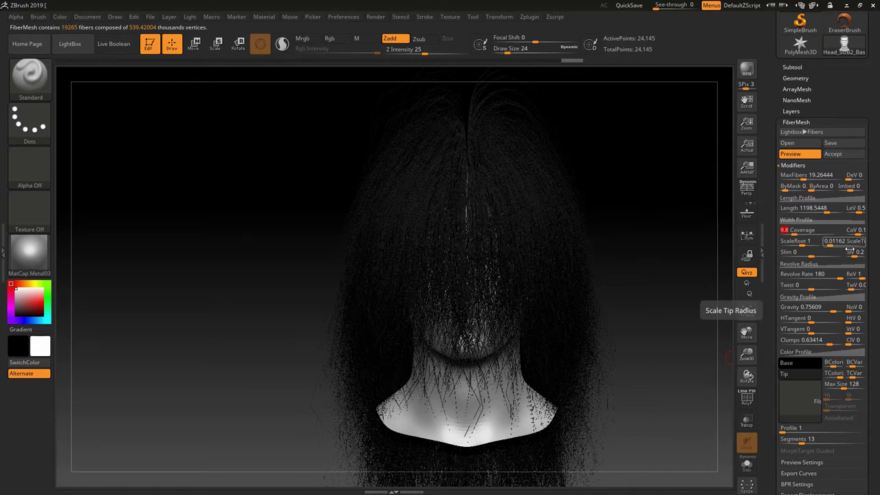
Step: Shorten the fiber length to about 690 and set the fibers' gravity to -1 so they stand upright
{"action": "left_click_drag", "start_coordinate": [827, 210], "coordinate": [817, 210]}
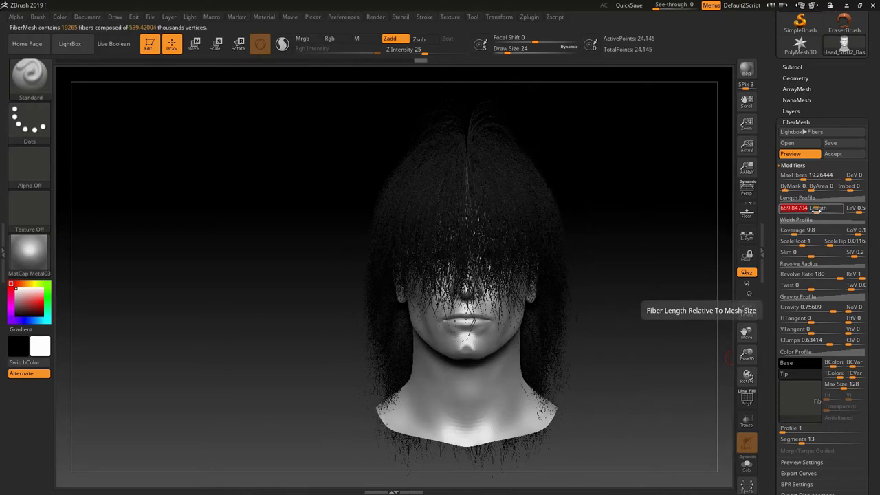
{"action": "left_click", "coordinate": [831, 310]}
{"action": "left_click_drag", "start_coordinate": [842, 311], "coordinate": [779, 309]}
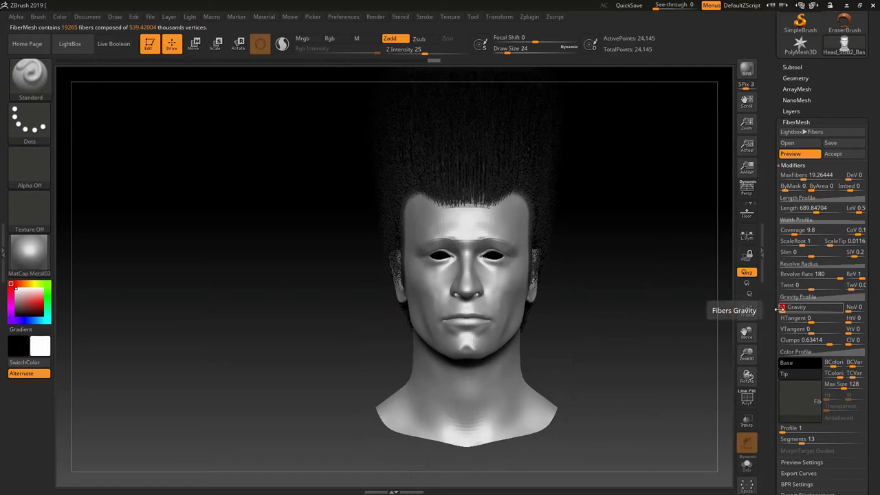
Step: Set the number of segments per fiber to 20 and check the hair from the side and front
{"action": "left_click_drag", "start_coordinate": [624, 216], "coordinate": [632, 286], "text": "alt"}
{"action": "left_click", "coordinate": [816, 438]}
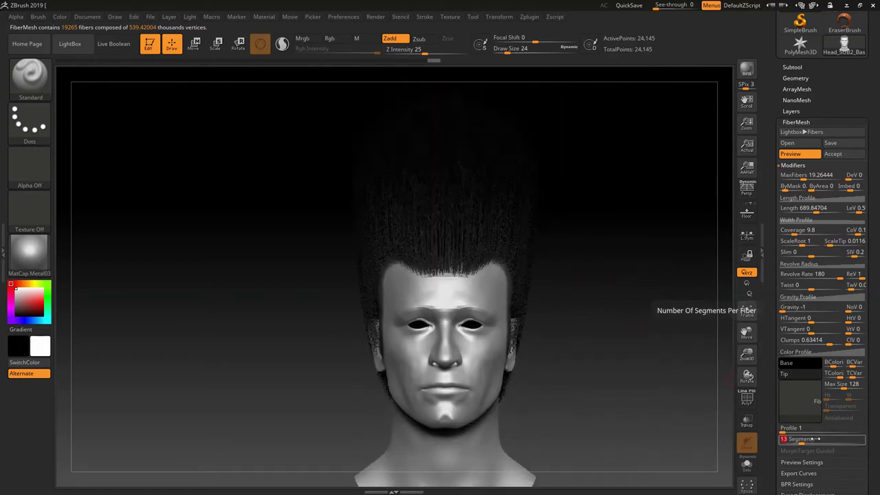
{"action": "type", "text": "20"}
{"action": "key", "text": "Return"}
{"action": "left_click_drag", "start_coordinate": [599, 242], "coordinate": [584, 363], "text": "alt"}
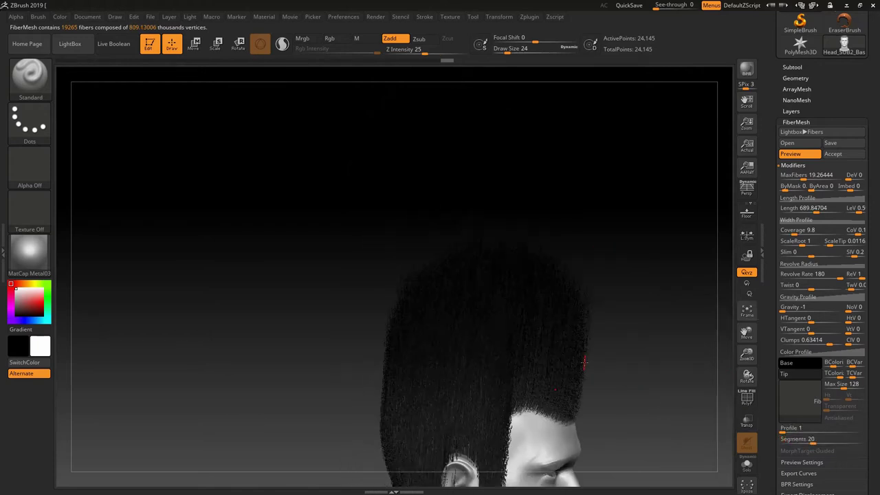
{"action": "right_click", "coordinate": [584, 363]}
{"action": "left_click_drag", "start_coordinate": [629, 285], "coordinate": [605, 233], "text": "alt"}
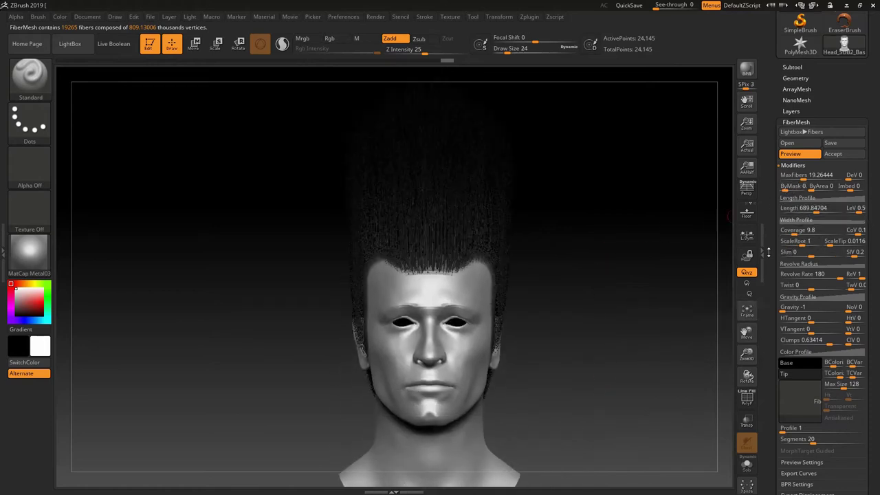
Step: Open the fiber preview settings and turn on Fast Preview for the hair
{"action": "left_click_drag", "start_coordinate": [769, 252], "coordinate": [769, 176]}
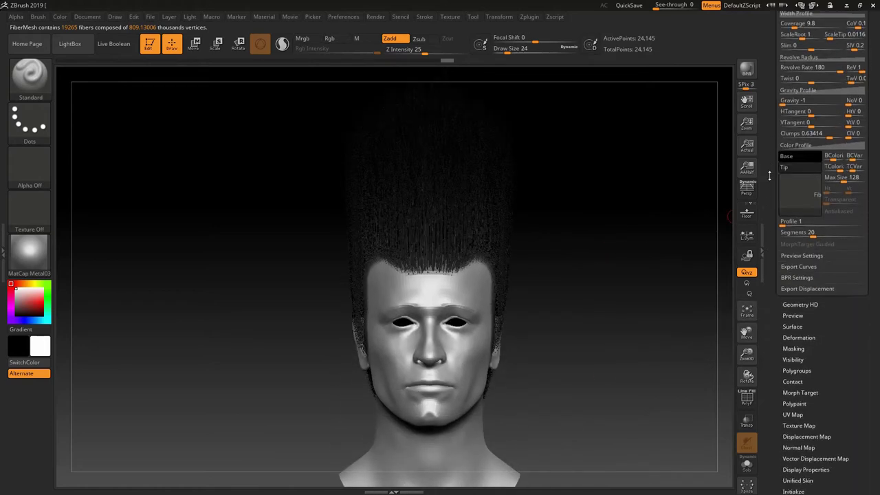
{"action": "left_click", "coordinate": [796, 256]}
{"action": "left_click_drag", "start_coordinate": [776, 149], "coordinate": [780, 248]}
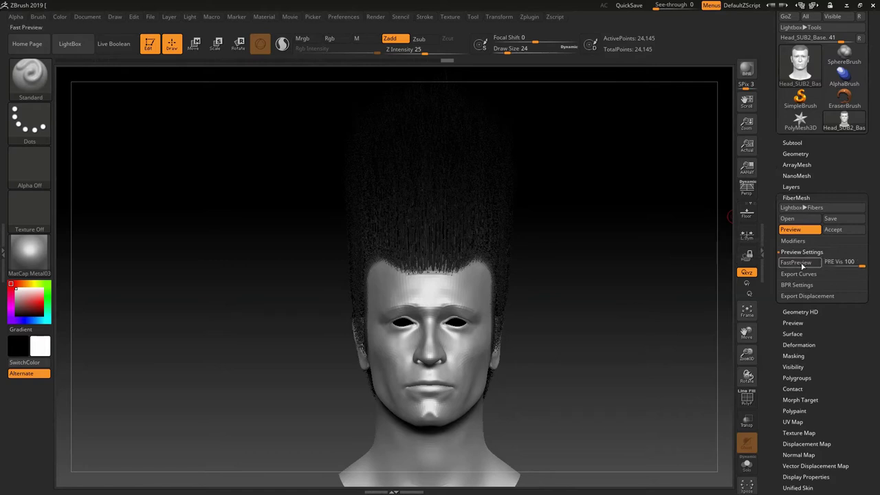
{"action": "left_click", "coordinate": [797, 263]}
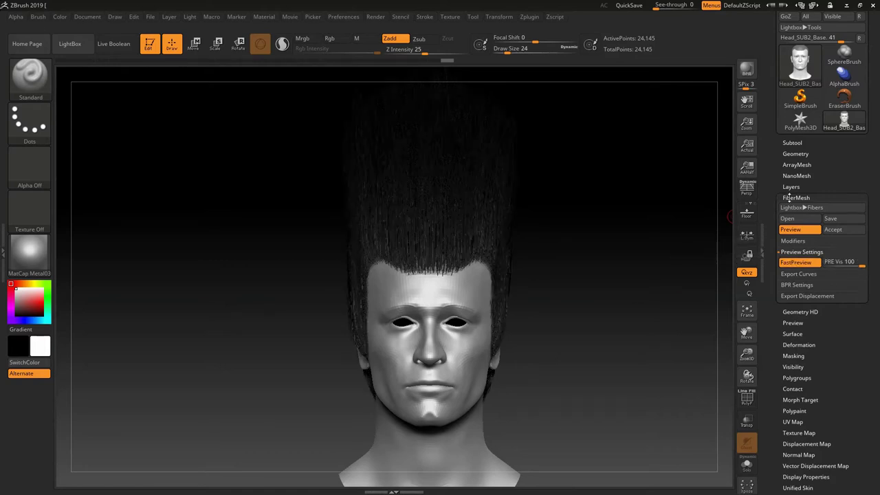
{"action": "left_click", "coordinate": [789, 197]}
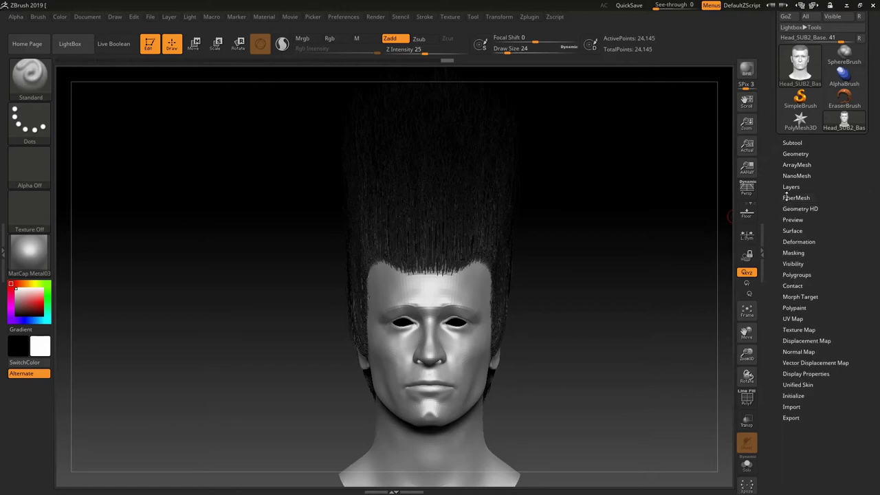
Step: Accept the FiberMesh preview as its own subtool and open the subtool list
{"action": "left_click_drag", "start_coordinate": [770, 177], "coordinate": [769, 196]}
{"action": "left_click", "coordinate": [798, 218]}
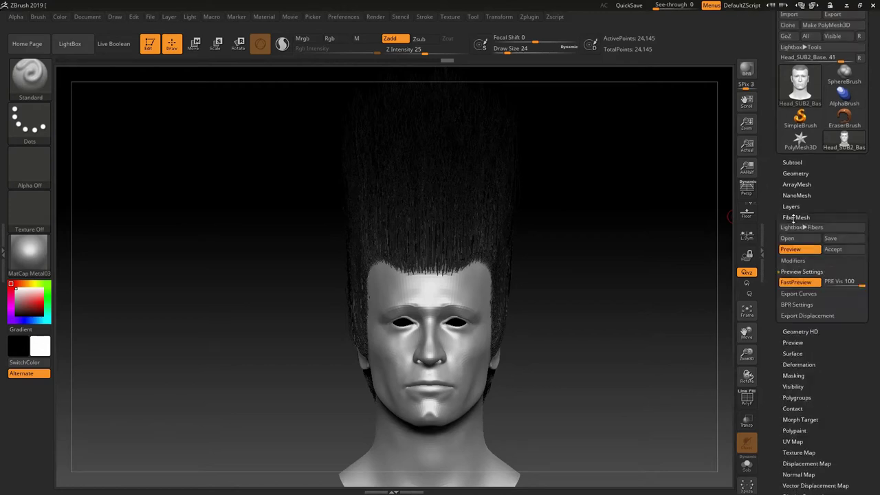
{"action": "left_click", "coordinate": [838, 252]}
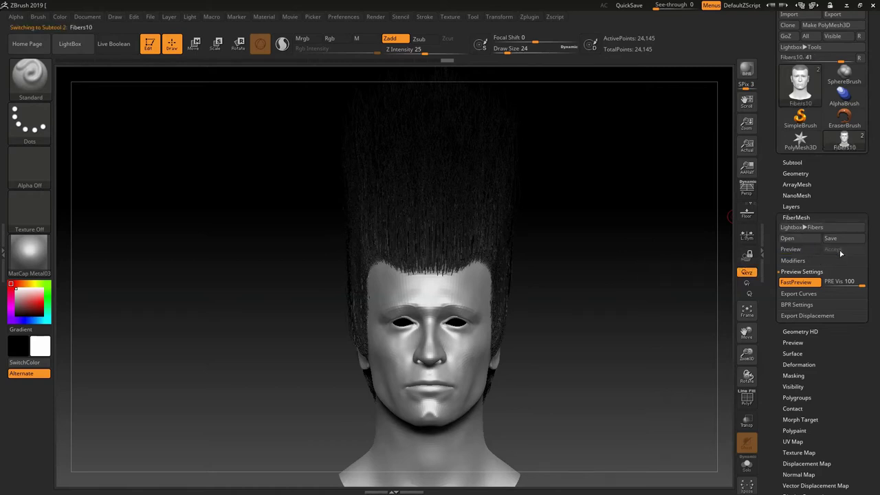
{"action": "left_click", "coordinate": [792, 162]}
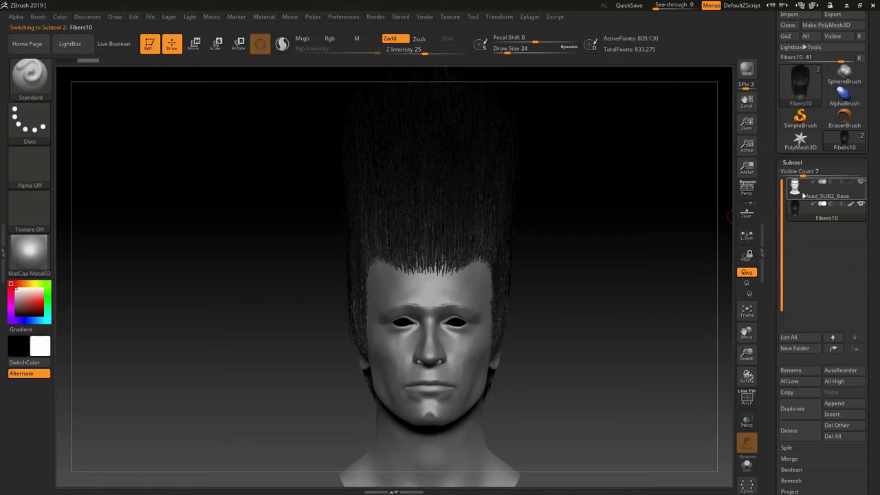
{"action": "left_click", "coordinate": [847, 195]}
{"action": "left_click", "coordinate": [864, 217]}
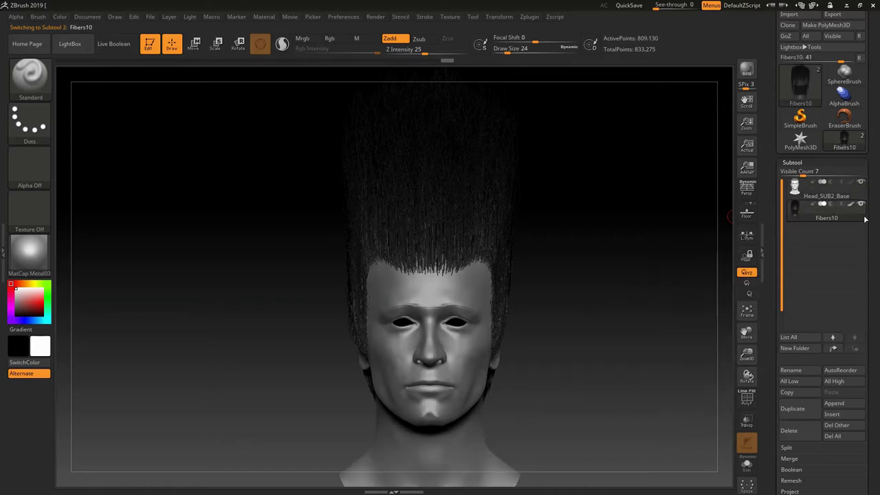
Step: Turn on the polyframe display for the fibers and isolate the green hair polygroup on the head's left side
{"action": "left_click_drag", "start_coordinate": [589, 261], "coordinate": [428, 214]}
{"action": "left_click", "coordinate": [746, 400]}
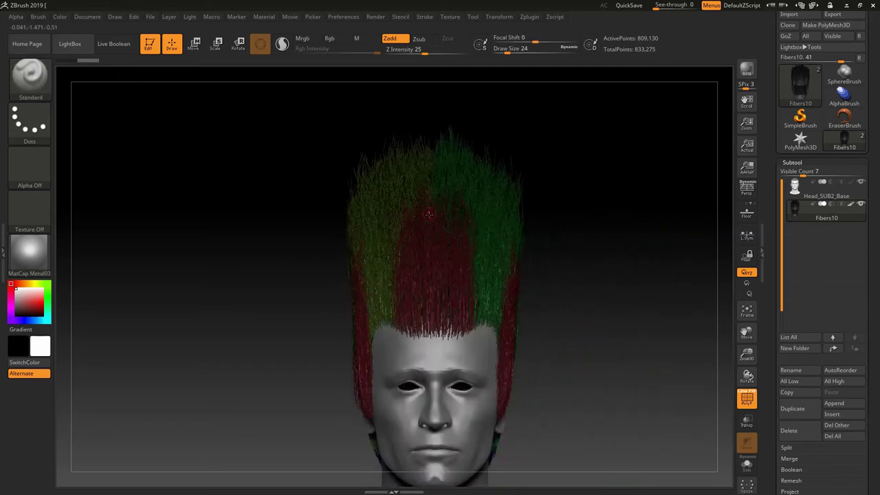
{"action": "mouse_move", "coordinate": [566, 245]}
{"action": "left_mouse_down"}
{"action": "mouse_move", "coordinate": [564, 294]}
{"action": "mouse_move", "coordinate": [565, 251]}
{"action": "left_mouse_up"}
{"action": "key", "text": "ctrl+shift"}
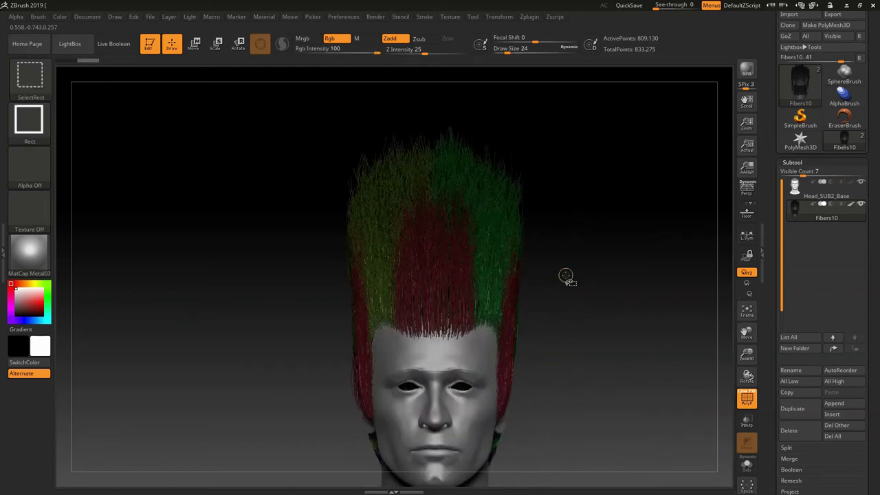
{"action": "left_click", "coordinate": [496, 234], "text": "ctrl+shift"}
{"action": "left_click_drag", "start_coordinate": [556, 255], "coordinate": [537, 244]}
Step: Switch to the GroomHairToss brush with a draw size of 168 and open the brush's FiberMesh settings
{"action": "left_click", "coordinate": [30, 74]}
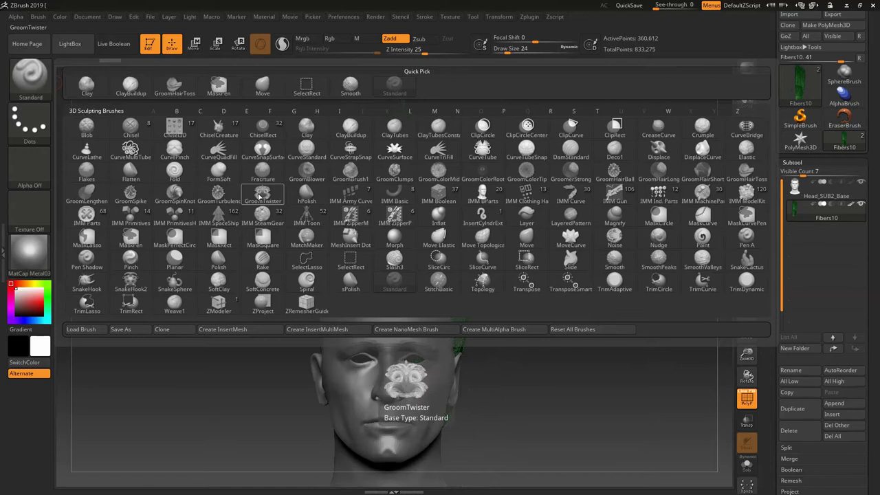
{"action": "key", "text": "g"}
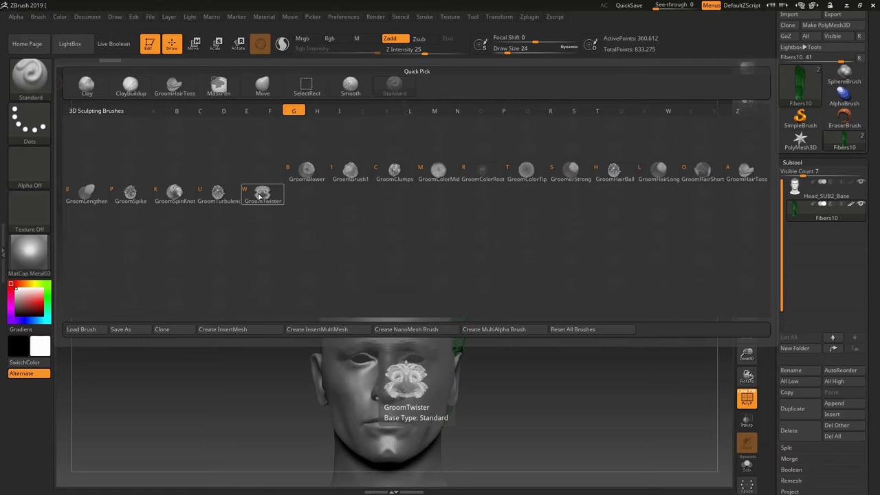
{"action": "left_click", "coordinate": [748, 171]}
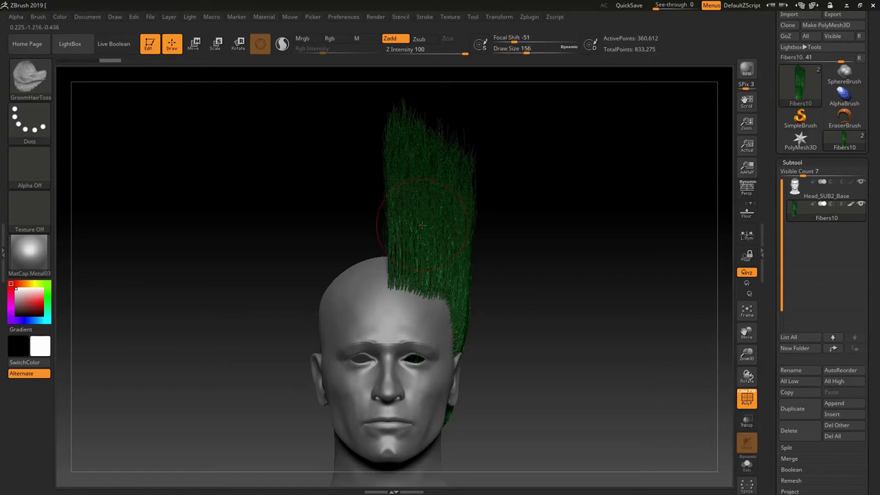
{"action": "left_click", "coordinate": [4, 253]}
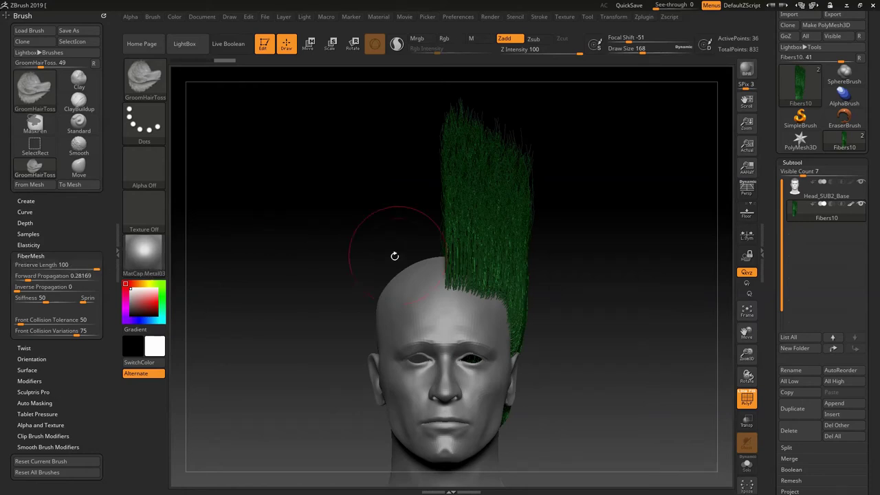
Step: Comb the top of the isolated hair section sideways from the centre parting towards the head's left
{"action": "left_click_drag", "start_coordinate": [554, 256], "coordinate": [620, 317]}
{"action": "left_click_drag", "start_coordinate": [483, 235], "coordinate": [602, 267]}
{"action": "left_click_drag", "start_coordinate": [343, 211], "coordinate": [362, 258]}
{"action": "mouse_move", "coordinate": [473, 148]}
{"action": "left_mouse_down"}
{"action": "mouse_move", "coordinate": [619, 151]}
{"action": "mouse_move", "coordinate": [612, 161]}
{"action": "left_mouse_up"}
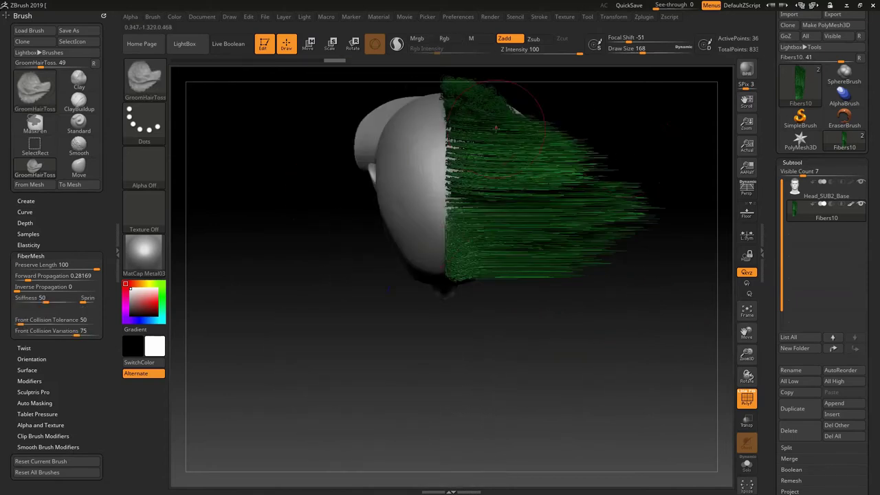
{"action": "left_click_drag", "start_coordinate": [471, 124], "coordinate": [618, 129]}
{"action": "left_click_drag", "start_coordinate": [453, 95], "coordinate": [640, 107]}
{"action": "mouse_move", "coordinate": [474, 114]}
{"action": "left_mouse_down"}
{"action": "mouse_move", "coordinate": [615, 123]}
{"action": "mouse_move", "coordinate": [618, 143]}
{"action": "left_mouse_up"}
{"action": "left_click_drag", "start_coordinate": [485, 150], "coordinate": [619, 155]}
{"action": "left_click_drag", "start_coordinate": [467, 492], "coordinate": [485, 405]}
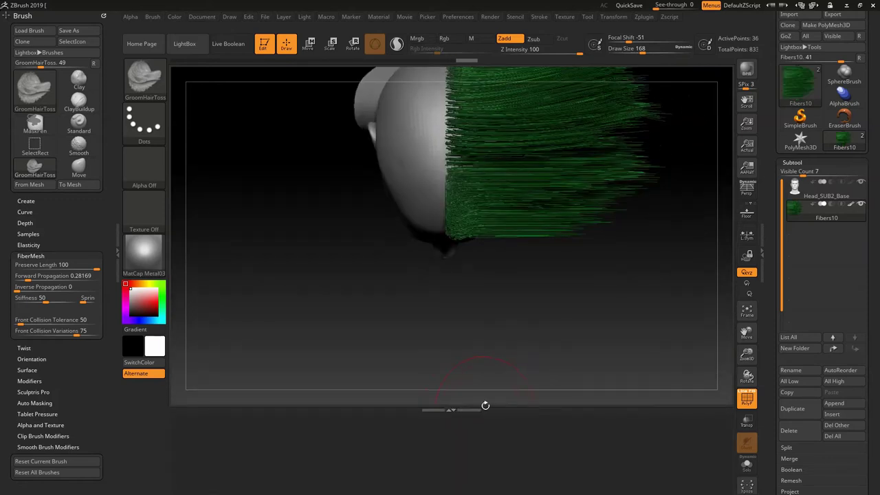
{"action": "left_click_drag", "start_coordinate": [490, 474], "coordinate": [490, 459]}
Step: Comb the front, temple and side fibers of the isolated section outwards and slightly down, smoothing the strands on top
{"action": "left_click_drag", "start_coordinate": [451, 341], "coordinate": [455, 264]}
{"action": "left_click_drag", "start_coordinate": [479, 175], "coordinate": [595, 255]}
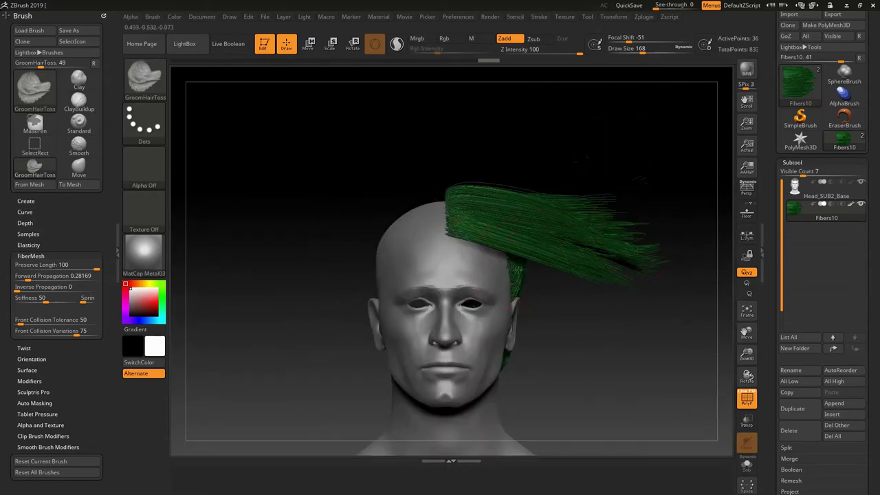
{"action": "left_click_drag", "start_coordinate": [513, 263], "coordinate": [613, 311]}
{"action": "left_click_drag", "start_coordinate": [517, 294], "coordinate": [615, 315]}
{"action": "left_click_drag", "start_coordinate": [514, 324], "coordinate": [611, 342]}
{"action": "left_click_drag", "start_coordinate": [511, 347], "coordinate": [609, 362]}
{"action": "left_click_drag", "start_coordinate": [537, 285], "coordinate": [617, 307]}
{"action": "left_click_drag", "start_coordinate": [543, 194], "coordinate": [639, 199]}
{"action": "left_click_drag", "start_coordinate": [572, 214], "coordinate": [632, 242]}
{"action": "left_click_drag", "start_coordinate": [595, 199], "coordinate": [501, 191]}
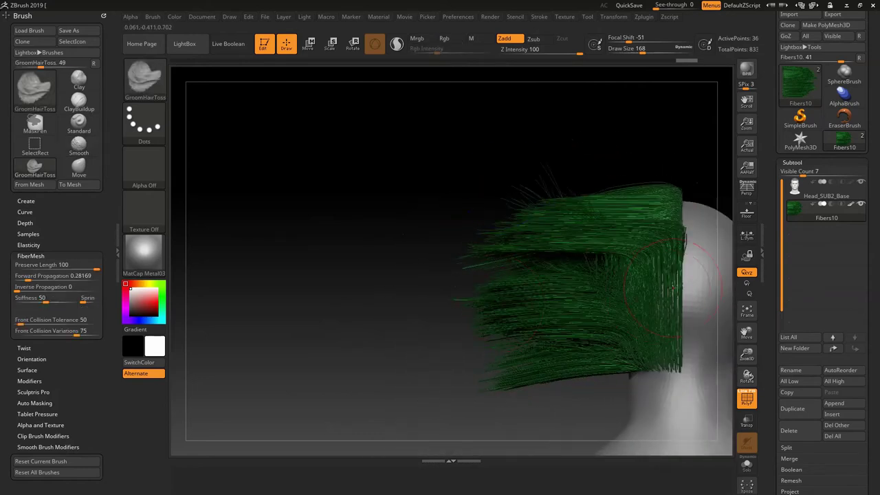
Step: Comb the back of the isolated hair section sideways from the centre line and smooth the strands
{"action": "left_click_drag", "start_coordinate": [673, 288], "coordinate": [584, 322]}
{"action": "left_click_drag", "start_coordinate": [657, 249], "coordinate": [583, 240]}
{"action": "left_click_drag", "start_coordinate": [636, 213], "coordinate": [560, 206]}
{"action": "mouse_move", "coordinate": [625, 172]}
{"action": "left_mouse_down"}
{"action": "mouse_move", "coordinate": [555, 195]}
{"action": "mouse_move", "coordinate": [612, 189]}
{"action": "left_mouse_up"}
{"action": "mouse_move", "coordinate": [623, 354]}
{"action": "left_mouse_down"}
{"action": "mouse_move", "coordinate": [517, 357]}
{"action": "mouse_move", "coordinate": [520, 364]}
{"action": "mouse_move", "coordinate": [537, 275]}
{"action": "mouse_move", "coordinate": [527, 197]}
{"action": "mouse_move", "coordinate": [525, 211]}
{"action": "left_mouse_up"}
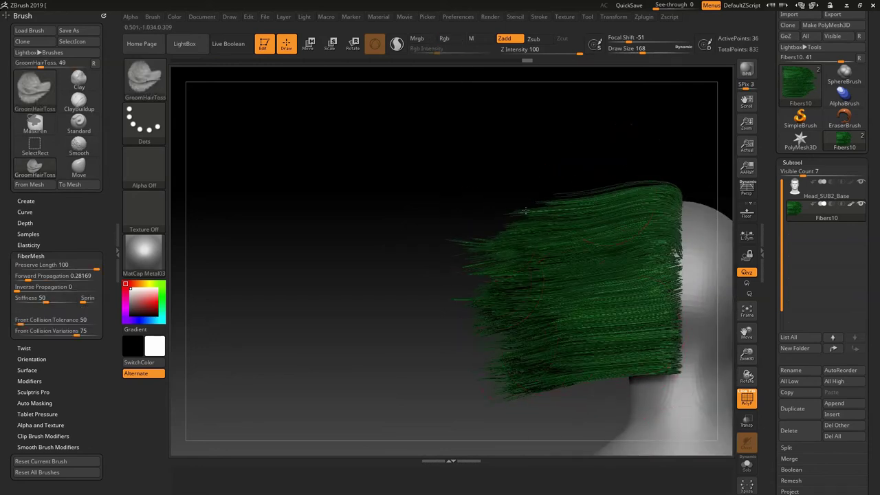
{"action": "key", "text": "shift"}
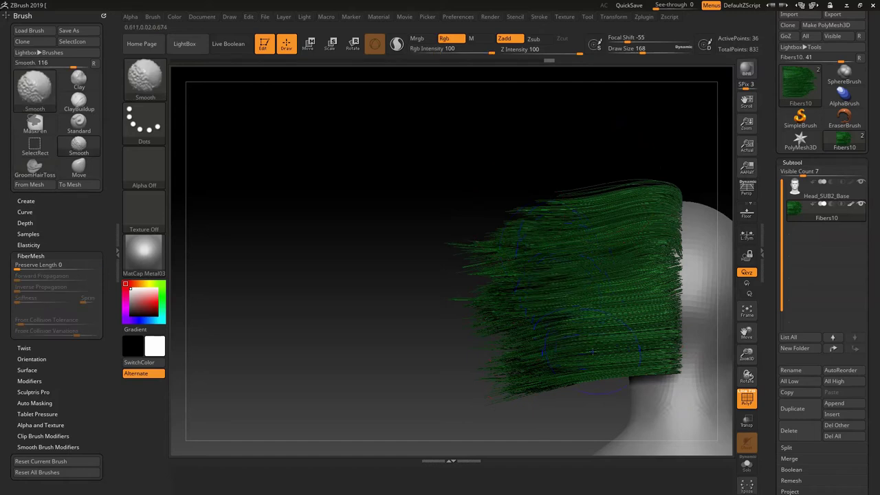
{"action": "left_click_drag", "start_coordinate": [373, 369], "coordinate": [474, 333], "text": "shift"}
Step: Comb the side fibers around the temple and ear downwards towards the shoulder
{"action": "left_click_drag", "start_coordinate": [550, 303], "coordinate": [608, 309]}
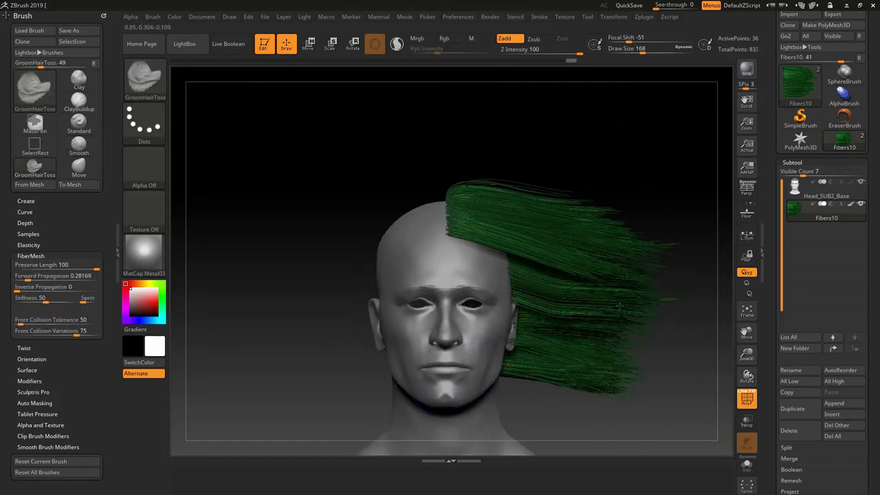
{"action": "left_click_drag", "start_coordinate": [570, 352], "coordinate": [619, 367]}
{"action": "mouse_move", "coordinate": [550, 347]}
{"action": "left_mouse_down"}
{"action": "mouse_move", "coordinate": [567, 409]}
{"action": "mouse_move", "coordinate": [535, 392]}
{"action": "mouse_move", "coordinate": [534, 414]}
{"action": "left_mouse_up"}
{"action": "left_click_drag", "start_coordinate": [519, 271], "coordinate": [540, 406]}
{"action": "left_click_drag", "start_coordinate": [533, 251], "coordinate": [553, 330]}
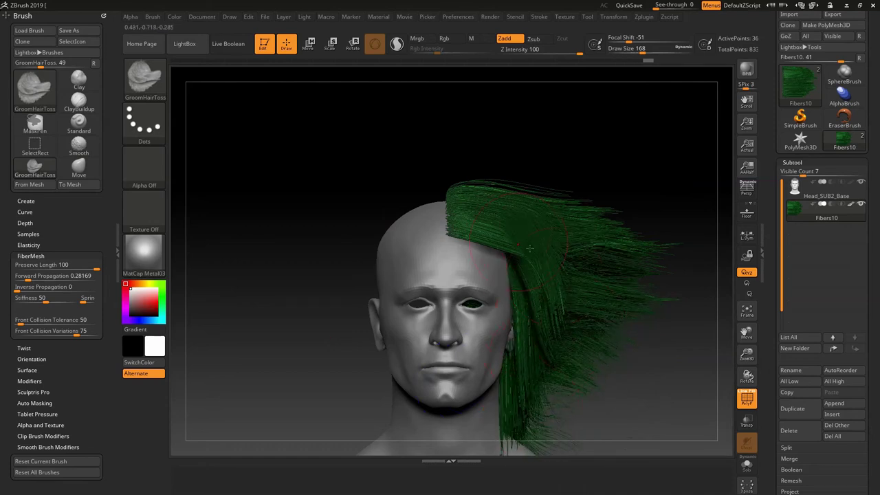
Step: Comb the top fibers down from the parting over the side hair, bringing the outer strands down
{"action": "left_click_drag", "start_coordinate": [485, 224], "coordinate": [522, 288]}
{"action": "mouse_move", "coordinate": [552, 211]}
{"action": "left_mouse_down"}
{"action": "mouse_move", "coordinate": [584, 271]}
{"action": "mouse_move", "coordinate": [578, 306]}
{"action": "left_mouse_up"}
{"action": "mouse_move", "coordinate": [556, 203]}
{"action": "left_mouse_down"}
{"action": "mouse_move", "coordinate": [593, 272]}
{"action": "mouse_move", "coordinate": [593, 292]}
{"action": "left_mouse_up"}
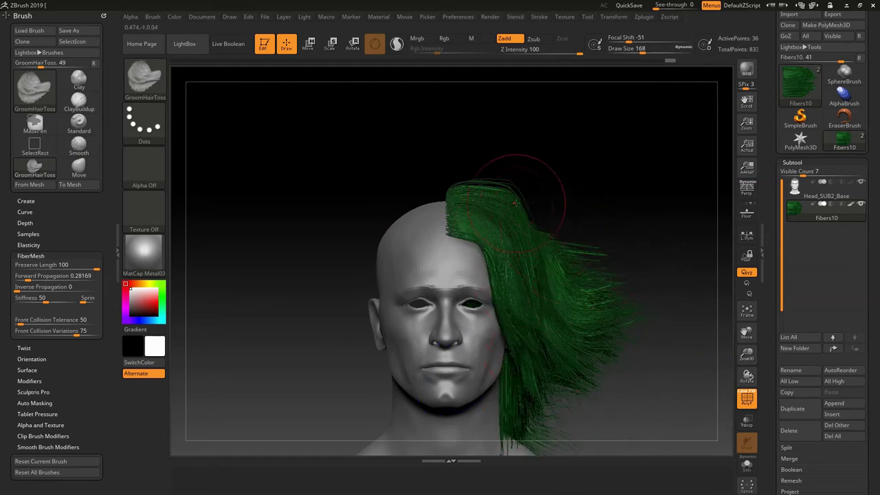
{"action": "left_click_drag", "start_coordinate": [516, 204], "coordinate": [542, 295]}
{"action": "left_click_drag", "start_coordinate": [512, 188], "coordinate": [574, 289]}
{"action": "left_click_drag", "start_coordinate": [584, 249], "coordinate": [608, 312]}
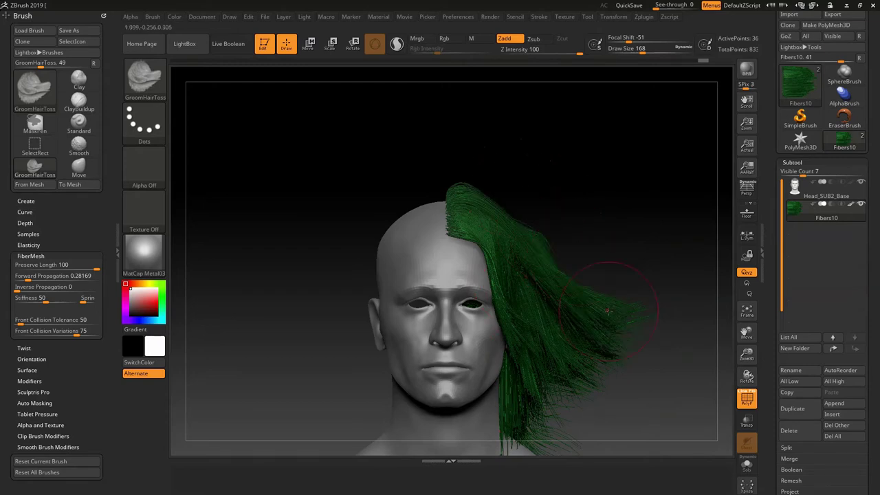
{"action": "left_click_drag", "start_coordinate": [575, 281], "coordinate": [606, 341]}
{"action": "left_click_drag", "start_coordinate": [535, 272], "coordinate": [565, 358]}
{"action": "left_click_drag", "start_coordinate": [496, 251], "coordinate": [528, 393]}
Step: Comb the side and crown fibers downwards and back from several angles to even out their fall
{"action": "left_click_drag", "start_coordinate": [616, 261], "coordinate": [440, 264]}
{"action": "left_click_drag", "start_coordinate": [517, 258], "coordinate": [539, 377]}
{"action": "left_click_drag", "start_coordinate": [431, 219], "coordinate": [575, 222]}
{"action": "mouse_move", "coordinate": [526, 237]}
{"action": "left_mouse_down"}
{"action": "mouse_move", "coordinate": [552, 299]}
{"action": "mouse_move", "coordinate": [596, 345]}
{"action": "left_mouse_up"}
{"action": "left_click_drag", "start_coordinate": [641, 212], "coordinate": [637, 337]}
{"action": "left_click_drag", "start_coordinate": [529, 311], "coordinate": [573, 280]}
{"action": "left_click_drag", "start_coordinate": [609, 403], "coordinate": [610, 148]}
{"action": "left_click_drag", "start_coordinate": [555, 240], "coordinate": [593, 296]}
{"action": "mouse_move", "coordinate": [517, 232]}
{"action": "left_mouse_down"}
{"action": "mouse_move", "coordinate": [600, 304]}
{"action": "mouse_move", "coordinate": [568, 292]}
{"action": "left_mouse_up"}
Step: Comb the fibers at the back of the head down and outwards from the centre line
{"action": "mouse_move", "coordinate": [496, 223]}
{"action": "left_mouse_down"}
{"action": "mouse_move", "coordinate": [590, 265]}
{"action": "mouse_move", "coordinate": [488, 289]}
{"action": "mouse_move", "coordinate": [412, 326]}
{"action": "mouse_move", "coordinate": [371, 385]}
{"action": "left_mouse_up"}
{"action": "mouse_move", "coordinate": [474, 295]}
{"action": "left_mouse_down"}
{"action": "mouse_move", "coordinate": [447, 416]}
{"action": "mouse_move", "coordinate": [428, 430]}
{"action": "left_mouse_up"}
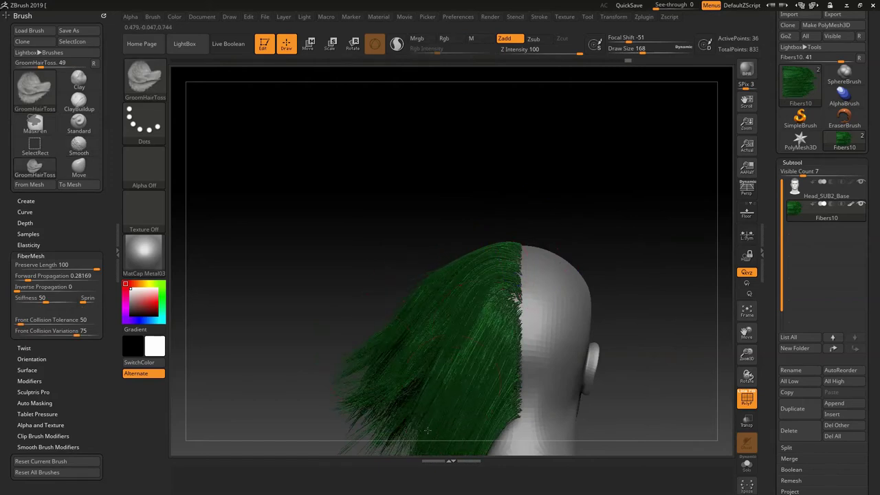
{"action": "left_click_drag", "start_coordinate": [425, 369], "coordinate": [393, 429]}
{"action": "mouse_move", "coordinate": [339, 299]}
{"action": "left_mouse_down"}
{"action": "mouse_move", "coordinate": [396, 305]}
{"action": "mouse_move", "coordinate": [357, 371]}
{"action": "left_mouse_up"}
Step: Comb the outer side fibers down close to the head to reduce the flare beside the ear
{"action": "mouse_move", "coordinate": [279, 343]}
{"action": "left_mouse_down"}
{"action": "mouse_move", "coordinate": [334, 334]}
{"action": "mouse_move", "coordinate": [362, 255]}
{"action": "left_mouse_up"}
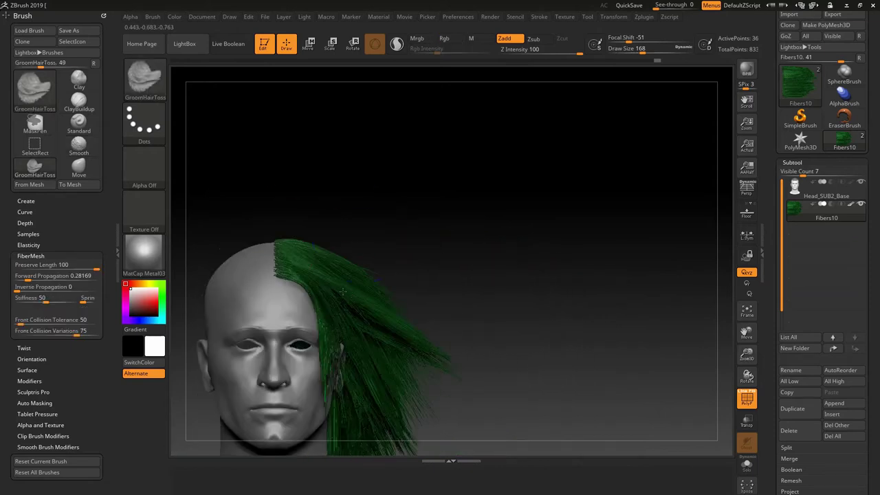
{"action": "left_click_drag", "start_coordinate": [342, 336], "coordinate": [375, 379]}
{"action": "mouse_move", "coordinate": [356, 295]}
{"action": "left_mouse_down"}
{"action": "mouse_move", "coordinate": [383, 343]}
{"action": "mouse_move", "coordinate": [380, 413]}
{"action": "left_mouse_up"}
{"action": "mouse_move", "coordinate": [377, 323]}
{"action": "left_mouse_down"}
{"action": "mouse_move", "coordinate": [407, 378]}
{"action": "mouse_move", "coordinate": [397, 421]}
{"action": "left_mouse_up"}
{"action": "left_click_drag", "start_coordinate": [363, 275], "coordinate": [406, 406]}
{"action": "left_click_drag", "start_coordinate": [448, 330], "coordinate": [388, 325]}
{"action": "mouse_move", "coordinate": [358, 271]}
{"action": "left_mouse_down"}
{"action": "mouse_move", "coordinate": [399, 413]}
{"action": "mouse_move", "coordinate": [395, 344]}
{"action": "mouse_move", "coordinate": [407, 398]}
{"action": "left_mouse_up"}
Step: Undo the last stroke and comb the fibers behind the crown down towards the nape
{"action": "left_click_drag", "start_coordinate": [450, 280], "coordinate": [418, 285]}
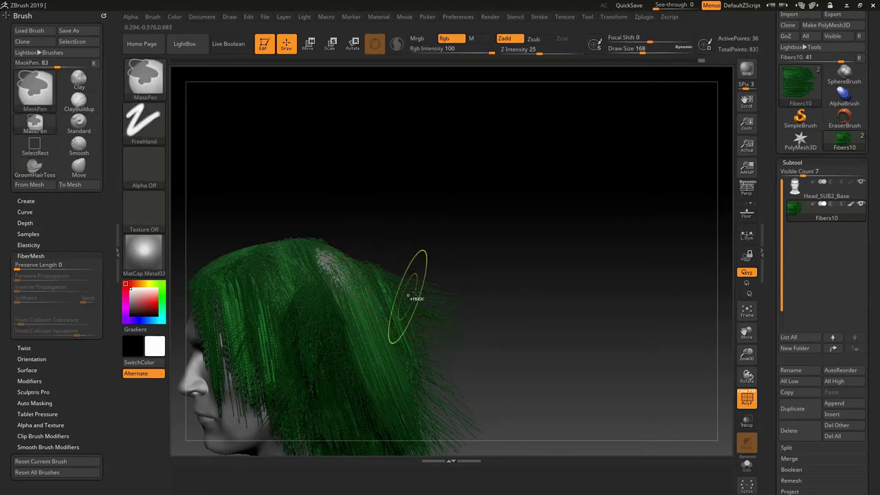
{"action": "key", "text": "ctrl+z"}
{"action": "mouse_move", "coordinate": [347, 264]}
{"action": "left_mouse_down"}
{"action": "mouse_move", "coordinate": [380, 283]}
{"action": "mouse_move", "coordinate": [410, 405]}
{"action": "left_mouse_up"}
{"action": "left_click_drag", "start_coordinate": [364, 282], "coordinate": [408, 416]}
{"action": "right_click_drag", "start_coordinate": [499, 252], "coordinate": [370, 311]}
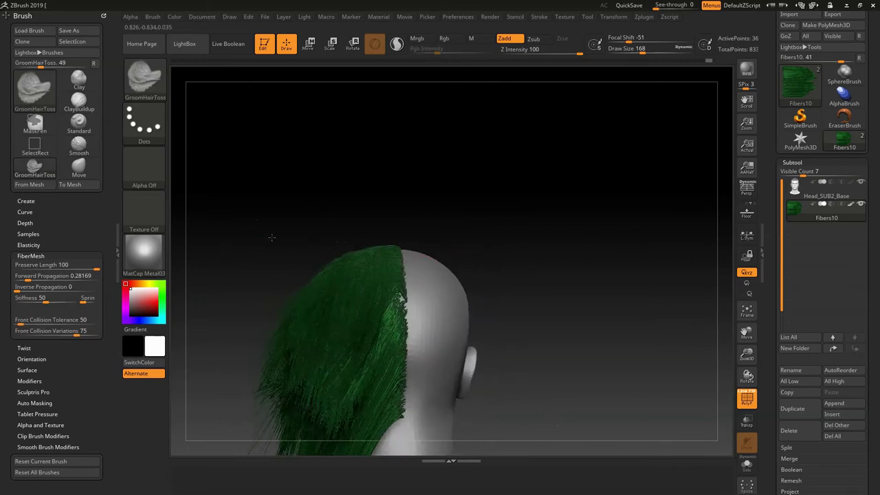
{"action": "left_click_drag", "start_coordinate": [273, 204], "coordinate": [388, 390]}
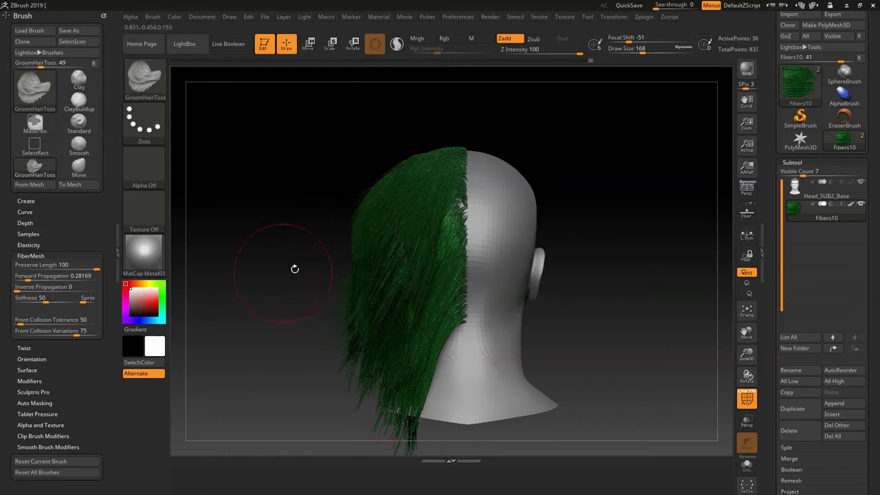
Step: Comb the outer strands from the crown straight down over the side of the head
{"action": "left_click_drag", "start_coordinate": [294, 269], "coordinate": [324, 282]}
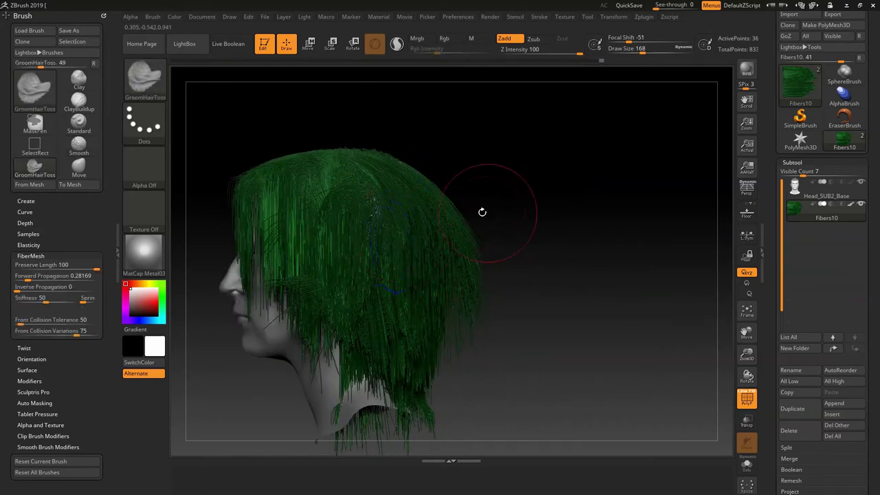
{"action": "left_click_drag", "start_coordinate": [481, 210], "coordinate": [398, 226]}
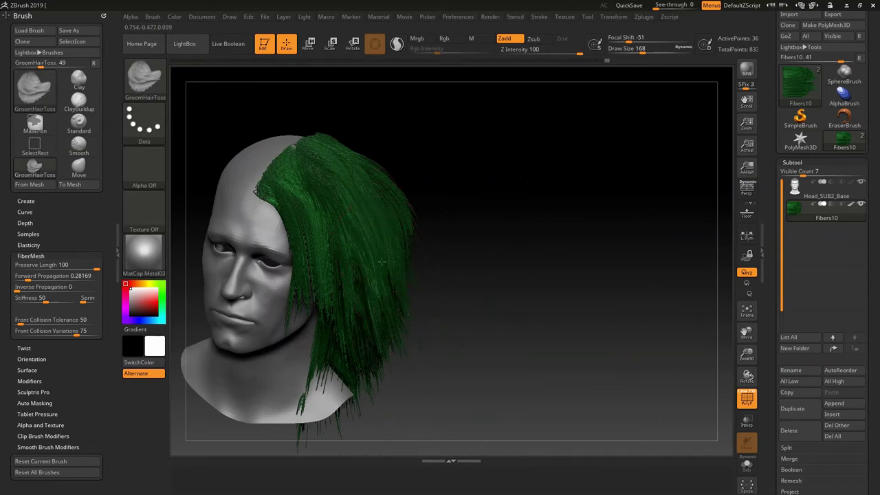
{"action": "left_click_drag", "start_coordinate": [396, 211], "coordinate": [409, 311]}
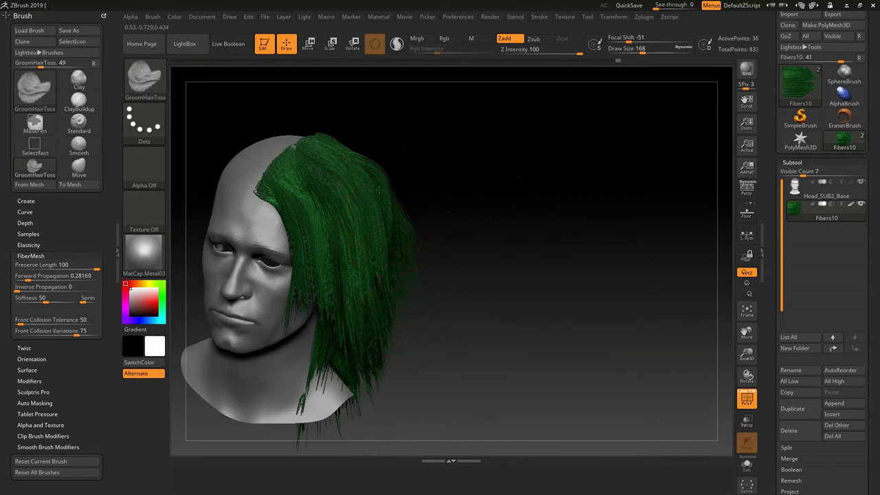
{"action": "left_click_drag", "start_coordinate": [378, 190], "coordinate": [399, 268]}
{"action": "mouse_move", "coordinate": [381, 167]}
{"action": "left_mouse_down"}
{"action": "mouse_move", "coordinate": [418, 259]}
{"action": "mouse_move", "coordinate": [511, 222]}
{"action": "mouse_move", "coordinate": [508, 199]}
{"action": "left_mouse_up"}
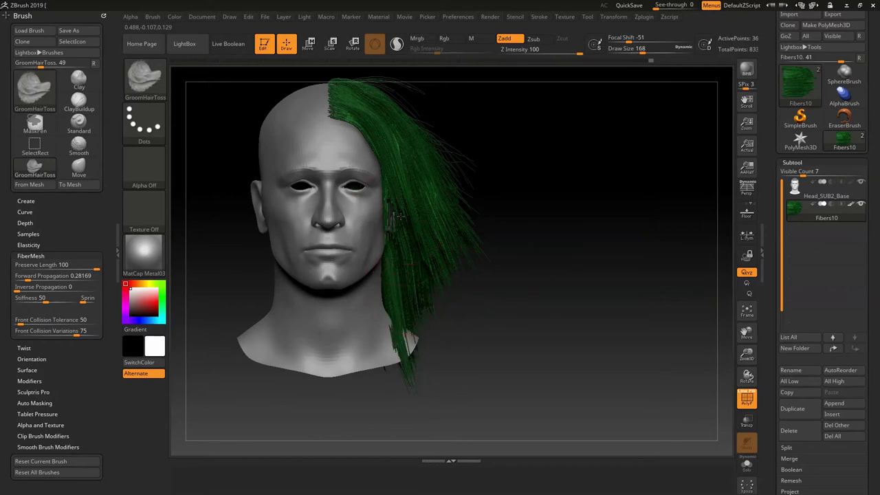
Step: Comb the strands around the ear and the back of the side section further down
{"action": "left_click_drag", "start_coordinate": [400, 216], "coordinate": [415, 292]}
{"action": "left_click_drag", "start_coordinate": [428, 203], "coordinate": [436, 264]}
{"action": "mouse_move", "coordinate": [435, 162]}
{"action": "left_mouse_down"}
{"action": "mouse_move", "coordinate": [444, 195]}
{"action": "mouse_move", "coordinate": [434, 282]}
{"action": "mouse_move", "coordinate": [440, 213]}
{"action": "mouse_move", "coordinate": [445, 241]}
{"action": "left_mouse_up"}
{"action": "left_click_drag", "start_coordinate": [571, 196], "coordinate": [497, 197]}
{"action": "left_click_drag", "start_coordinate": [475, 206], "coordinate": [508, 254]}
{"action": "left_click_drag", "start_coordinate": [512, 162], "coordinate": [530, 191]}
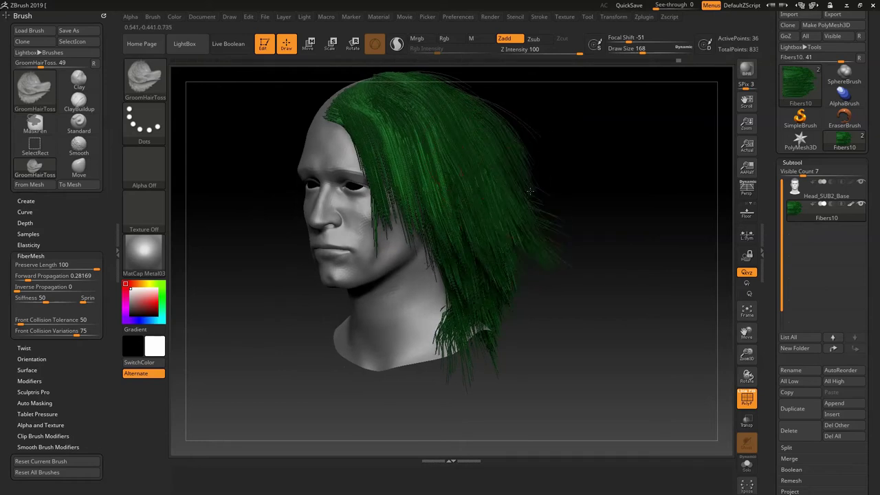
Step: Smooth the front strands running from the hairline down past the temple
{"action": "left_click_drag", "start_coordinate": [355, 126], "coordinate": [397, 195], "text": "shift"}
{"action": "left_click_drag", "start_coordinate": [367, 149], "coordinate": [408, 234], "text": "shift"}
{"action": "right_click_drag", "start_coordinate": [556, 227], "coordinate": [635, 189]}
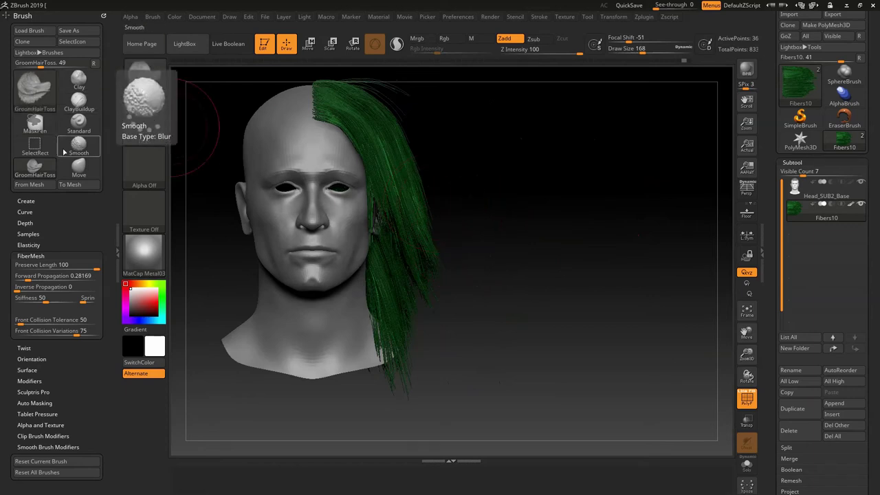
Step: Switch to the Move brush, set its Preserve Length to 100 and push the outer hair tips in towards the neck
{"action": "left_click", "coordinate": [79, 166]}
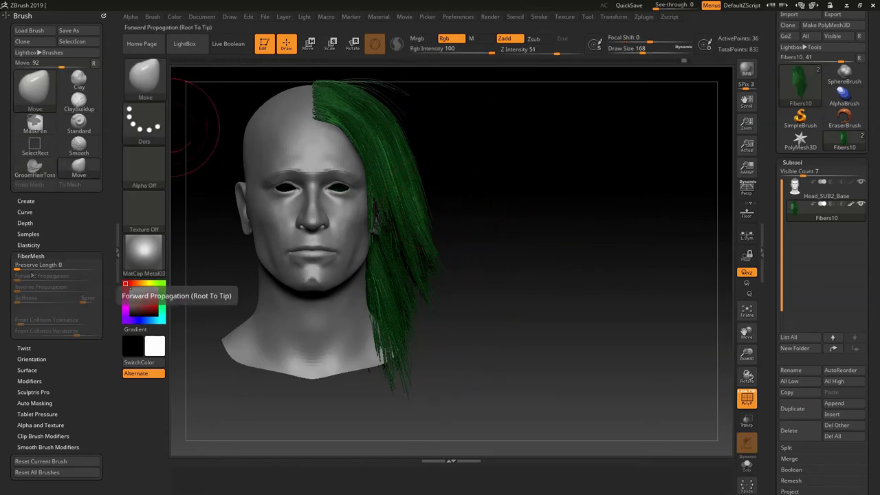
{"action": "left_click_drag", "start_coordinate": [19, 267], "coordinate": [137, 296]}
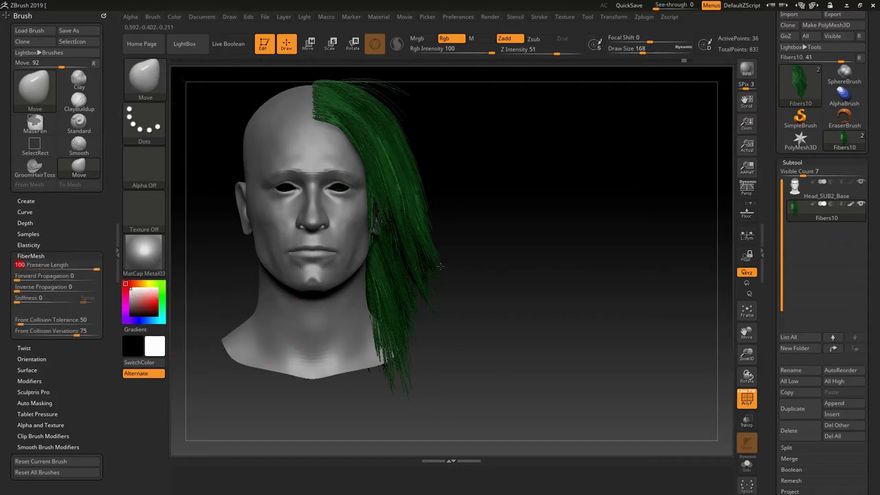
{"action": "left_click_drag", "start_coordinate": [445, 254], "coordinate": [425, 258]}
{"action": "left_click_drag", "start_coordinate": [431, 288], "coordinate": [414, 297]}
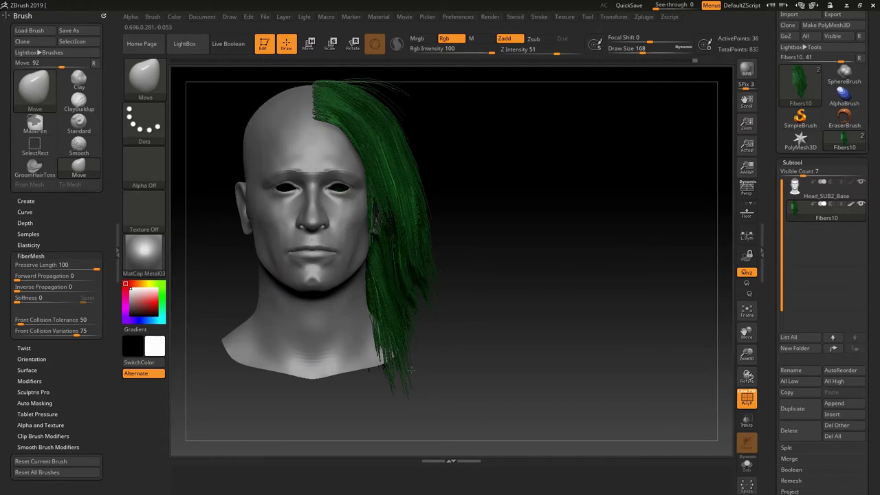
{"action": "left_click_drag", "start_coordinate": [487, 226], "coordinate": [472, 160]}
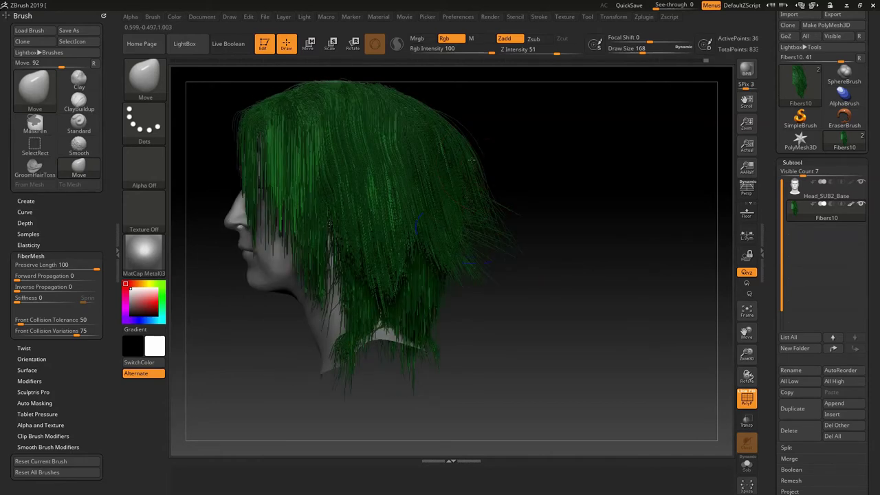
Step: Move the stray strands behind the head inwards and smooth the hair at the back
{"action": "left_click_drag", "start_coordinate": [505, 220], "coordinate": [481, 182]}
{"action": "left_click_drag", "start_coordinate": [542, 180], "coordinate": [500, 178]}
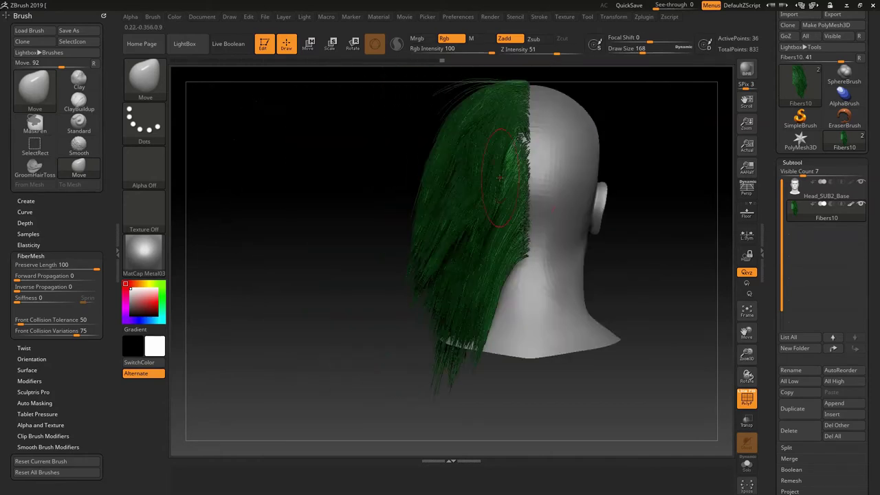
{"action": "key", "text": "shift"}
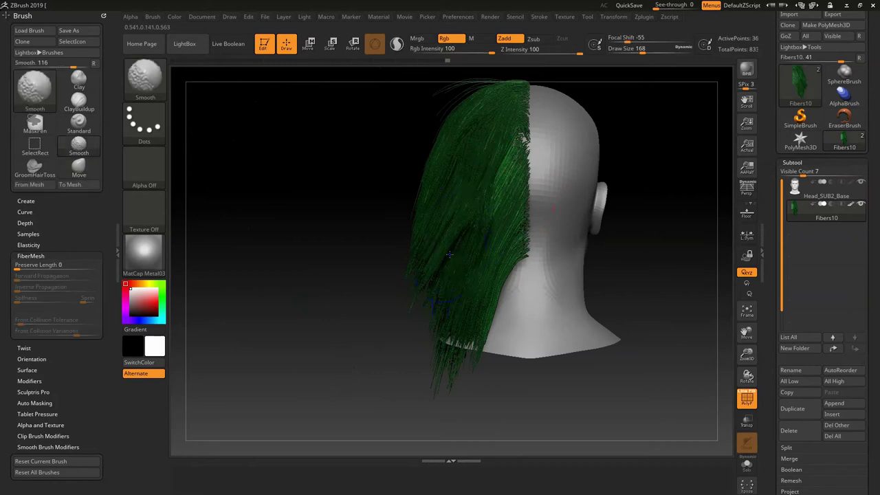
{"action": "left_click_drag", "start_coordinate": [449, 255], "coordinate": [445, 333], "text": "shift"}
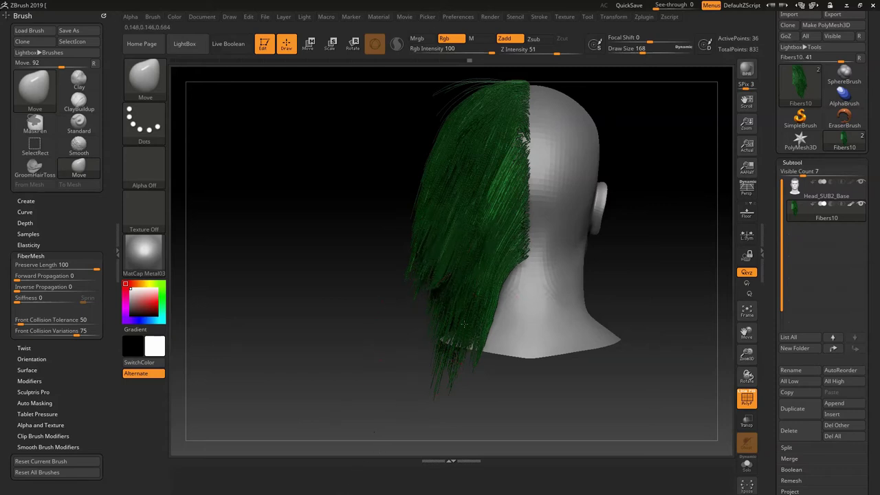
{"action": "left_click_drag", "start_coordinate": [252, 147], "coordinate": [260, 165], "text": "shift"}
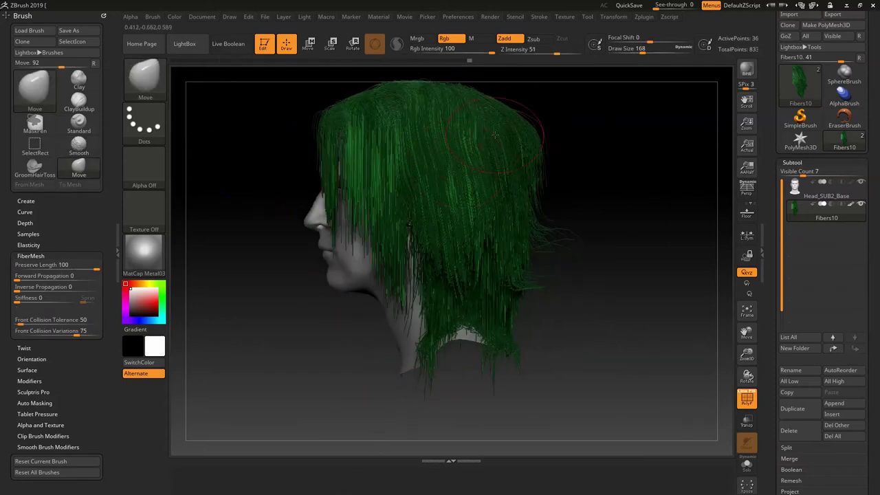
Step: Pull the strands sticking out behind the head and nape down into the silhouette
{"action": "left_click_drag", "start_coordinate": [518, 303], "coordinate": [514, 344]}
{"action": "left_click_drag", "start_coordinate": [536, 206], "coordinate": [508, 365]}
{"action": "left_click_drag", "start_coordinate": [560, 229], "coordinate": [489, 494]}
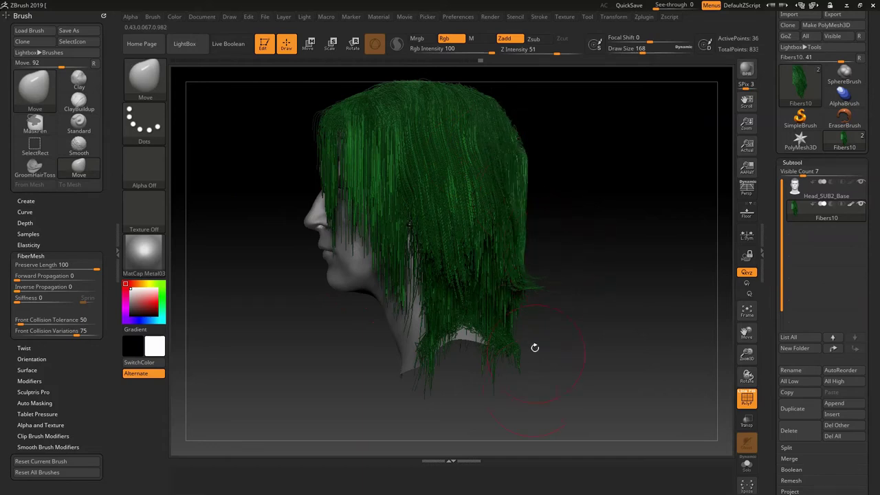
{"action": "mouse_move", "coordinate": [532, 288]}
{"action": "left_mouse_down"}
{"action": "mouse_move", "coordinate": [512, 303]}
{"action": "mouse_move", "coordinate": [514, 320]}
{"action": "left_mouse_up"}
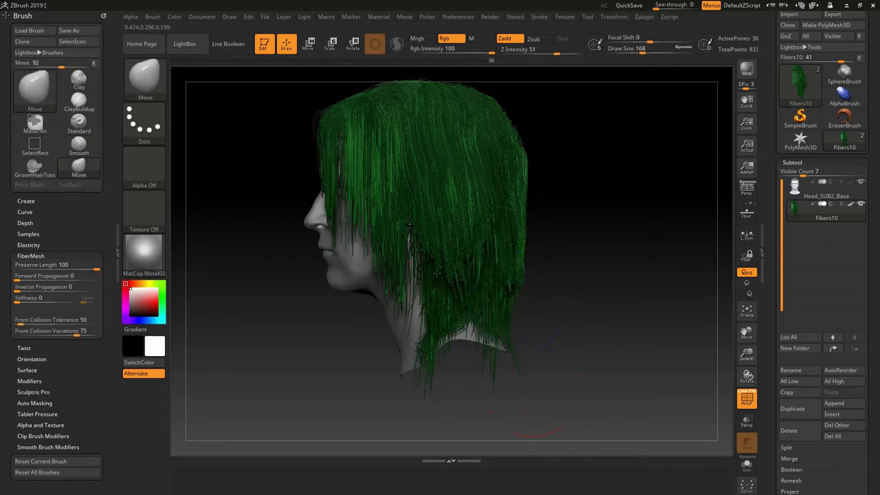
Step: Shape the lower back strands at the nape and move their tips outwards over the shoulder
{"action": "mouse_move", "coordinate": [605, 309]}
{"action": "left_mouse_down"}
{"action": "mouse_move", "coordinate": [466, 313]}
{"action": "mouse_move", "coordinate": [424, 325]}
{"action": "left_mouse_up"}
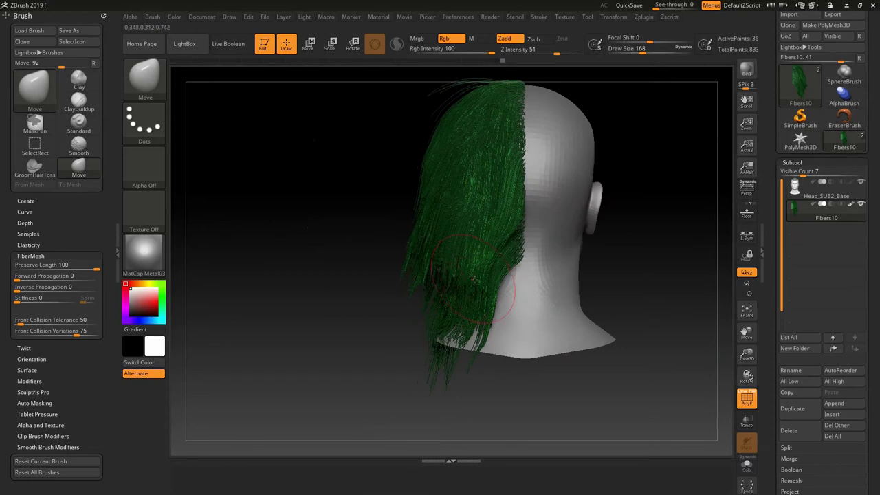
{"action": "left_click_drag", "start_coordinate": [481, 329], "coordinate": [464, 346]}
{"action": "left_click_drag", "start_coordinate": [310, 377], "coordinate": [563, 383], "text": "shift"}
{"action": "left_click_drag", "start_coordinate": [438, 340], "coordinate": [461, 341]}
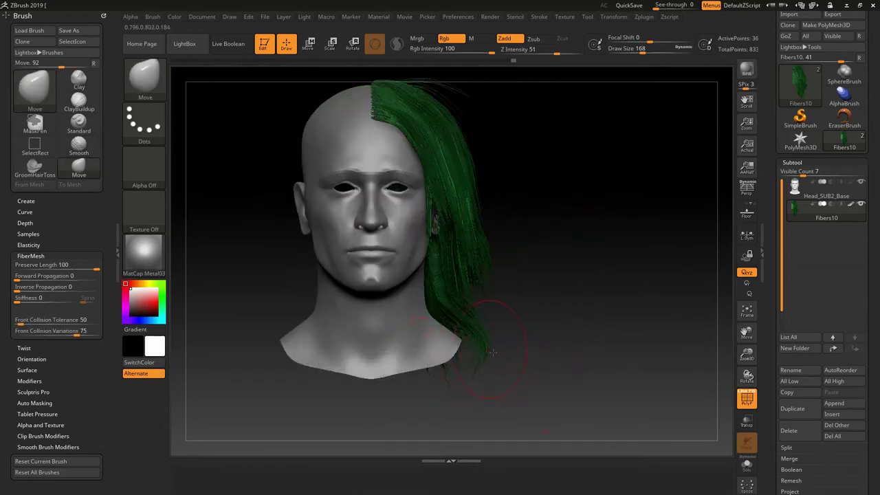
Step: Move the front strands at the hairline and temple inwards to frame the side of the face
{"action": "left_click_drag", "start_coordinate": [455, 265], "coordinate": [450, 265]}
{"action": "left_click_drag", "start_coordinate": [418, 135], "coordinate": [427, 129]}
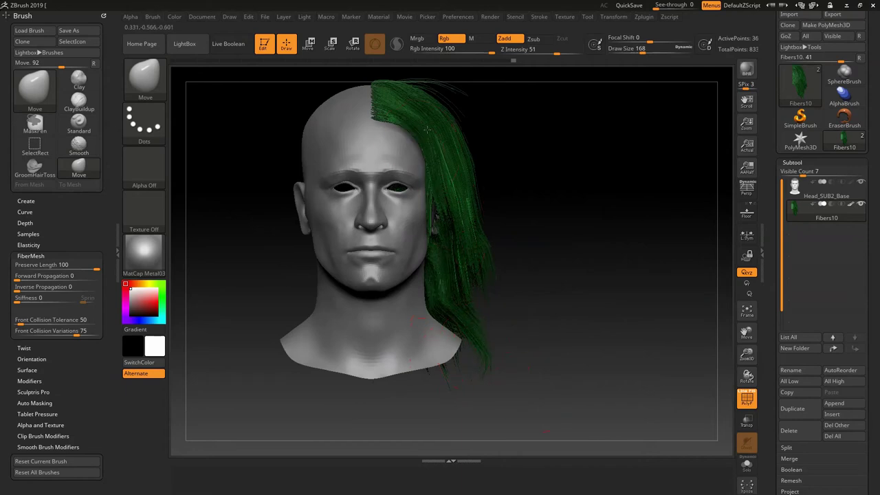
{"action": "left_click_drag", "start_coordinate": [443, 160], "coordinate": [427, 256]}
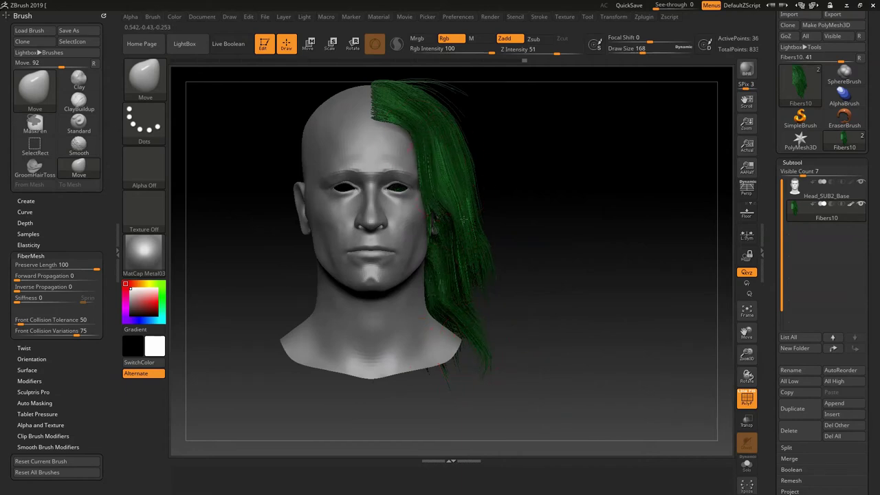
Step: Pull the upper side and back of the hair outwards for more volume and adjust the strands beside the face
{"action": "right_click_drag", "start_coordinate": [501, 122], "coordinate": [559, 187]}
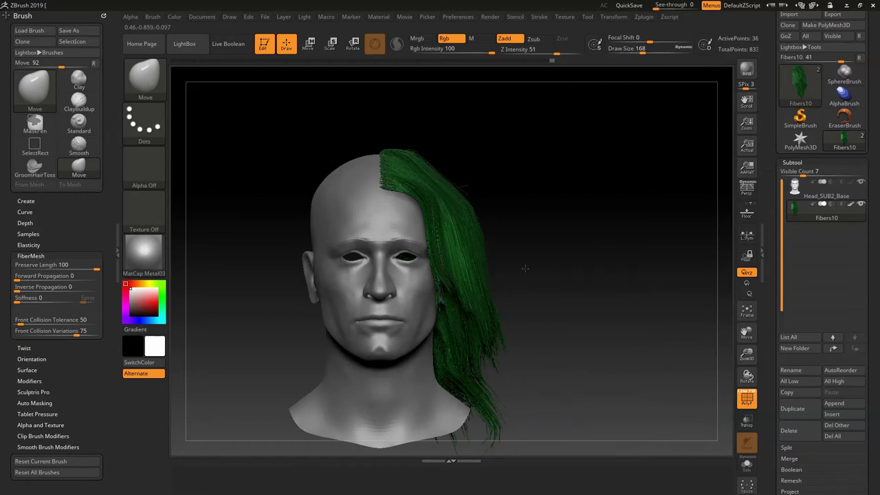
{"action": "left_click_drag", "start_coordinate": [455, 205], "coordinate": [681, 351]}
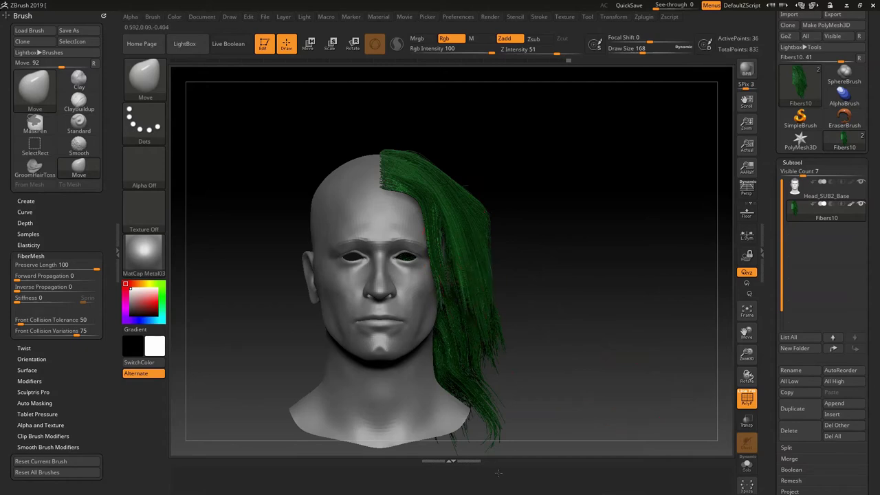
{"action": "left_click_drag", "start_coordinate": [440, 257], "coordinate": [455, 254]}
{"action": "left_click_drag", "start_coordinate": [586, 234], "coordinate": [516, 228]}
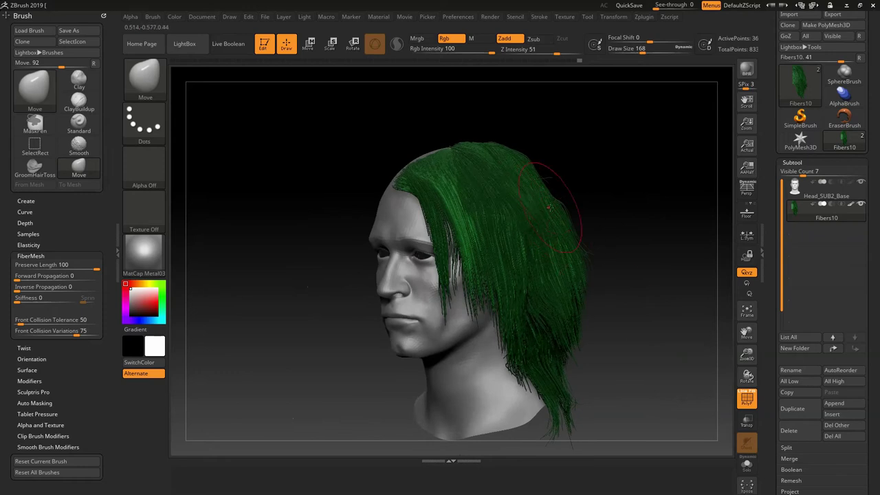
{"action": "mouse_move", "coordinate": [492, 160]}
{"action": "left_mouse_down"}
{"action": "mouse_move", "coordinate": [510, 175]}
{"action": "mouse_move", "coordinate": [553, 185]}
{"action": "mouse_move", "coordinate": [583, 231]}
{"action": "left_mouse_up"}
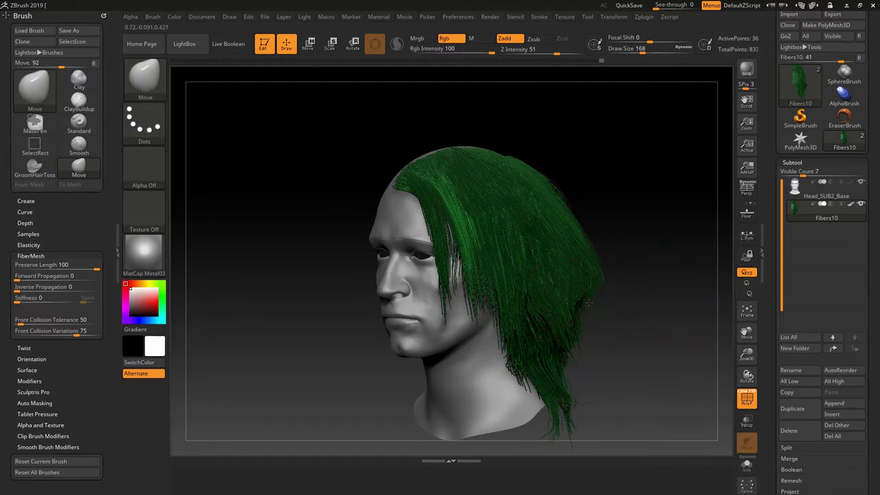
Step: Move the lower strands behind the ear and at the back of the head to close gaps and shape the nape
{"action": "left_click_drag", "start_coordinate": [573, 313], "coordinate": [577, 318]}
{"action": "left_click_drag", "start_coordinate": [505, 348], "coordinate": [524, 345]}
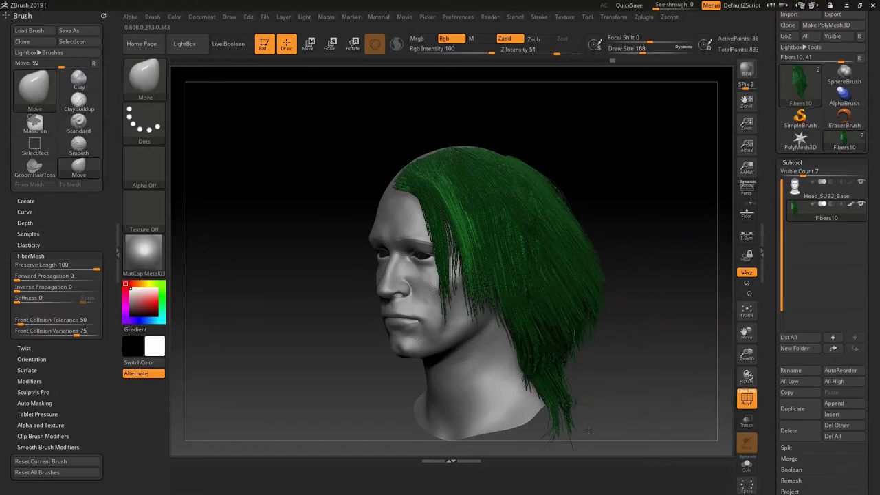
{"action": "left_click_drag", "start_coordinate": [658, 435], "coordinate": [583, 338]}
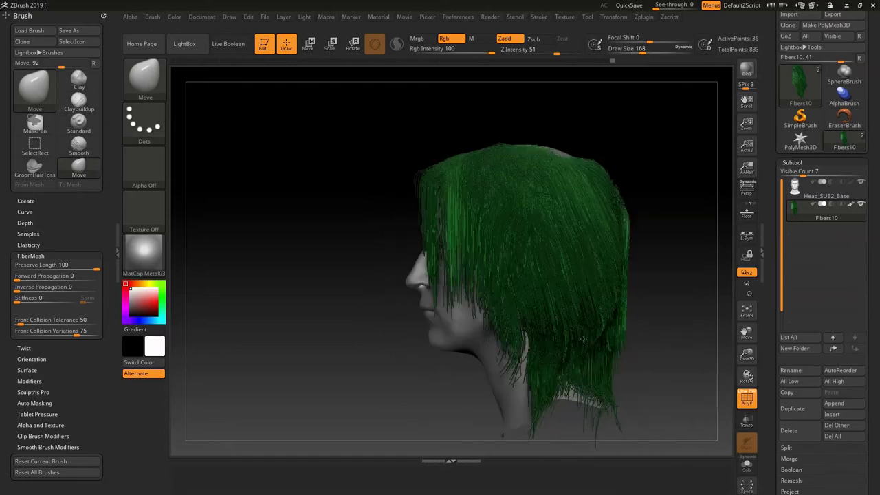
{"action": "left_click_drag", "start_coordinate": [656, 298], "coordinate": [650, 259]}
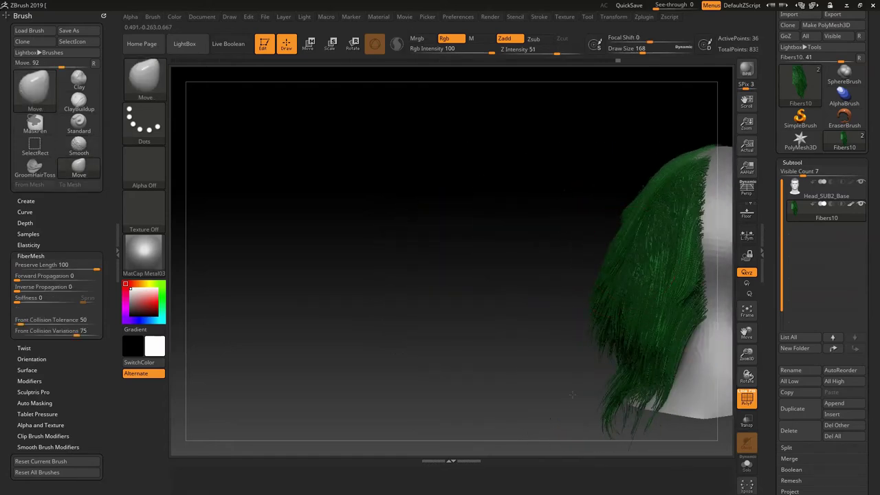
{"action": "left_click_drag", "start_coordinate": [664, 218], "coordinate": [621, 280]}
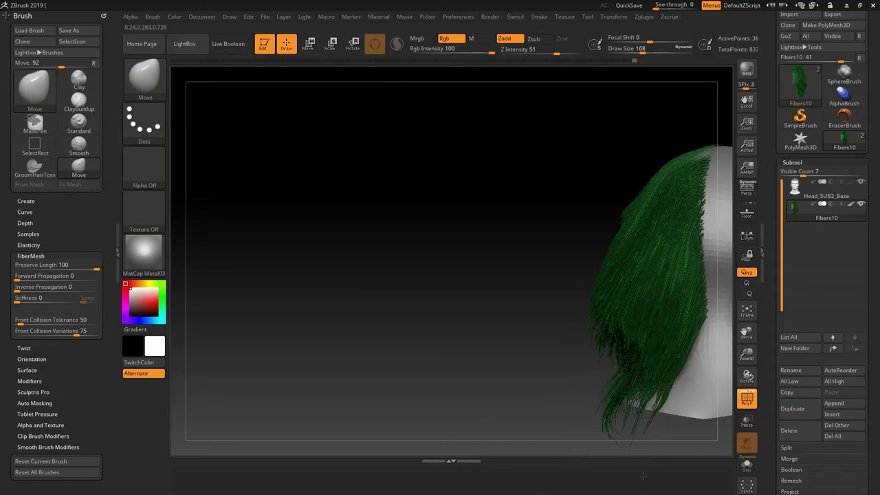
{"action": "left_click_drag", "start_coordinate": [576, 411], "coordinate": [676, 411]}
{"action": "left_click_drag", "start_coordinate": [603, 320], "coordinate": [602, 144]}
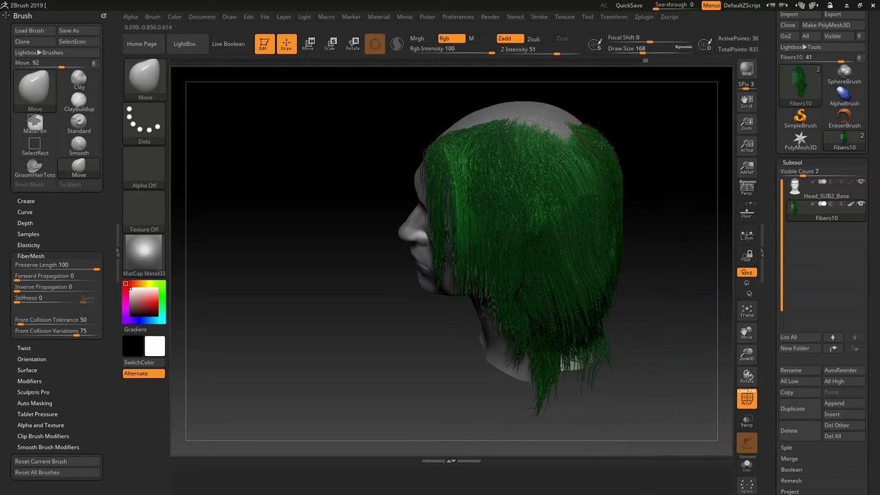
Step: Smooth the outer side strands and their lower ends towards the shoulder
{"action": "mouse_move", "coordinate": [382, 227]}
{"action": "left_mouse_down"}
{"action": "mouse_move", "coordinate": [509, 185]}
{"action": "mouse_move", "coordinate": [569, 193]}
{"action": "left_mouse_up"}
{"action": "mouse_move", "coordinate": [617, 288]}
{"action": "left_mouse_down", "text": "shift"}
{"action": "mouse_move", "coordinate": [613, 364]}
{"action": "mouse_move", "coordinate": [602, 346]}
{"action": "left_mouse_up", "text": "shift"}
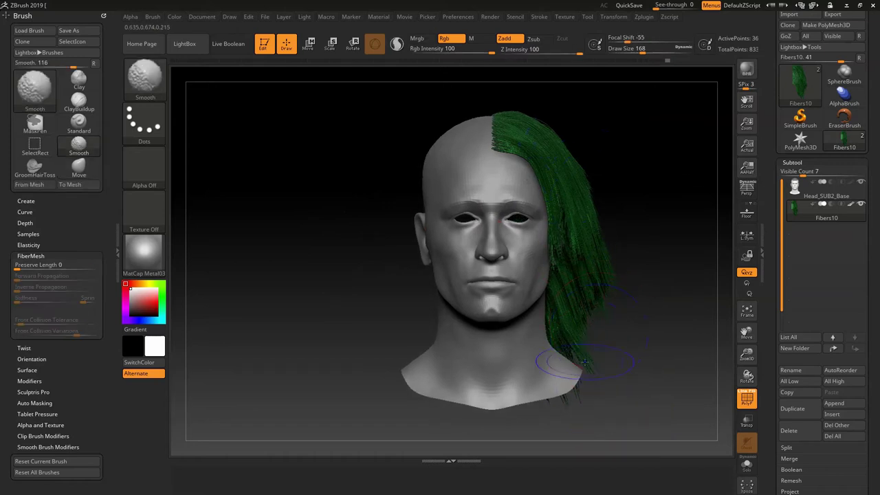
{"action": "left_click_drag", "start_coordinate": [590, 297], "coordinate": [583, 347]}
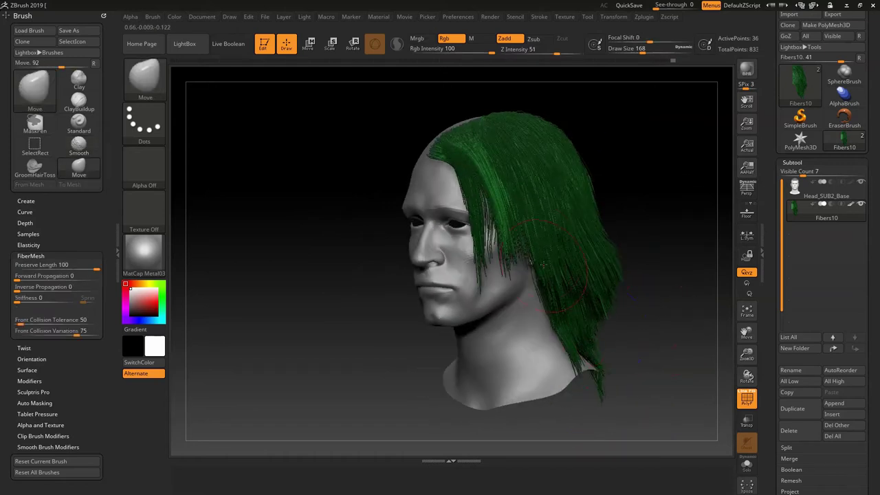
{"action": "left_click_drag", "start_coordinate": [539, 265], "coordinate": [613, 314], "text": "shift"}
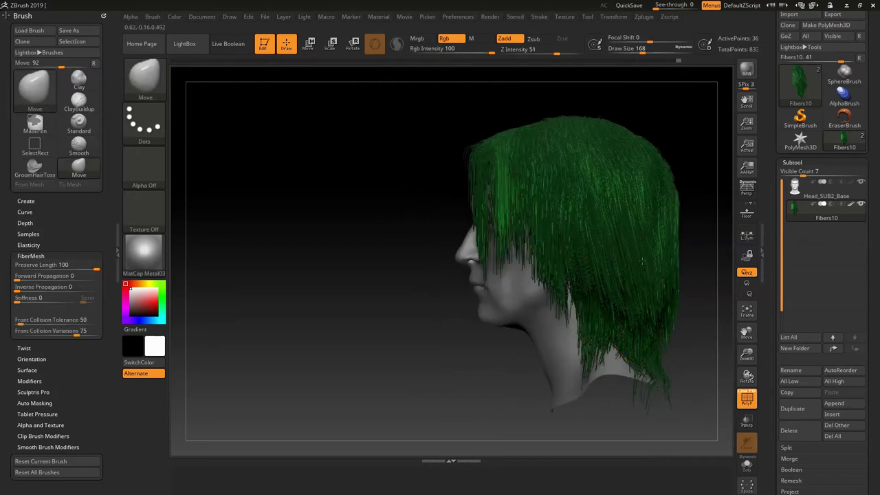
Step: Pull the front hairline strands down across the forehead towards the temple
{"action": "left_click_drag", "start_coordinate": [390, 336], "coordinate": [502, 348]}
{"action": "left_click_drag", "start_coordinate": [553, 163], "coordinate": [506, 194]}
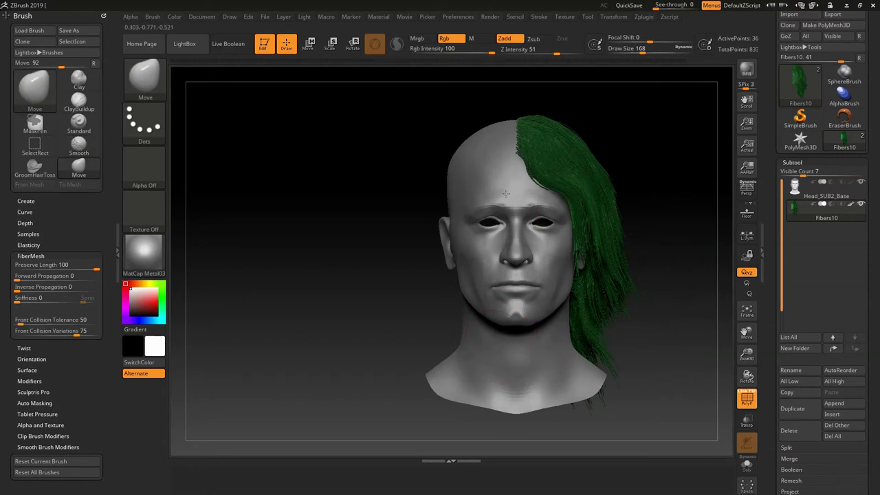
{"action": "left_click_drag", "start_coordinate": [565, 200], "coordinate": [552, 213]}
Step: Mask the strip of front strands along the hairline from the parting to the temple with a draw size of 76
{"action": "right_click_drag", "start_coordinate": [644, 219], "coordinate": [679, 184], "text": "ctrl"}
{"action": "right_click_drag", "start_coordinate": [679, 184], "coordinate": [560, 147], "text": "alt"}
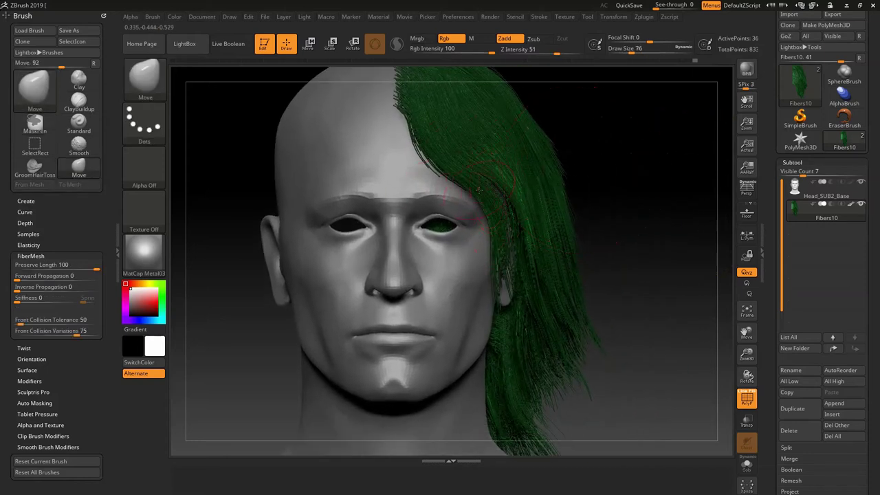
{"action": "key", "text": "ctrl"}
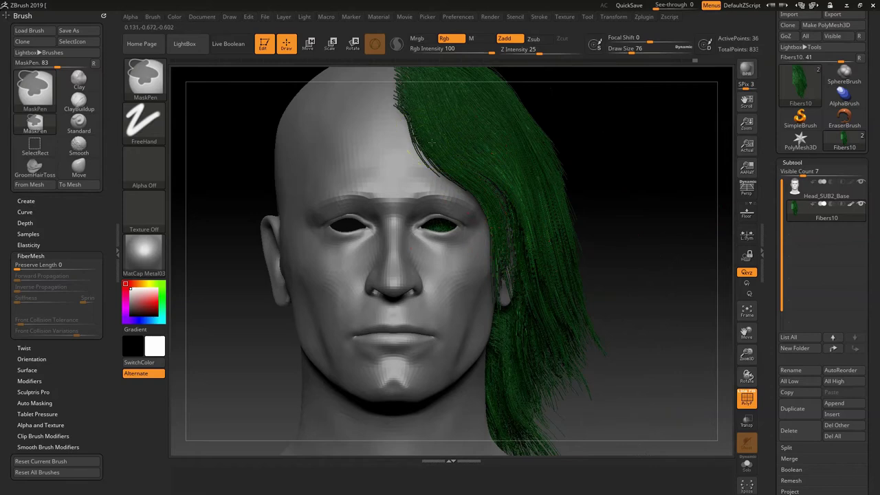
{"action": "left_click_drag", "start_coordinate": [413, 122], "coordinate": [508, 216], "text": "ctrl"}
{"action": "left_click_drag", "start_coordinate": [664, 284], "coordinate": [669, 273]}
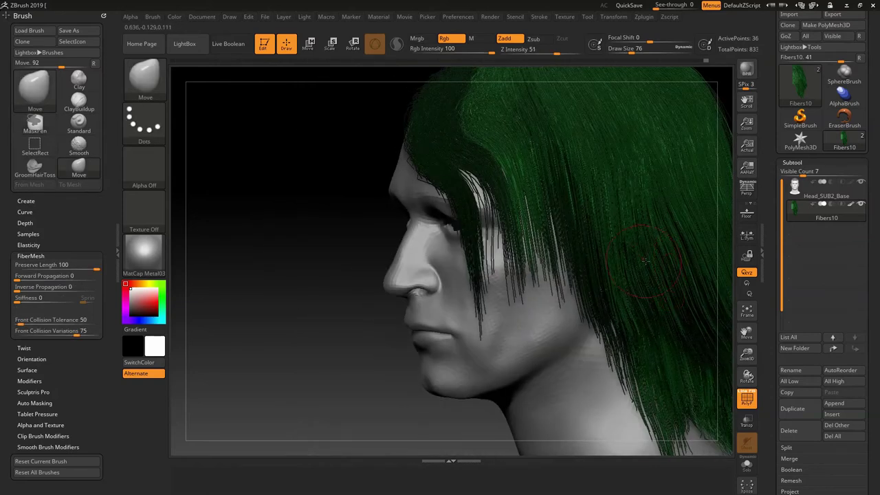
{"action": "left_click_drag", "start_coordinate": [344, 232], "coordinate": [305, 224]}
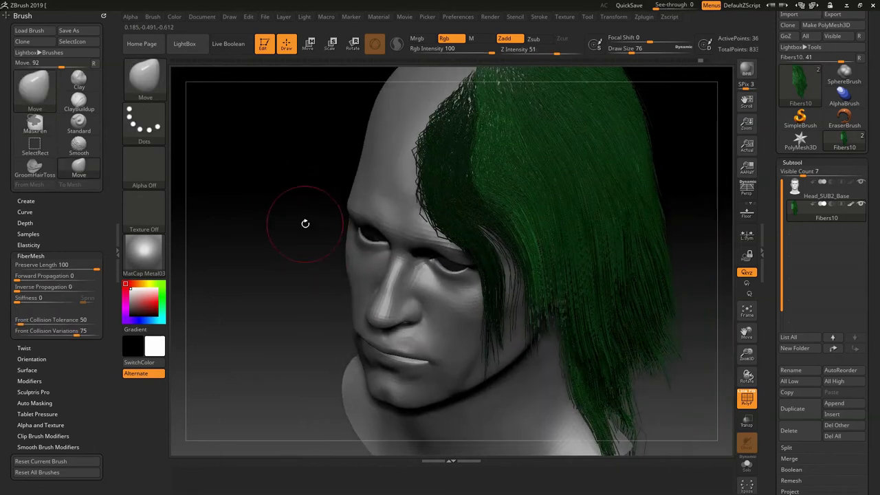
{"action": "key", "text": "ctrl+z"}
{"action": "mouse_move", "coordinate": [491, 313]}
{"action": "left_mouse_down", "text": "ctrl"}
{"action": "mouse_move", "coordinate": [481, 273]}
{"action": "mouse_move", "coordinate": [453, 231]}
{"action": "left_mouse_up", "text": "ctrl"}
{"action": "key", "text": "ctrl+z"}
{"action": "left_click_drag", "start_coordinate": [425, 167], "coordinate": [446, 125], "text": "ctrl"}
{"action": "mouse_move", "coordinate": [281, 249]}
{"action": "left_mouse_down"}
{"action": "mouse_move", "coordinate": [252, 209]}
{"action": "mouse_move", "coordinate": [267, 204]}
{"action": "mouse_move", "coordinate": [279, 216]}
{"action": "left_mouse_up"}
Step: Turn the masked front strands into their own polygroup with Group Masked
{"action": "mouse_move", "coordinate": [773, 405]}
{"action": "left_mouse_down"}
{"action": "mouse_move", "coordinate": [773, 231]}
{"action": "mouse_move", "coordinate": [773, 309]}
{"action": "mouse_move", "coordinate": [776, 294]}
{"action": "left_mouse_up"}
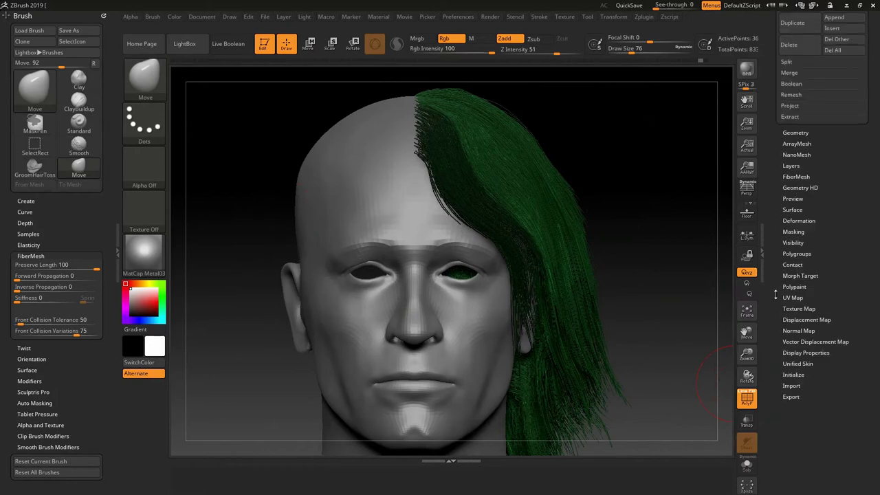
{"action": "left_click", "coordinate": [806, 254]}
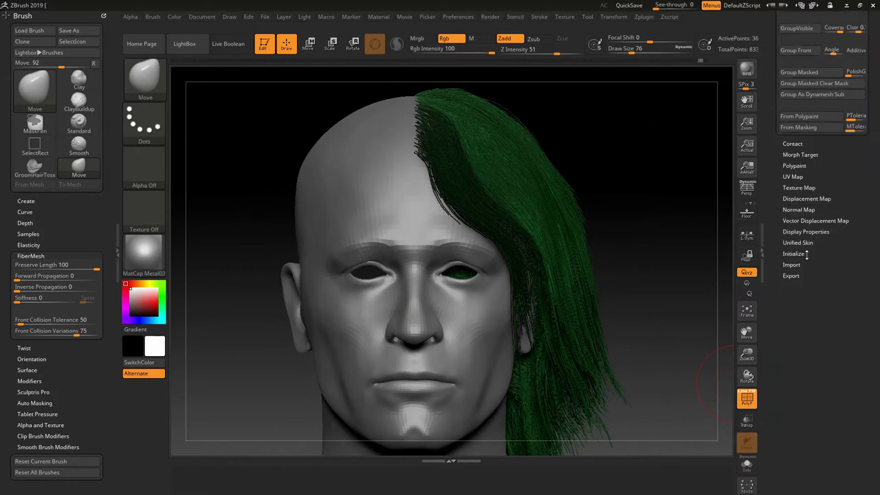
{"action": "left_click_drag", "start_coordinate": [770, 176], "coordinate": [770, 229]}
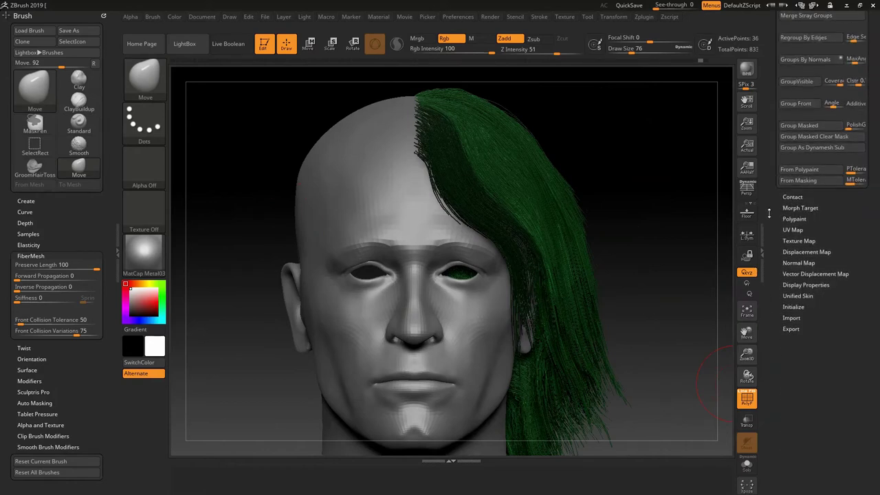
{"action": "left_click", "coordinate": [809, 129]}
{"action": "key", "text": "ctrl+shift"}
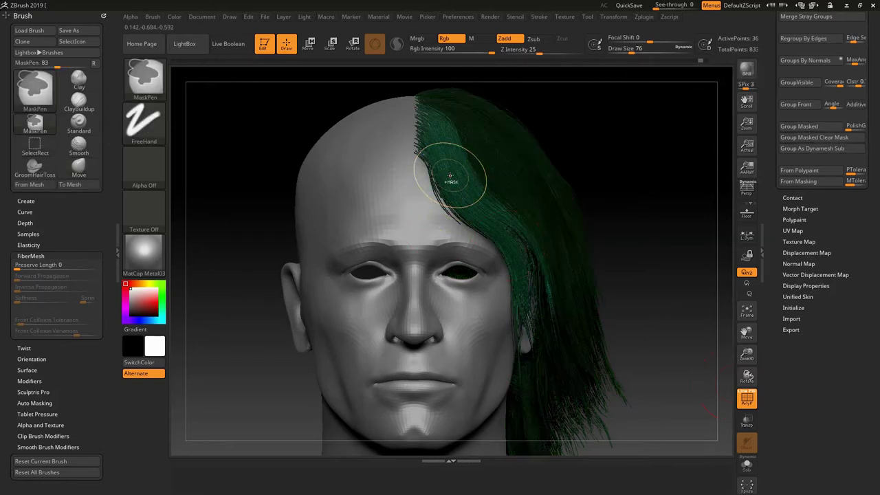
Step: Check the hair polygroups by isolating and hiding them in turn, including the new front strip
{"action": "left_click", "coordinate": [450, 176], "text": "ctrl+shift"}
{"action": "left_click", "coordinate": [500, 157], "text": "ctrl+shift"}
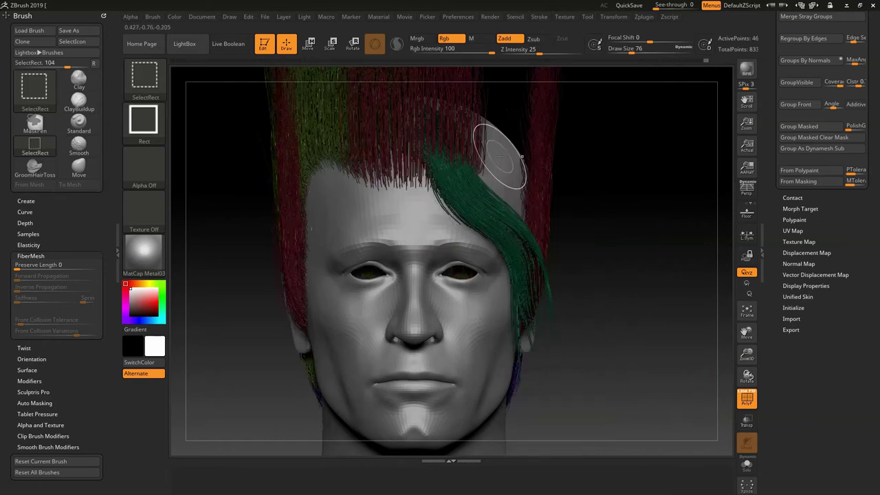
{"action": "left_click", "coordinate": [473, 226], "text": "ctrl+shift"}
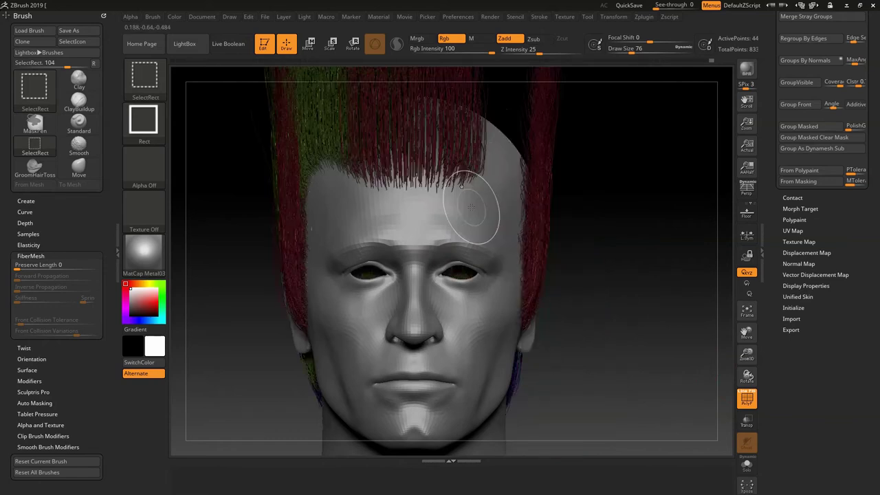
{"action": "left_click", "coordinate": [574, 203], "text": "ctrl+shift"}
{"action": "left_click", "coordinate": [544, 165], "text": "ctrl+shift"}
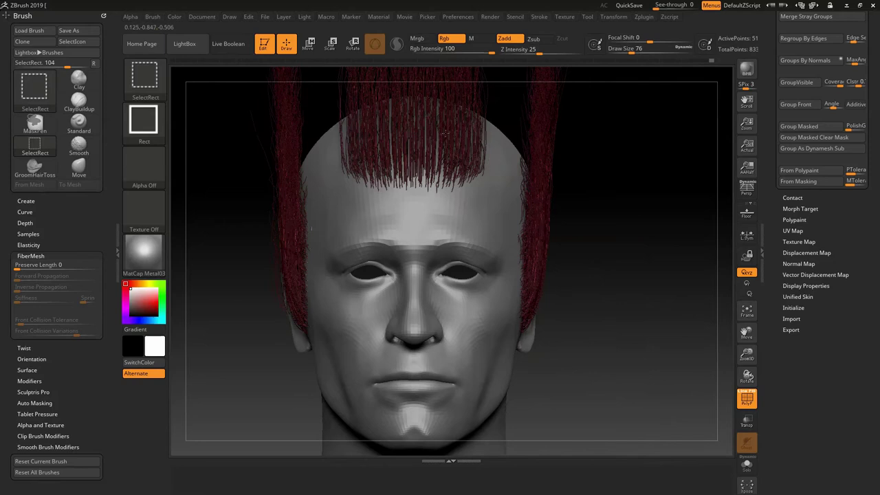
{"action": "left_click", "coordinate": [502, 149], "text": "ctrl+shift"}
{"action": "left_click", "coordinate": [465, 191], "text": "ctrl+shift"}
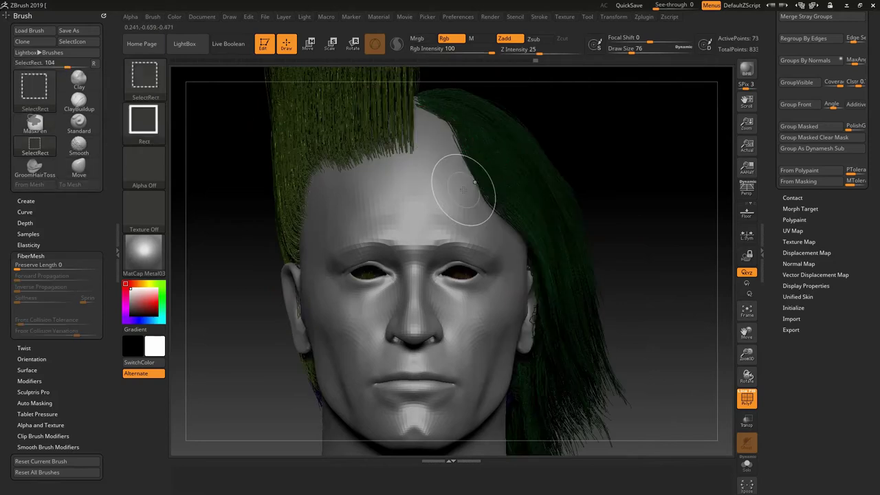
{"action": "left_click", "coordinate": [503, 172], "text": "ctrl+shift"}
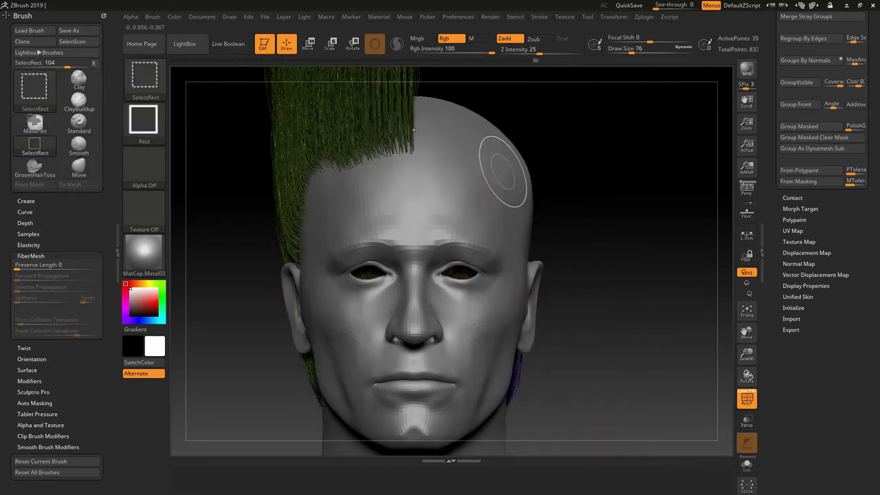
{"action": "left_click", "coordinate": [582, 160], "text": "ctrl+shift"}
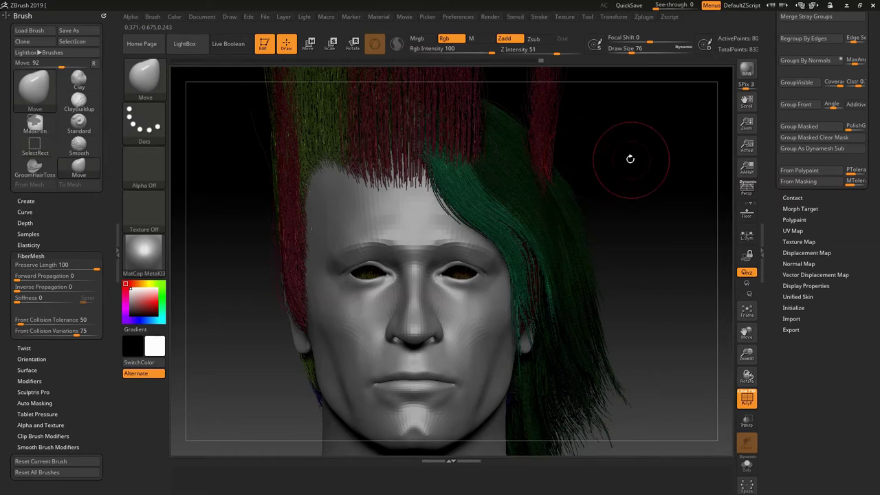
Step: Hide the large dark green side polygroup and pull the front lock down over the brow with the Move brush
{"action": "left_click", "coordinate": [507, 173], "text": "ctrl+shift"}
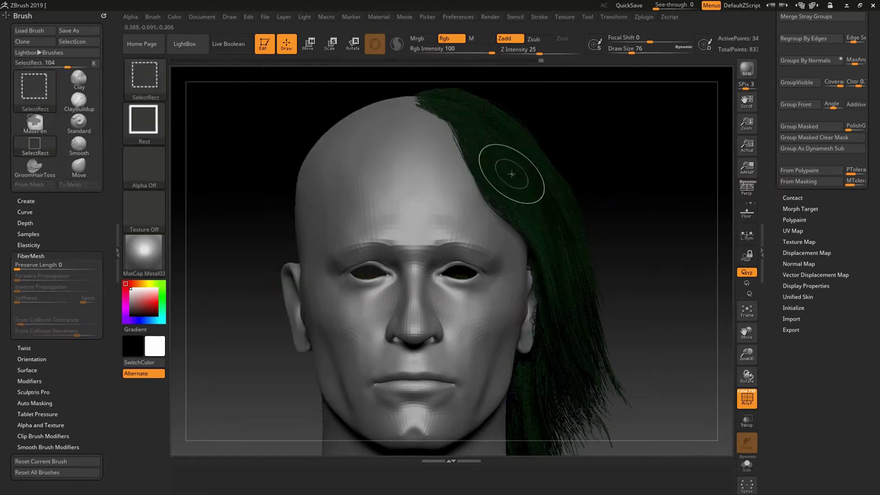
{"action": "left_click", "coordinate": [479, 215], "text": "ctrl+shift"}
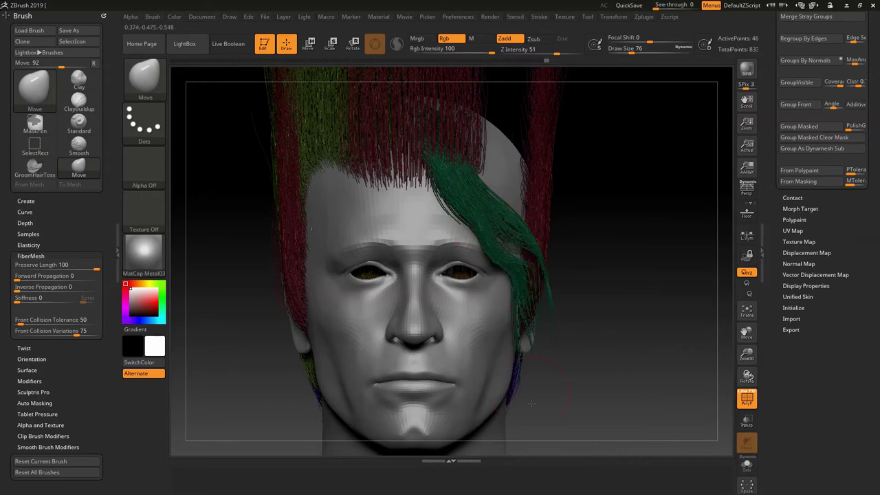
{"action": "left_click_drag", "start_coordinate": [520, 407], "coordinate": [587, 326]}
{"action": "mouse_move", "coordinate": [470, 273]}
{"action": "left_mouse_down"}
{"action": "mouse_move", "coordinate": [460, 253]}
{"action": "mouse_move", "coordinate": [473, 289]}
{"action": "left_mouse_up"}
{"action": "left_click_drag", "start_coordinate": [477, 227], "coordinate": [468, 253]}
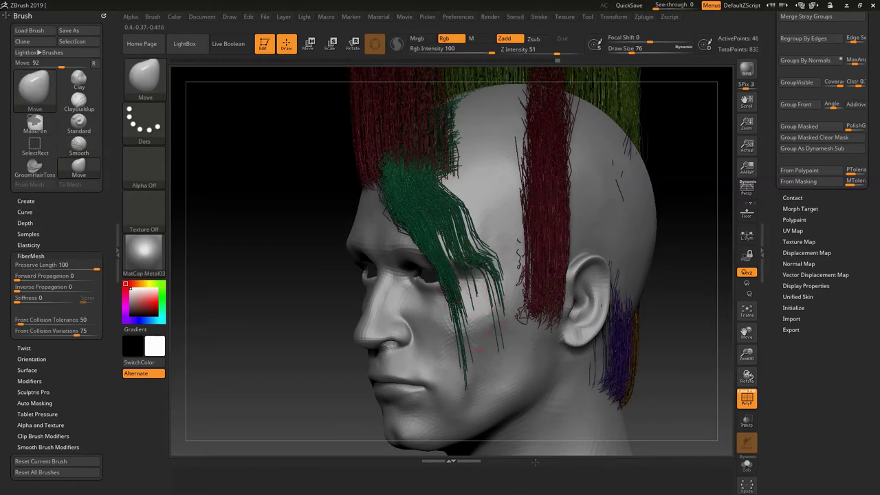
Step: Comb the front lock back along the brow towards the temple with the GroomHairToss brush
{"action": "left_click", "coordinate": [36, 167]}
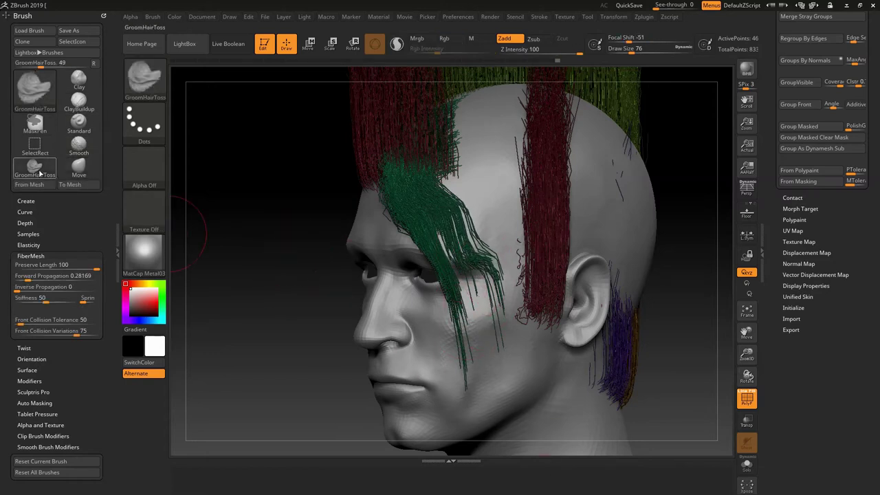
{"action": "left_click_drag", "start_coordinate": [465, 259], "coordinate": [454, 295]}
{"action": "mouse_move", "coordinate": [397, 265]}
{"action": "left_mouse_down"}
{"action": "mouse_move", "coordinate": [402, 231]}
{"action": "mouse_move", "coordinate": [440, 313]}
{"action": "left_mouse_up"}
{"action": "mouse_move", "coordinate": [412, 230]}
{"action": "left_mouse_down"}
{"action": "mouse_move", "coordinate": [448, 333]}
{"action": "mouse_move", "coordinate": [416, 189]}
{"action": "mouse_move", "coordinate": [490, 332]}
{"action": "left_mouse_up"}
{"action": "mouse_move", "coordinate": [425, 263]}
{"action": "left_mouse_down"}
{"action": "mouse_move", "coordinate": [462, 283]}
{"action": "mouse_move", "coordinate": [479, 313]}
{"action": "mouse_move", "coordinate": [422, 239]}
{"action": "left_mouse_up"}
{"action": "left_click_drag", "start_coordinate": [446, 204], "coordinate": [445, 202]}
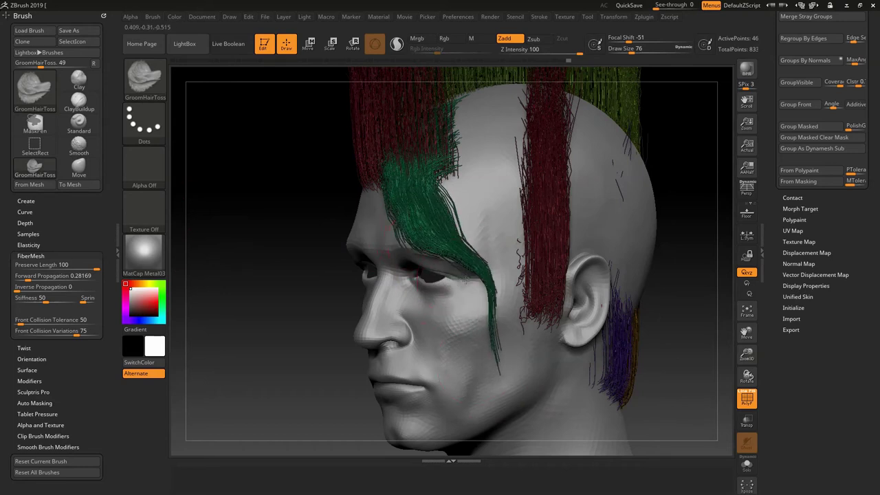
Step: Set the Move brush's Preserve Length to 67 and stretch the front lock down across the cheek towards the jaw
{"action": "left_click", "coordinate": [78, 166]}
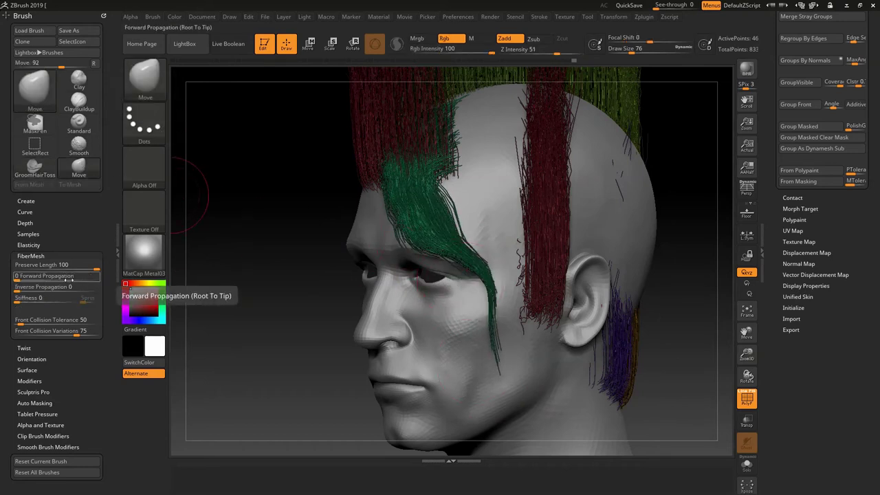
{"action": "left_click_drag", "start_coordinate": [182, 196], "coordinate": [450, 343]}
{"action": "left_click_drag", "start_coordinate": [439, 260], "coordinate": [479, 371]}
{"action": "left_click_drag", "start_coordinate": [464, 282], "coordinate": [475, 404]}
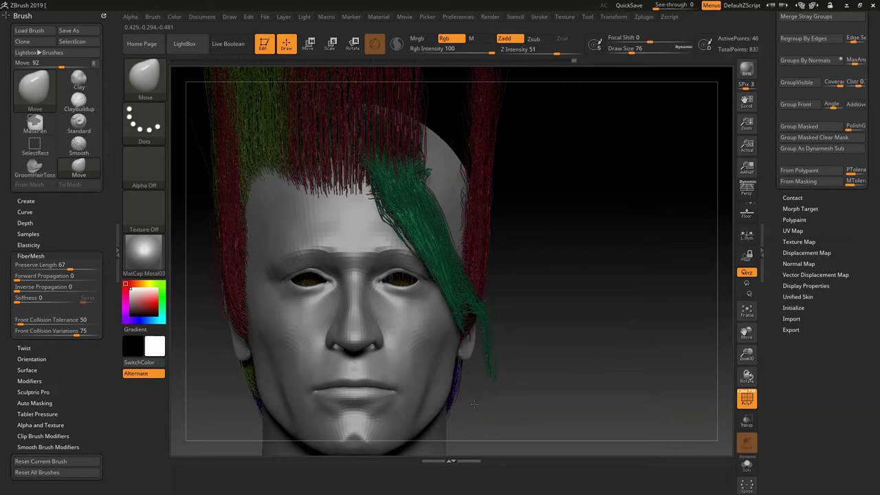
{"action": "left_click_drag", "start_coordinate": [556, 274], "coordinate": [467, 361]}
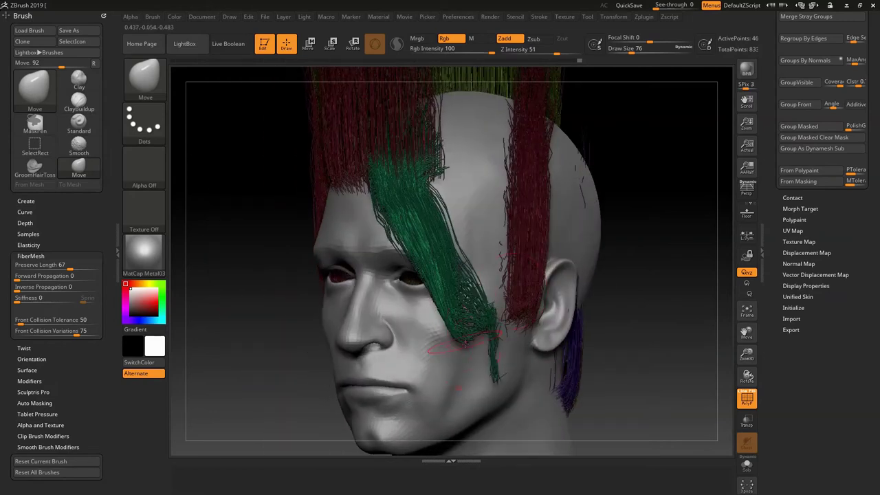
{"action": "left_click_drag", "start_coordinate": [466, 321], "coordinate": [499, 426]}
Step: Comb the stretched front lock straight down across the cheek with GroomHairToss, and return to the Move brush
{"action": "left_click", "coordinate": [35, 169]}
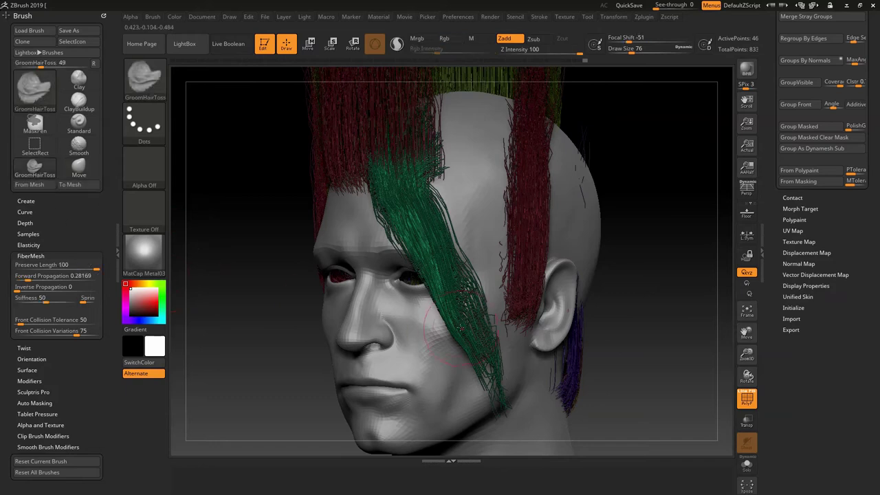
{"action": "left_click_drag", "start_coordinate": [451, 335], "coordinate": [485, 385]}
{"action": "left_click_drag", "start_coordinate": [468, 306], "coordinate": [487, 330]}
{"action": "left_click_drag", "start_coordinate": [456, 268], "coordinate": [475, 292]}
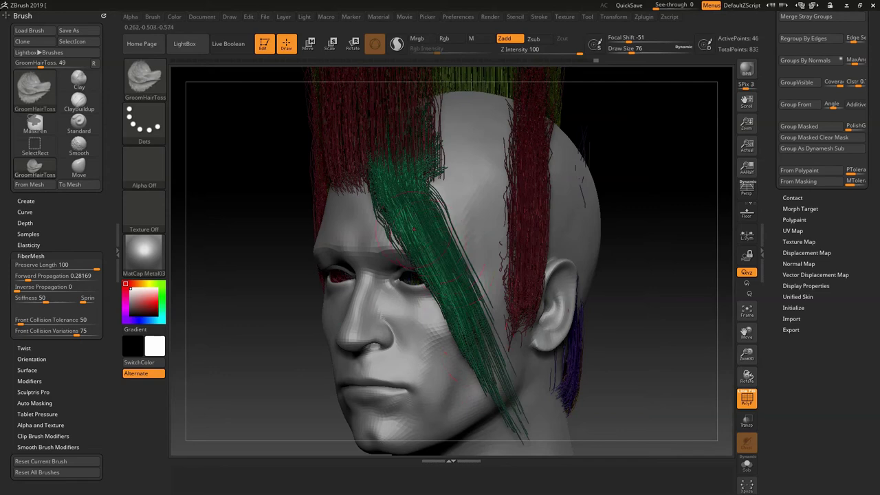
{"action": "left_click_drag", "start_coordinate": [426, 241], "coordinate": [447, 268]}
{"action": "mouse_move", "coordinate": [389, 223]}
{"action": "left_mouse_down"}
{"action": "mouse_move", "coordinate": [440, 288]}
{"action": "mouse_move", "coordinate": [474, 358]}
{"action": "left_mouse_up"}
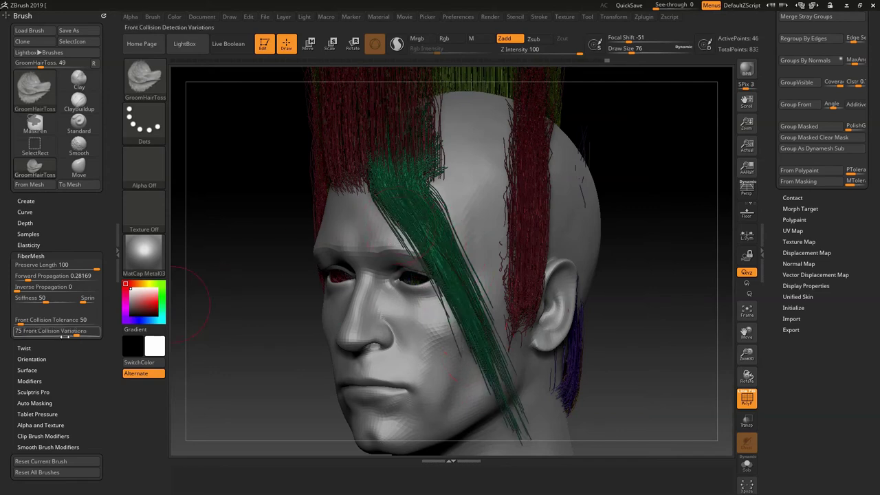
{"action": "left_click", "coordinate": [77, 167]}
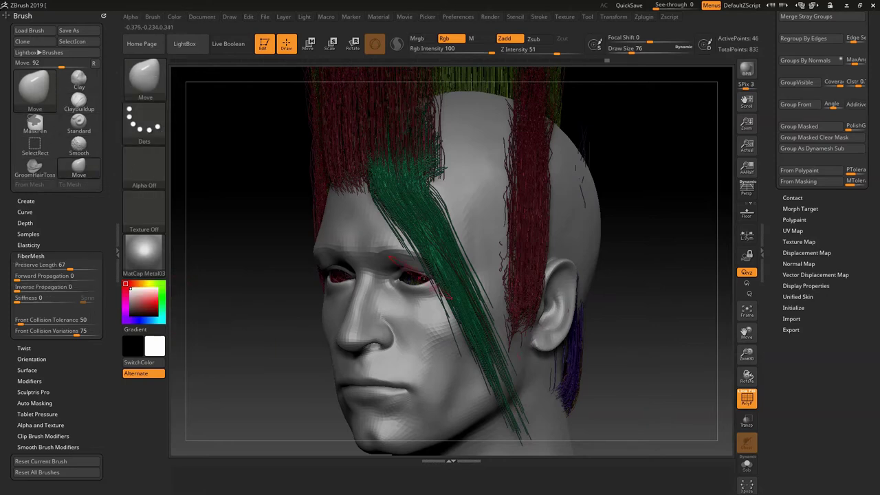
Step: Set the Move brush's Preserve Length to 100 and bend the green front lock along the brow, temple and jaw
{"action": "left_click_drag", "start_coordinate": [68, 266], "coordinate": [102, 265]}
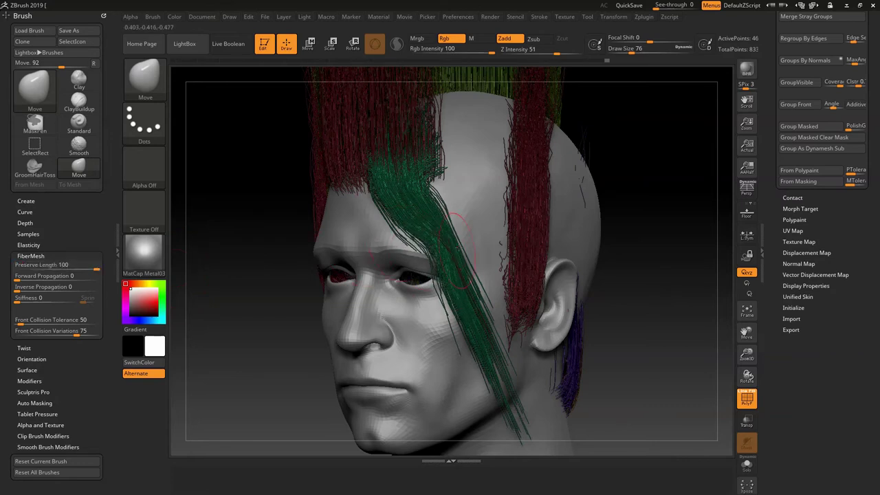
{"action": "mouse_move", "coordinate": [436, 257]}
{"action": "left_mouse_down"}
{"action": "mouse_move", "coordinate": [453, 302]}
{"action": "mouse_move", "coordinate": [500, 375]}
{"action": "left_mouse_up"}
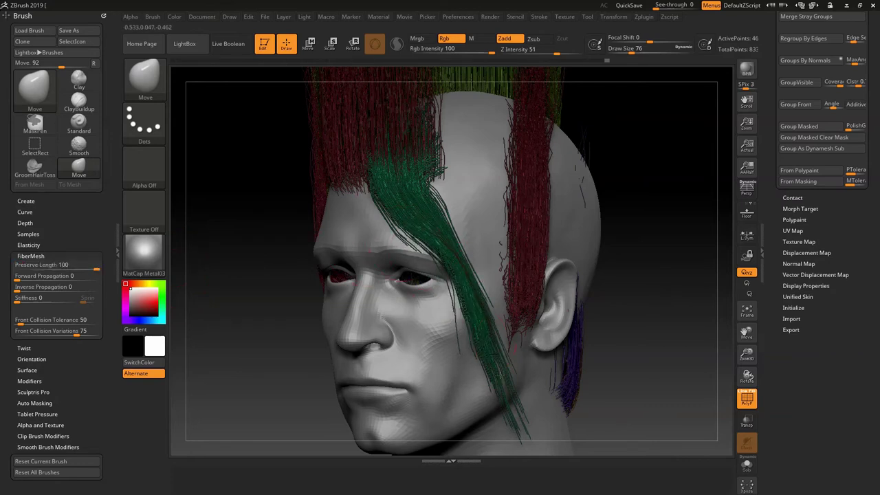
{"action": "left_click_drag", "start_coordinate": [509, 412], "coordinate": [472, 432]}
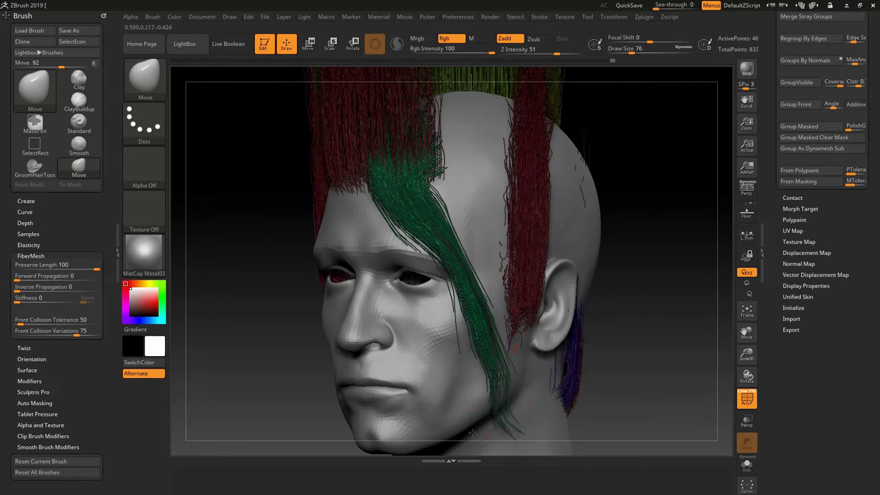
{"action": "left_click_drag", "start_coordinate": [494, 392], "coordinate": [481, 383]}
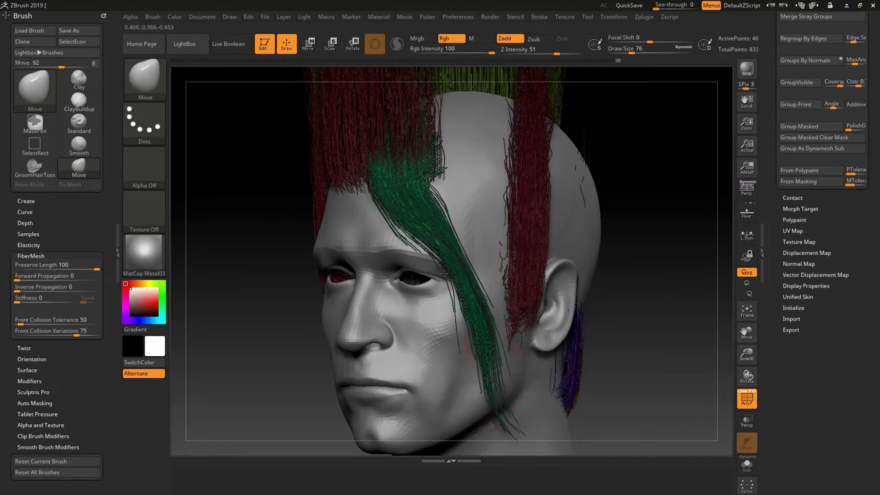
{"action": "mouse_move", "coordinate": [446, 253]}
{"action": "left_mouse_down"}
{"action": "mouse_move", "coordinate": [441, 215]}
{"action": "mouse_move", "coordinate": [434, 226]}
{"action": "left_mouse_up"}
Step: Pull the hanging end of the green front lock in towards the cheek with the Move brush, working from both sides
{"action": "left_click_drag", "start_coordinate": [227, 233], "coordinate": [326, 231]}
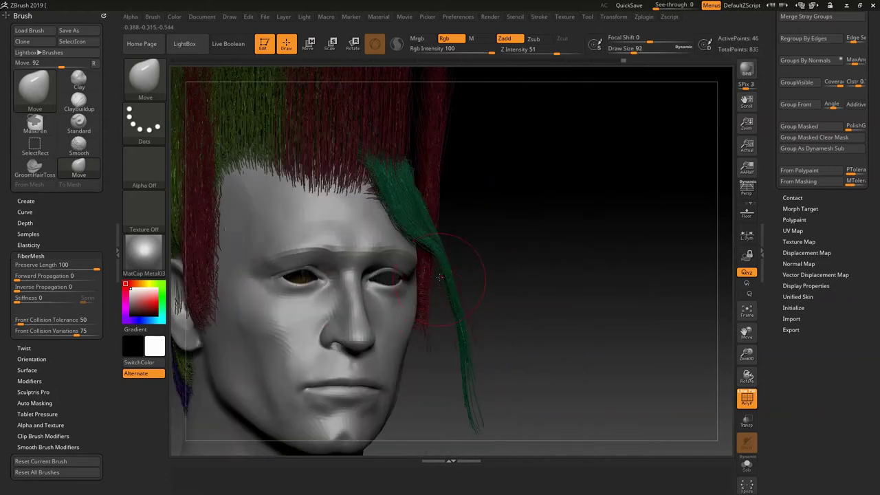
{"action": "mouse_move", "coordinate": [437, 266]}
{"action": "left_mouse_down"}
{"action": "mouse_move", "coordinate": [415, 298]}
{"action": "mouse_move", "coordinate": [440, 315]}
{"action": "mouse_move", "coordinate": [431, 319]}
{"action": "left_mouse_up"}
{"action": "left_click_drag", "start_coordinate": [612, 297], "coordinate": [421, 287]}
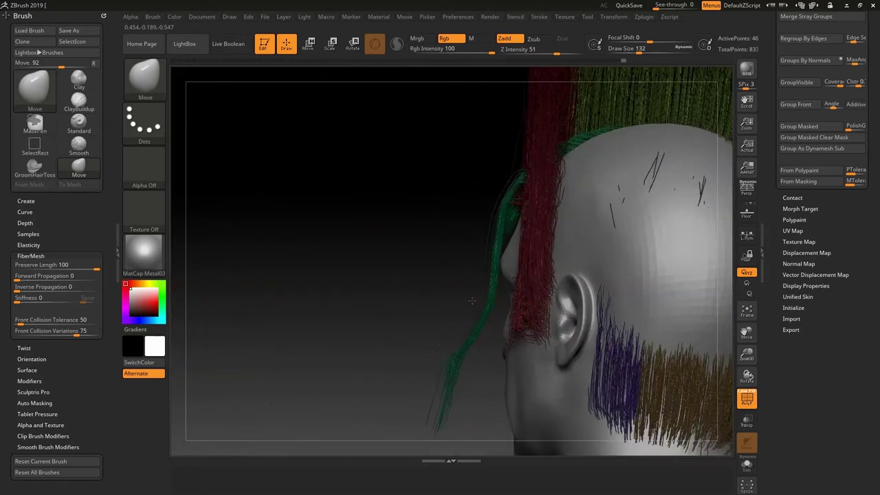
{"action": "left_click_drag", "start_coordinate": [477, 389], "coordinate": [534, 438]}
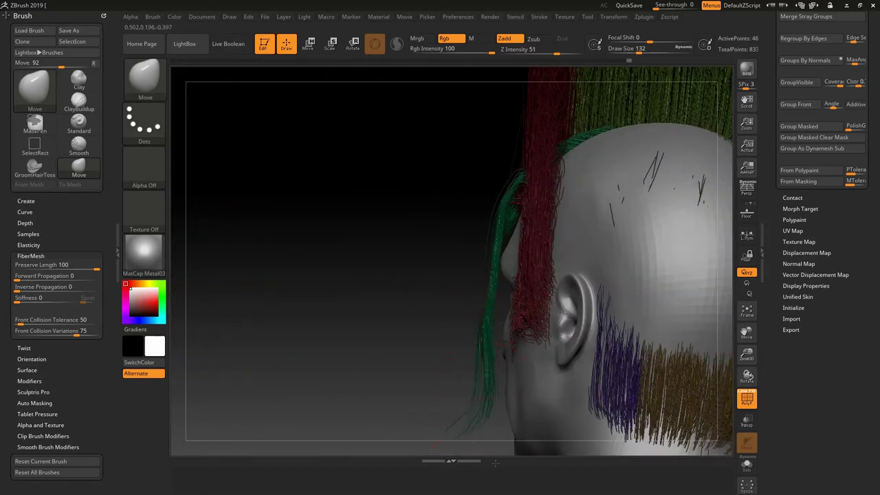
{"action": "left_click_drag", "start_coordinate": [472, 405], "coordinate": [479, 426], "text": "shift"}
{"action": "left_click_drag", "start_coordinate": [502, 394], "coordinate": [495, 494]}
{"action": "left_click_drag", "start_coordinate": [494, 277], "coordinate": [503, 327]}
{"action": "left_click_drag", "start_coordinate": [499, 215], "coordinate": [493, 279]}
{"action": "left_click_drag", "start_coordinate": [478, 340], "coordinate": [467, 412]}
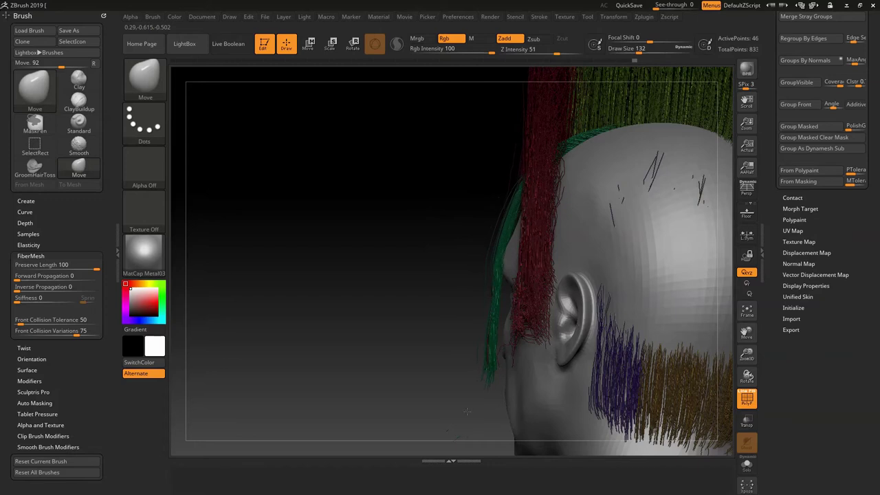
Step: Curve the green front lock around the temple and down the cheek so it lies close to the face
{"action": "left_click_drag", "start_coordinate": [421, 282], "coordinate": [502, 285]}
{"action": "left_click_drag", "start_coordinate": [584, 241], "coordinate": [519, 244]}
{"action": "left_click_drag", "start_coordinate": [519, 278], "coordinate": [532, 282]}
{"action": "mouse_move", "coordinate": [509, 326]}
{"action": "left_mouse_down"}
{"action": "mouse_move", "coordinate": [528, 333]}
{"action": "mouse_move", "coordinate": [547, 315]}
{"action": "mouse_move", "coordinate": [532, 333]}
{"action": "mouse_move", "coordinate": [533, 314]}
{"action": "mouse_move", "coordinate": [534, 427]}
{"action": "mouse_move", "coordinate": [532, 417]}
{"action": "left_mouse_up"}
{"action": "right_click_drag", "start_coordinate": [504, 268], "coordinate": [629, 269]}
{"action": "left_click_drag", "start_coordinate": [513, 273], "coordinate": [524, 276]}
{"action": "right_click_drag", "start_coordinate": [583, 294], "coordinate": [509, 275]}
{"action": "mouse_move", "coordinate": [539, 265]}
{"action": "left_mouse_down"}
{"action": "mouse_move", "coordinate": [579, 275]}
{"action": "mouse_move", "coordinate": [550, 299]}
{"action": "mouse_move", "coordinate": [560, 306]}
{"action": "left_mouse_up"}
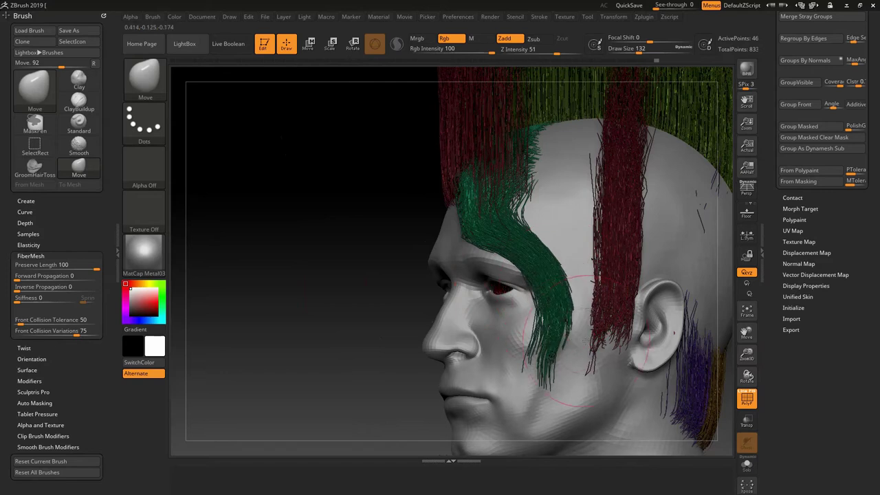
{"action": "left_click_drag", "start_coordinate": [559, 352], "coordinate": [552, 378]}
{"action": "right_click_drag", "start_coordinate": [559, 289], "coordinate": [643, 226]}
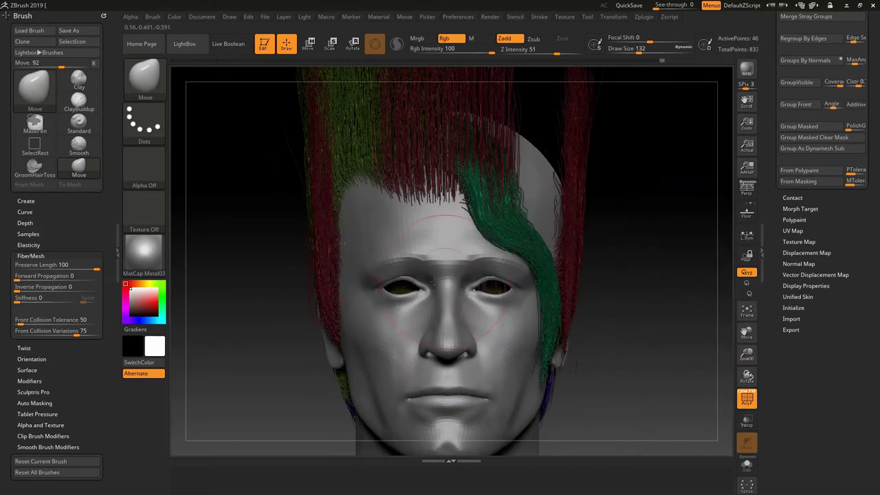
Step: Show all the hair again and isolate the dark red polygroup
{"action": "key", "text": "ctrl+shift"}
{"action": "left_click_drag", "start_coordinate": [664, 203], "coordinate": [637, 220]}
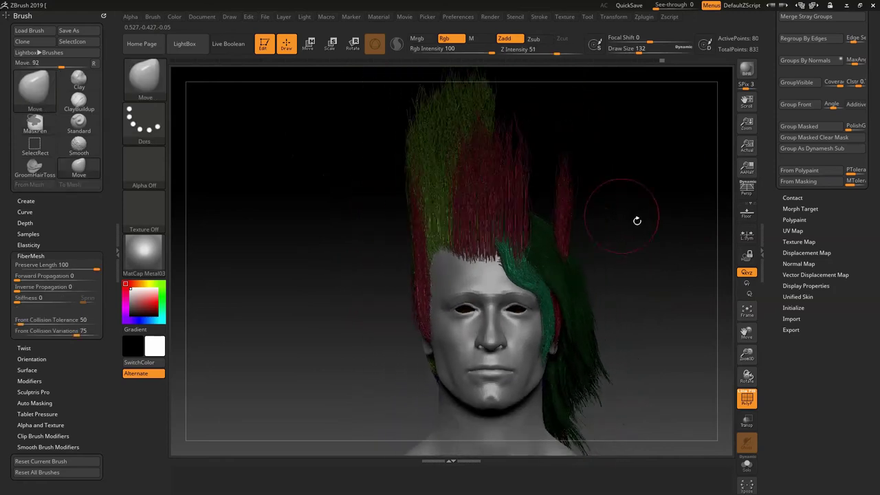
{"action": "left_click", "coordinate": [565, 220], "text": "ctrl+shift"}
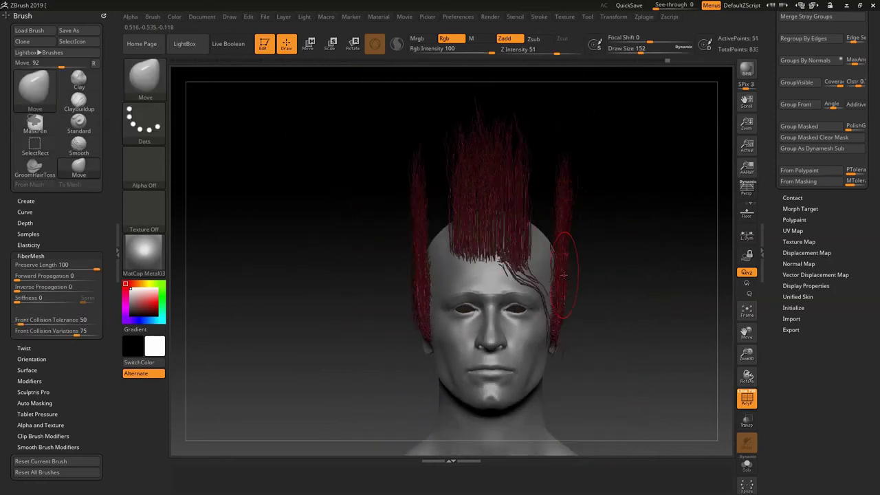
Step: Comb the red side strands down beside the face with the GroomHairToss brush
{"action": "left_click", "coordinate": [34, 168]}
{"action": "mouse_move", "coordinate": [573, 287]}
{"action": "left_mouse_down"}
{"action": "mouse_move", "coordinate": [560, 306]}
{"action": "mouse_move", "coordinate": [616, 361]}
{"action": "mouse_move", "coordinate": [631, 399]}
{"action": "left_mouse_up"}
{"action": "left_click_drag", "start_coordinate": [570, 312], "coordinate": [569, 420]}
{"action": "mouse_move", "coordinate": [637, 167]}
{"action": "left_mouse_down"}
{"action": "mouse_move", "coordinate": [595, 184]}
{"action": "mouse_move", "coordinate": [665, 243]}
{"action": "mouse_move", "coordinate": [579, 224]}
{"action": "mouse_move", "coordinate": [572, 252]}
{"action": "left_mouse_up"}
Step: Comb the red front tuft from upright over to the side of the head, across the hairline
{"action": "mouse_move", "coordinate": [462, 293]}
{"action": "left_mouse_down"}
{"action": "mouse_move", "coordinate": [521, 182]}
{"action": "mouse_move", "coordinate": [537, 174]}
{"action": "mouse_move", "coordinate": [546, 181]}
{"action": "left_mouse_up"}
{"action": "mouse_move", "coordinate": [506, 259]}
{"action": "left_mouse_down"}
{"action": "mouse_move", "coordinate": [528, 224]}
{"action": "mouse_move", "coordinate": [570, 193]}
{"action": "left_mouse_up"}
{"action": "left_click_drag", "start_coordinate": [499, 214], "coordinate": [561, 195]}
{"action": "left_click_drag", "start_coordinate": [517, 239], "coordinate": [580, 209]}
{"action": "mouse_move", "coordinate": [660, 241]}
{"action": "left_mouse_down"}
{"action": "mouse_move", "coordinate": [614, 198]}
{"action": "mouse_move", "coordinate": [592, 238]}
{"action": "left_mouse_up"}
{"action": "left_click_drag", "start_coordinate": [484, 256], "coordinate": [583, 239]}
{"action": "left_click_drag", "start_coordinate": [434, 237], "coordinate": [502, 262]}
{"action": "mouse_move", "coordinate": [438, 263]}
{"action": "left_mouse_down"}
{"action": "mouse_move", "coordinate": [526, 239]}
{"action": "mouse_move", "coordinate": [505, 272]}
{"action": "mouse_move", "coordinate": [558, 274]}
{"action": "left_mouse_up"}
Step: Comb the red strands on the opposite side down past the ear and along the neck
{"action": "mouse_move", "coordinate": [292, 268]}
{"action": "left_mouse_down"}
{"action": "mouse_move", "coordinate": [359, 278]}
{"action": "mouse_move", "coordinate": [358, 446]}
{"action": "left_mouse_up"}
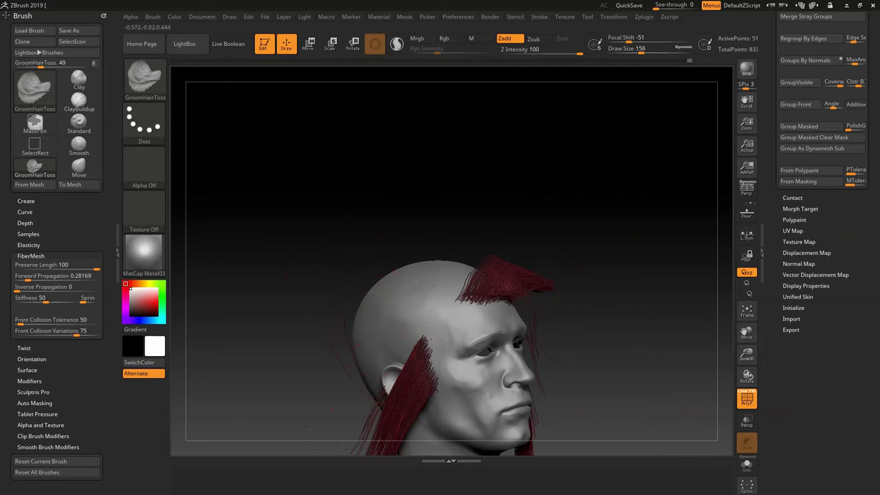
{"action": "left_click_drag", "start_coordinate": [344, 273], "coordinate": [389, 236]}
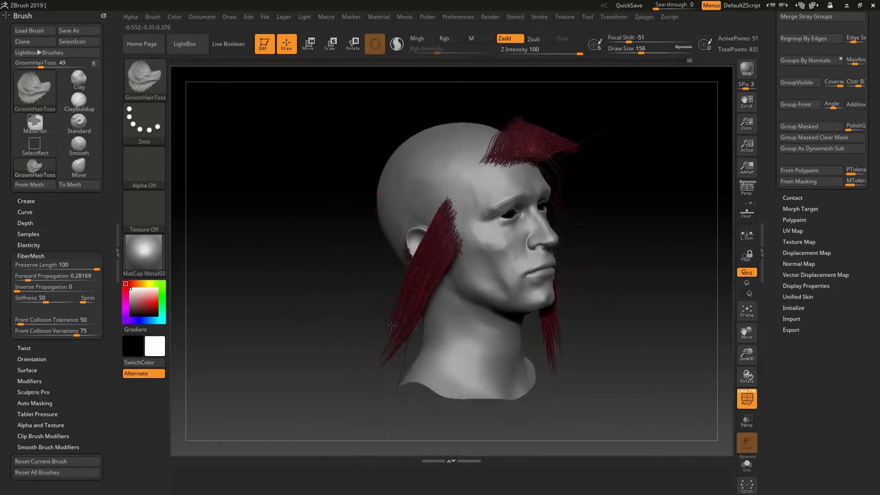
{"action": "left_click_drag", "start_coordinate": [391, 325], "coordinate": [451, 336]}
{"action": "left_click_drag", "start_coordinate": [353, 237], "coordinate": [414, 237]}
{"action": "left_click_drag", "start_coordinate": [418, 275], "coordinate": [383, 337]}
{"action": "mouse_move", "coordinate": [428, 239]}
{"action": "left_mouse_down"}
{"action": "mouse_move", "coordinate": [414, 309]}
{"action": "mouse_move", "coordinate": [427, 330]}
{"action": "left_mouse_up"}
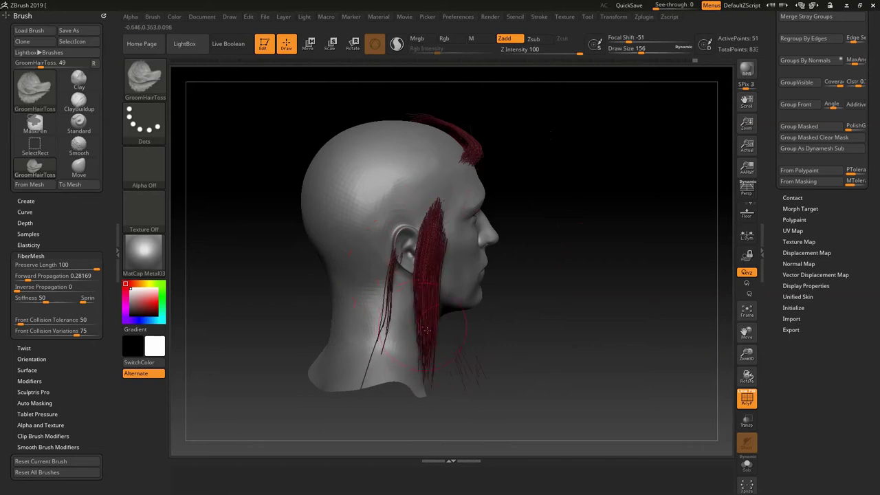
Step: Straighten the red lock in front of the ear and the wisps behind it, combing them towards the shoulder
{"action": "mouse_move", "coordinate": [424, 268]}
{"action": "left_mouse_down"}
{"action": "mouse_move", "coordinate": [441, 299]}
{"action": "mouse_move", "coordinate": [433, 334]}
{"action": "left_mouse_up"}
{"action": "left_click_drag", "start_coordinate": [423, 295], "coordinate": [433, 309]}
{"action": "left_click_drag", "start_coordinate": [392, 278], "coordinate": [381, 349]}
{"action": "left_click_drag", "start_coordinate": [435, 240], "coordinate": [433, 315]}
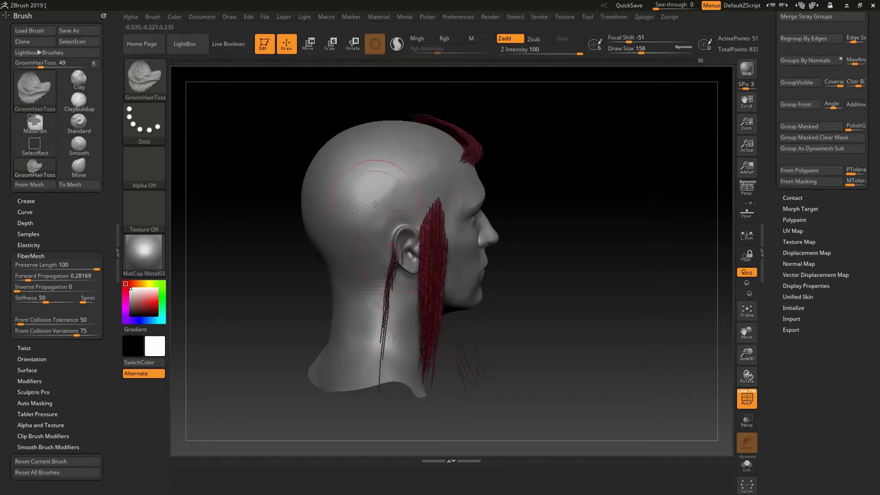
{"action": "left_click_drag", "start_coordinate": [434, 243], "coordinate": [429, 363]}
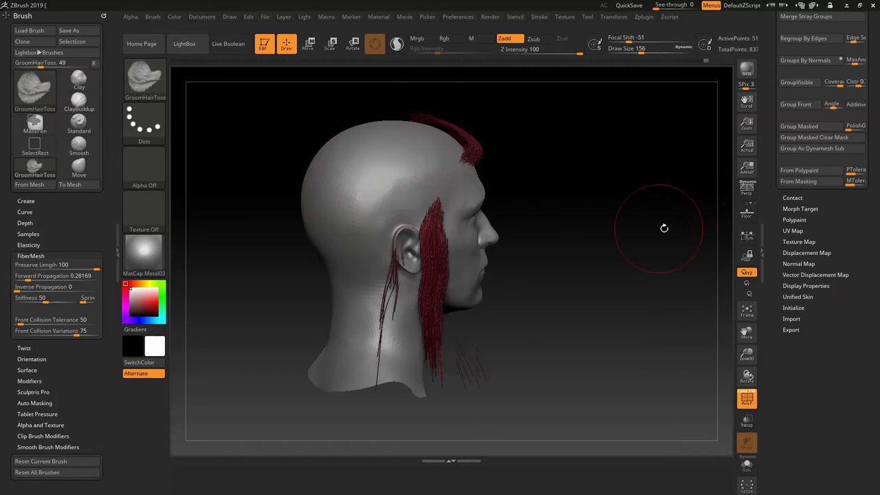
{"action": "left_click_drag", "start_coordinate": [436, 237], "coordinate": [434, 348]}
{"action": "left_click_drag", "start_coordinate": [501, 328], "coordinate": [440, 308]}
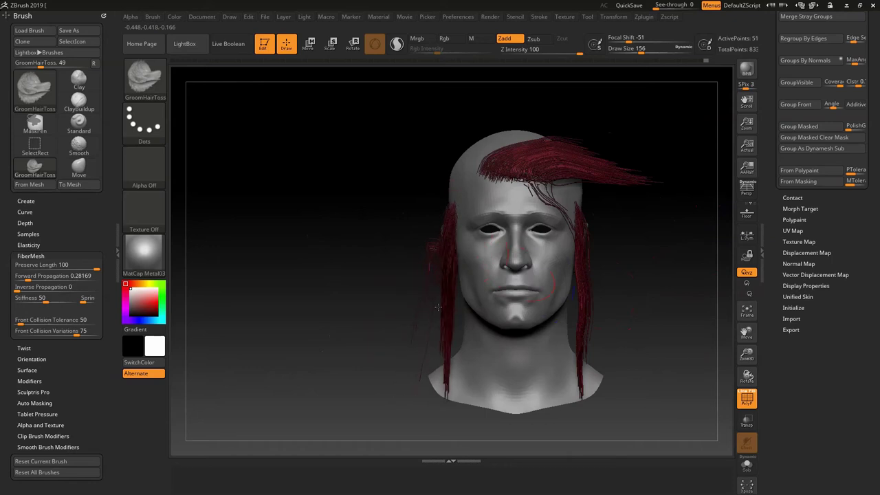
{"action": "left_click_drag", "start_coordinate": [451, 223], "coordinate": [448, 330]}
{"action": "left_click_drag", "start_coordinate": [430, 211], "coordinate": [450, 309]}
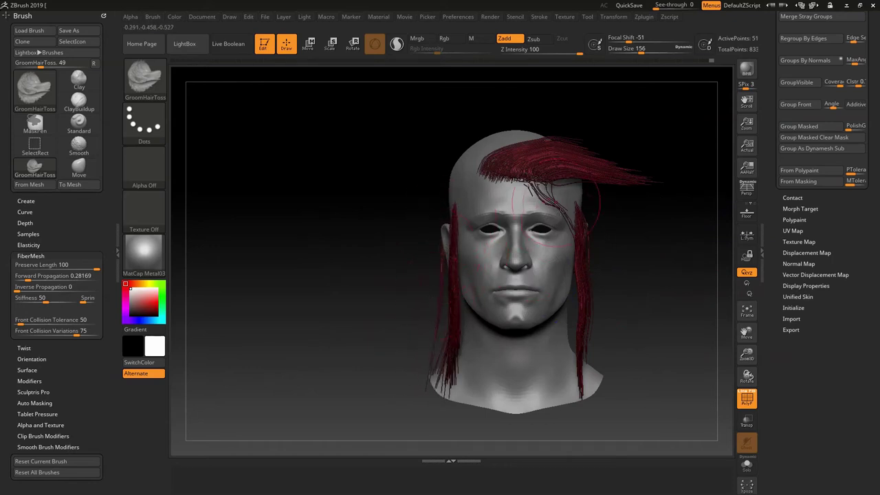
Step: Sweep the red front tuft and its stray strands further back over the side of the head, and show all hair
{"action": "left_click_drag", "start_coordinate": [563, 210], "coordinate": [576, 199]}
{"action": "left_click_drag", "start_coordinate": [576, 158], "coordinate": [619, 131]}
{"action": "left_click_drag", "start_coordinate": [662, 220], "coordinate": [584, 219]}
{"action": "left_click_drag", "start_coordinate": [554, 185], "coordinate": [613, 128]}
{"action": "mouse_move", "coordinate": [556, 148]}
{"action": "left_mouse_down"}
{"action": "mouse_move", "coordinate": [602, 124]}
{"action": "mouse_move", "coordinate": [671, 122]}
{"action": "left_mouse_up"}
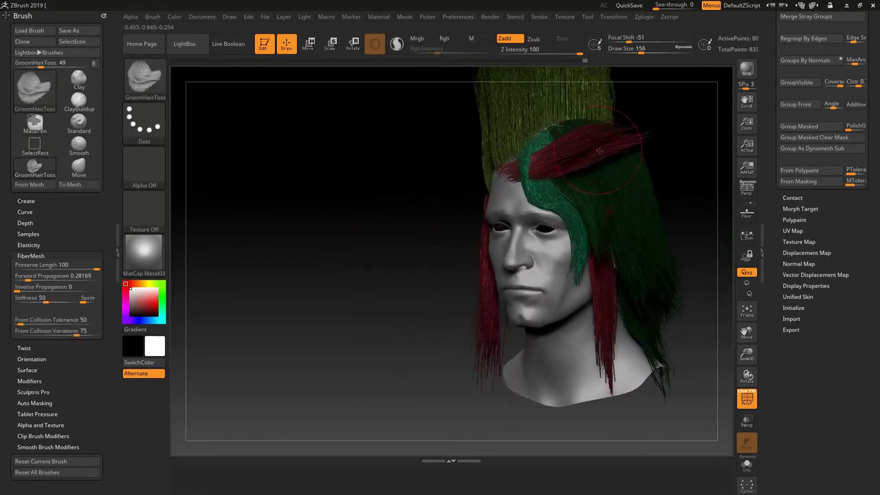
Step: Comb the red and green front locks together down over the temple, following the dark green side hair
{"action": "left_click_drag", "start_coordinate": [599, 150], "coordinate": [633, 187]}
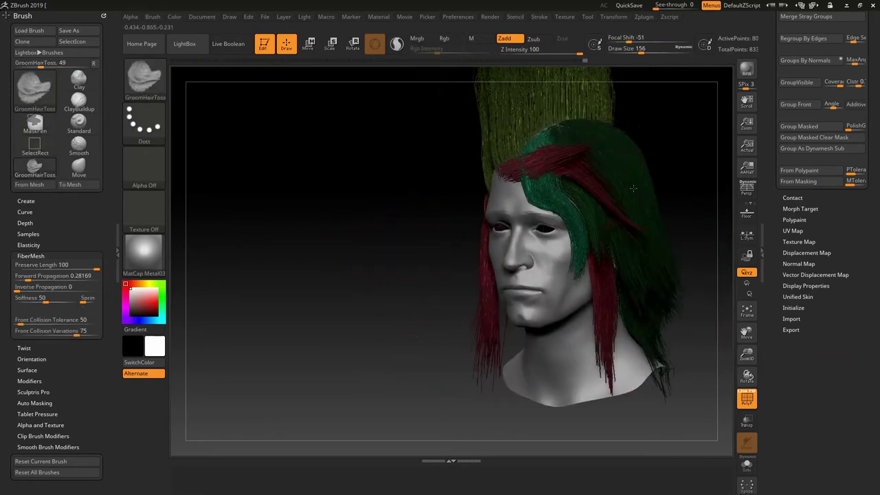
{"action": "mouse_move", "coordinate": [574, 166]}
{"action": "left_mouse_down"}
{"action": "mouse_move", "coordinate": [592, 185]}
{"action": "mouse_move", "coordinate": [583, 208]}
{"action": "mouse_move", "coordinate": [598, 232]}
{"action": "left_mouse_up"}
{"action": "mouse_move", "coordinate": [543, 176]}
{"action": "left_mouse_down"}
{"action": "mouse_move", "coordinate": [584, 205]}
{"action": "mouse_move", "coordinate": [539, 200]}
{"action": "mouse_move", "coordinate": [576, 229]}
{"action": "mouse_move", "coordinate": [636, 226]}
{"action": "left_mouse_up"}
{"action": "mouse_move", "coordinate": [577, 180]}
{"action": "left_mouse_down"}
{"action": "mouse_move", "coordinate": [646, 214]}
{"action": "mouse_move", "coordinate": [658, 235]}
{"action": "mouse_move", "coordinate": [613, 270]}
{"action": "mouse_move", "coordinate": [609, 302]}
{"action": "mouse_move", "coordinate": [623, 314]}
{"action": "mouse_move", "coordinate": [620, 323]}
{"action": "left_mouse_up"}
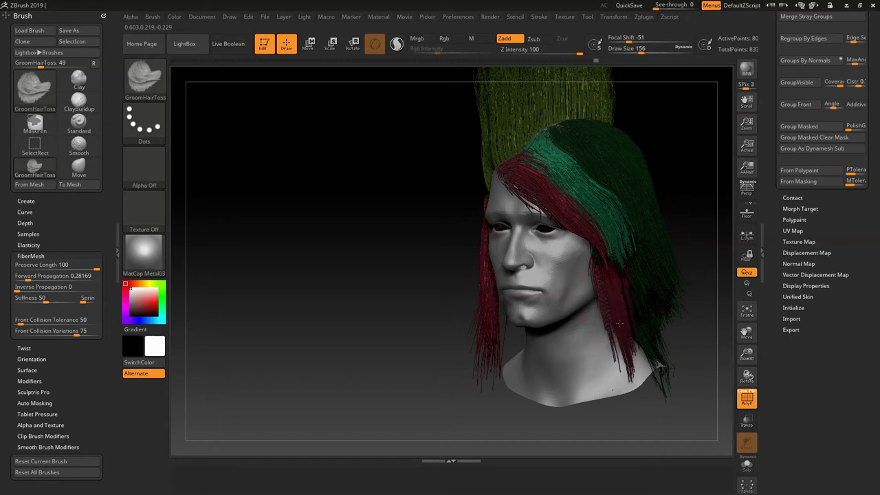
{"action": "left_click_drag", "start_coordinate": [386, 299], "coordinate": [406, 294]}
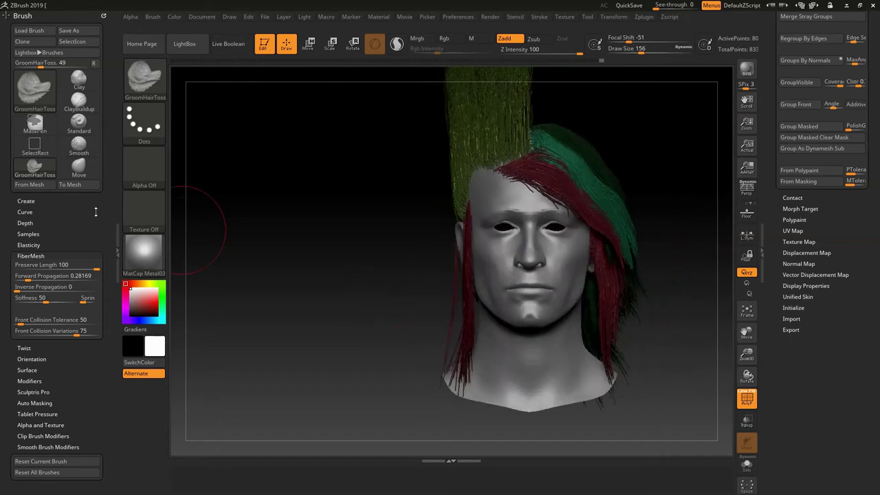
Step: Smooth the red fringe at the hairline and settle the red side strands beside the cheek with the Move brush
{"action": "left_click", "coordinate": [79, 169]}
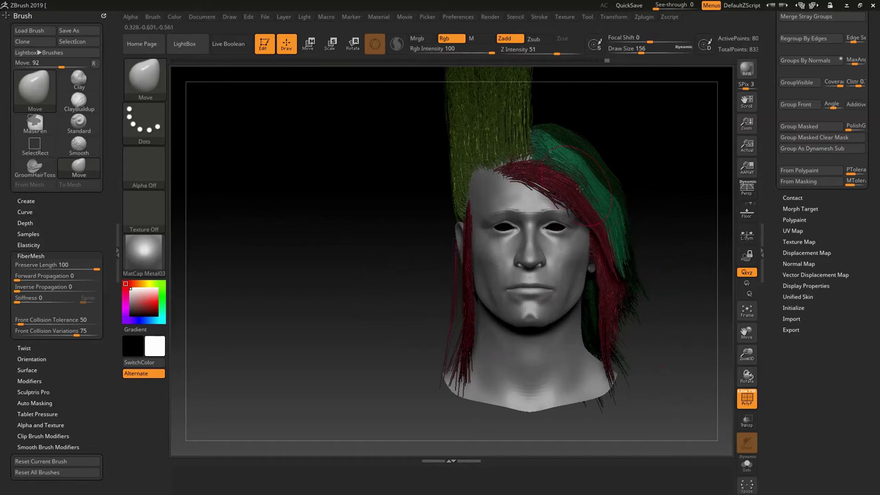
{"action": "mouse_move", "coordinate": [539, 192]}
{"action": "left_mouse_down", "text": "shift"}
{"action": "mouse_move", "coordinate": [528, 195]}
{"action": "mouse_move", "coordinate": [537, 196]}
{"action": "left_mouse_up", "text": "shift"}
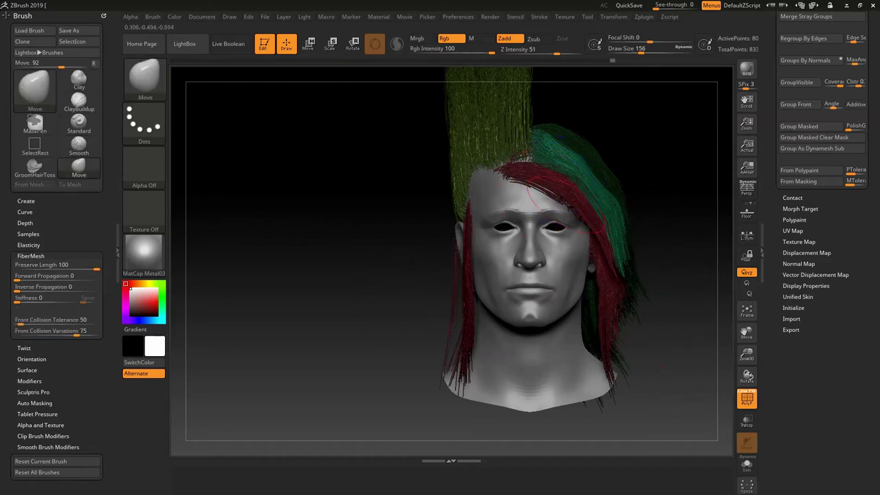
{"action": "left_click_drag", "start_coordinate": [387, 176], "coordinate": [337, 162]}
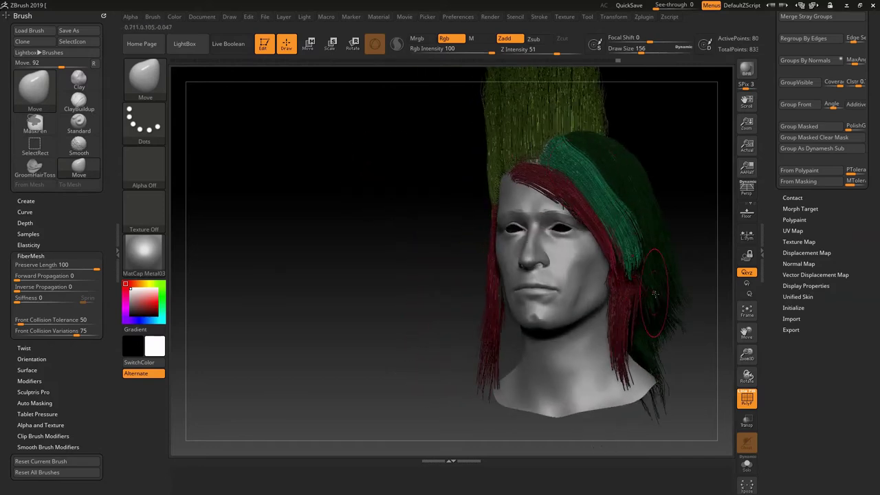
{"action": "left_click_drag", "start_coordinate": [620, 255], "coordinate": [638, 322]}
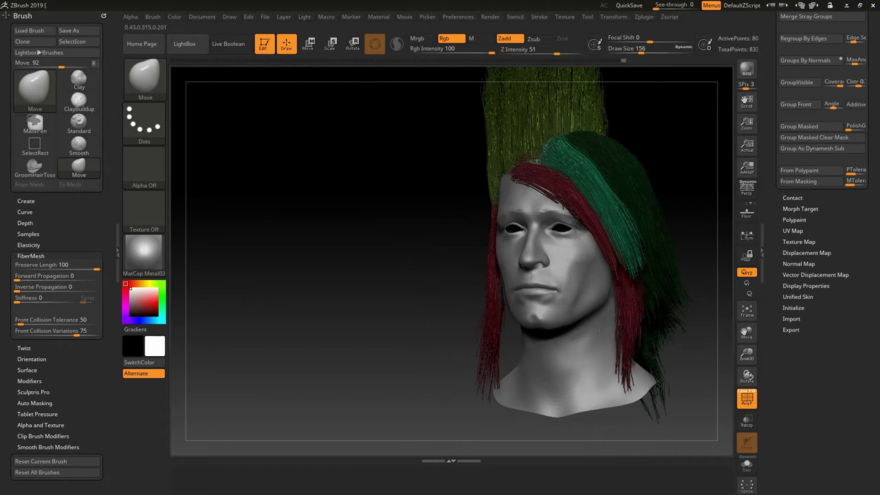
{"action": "left_click_drag", "start_coordinate": [389, 307], "coordinate": [441, 306]}
{"action": "left_click_drag", "start_coordinate": [640, 289], "coordinate": [624, 345]}
{"action": "left_click_drag", "start_coordinate": [630, 267], "coordinate": [630, 292]}
{"action": "left_click_drag", "start_coordinate": [618, 244], "coordinate": [623, 321]}
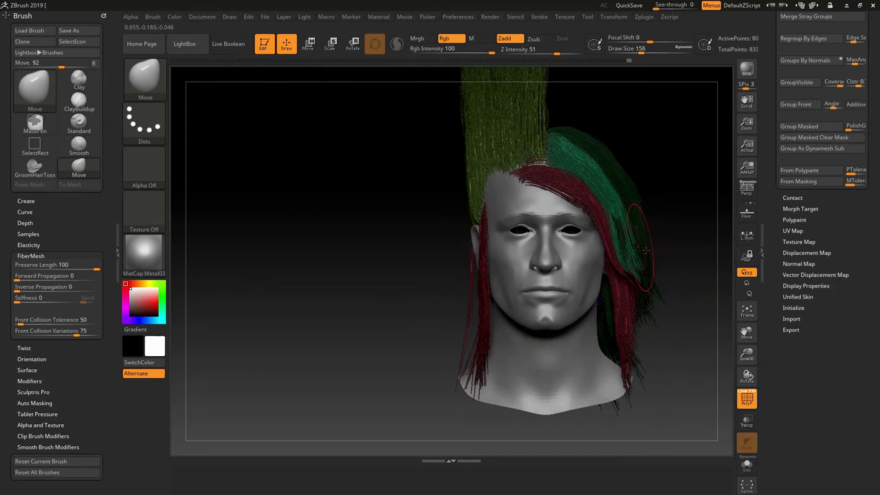
Step: Move the red and green locks down along the jaw and neck so they hang together with the side hair
{"action": "left_click_drag", "start_coordinate": [691, 242], "coordinate": [659, 234]}
{"action": "left_click_drag", "start_coordinate": [628, 273], "coordinate": [639, 306]}
{"action": "left_click_drag", "start_coordinate": [614, 230], "coordinate": [630, 283]}
{"action": "left_click_drag", "start_coordinate": [623, 348], "coordinate": [625, 399]}
{"action": "left_click_drag", "start_coordinate": [397, 225], "coordinate": [347, 211]}
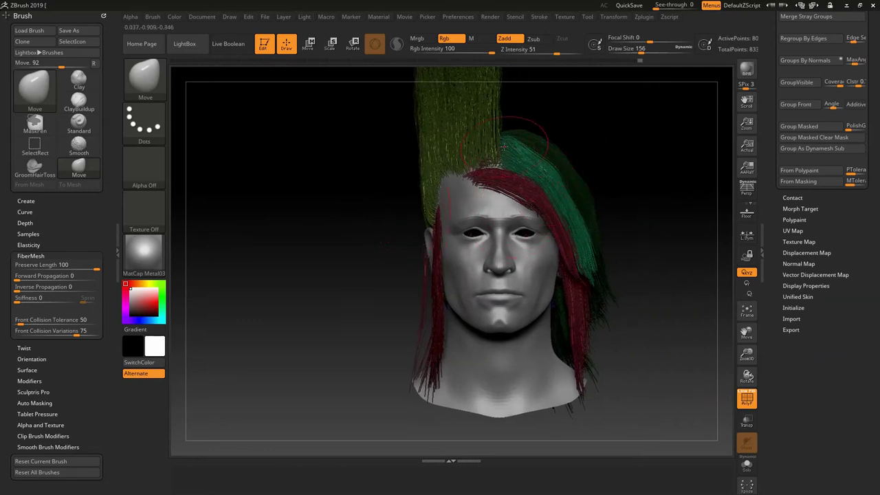
Step: Isolate the olive green polygroup and comb its upright strands over to the side with an enlarged GroomHairToss brush
{"action": "left_click_drag", "start_coordinate": [307, 172], "coordinate": [302, 254], "text": "alt"}
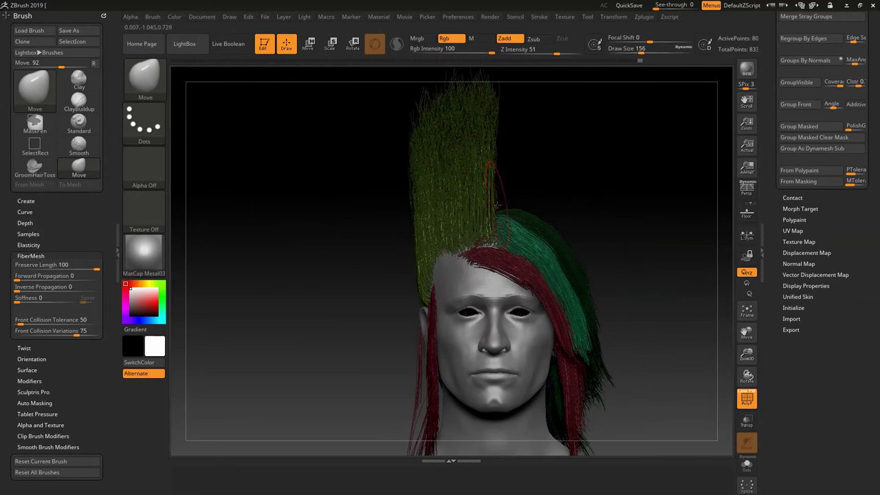
{"action": "left_click", "coordinate": [445, 178], "text": "ctrl+shift"}
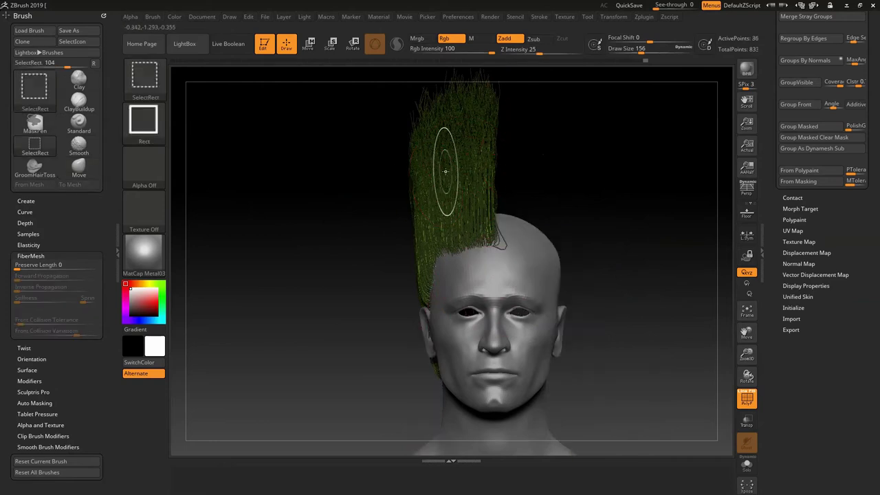
{"action": "left_click", "coordinate": [21, 176]}
{"action": "key", "text": "]"}
{"action": "left_click_drag", "start_coordinate": [471, 204], "coordinate": [337, 211]}
{"action": "left_click_drag", "start_coordinate": [491, 193], "coordinate": [337, 220]}
{"action": "mouse_move", "coordinate": [563, 196]}
{"action": "left_mouse_down"}
{"action": "mouse_move", "coordinate": [415, 204]}
{"action": "mouse_move", "coordinate": [500, 207]}
{"action": "left_mouse_up"}
{"action": "mouse_move", "coordinate": [356, 200]}
{"action": "left_mouse_down"}
{"action": "mouse_move", "coordinate": [440, 186]}
{"action": "mouse_move", "coordinate": [323, 198]}
{"action": "mouse_move", "coordinate": [467, 137]}
{"action": "mouse_move", "coordinate": [399, 197]}
{"action": "mouse_move", "coordinate": [406, 241]}
{"action": "mouse_move", "coordinate": [344, 323]}
{"action": "mouse_move", "coordinate": [357, 385]}
{"action": "mouse_move", "coordinate": [328, 358]}
{"action": "mouse_move", "coordinate": [381, 267]}
{"action": "mouse_move", "coordinate": [430, 232]}
{"action": "mouse_move", "coordinate": [454, 251]}
{"action": "mouse_move", "coordinate": [348, 377]}
{"action": "mouse_move", "coordinate": [337, 357]}
{"action": "mouse_move", "coordinate": [375, 421]}
{"action": "mouse_move", "coordinate": [350, 380]}
{"action": "left_mouse_up"}
Step: Comb the olive green hair backwards and down over the side and back of the head
{"action": "left_click_drag", "start_coordinate": [313, 303], "coordinate": [430, 302]}
{"action": "mouse_move", "coordinate": [416, 219]}
{"action": "left_mouse_down"}
{"action": "mouse_move", "coordinate": [337, 398]}
{"action": "mouse_move", "coordinate": [382, 316]}
{"action": "mouse_move", "coordinate": [333, 390]}
{"action": "mouse_move", "coordinate": [317, 296]}
{"action": "left_mouse_up"}
{"action": "mouse_move", "coordinate": [533, 170]}
{"action": "left_mouse_down"}
{"action": "mouse_move", "coordinate": [514, 181]}
{"action": "mouse_move", "coordinate": [352, 172]}
{"action": "left_mouse_up"}
{"action": "mouse_move", "coordinate": [339, 249]}
{"action": "left_mouse_down"}
{"action": "mouse_move", "coordinate": [295, 324]}
{"action": "mouse_move", "coordinate": [275, 337]}
{"action": "left_mouse_up"}
{"action": "left_click_drag", "start_coordinate": [436, 167], "coordinate": [519, 171]}
{"action": "left_click_drag", "start_coordinate": [329, 230], "coordinate": [197, 327]}
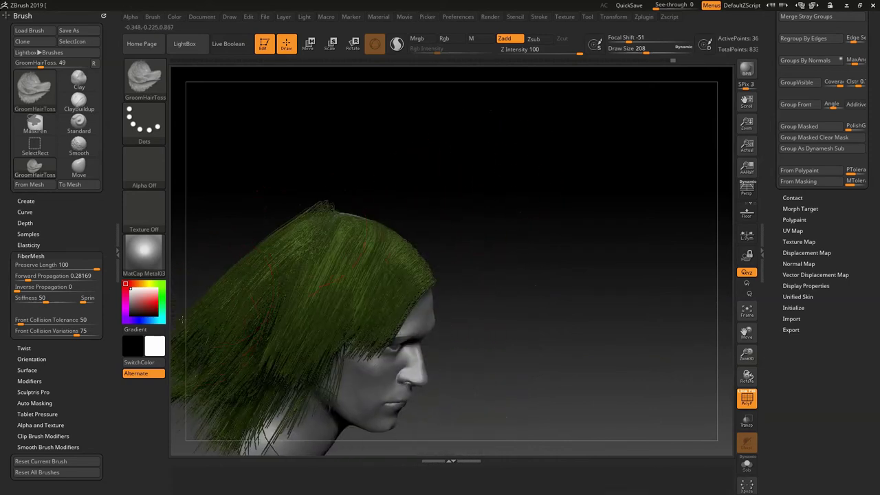
{"action": "left_click_drag", "start_coordinate": [422, 207], "coordinate": [292, 299]}
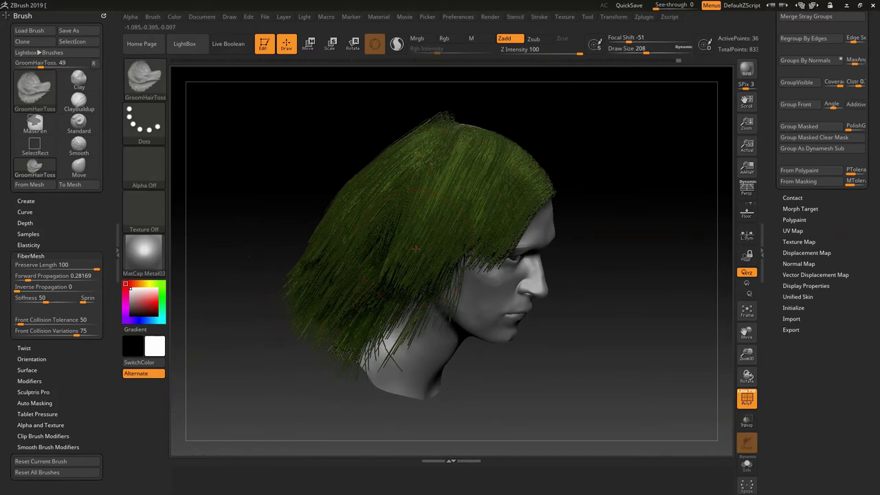
Step: Comb the olive green side hair straight down over the ear to the neck
{"action": "mouse_move", "coordinate": [571, 221]}
{"action": "left_mouse_down"}
{"action": "mouse_move", "coordinate": [562, 141]}
{"action": "mouse_move", "coordinate": [538, 145]}
{"action": "mouse_move", "coordinate": [490, 124]}
{"action": "left_mouse_up"}
{"action": "mouse_move", "coordinate": [477, 197]}
{"action": "left_mouse_down"}
{"action": "mouse_move", "coordinate": [476, 318]}
{"action": "mouse_move", "coordinate": [469, 315]}
{"action": "mouse_move", "coordinate": [478, 358]}
{"action": "left_mouse_up"}
{"action": "mouse_move", "coordinate": [456, 231]}
{"action": "left_mouse_down"}
{"action": "mouse_move", "coordinate": [441, 335]}
{"action": "mouse_move", "coordinate": [447, 364]}
{"action": "left_mouse_up"}
{"action": "left_click_drag", "start_coordinate": [467, 291], "coordinate": [484, 375]}
{"action": "mouse_move", "coordinate": [492, 256]}
{"action": "left_mouse_down"}
{"action": "mouse_move", "coordinate": [511, 317]}
{"action": "mouse_move", "coordinate": [510, 385]}
{"action": "left_mouse_up"}
{"action": "left_click_drag", "start_coordinate": [485, 278], "coordinate": [480, 361]}
{"action": "left_click_drag", "start_coordinate": [434, 321], "coordinate": [526, 326]}
Step: Comb the olive green hair down around the back of the head and along the front of the side
{"action": "left_click_drag", "start_coordinate": [435, 270], "coordinate": [431, 378]}
{"action": "mouse_move", "coordinate": [329, 235]}
{"action": "left_mouse_down"}
{"action": "mouse_move", "coordinate": [364, 236]}
{"action": "mouse_move", "coordinate": [331, 362]}
{"action": "left_mouse_up"}
{"action": "mouse_move", "coordinate": [415, 322]}
{"action": "left_mouse_down"}
{"action": "mouse_move", "coordinate": [379, 417]}
{"action": "mouse_move", "coordinate": [418, 372]}
{"action": "mouse_move", "coordinate": [400, 432]}
{"action": "left_mouse_up"}
{"action": "left_click_drag", "start_coordinate": [314, 270], "coordinate": [247, 261]}
{"action": "mouse_move", "coordinate": [451, 189]}
{"action": "left_mouse_down"}
{"action": "mouse_move", "coordinate": [463, 281]}
{"action": "mouse_move", "coordinate": [450, 337]}
{"action": "left_mouse_up"}
{"action": "left_click_drag", "start_coordinate": [436, 250], "coordinate": [434, 300]}
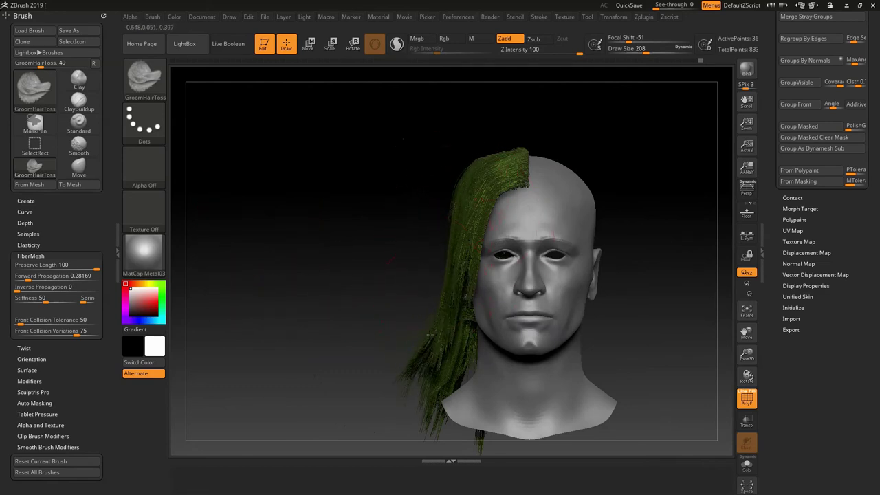
Step: With the Move brush, pull the olive green front hair outward and down beside the forehead to add volume
{"action": "left_click", "coordinate": [79, 167]}
{"action": "mouse_move", "coordinate": [518, 188]}
{"action": "left_mouse_down"}
{"action": "mouse_move", "coordinate": [489, 215]}
{"action": "mouse_move", "coordinate": [476, 168]}
{"action": "mouse_move", "coordinate": [433, 210]}
{"action": "mouse_move", "coordinate": [411, 289]}
{"action": "left_mouse_up"}
{"action": "left_click_drag", "start_coordinate": [461, 242], "coordinate": [447, 271]}
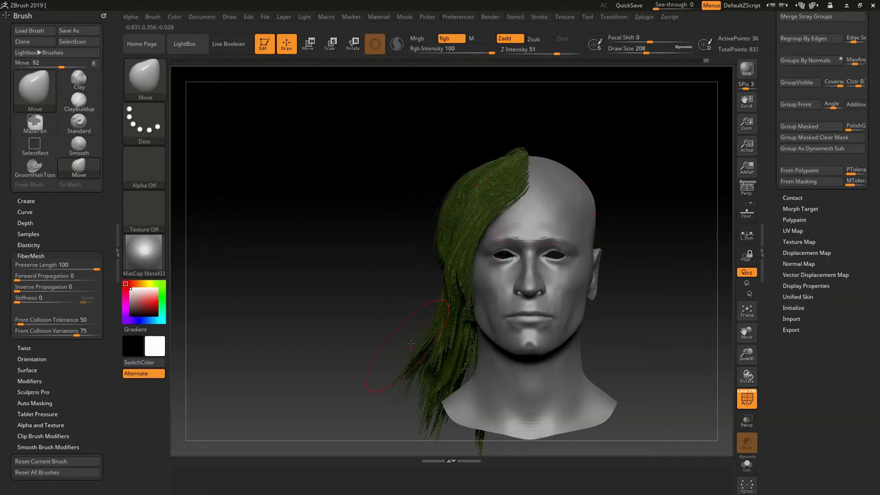
Step: Pull the olive green lower side strands down towards the shoulder and bring the front edge over the temple
{"action": "left_click_drag", "start_coordinate": [399, 360], "coordinate": [396, 369]}
{"action": "left_click_drag", "start_coordinate": [433, 334], "coordinate": [386, 412]}
{"action": "left_click_drag", "start_coordinate": [441, 332], "coordinate": [415, 416]}
{"action": "left_click_drag", "start_coordinate": [454, 375], "coordinate": [450, 438]}
{"action": "mouse_move", "coordinate": [450, 337]}
{"action": "left_mouse_down"}
{"action": "mouse_move", "coordinate": [455, 406]}
{"action": "mouse_move", "coordinate": [464, 411]}
{"action": "left_mouse_up"}
{"action": "left_click_drag", "start_coordinate": [454, 240], "coordinate": [455, 316]}
{"action": "left_click_drag", "start_coordinate": [481, 227], "coordinate": [500, 238]}
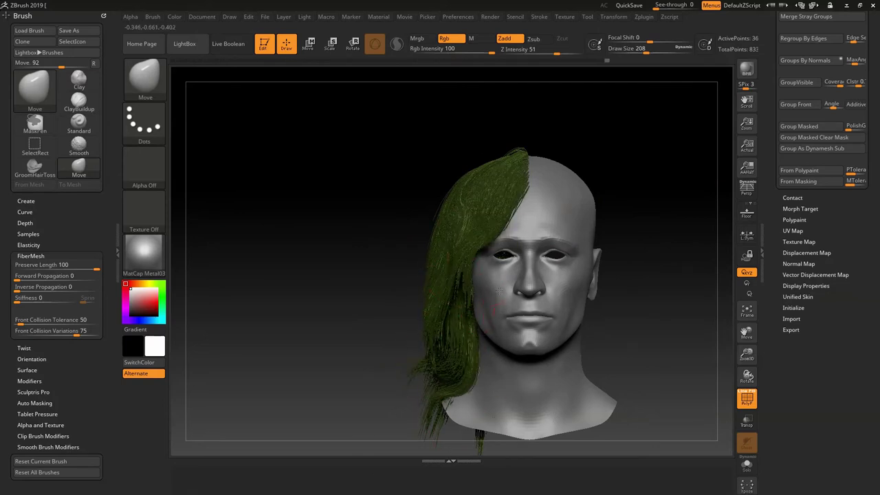
Step: Reshape the olive green side hair and move strands over the bare gap near the crown
{"action": "mouse_move", "coordinate": [437, 226]}
{"action": "left_mouse_down"}
{"action": "mouse_move", "coordinate": [447, 237]}
{"action": "mouse_move", "coordinate": [438, 282]}
{"action": "mouse_move", "coordinate": [446, 297]}
{"action": "left_mouse_up"}
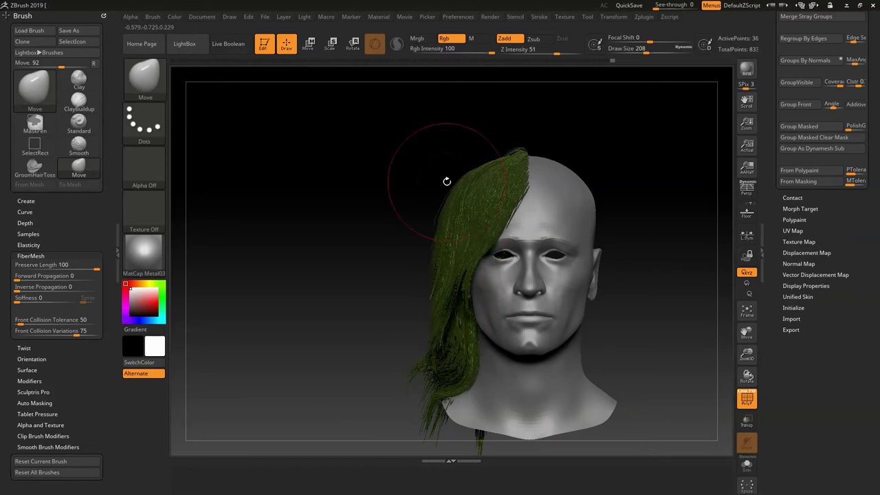
{"action": "left_click_drag", "start_coordinate": [443, 225], "coordinate": [427, 284]}
{"action": "left_click_drag", "start_coordinate": [397, 246], "coordinate": [414, 235]}
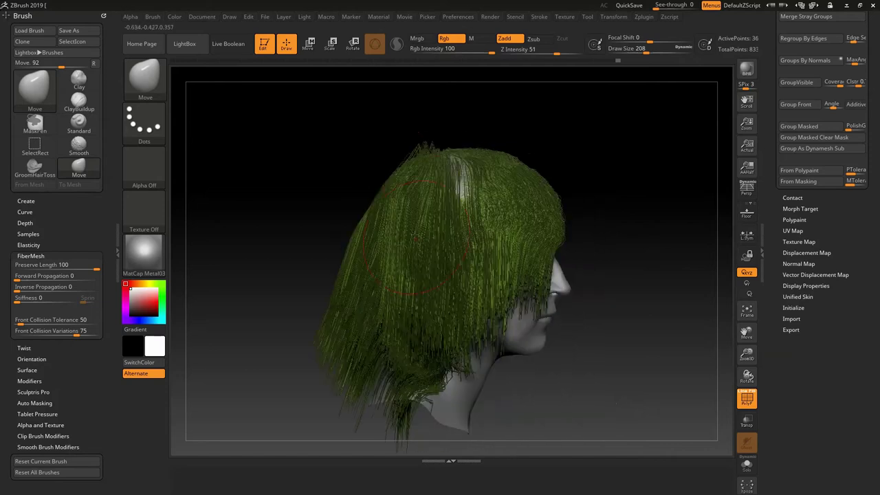
{"action": "left_click_drag", "start_coordinate": [441, 163], "coordinate": [450, 180]}
{"action": "mouse_move", "coordinate": [360, 144]}
{"action": "left_mouse_down"}
{"action": "mouse_move", "coordinate": [378, 172]}
{"action": "mouse_move", "coordinate": [385, 166]}
{"action": "left_mouse_up"}
{"action": "key", "text": "shift"}
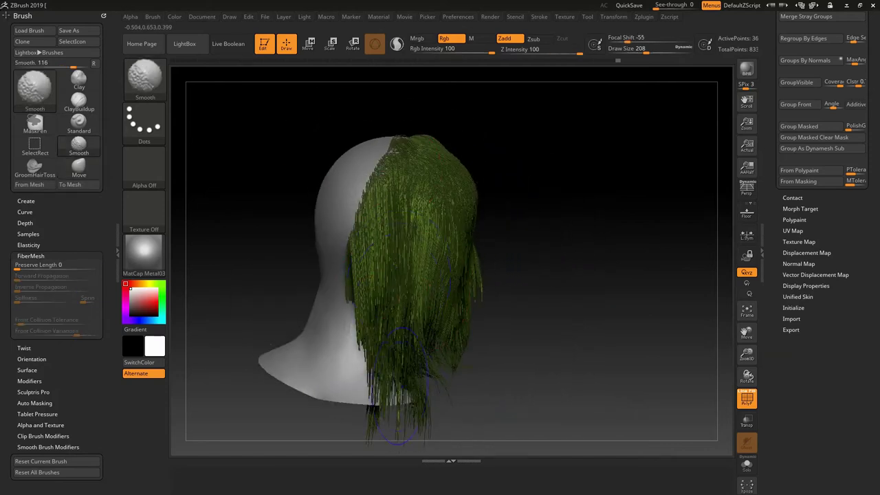
Step: Push the flared olive green strands at the back of the head in towards the neck
{"action": "mouse_move", "coordinate": [566, 385]}
{"action": "left_mouse_down"}
{"action": "mouse_move", "coordinate": [477, 385]}
{"action": "mouse_move", "coordinate": [478, 423]}
{"action": "mouse_move", "coordinate": [492, 401]}
{"action": "mouse_move", "coordinate": [467, 380]}
{"action": "left_mouse_up"}
{"action": "mouse_move", "coordinate": [501, 403]}
{"action": "left_mouse_down"}
{"action": "mouse_move", "coordinate": [510, 371]}
{"action": "mouse_move", "coordinate": [495, 368]}
{"action": "left_mouse_up"}
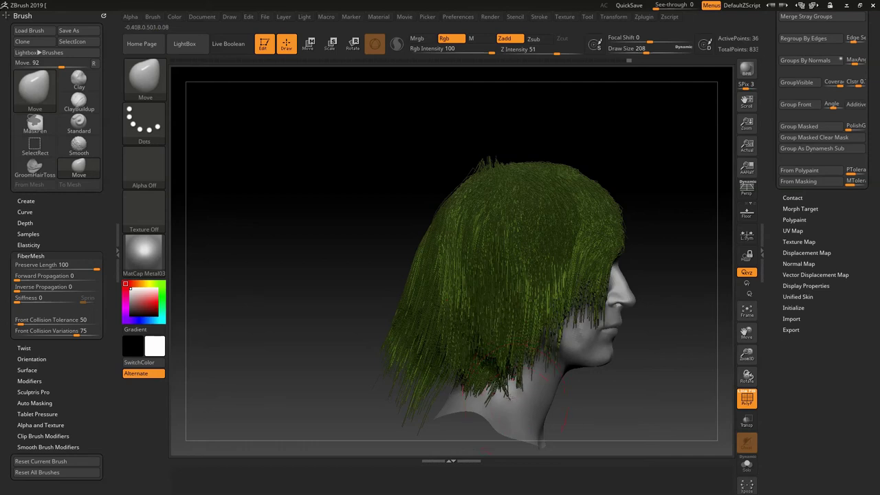
{"action": "left_click_drag", "start_coordinate": [397, 348], "coordinate": [431, 358]}
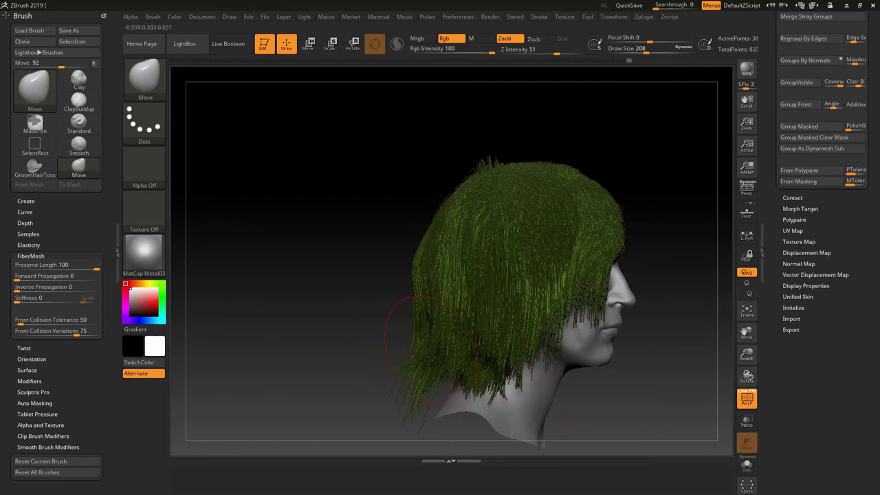
{"action": "left_click_drag", "start_coordinate": [422, 290], "coordinate": [439, 292]}
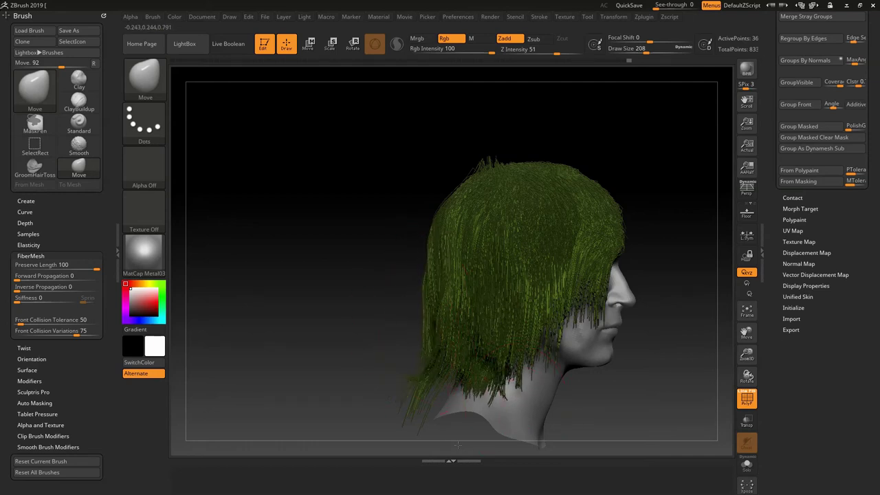
{"action": "left_click_drag", "start_coordinate": [389, 330], "coordinate": [324, 326]}
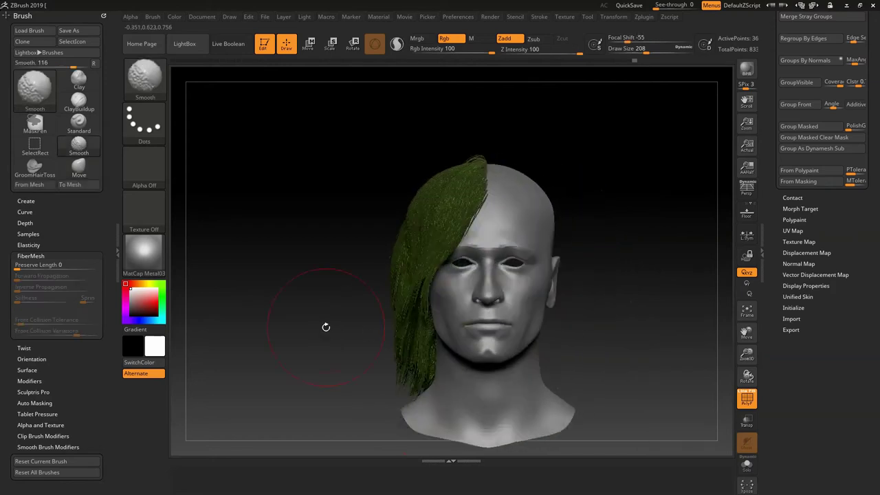
Step: Adjust the olive green front edge above the temple and show all hair polygroups again
{"action": "mouse_move", "coordinate": [472, 201]}
{"action": "left_mouse_down"}
{"action": "mouse_move", "coordinate": [475, 214]}
{"action": "mouse_move", "coordinate": [468, 211]}
{"action": "mouse_move", "coordinate": [446, 242]}
{"action": "left_mouse_up"}
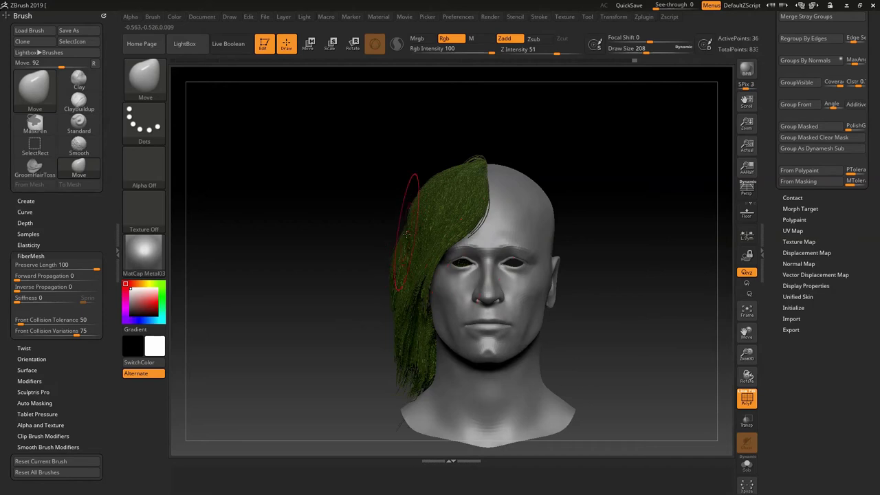
{"action": "mouse_move", "coordinate": [352, 150]}
{"action": "left_mouse_down"}
{"action": "mouse_move", "coordinate": [346, 199]}
{"action": "mouse_move", "coordinate": [344, 147]}
{"action": "left_mouse_up"}
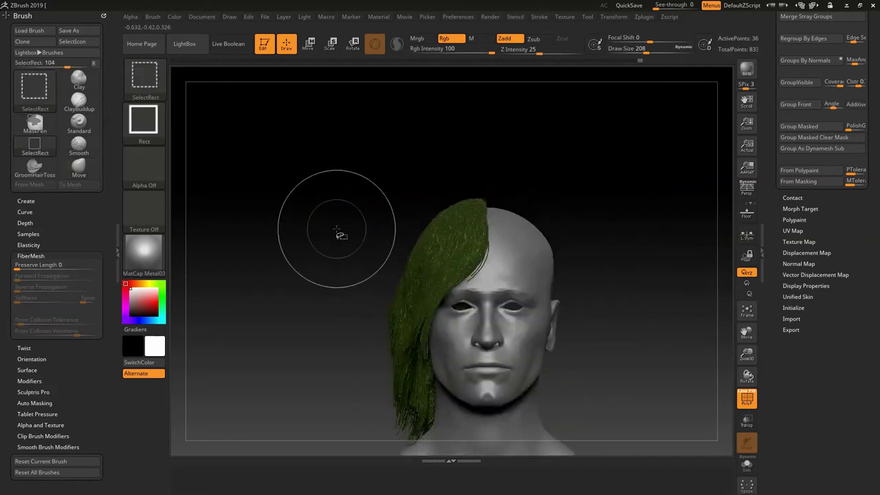
{"action": "left_click", "coordinate": [308, 221], "text": "ctrl+shift"}
{"action": "left_click_drag", "start_coordinate": [308, 200], "coordinate": [295, 184], "text": "alt"}
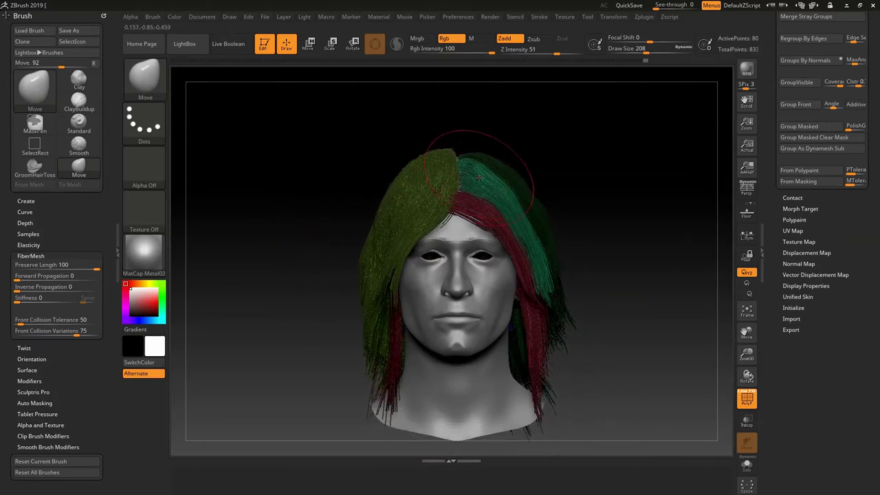
{"action": "left_click_drag", "start_coordinate": [570, 193], "coordinate": [507, 205]}
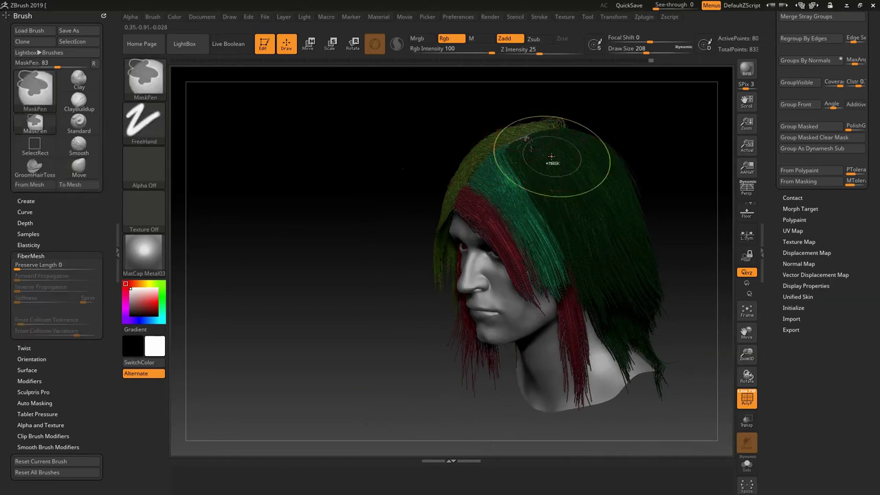
{"action": "left_click", "coordinate": [552, 152], "text": "ctrl+shift"}
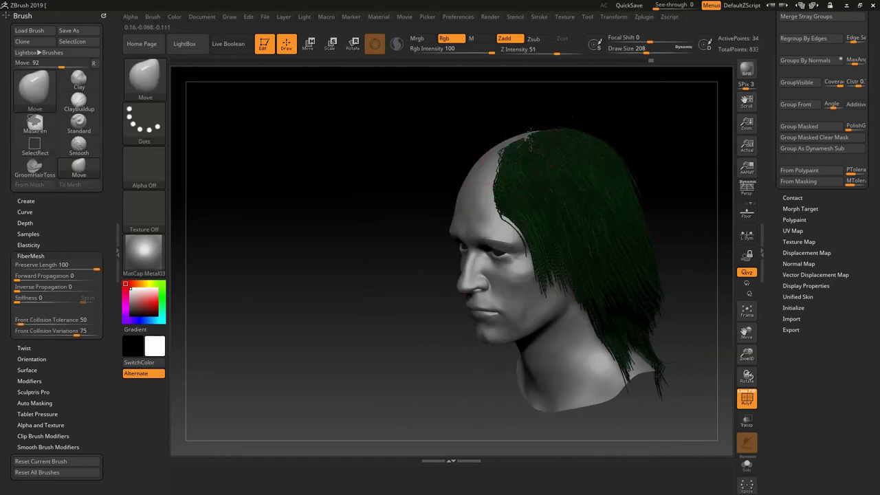
{"action": "left_click_drag", "start_coordinate": [451, 134], "coordinate": [436, 183]}
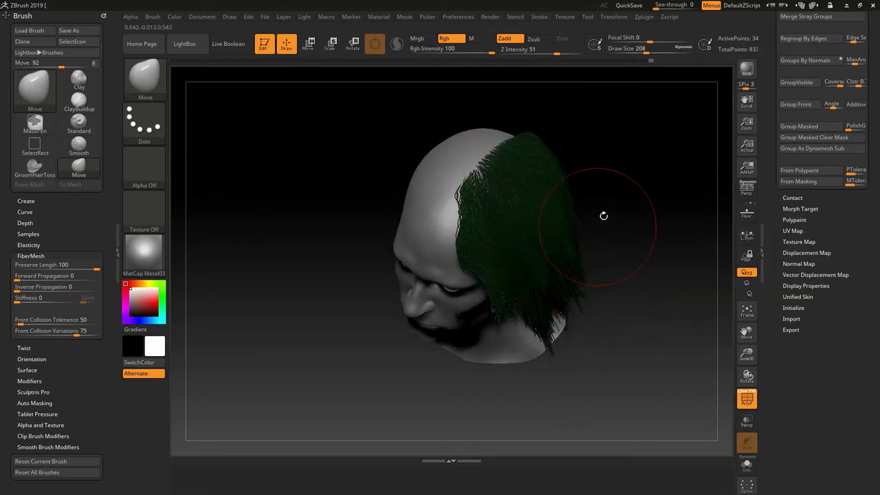
{"action": "left_click", "coordinate": [650, 186], "text": "ctrl+shift"}
{"action": "left_click", "coordinate": [531, 204], "text": "ctrl+shift"}
{"action": "left_click", "coordinate": [532, 204], "text": "ctrl+shift"}
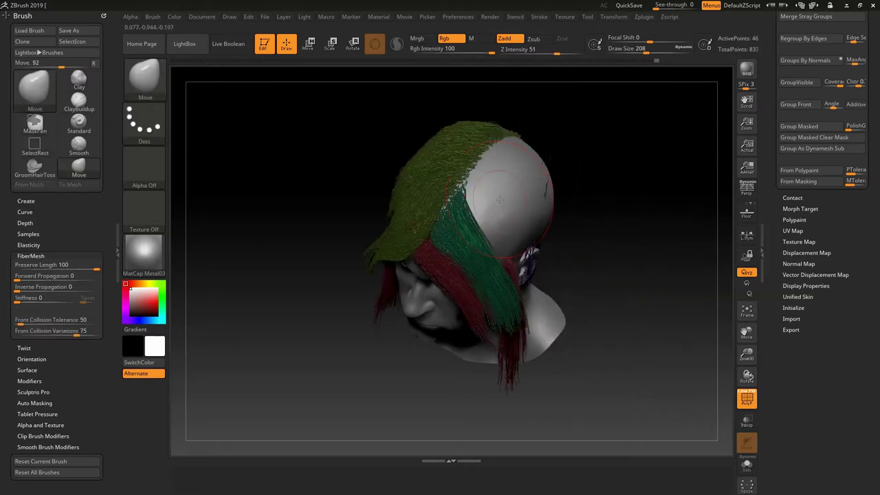
{"action": "left_click", "coordinate": [466, 231], "text": "ctrl+shift"}
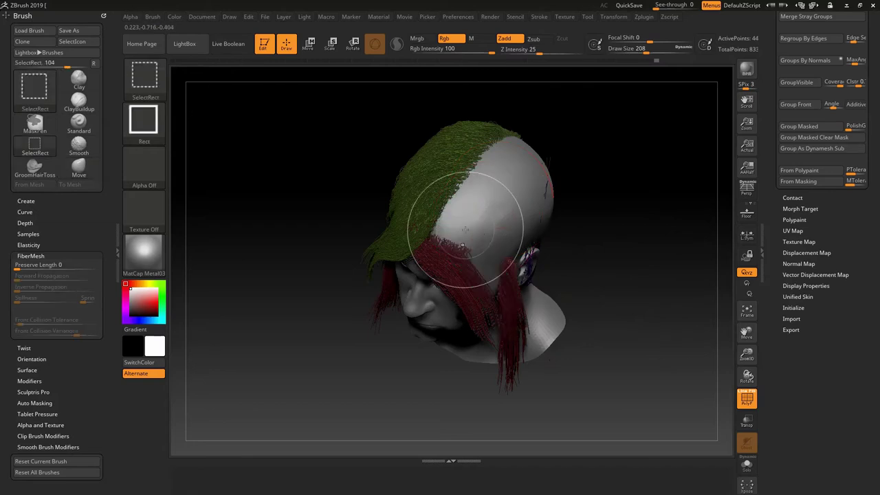
{"action": "left_click", "coordinate": [587, 172], "text": "ctrl+shift"}
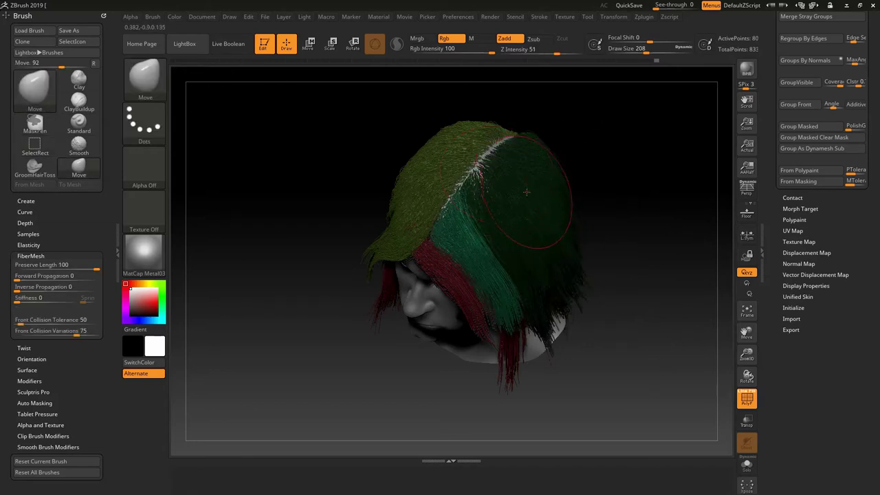
Step: Clear the mask from the hair and pull the red front strands at the parting towards the olive green side
{"action": "left_click_drag", "start_coordinate": [640, 167], "coordinate": [629, 177], "text": "ctrl"}
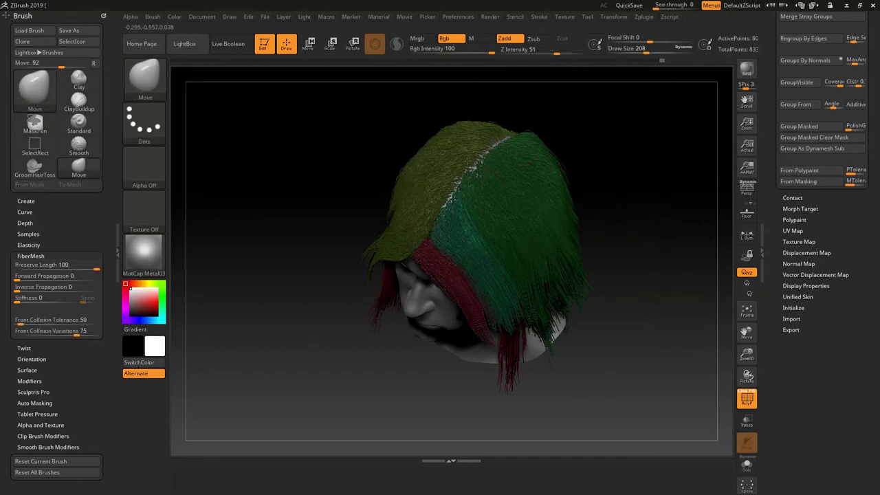
{"action": "left_click_drag", "start_coordinate": [576, 330], "coordinate": [591, 128]}
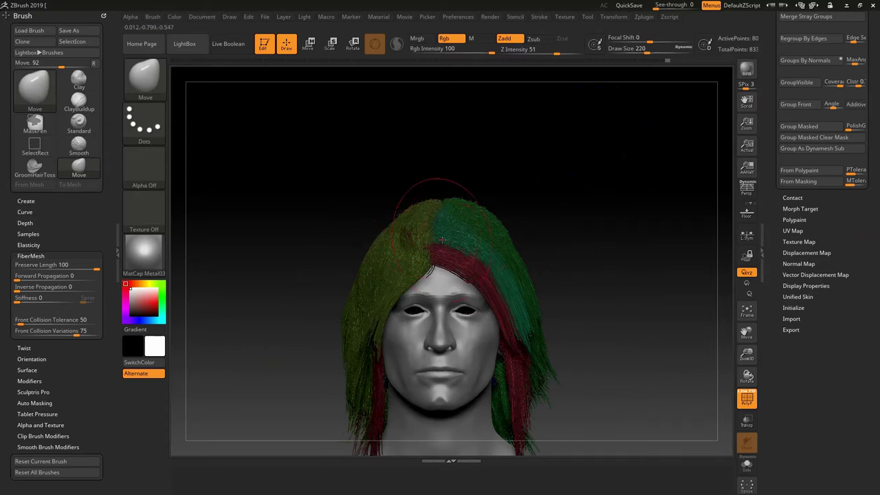
{"action": "key", "text": "ctrl+z"}
{"action": "left_click_drag", "start_coordinate": [433, 256], "coordinate": [391, 268]}
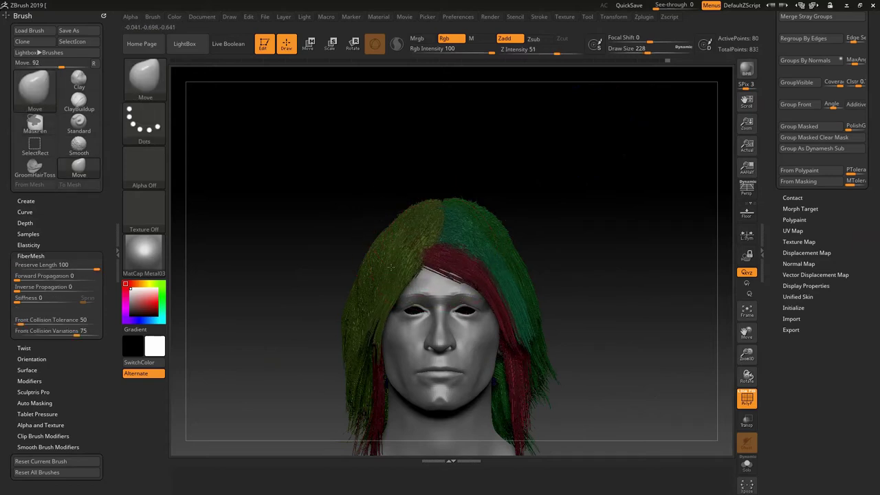
Step: Shift the front of the parting further towards the olive green side and shape the red fringe over the forehead
{"action": "key", "text": "shift"}
{"action": "mouse_move", "coordinate": [502, 172]}
{"action": "left_mouse_down"}
{"action": "mouse_move", "coordinate": [499, 213]}
{"action": "mouse_move", "coordinate": [509, 226]}
{"action": "left_mouse_up"}
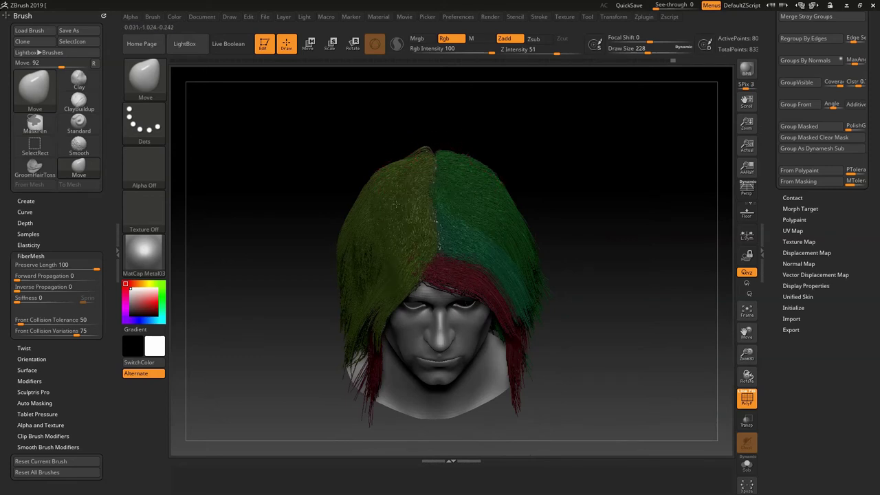
{"action": "mouse_move", "coordinate": [436, 249]}
{"action": "left_mouse_down"}
{"action": "mouse_move", "coordinate": [411, 243]}
{"action": "mouse_move", "coordinate": [400, 255]}
{"action": "left_mouse_up"}
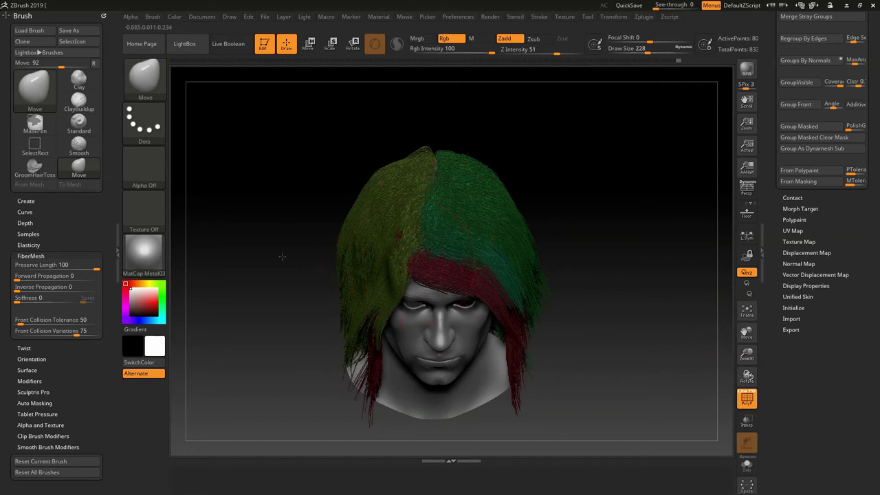
{"action": "left_click_drag", "start_coordinate": [282, 256], "coordinate": [314, 235]}
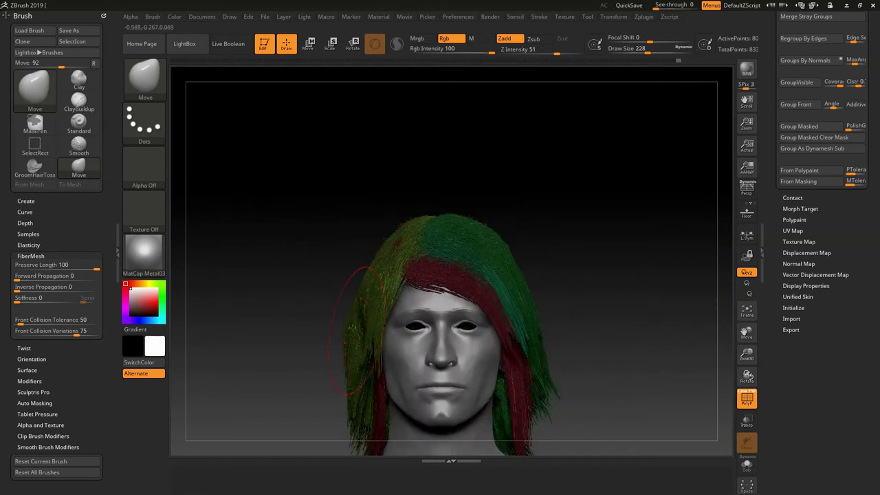
{"action": "left_click_drag", "start_coordinate": [425, 305], "coordinate": [414, 315]}
{"action": "left_click_drag", "start_coordinate": [493, 308], "coordinate": [498, 307]}
Step: Move the olive green side hair closer to the face and smooth the red fringe across the forehead
{"action": "mouse_move", "coordinate": [538, 285]}
{"action": "left_mouse_down"}
{"action": "mouse_move", "coordinate": [549, 285]}
{"action": "mouse_move", "coordinate": [548, 169]}
{"action": "left_mouse_up"}
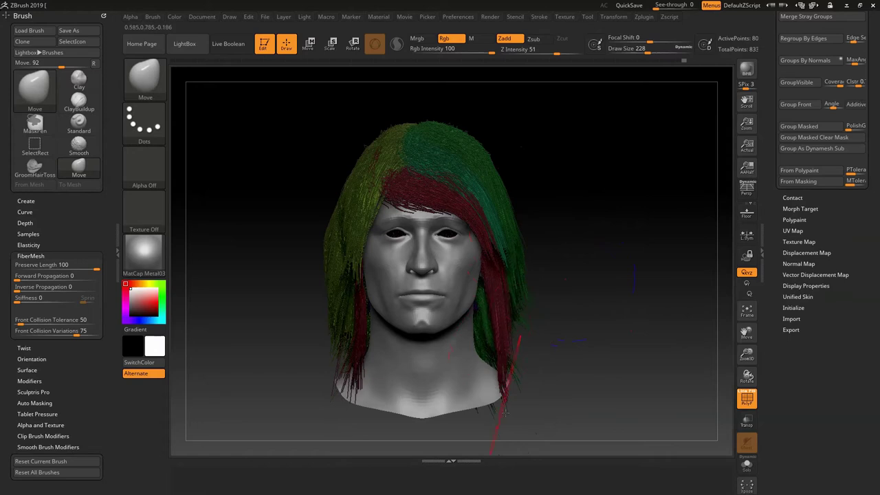
{"action": "left_click_drag", "start_coordinate": [340, 297], "coordinate": [345, 303]}
{"action": "mouse_move", "coordinate": [326, 242]}
{"action": "left_mouse_down"}
{"action": "mouse_move", "coordinate": [354, 268]}
{"action": "mouse_move", "coordinate": [350, 237]}
{"action": "left_mouse_up"}
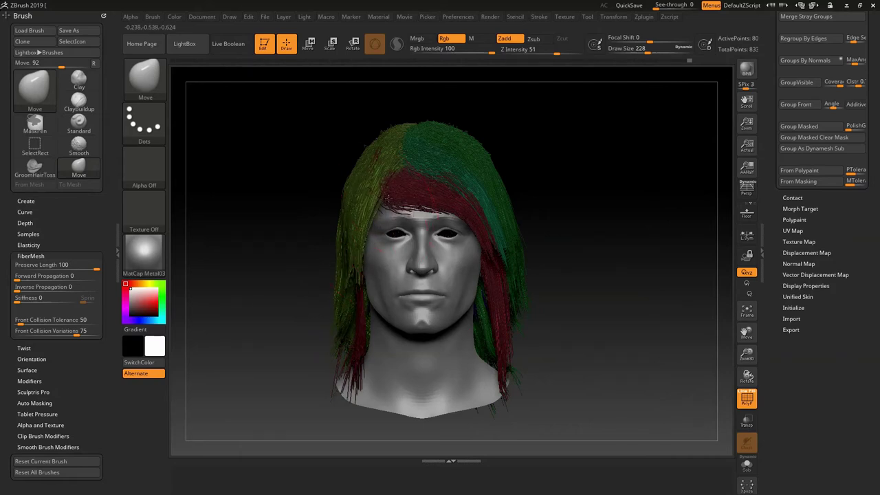
{"action": "key", "text": "shift"}
{"action": "left_click_drag", "start_coordinate": [409, 199], "coordinate": [431, 209], "text": "shift"}
Step: Pull the olive green side hair down over the ear towards the shoulder from a profile view
{"action": "left_click_drag", "start_coordinate": [314, 226], "coordinate": [371, 228]}
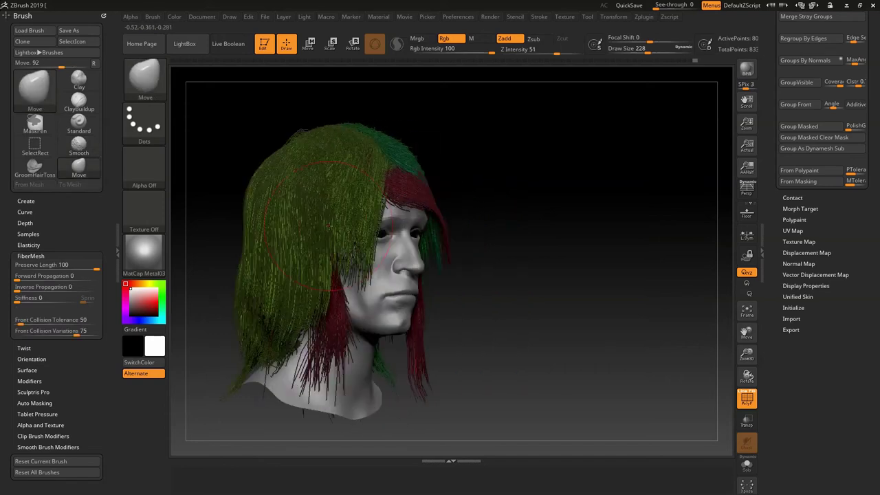
{"action": "mouse_move", "coordinate": [190, 221]}
{"action": "left_mouse_down"}
{"action": "mouse_move", "coordinate": [225, 213]}
{"action": "mouse_move", "coordinate": [210, 214]}
{"action": "left_mouse_up"}
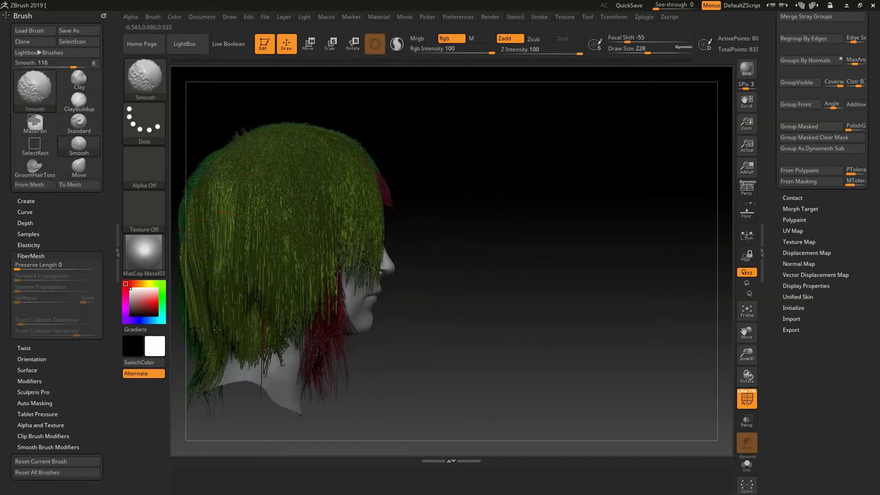
{"action": "mouse_move", "coordinate": [255, 289]}
{"action": "left_mouse_down"}
{"action": "mouse_move", "coordinate": [257, 334]}
{"action": "mouse_move", "coordinate": [229, 401]}
{"action": "mouse_move", "coordinate": [248, 391]}
{"action": "left_mouse_up"}
{"action": "mouse_move", "coordinate": [385, 344]}
{"action": "left_mouse_down"}
{"action": "mouse_move", "coordinate": [286, 323]}
{"action": "mouse_move", "coordinate": [268, 310]}
{"action": "mouse_move", "coordinate": [241, 489]}
{"action": "left_mouse_up"}
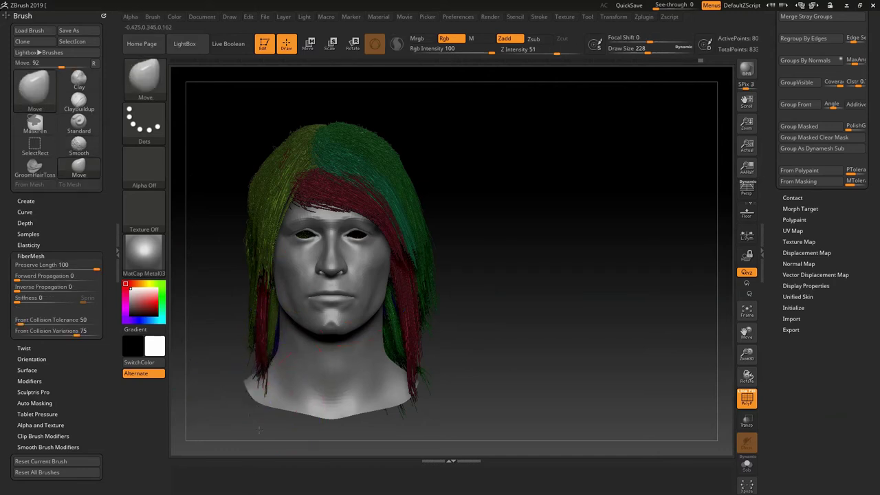
Step: Pull the green hair at the back of the head down over the nape and smooth its ends
{"action": "left_click_drag", "start_coordinate": [529, 292], "coordinate": [293, 317]}
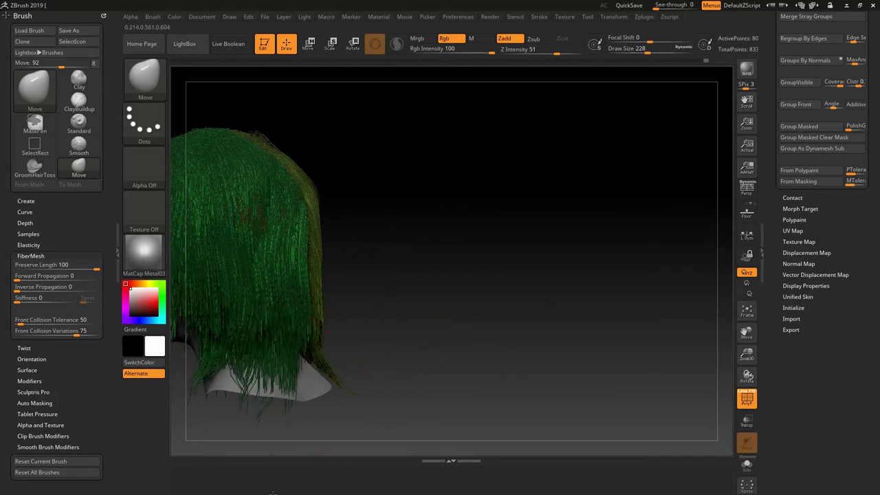
{"action": "left_click_drag", "start_coordinate": [259, 235], "coordinate": [259, 377]}
{"action": "left_click_drag", "start_coordinate": [268, 318], "coordinate": [267, 443]}
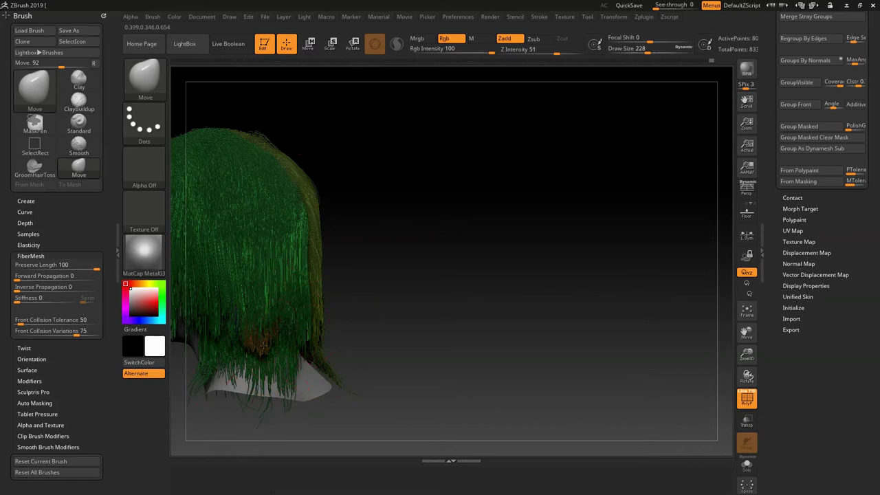
{"action": "key", "text": "shift"}
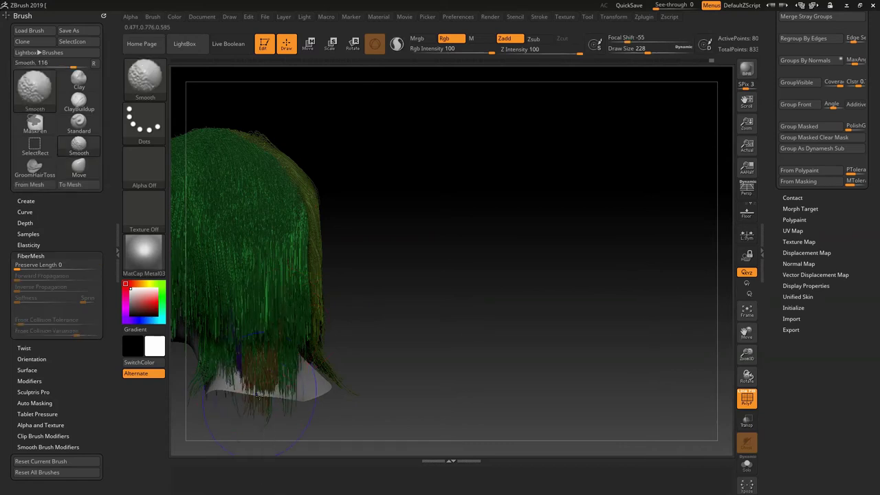
Step: Shape the brown nape strands below the back parting with the Move brush and smooth their stray ends
{"action": "left_click_drag", "start_coordinate": [270, 494], "coordinate": [187, 480]}
{"action": "left_click_drag", "start_coordinate": [302, 292], "coordinate": [319, 408]}
{"action": "mouse_move", "coordinate": [330, 295]}
{"action": "left_mouse_down"}
{"action": "mouse_move", "coordinate": [324, 382]}
{"action": "mouse_move", "coordinate": [318, 376]}
{"action": "left_mouse_up"}
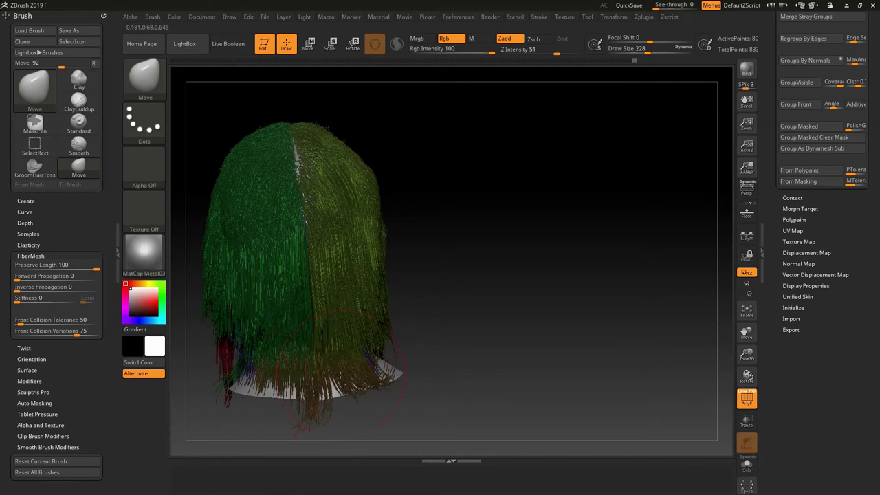
{"action": "key", "text": "shift"}
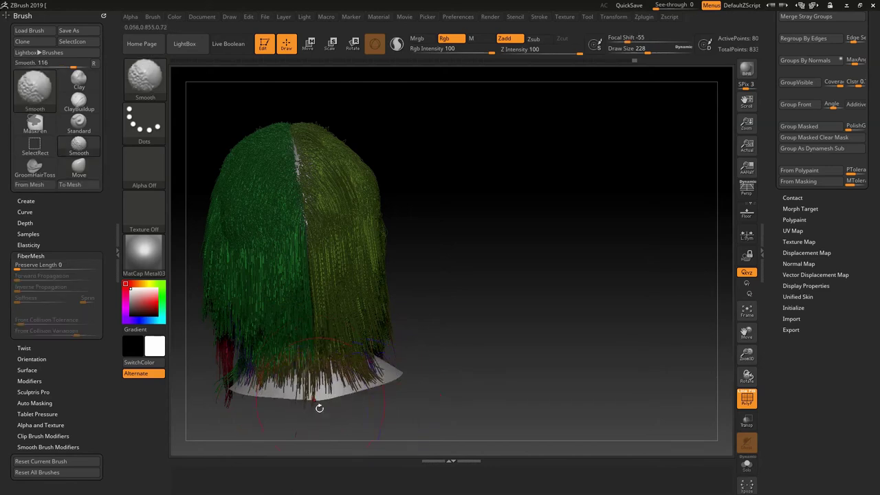
{"action": "left_click_drag", "start_coordinate": [319, 408], "coordinate": [323, 434], "text": "shift"}
{"action": "left_click_drag", "start_coordinate": [303, 404], "coordinate": [318, 347]}
{"action": "left_click_drag", "start_coordinate": [446, 315], "coordinate": [364, 329]}
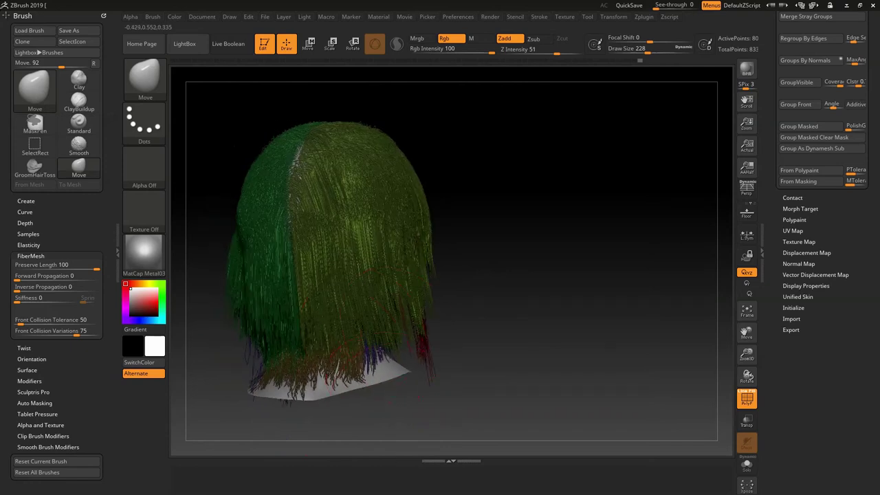
Step: Turn off the polygroup display and pull the side hair down over the neck from a profile view
{"action": "left_click", "coordinate": [749, 404]}
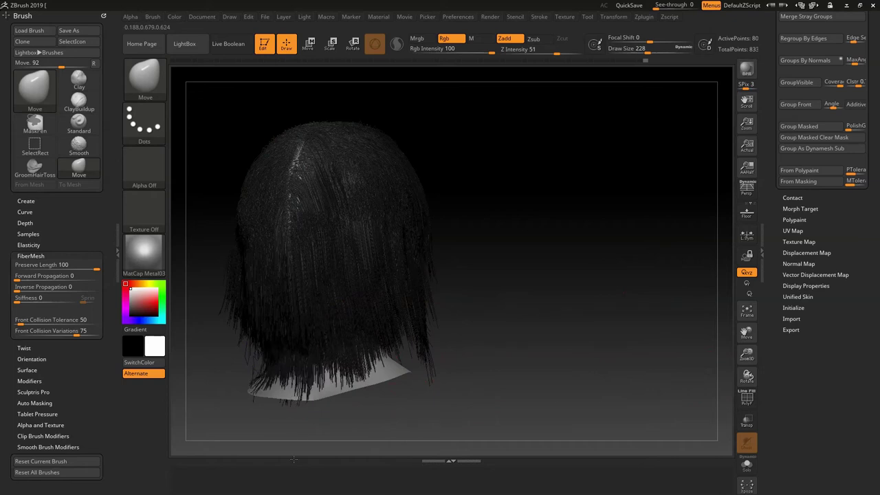
{"action": "left_click_drag", "start_coordinate": [472, 287], "coordinate": [449, 185]}
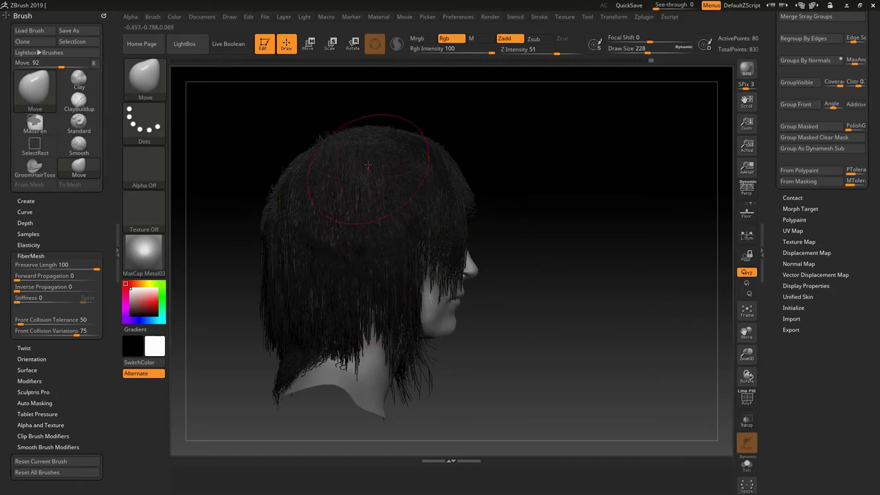
{"action": "left_click_drag", "start_coordinate": [370, 293], "coordinate": [366, 309]}
{"action": "key", "text": "ctrl+z"}
{"action": "left_click_drag", "start_coordinate": [427, 358], "coordinate": [408, 359]}
{"action": "left_click_drag", "start_coordinate": [382, 316], "coordinate": [326, 364]}
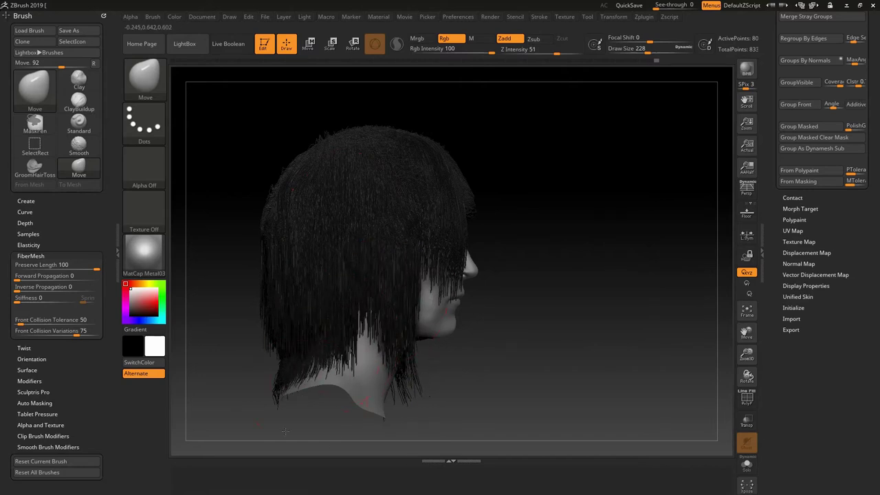
Step: Adjust the side hair around the head and pull the strands behind the ear down and back towards the shoulder
{"action": "left_click_drag", "start_coordinate": [257, 407], "coordinate": [493, 330]}
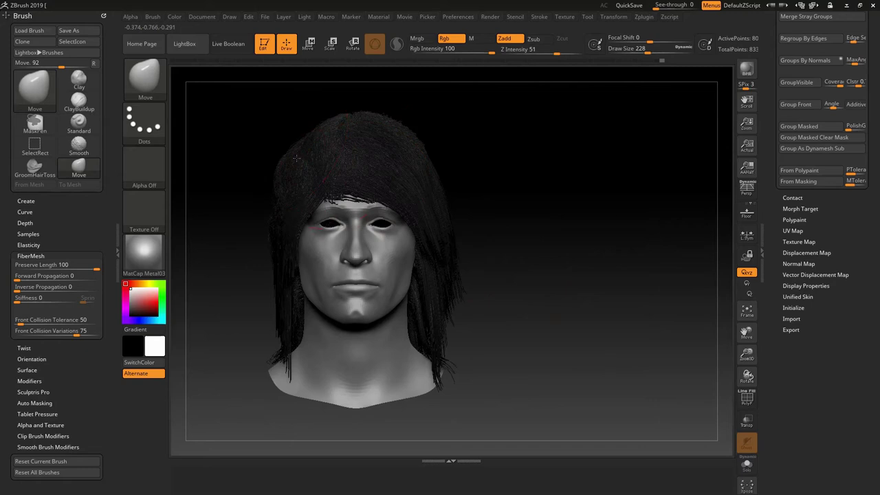
{"action": "left_click_drag", "start_coordinate": [473, 201], "coordinate": [435, 209]}
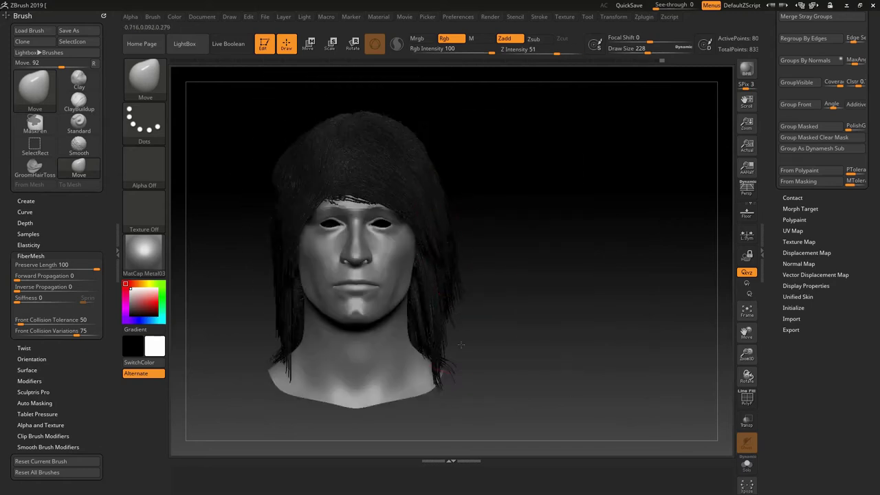
{"action": "left_click_drag", "start_coordinate": [568, 231], "coordinate": [502, 226]}
{"action": "left_click_drag", "start_coordinate": [265, 167], "coordinate": [213, 181]}
{"action": "left_click_drag", "start_coordinate": [273, 187], "coordinate": [317, 200]}
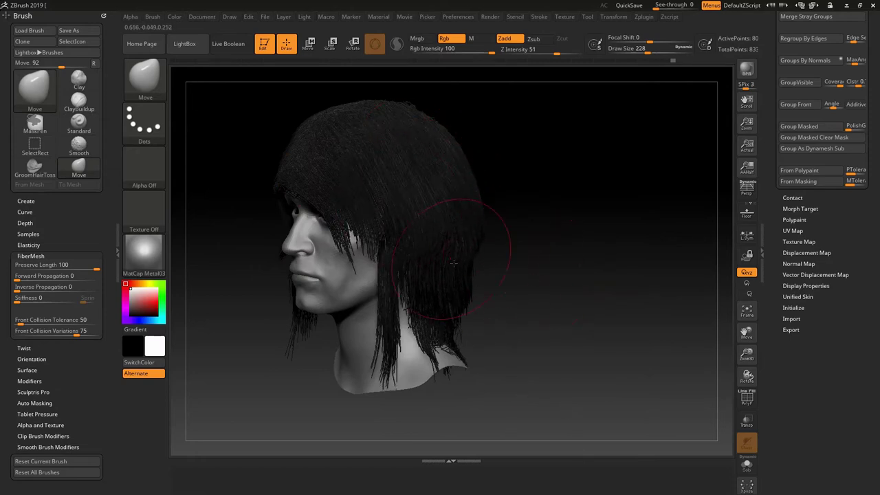
{"action": "mouse_move", "coordinate": [435, 322]}
{"action": "left_mouse_down"}
{"action": "mouse_move", "coordinate": [479, 325]}
{"action": "mouse_move", "coordinate": [496, 338]}
{"action": "mouse_move", "coordinate": [498, 330]}
{"action": "mouse_move", "coordinate": [474, 330]}
{"action": "mouse_move", "coordinate": [484, 382]}
{"action": "left_mouse_up"}
{"action": "mouse_move", "coordinate": [474, 336]}
{"action": "left_mouse_down"}
{"action": "mouse_move", "coordinate": [478, 379]}
{"action": "mouse_move", "coordinate": [500, 375]}
{"action": "left_mouse_up"}
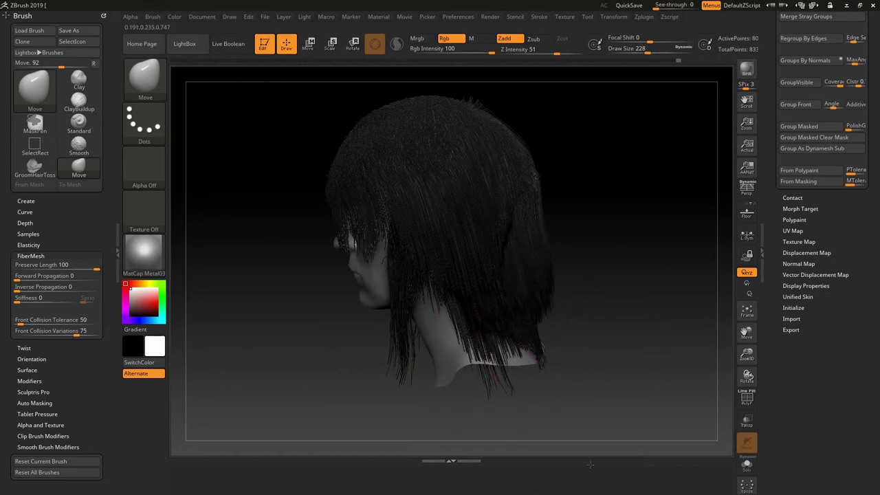
Step: Pull the hair at the back of the head down over the nape with the Move brush
{"action": "left_click_drag", "start_coordinate": [591, 465], "coordinate": [536, 451]}
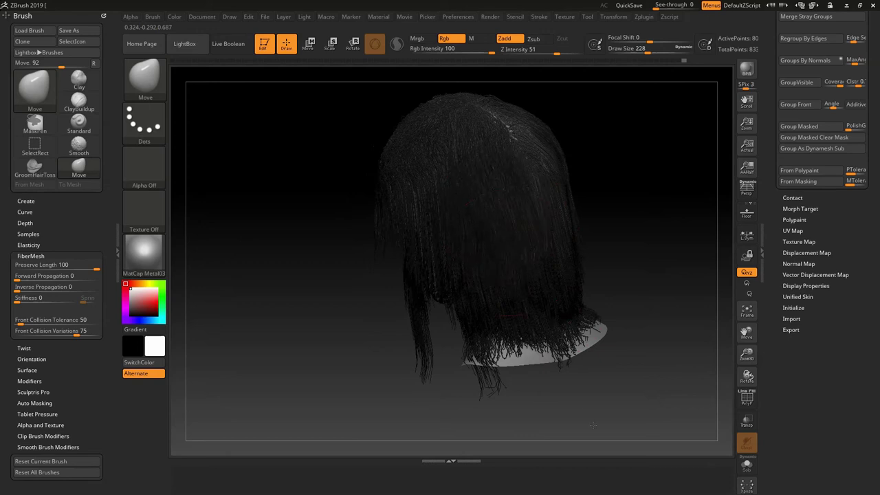
{"action": "left_click_drag", "start_coordinate": [548, 315], "coordinate": [546, 330]}
{"action": "left_click_drag", "start_coordinate": [546, 292], "coordinate": [544, 322]}
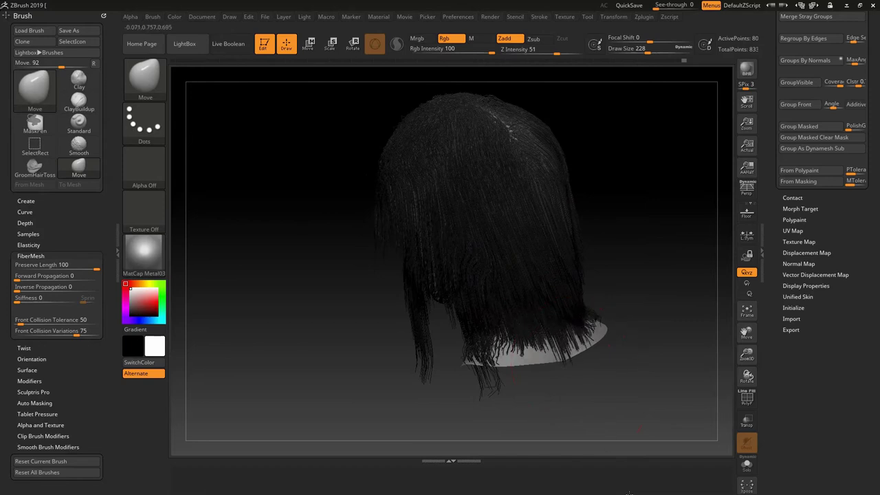
{"action": "left_click_drag", "start_coordinate": [490, 357], "coordinate": [484, 383]}
{"action": "left_click_drag", "start_coordinate": [632, 416], "coordinate": [563, 419]}
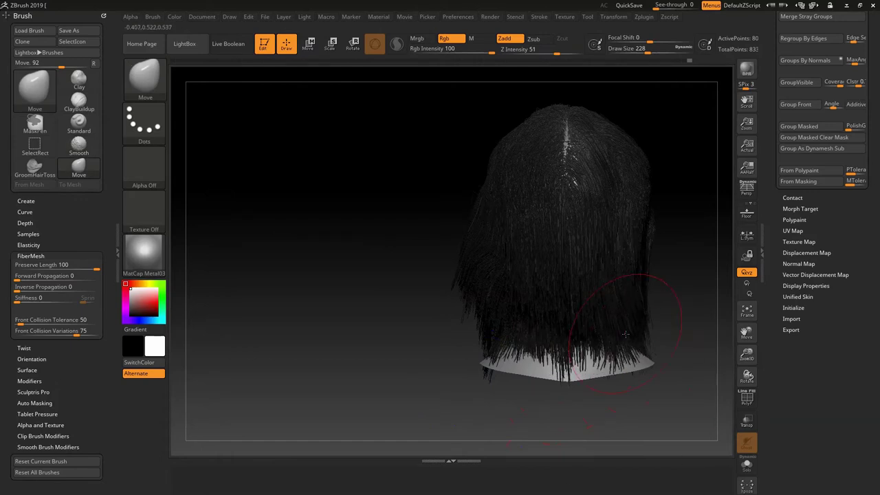
{"action": "mouse_move", "coordinate": [433, 348]}
{"action": "left_mouse_down"}
{"action": "mouse_move", "coordinate": [363, 328]}
{"action": "mouse_move", "coordinate": [372, 330]}
{"action": "left_mouse_up"}
Step: Sweep the fringe sideways across the forehead towards the temple with the Move brush at Draw Size 96
{"action": "left_click_drag", "start_coordinate": [647, 320], "coordinate": [535, 433]}
{"action": "mouse_move", "coordinate": [514, 349]}
{"action": "left_mouse_down"}
{"action": "mouse_move", "coordinate": [483, 306]}
{"action": "mouse_move", "coordinate": [325, 295]}
{"action": "left_mouse_up"}
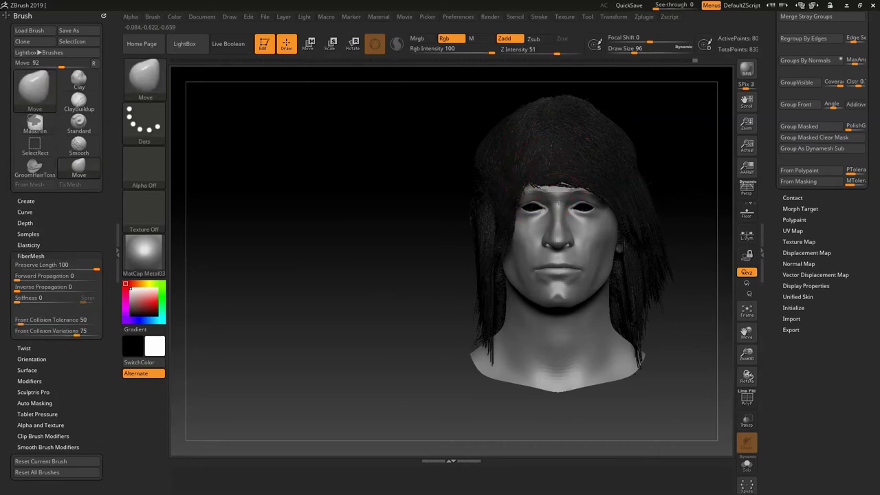
{"action": "mouse_move", "coordinate": [514, 201]}
{"action": "left_mouse_down"}
{"action": "mouse_move", "coordinate": [569, 195]}
{"action": "mouse_move", "coordinate": [531, 192]}
{"action": "mouse_move", "coordinate": [578, 195]}
{"action": "left_mouse_up"}
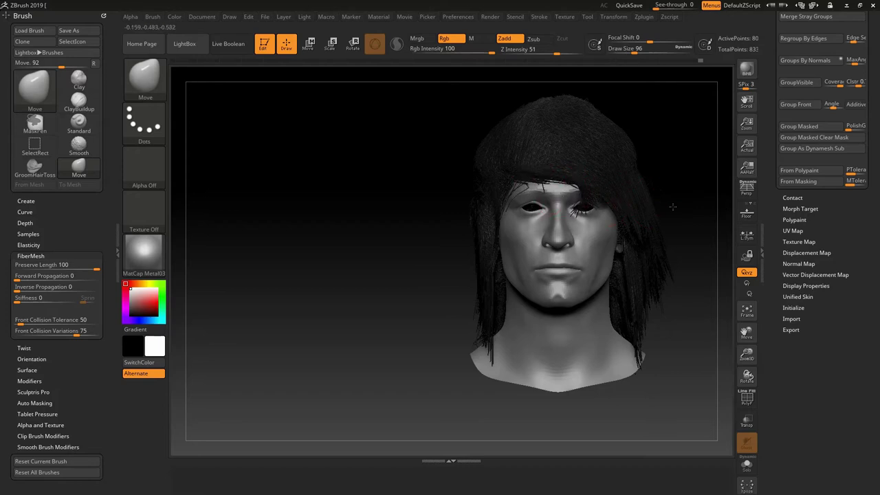
{"action": "left_click_drag", "start_coordinate": [652, 212], "coordinate": [830, 241]}
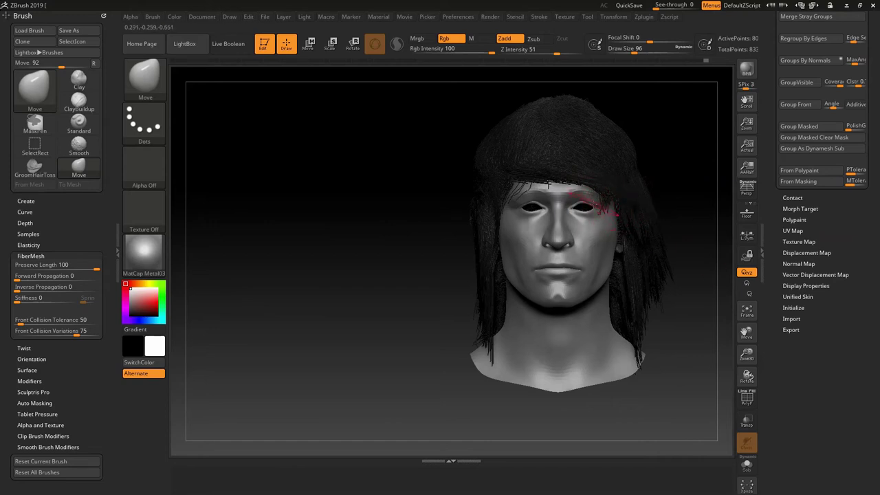
{"action": "left_click_drag", "start_coordinate": [611, 198], "coordinate": [720, 245]}
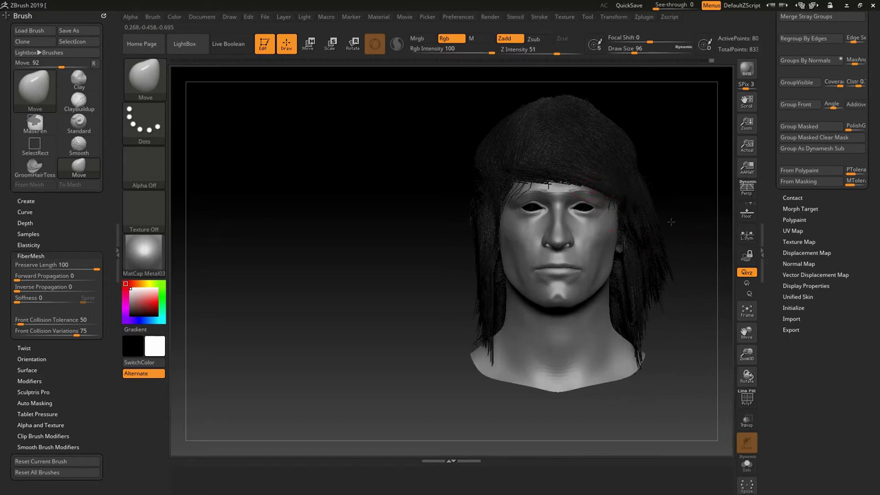
{"action": "left_click_drag", "start_coordinate": [570, 192], "coordinate": [681, 225]}
{"action": "mouse_move", "coordinate": [518, 193]}
{"action": "left_mouse_down"}
{"action": "mouse_move", "coordinate": [509, 197]}
{"action": "mouse_move", "coordinate": [576, 188]}
{"action": "left_mouse_up"}
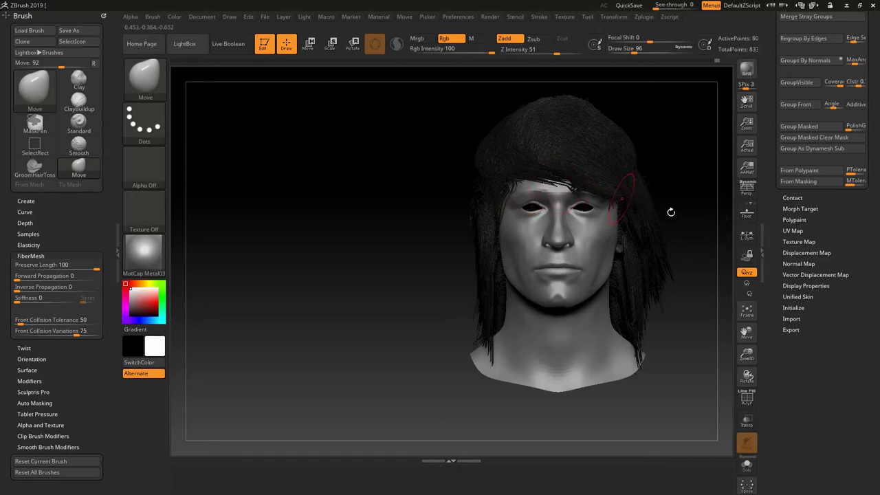
{"action": "left_click_drag", "start_coordinate": [419, 195], "coordinate": [461, 205]}
{"action": "mouse_move", "coordinate": [586, 198]}
{"action": "left_mouse_down"}
{"action": "mouse_move", "coordinate": [646, 219]}
{"action": "mouse_move", "coordinate": [635, 241]}
{"action": "mouse_move", "coordinate": [643, 237]}
{"action": "left_mouse_up"}
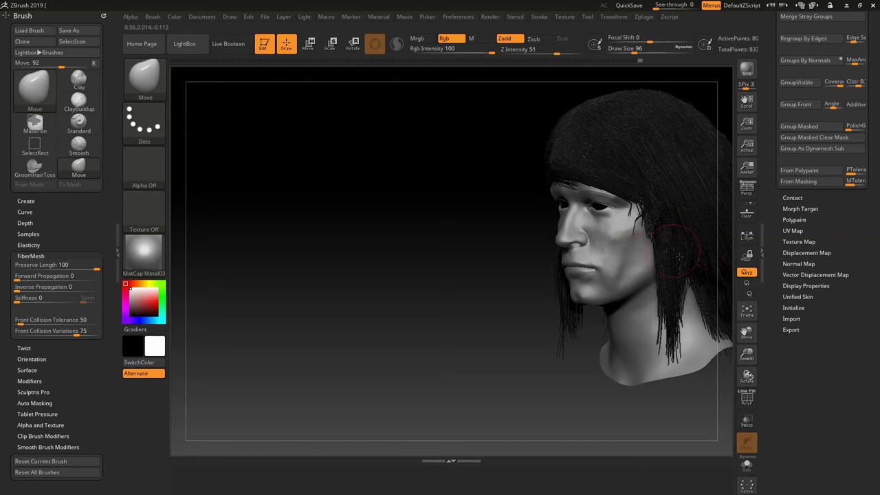
{"action": "left_click_drag", "start_coordinate": [442, 202], "coordinate": [452, 200], "text": "shift"}
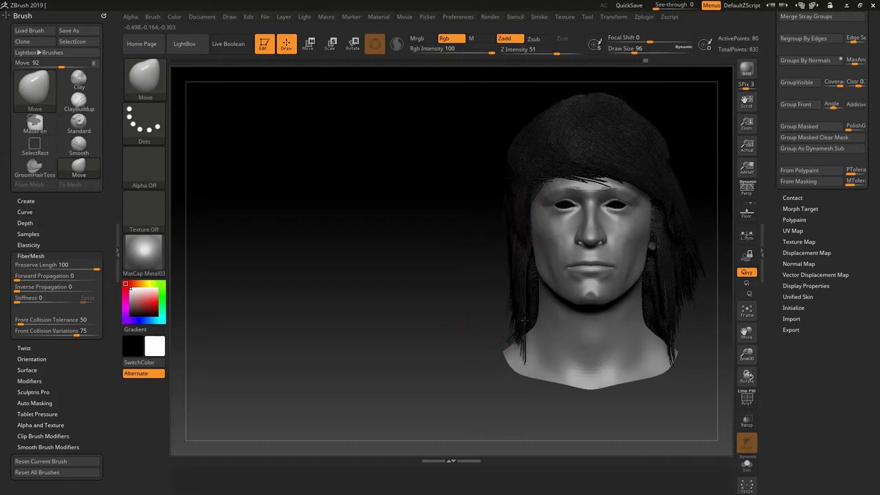
Step: Set the Draw Size to 112 and adjust the fringe and side strands framing the face from the front
{"action": "key", "text": "bracketright"}
{"action": "left_click_drag", "start_coordinate": [402, 308], "coordinate": [462, 305]}
{"action": "mouse_move", "coordinate": [618, 222]}
{"action": "left_mouse_down"}
{"action": "mouse_move", "coordinate": [574, 150]}
{"action": "mouse_move", "coordinate": [582, 173]}
{"action": "mouse_move", "coordinate": [567, 169]}
{"action": "mouse_move", "coordinate": [619, 206]}
{"action": "left_mouse_up"}
{"action": "mouse_move", "coordinate": [562, 172]}
{"action": "left_mouse_down"}
{"action": "mouse_move", "coordinate": [694, 259]}
{"action": "mouse_move", "coordinate": [675, 241]}
{"action": "mouse_move", "coordinate": [440, 233]}
{"action": "left_mouse_up"}
{"action": "key", "text": "ctrl"}
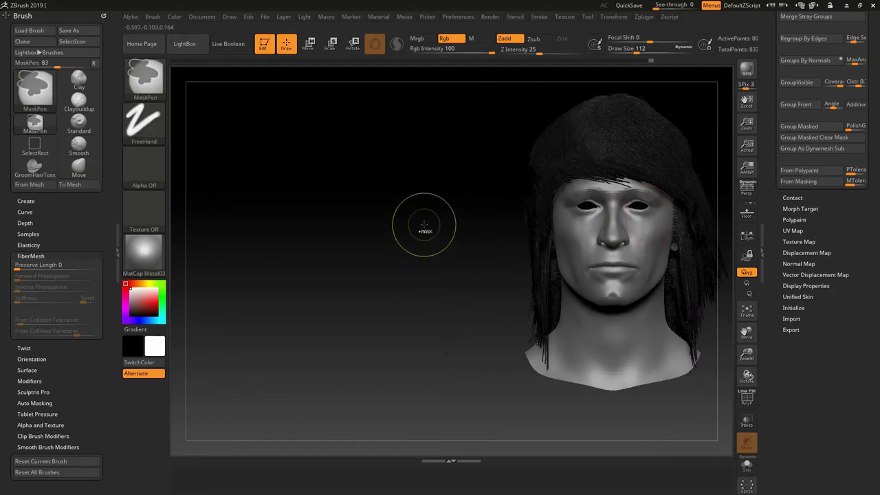
{"action": "left_click_drag", "start_coordinate": [407, 208], "coordinate": [252, 172]}
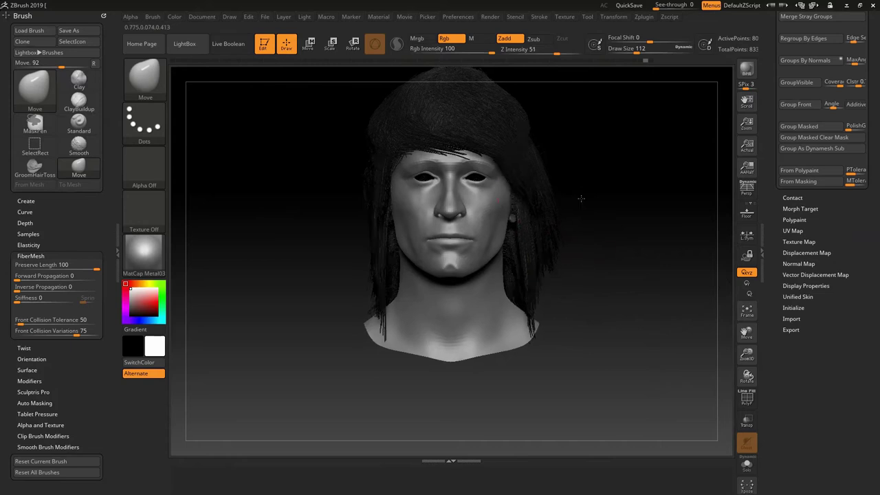
Step: Show the polygroups, reshape the red strands at the temple and beside the neck, and hide the polygroup display
{"action": "left_click_drag", "start_coordinate": [581, 199], "coordinate": [522, 200]}
{"action": "key", "text": "shift+f"}
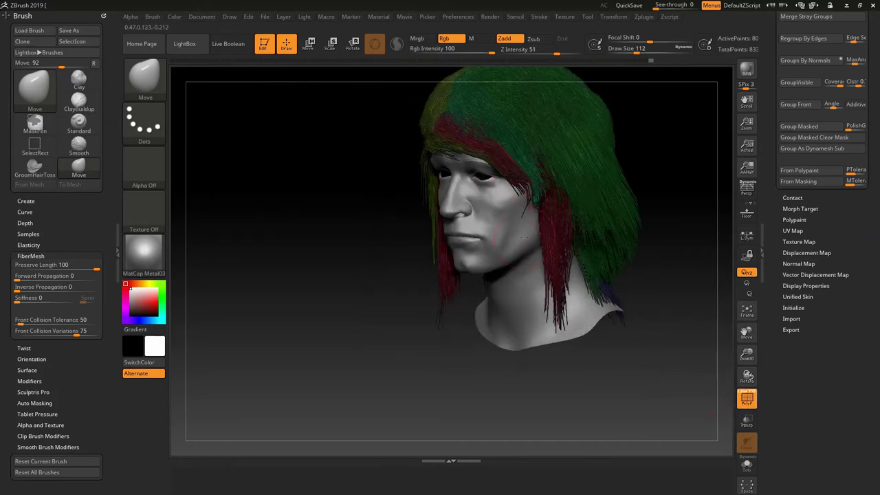
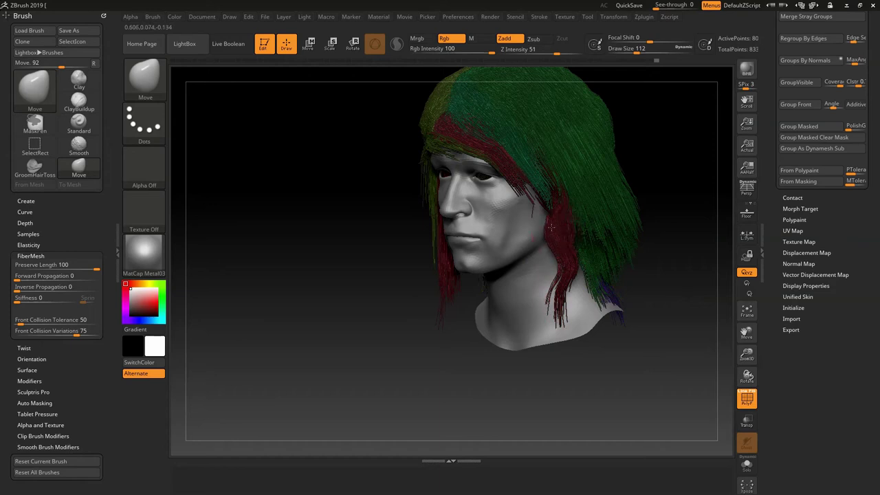
{"action": "left_click_drag", "start_coordinate": [510, 153], "coordinate": [515, 153]}
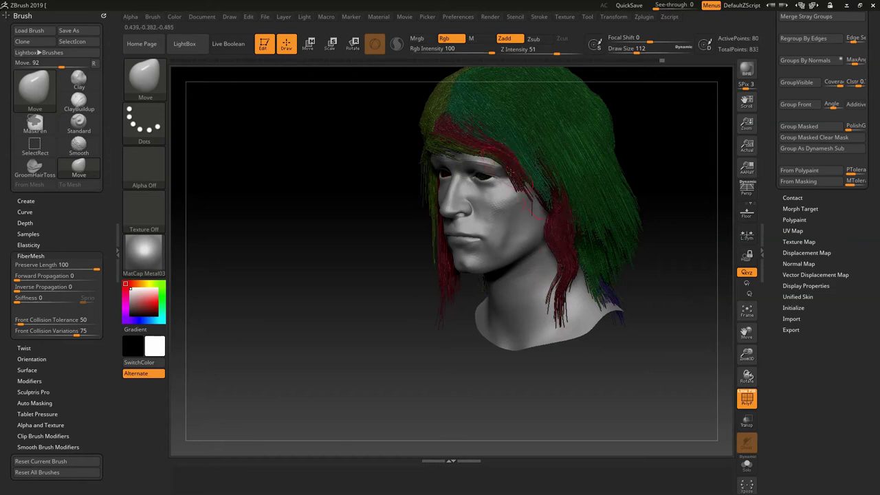
{"action": "left_click_drag", "start_coordinate": [330, 176], "coordinate": [416, 191]}
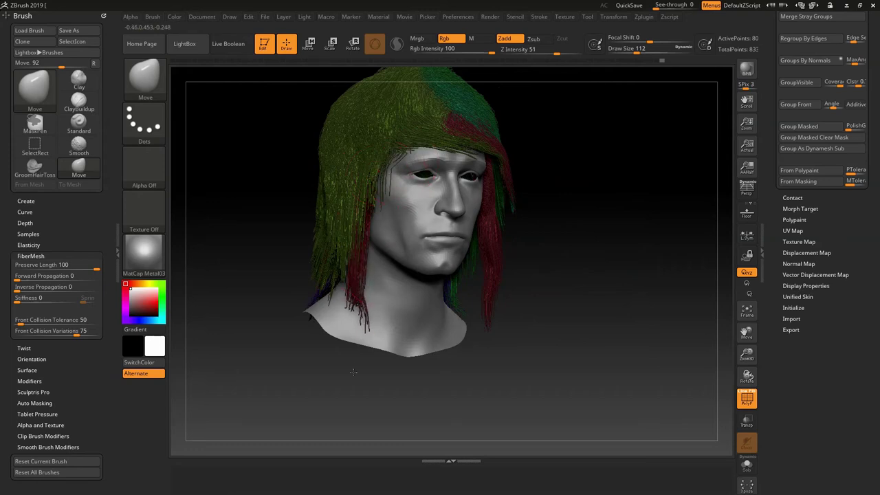
{"action": "left_click_drag", "start_coordinate": [363, 301], "coordinate": [362, 326]}
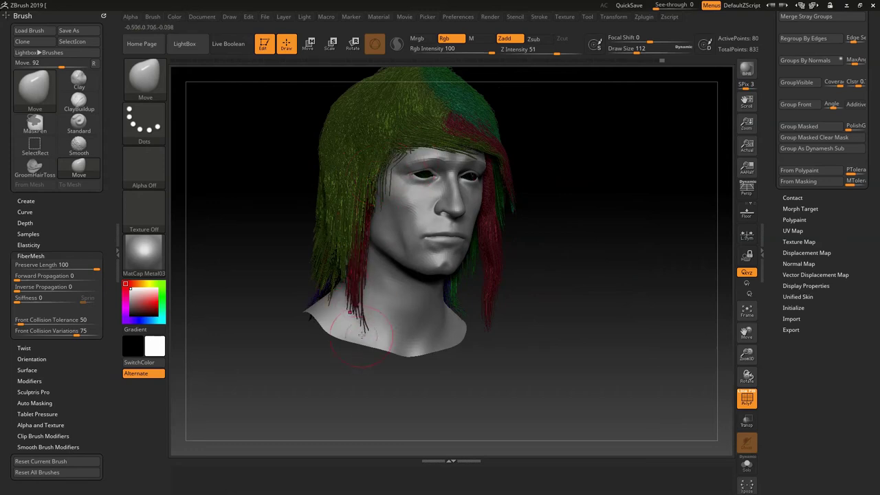
{"action": "left_click_drag", "start_coordinate": [279, 271], "coordinate": [248, 273]}
{"action": "left_click", "coordinate": [746, 405]}
Step: Hide the Head_SUB2_Base subtool so that only the Fibers10 hair is shown
{"action": "mouse_move", "coordinate": [592, 234]}
{"action": "right_mouse_down", "text": "ctrl"}
{"action": "mouse_move", "coordinate": [581, 286]}
{"action": "mouse_move", "coordinate": [591, 230]}
{"action": "right_mouse_up", "text": "ctrl"}
{"action": "right_click_drag", "start_coordinate": [591, 230], "coordinate": [624, 284], "text": "alt"}
{"action": "left_click_drag", "start_coordinate": [621, 275], "coordinate": [440, 248]}
{"action": "right_click_drag", "start_coordinate": [440, 247], "coordinate": [428, 211], "text": "alt"}
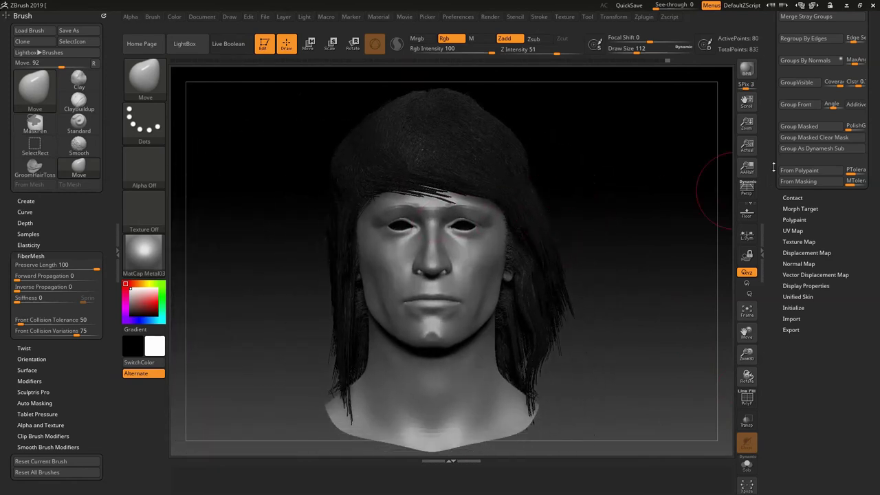
{"action": "left_click_drag", "start_coordinate": [774, 196], "coordinate": [782, 242]}
{"action": "left_click_drag", "start_coordinate": [789, 281], "coordinate": [779, 314]}
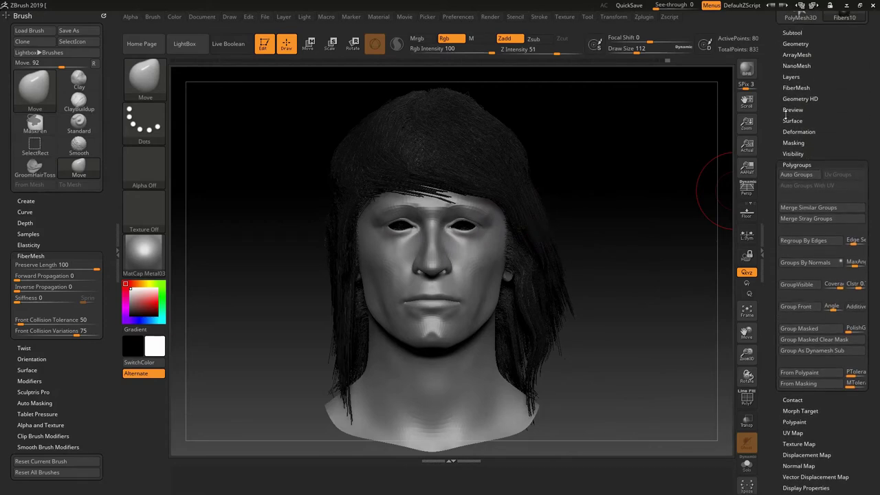
{"action": "left_click", "coordinate": [796, 88]}
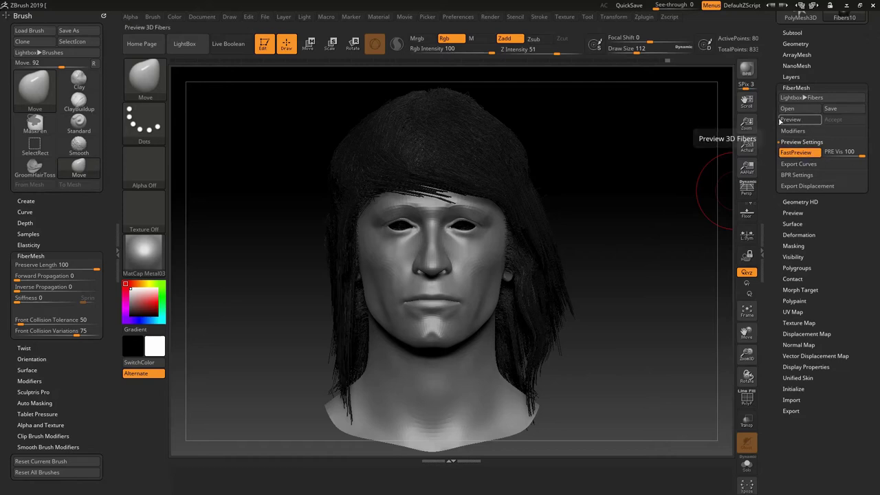
{"action": "left_click_drag", "start_coordinate": [770, 113], "coordinate": [784, 204]}
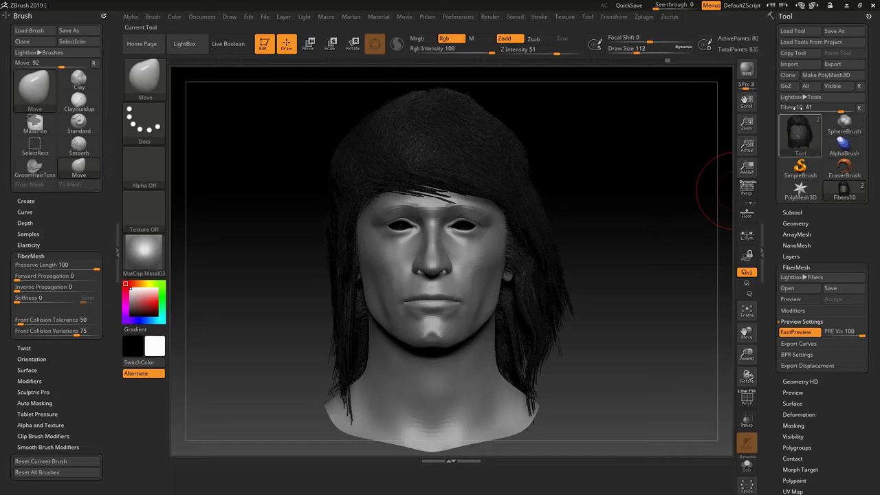
{"action": "left_click", "coordinate": [795, 212]}
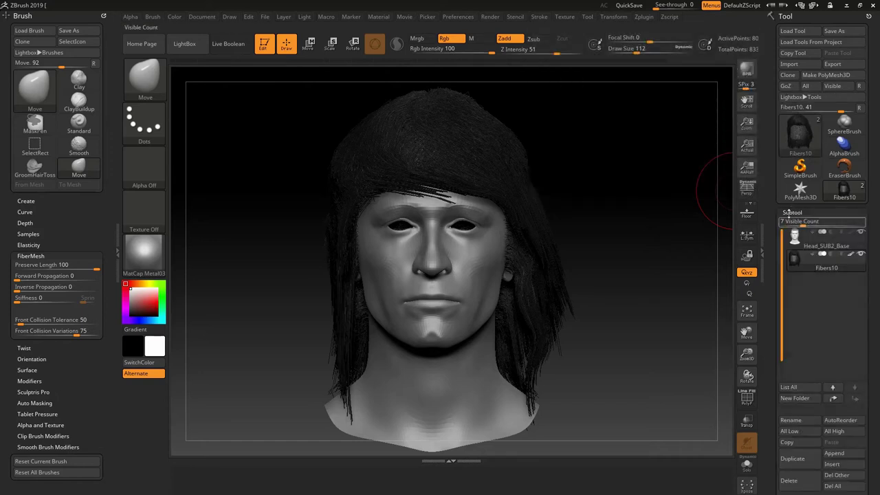
{"action": "left_click", "coordinate": [861, 232]}
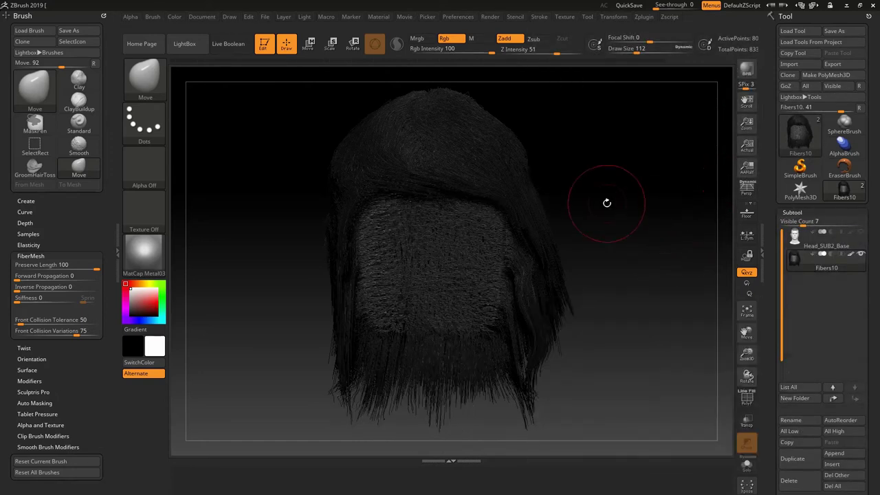
{"action": "mouse_move", "coordinate": [607, 203]}
{"action": "left_mouse_down"}
{"action": "mouse_move", "coordinate": [576, 202]}
{"action": "mouse_move", "coordinate": [599, 202]}
{"action": "mouse_move", "coordinate": [572, 186]}
{"action": "mouse_move", "coordinate": [594, 206]}
{"action": "mouse_move", "coordinate": [609, 203]}
{"action": "left_mouse_up"}
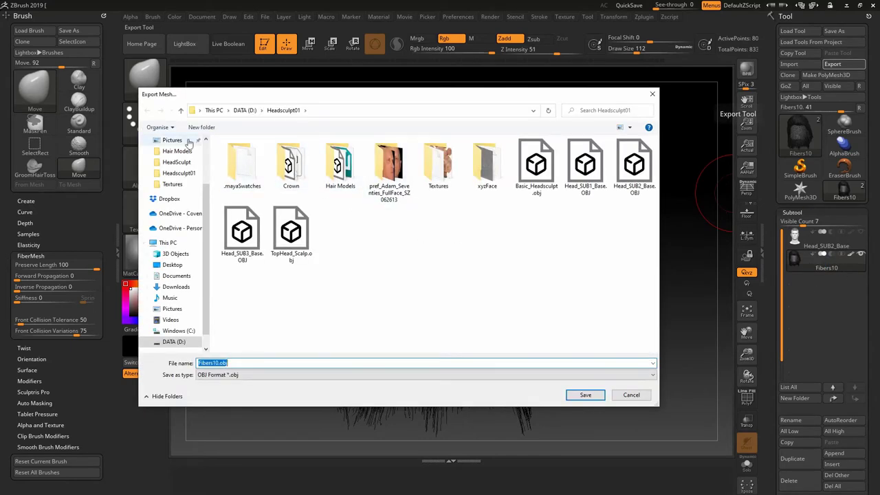
Step: Create a folder named NewHair inside Headsculpt01 and open it as the export location for the hair mesh
{"action": "left_click", "coordinate": [202, 128]}
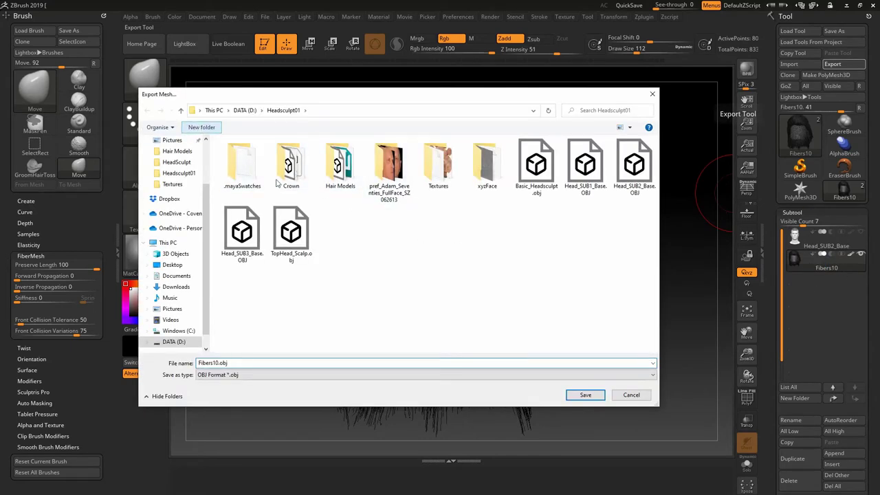
{"action": "type", "text": "New"}
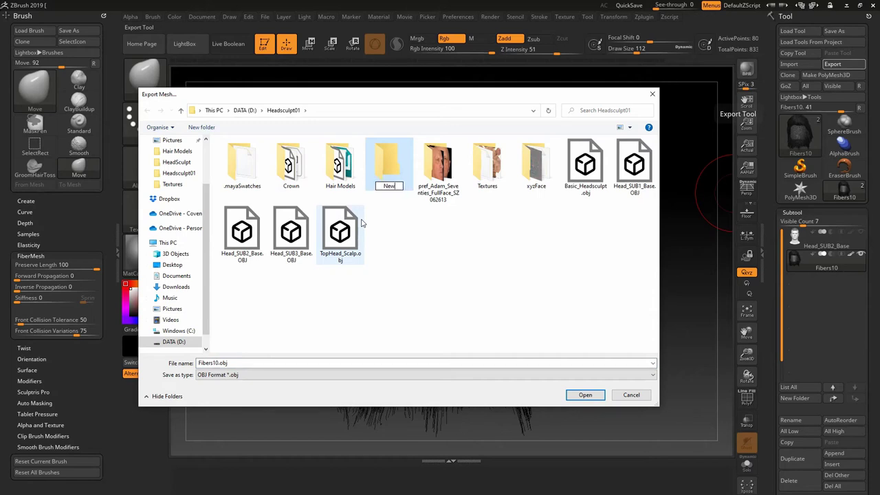
{"action": "type", "text": "Hair"}
{"action": "key", "text": "Return"}
{"action": "double_click", "coordinate": [397, 181]}
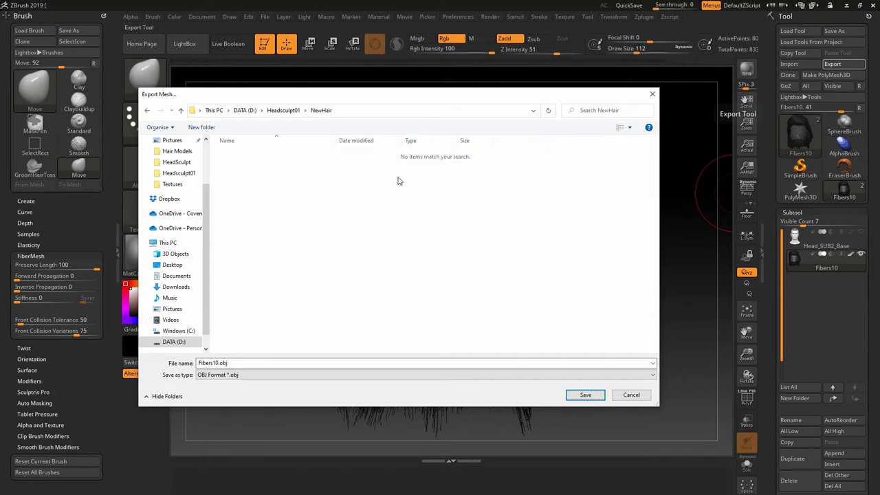
Step: Name the exported hair mesh Long_Hair_Fiber and save it in OBJ format in the NewHair folder
{"action": "left_click", "coordinate": [289, 362]}
{"action": "type", "text": "Long_Hair_"}
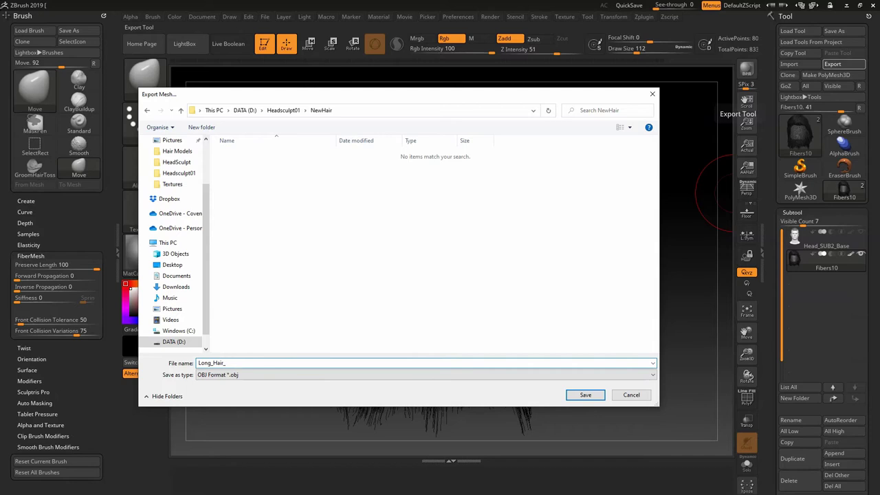
{"action": "type", "text": "Fiber"}
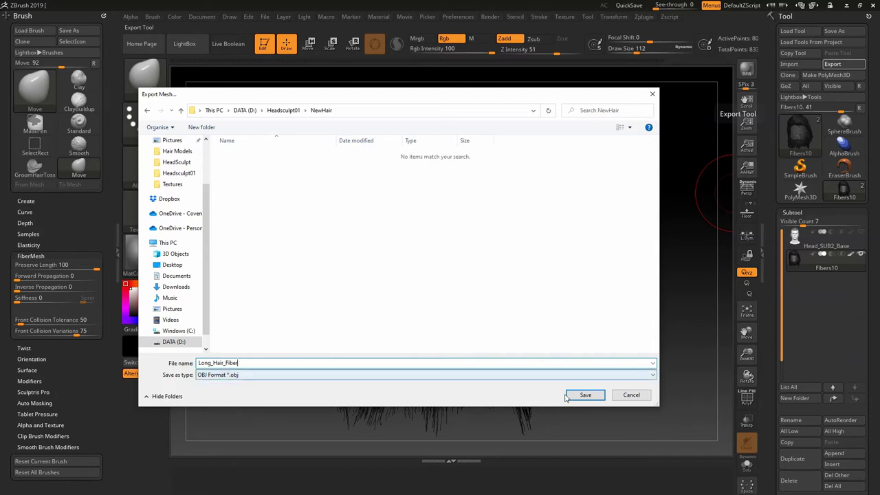
{"action": "left_click", "coordinate": [585, 395]}
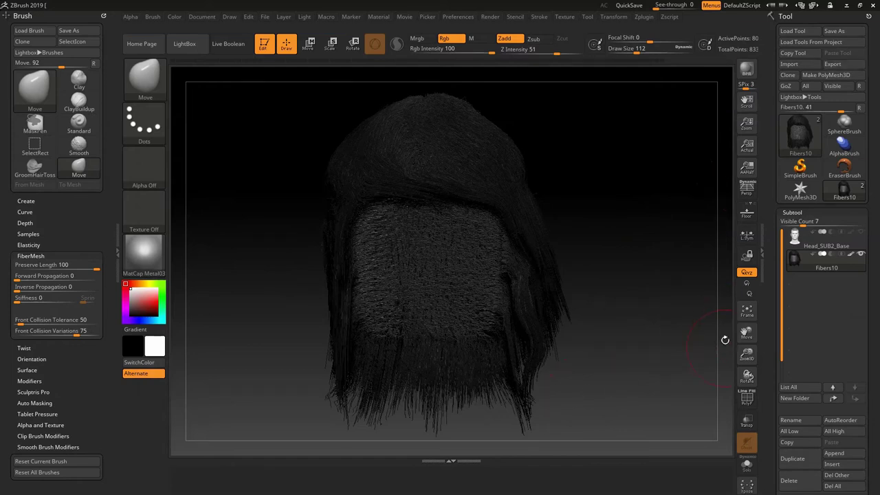
Step: Set the preview fibers visibility (PRE Vis) of the FiberMesh hair to 2 in the Preview Settings
{"action": "left_click_drag", "start_coordinate": [777, 267], "coordinate": [778, 181]}
{"action": "scroll", "coordinate": [777, 181], "scroll_direction": "down", "scroll_amount": 1}
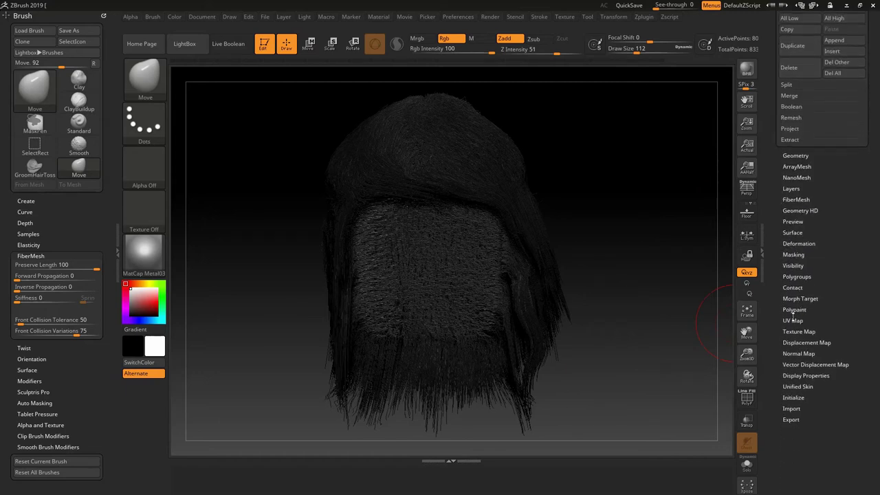
{"action": "left_click", "coordinate": [795, 199]}
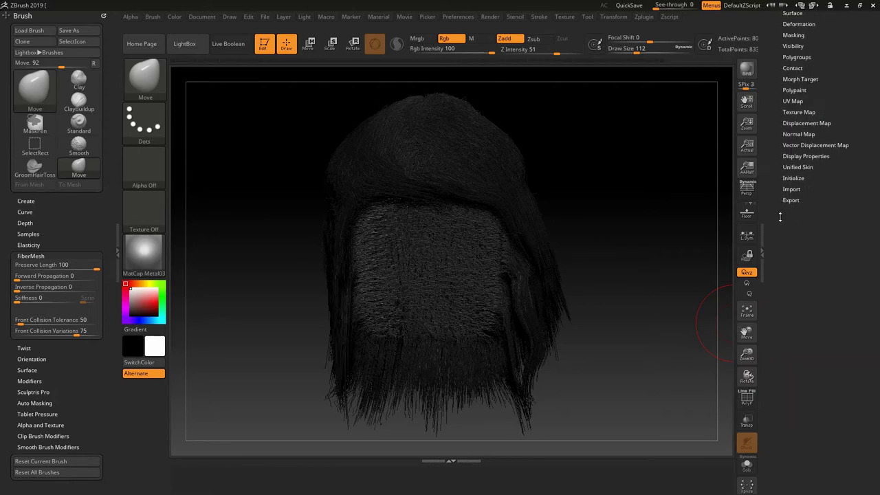
{"action": "left_click", "coordinate": [833, 272]}
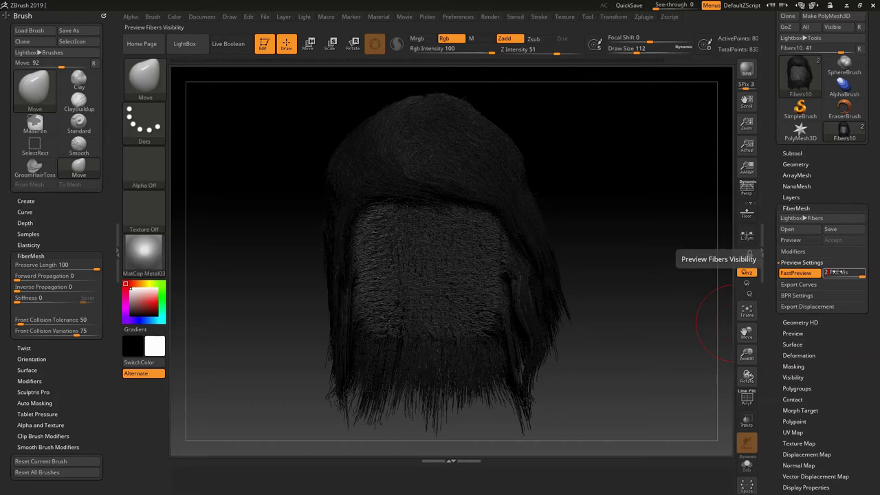
{"action": "type", "text": "2"}
{"action": "key", "text": "Return"}
{"action": "mouse_move", "coordinate": [575, 204]}
{"action": "left_mouse_down"}
{"action": "mouse_move", "coordinate": [670, 205]}
{"action": "mouse_move", "coordinate": [590, 197]}
{"action": "mouse_move", "coordinate": [585, 185]}
{"action": "mouse_move", "coordinate": [586, 199]}
{"action": "left_mouse_up"}
{"action": "mouse_move", "coordinate": [586, 198]}
{"action": "right_mouse_down", "text": "alt"}
{"action": "mouse_move", "coordinate": [664, 248]}
{"action": "mouse_move", "coordinate": [621, 249]}
{"action": "mouse_move", "coordinate": [603, 226]}
{"action": "mouse_move", "coordinate": [615, 235]}
{"action": "right_mouse_up", "text": "alt"}
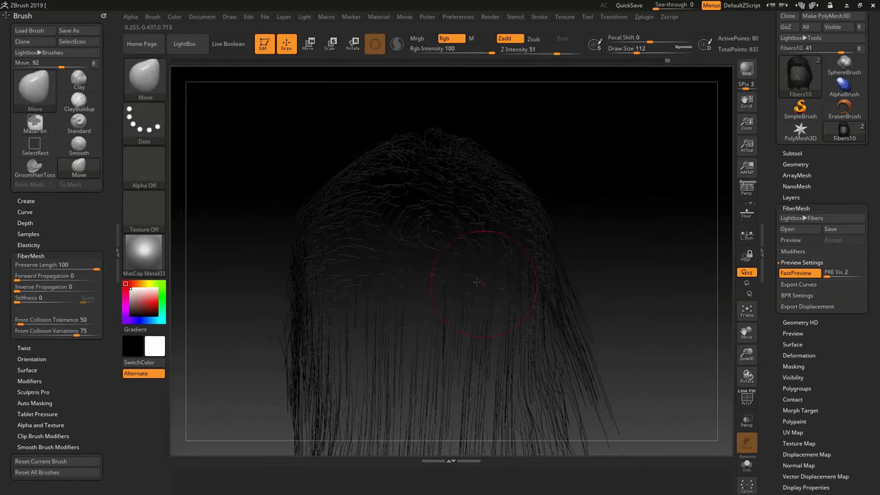
{"action": "mouse_move", "coordinate": [591, 197]}
{"action": "right_mouse_down", "text": "ctrl"}
{"action": "mouse_move", "coordinate": [585, 243]}
{"action": "mouse_move", "coordinate": [571, 204]}
{"action": "right_mouse_up", "text": "ctrl"}
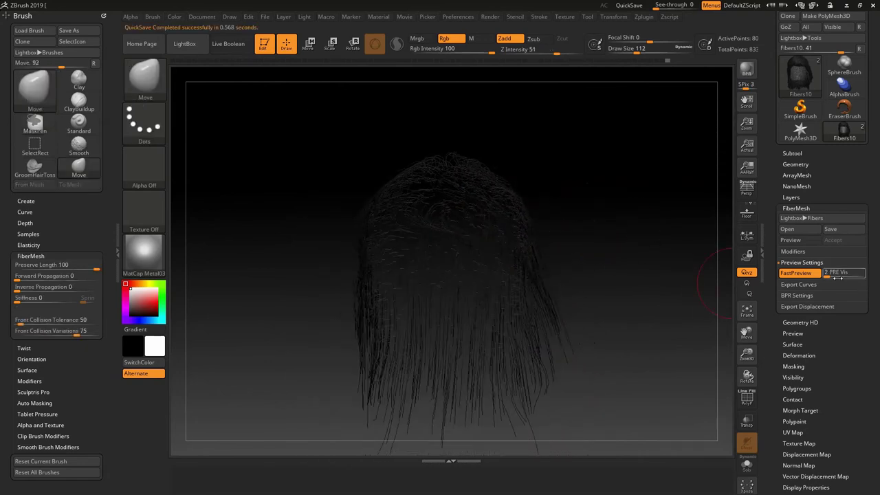
Step: Start exporting the fibers as curves and choose Maya Ascii Format (*.ma) as the file type
{"action": "left_click", "coordinate": [796, 284]}
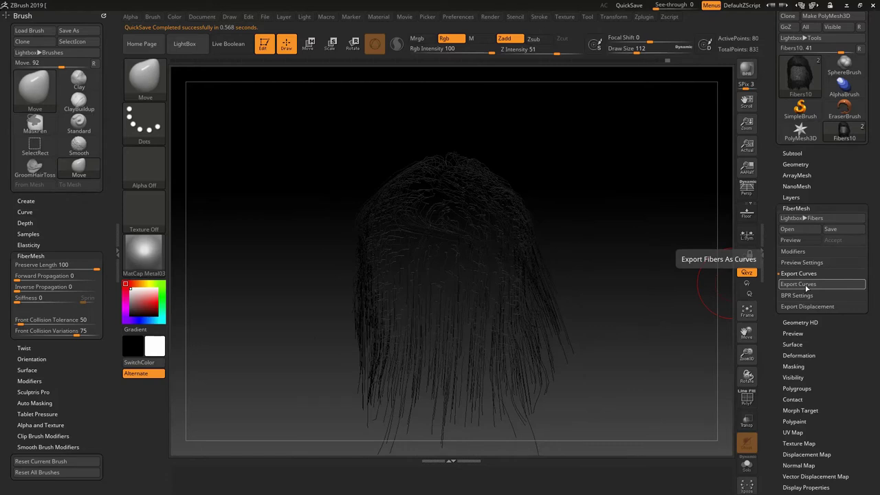
{"action": "left_click", "coordinate": [801, 284]}
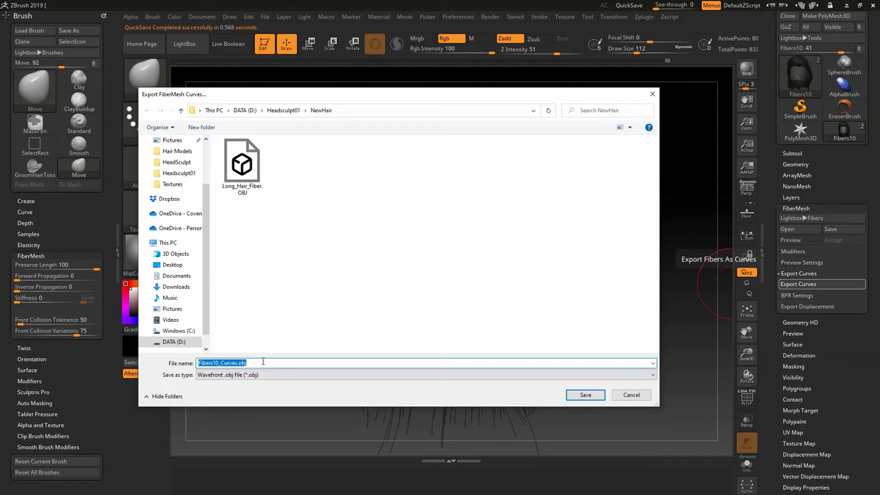
{"action": "left_click_drag", "start_coordinate": [393, 100], "coordinate": [331, 357]}
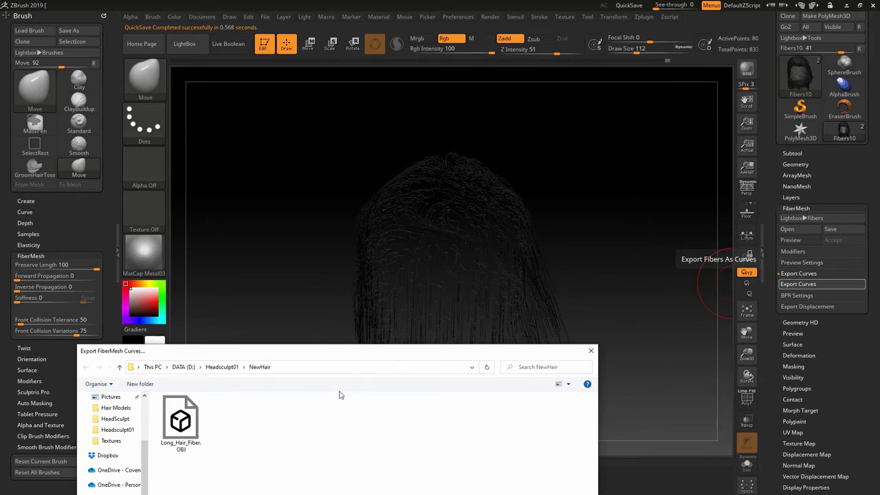
{"action": "left_click", "coordinate": [352, 354]}
{"action": "left_click_drag", "start_coordinate": [335, 165], "coordinate": [418, 97]}
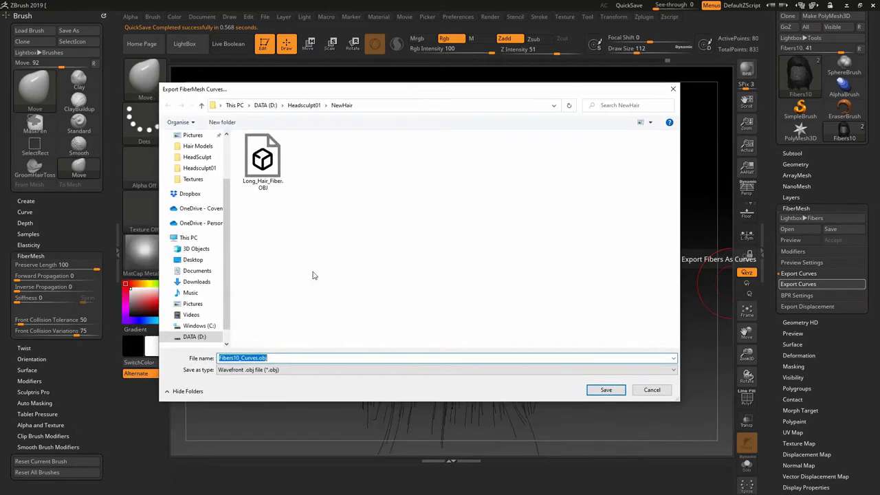
{"action": "left_click", "coordinate": [278, 370]}
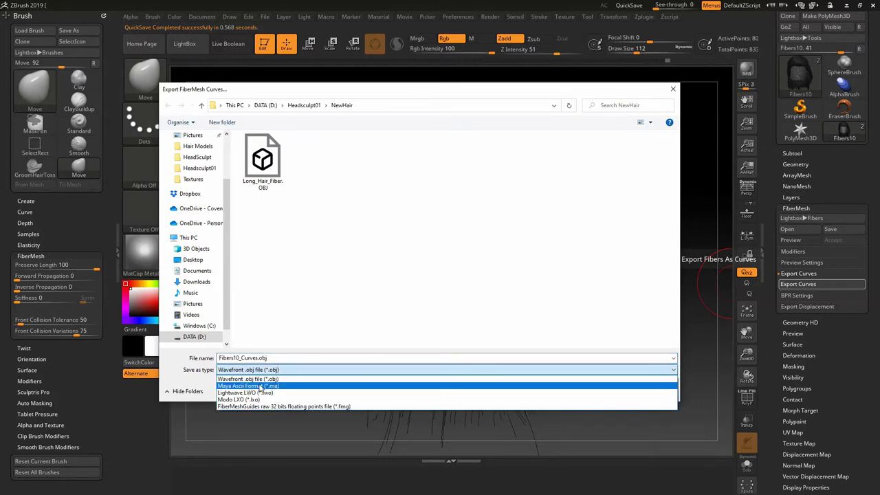
{"action": "left_click", "coordinate": [263, 386]}
Step: Name the curve file Long_Hair_Curv and save it in the NewHair folder
{"action": "double_click", "coordinate": [276, 357]}
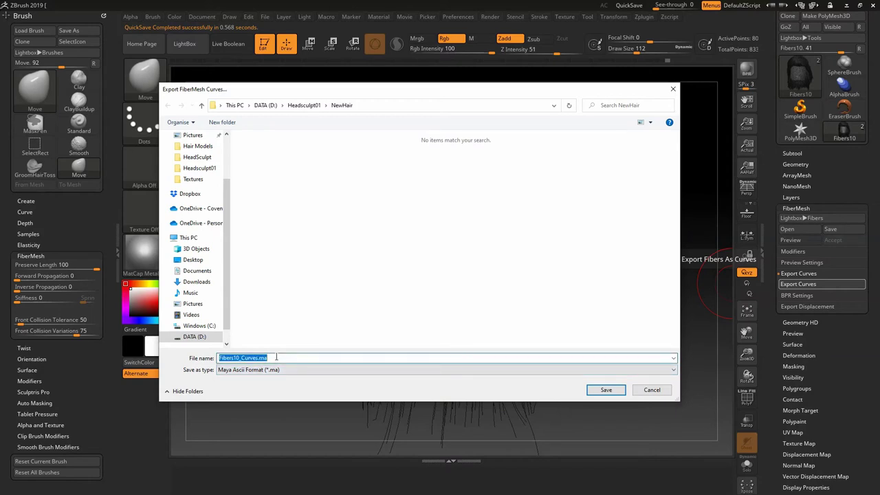
{"action": "type", "text": "Long_Ha"}
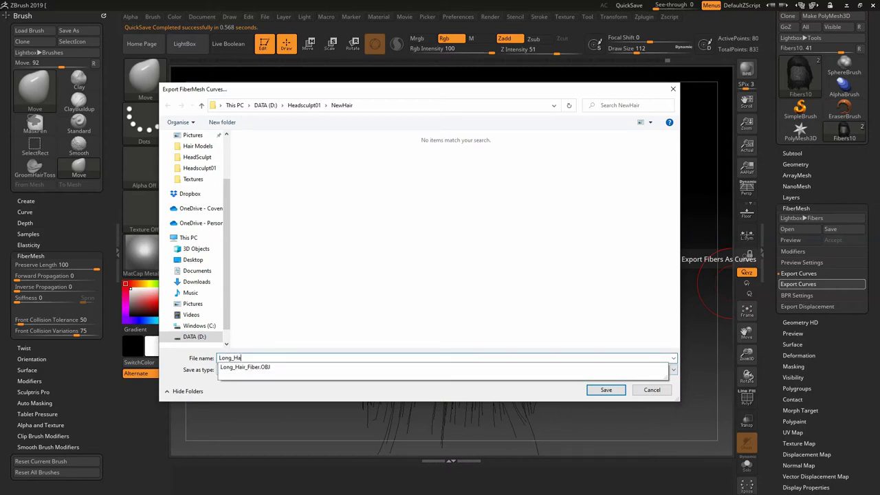
{"action": "type", "text": "ir_Cur"}
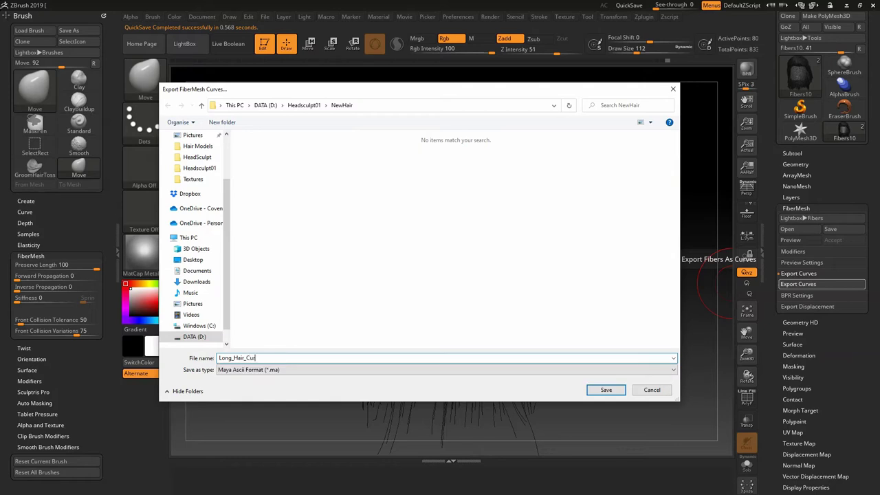
{"action": "type", "text": "v"}
{"action": "left_click", "coordinate": [605, 390]}
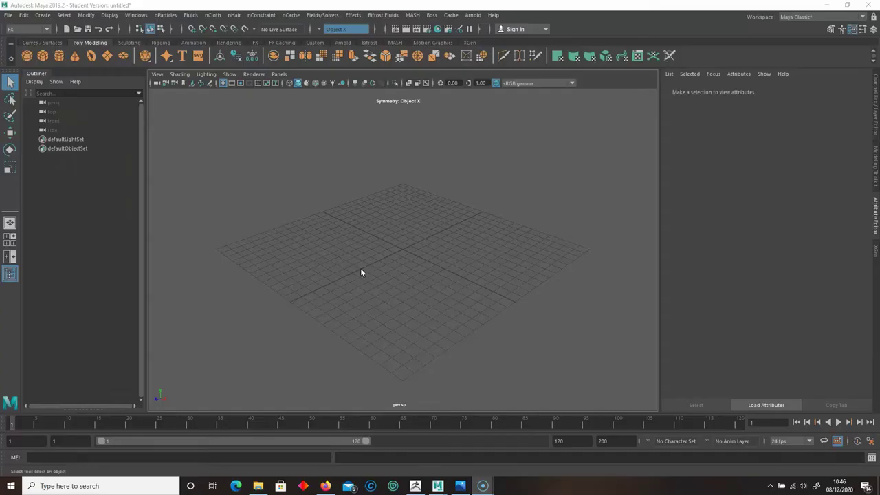
{"action": "left_click", "coordinate": [7, 14]}
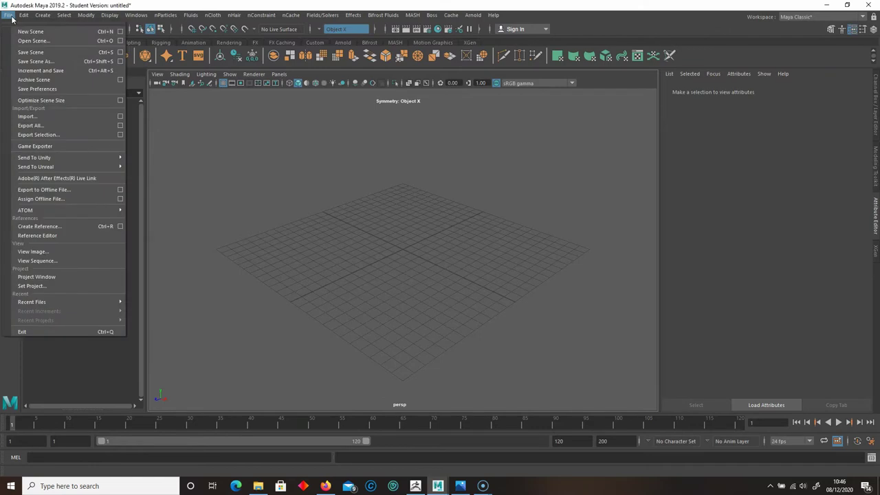
{"action": "left_click", "coordinate": [48, 117]}
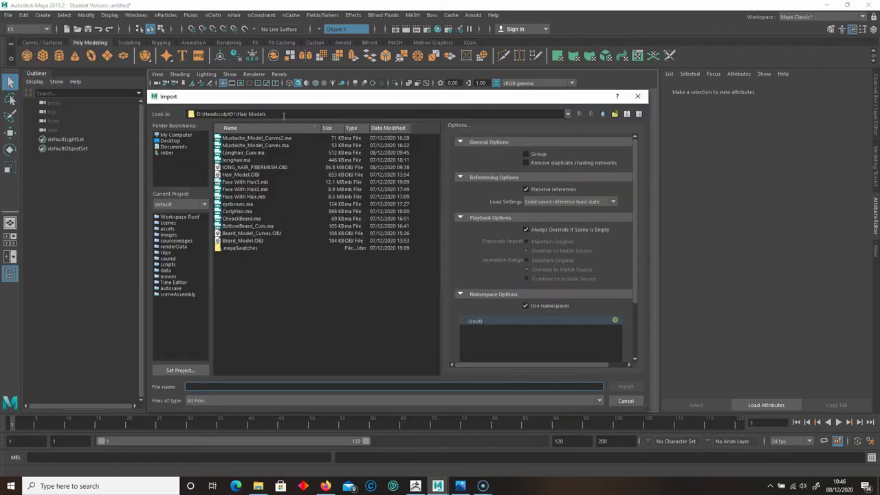
{"action": "mouse_move", "coordinate": [278, 97]}
{"action": "left_mouse_down"}
{"action": "mouse_move", "coordinate": [289, 94]}
{"action": "mouse_move", "coordinate": [290, 102]}
{"action": "left_mouse_up"}
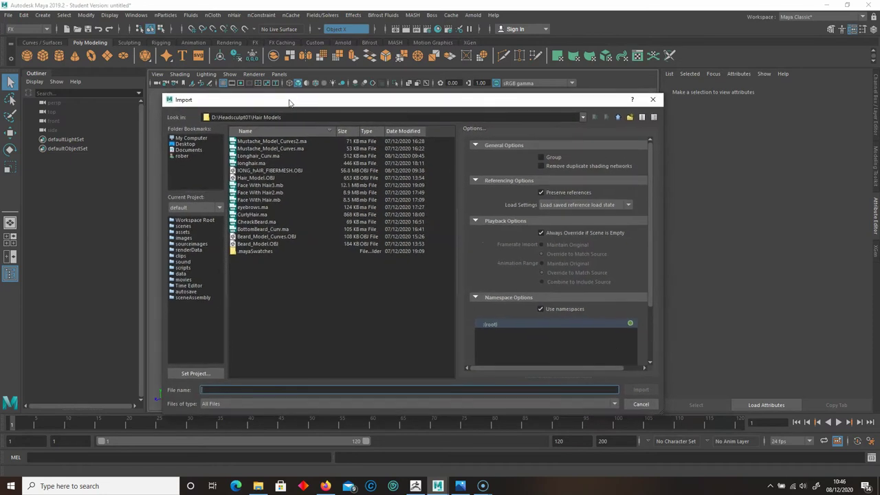
{"action": "left_click", "coordinate": [618, 117]}
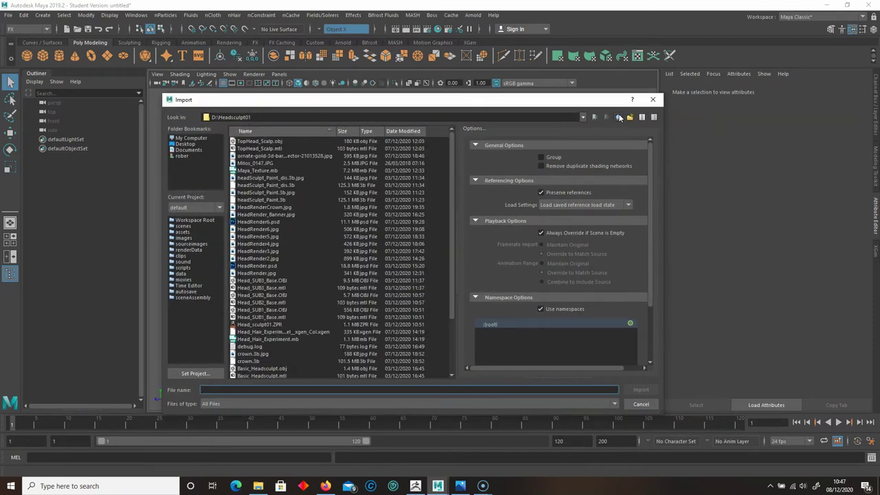
{"action": "left_click_drag", "start_coordinate": [454, 205], "coordinate": [455, 257]}
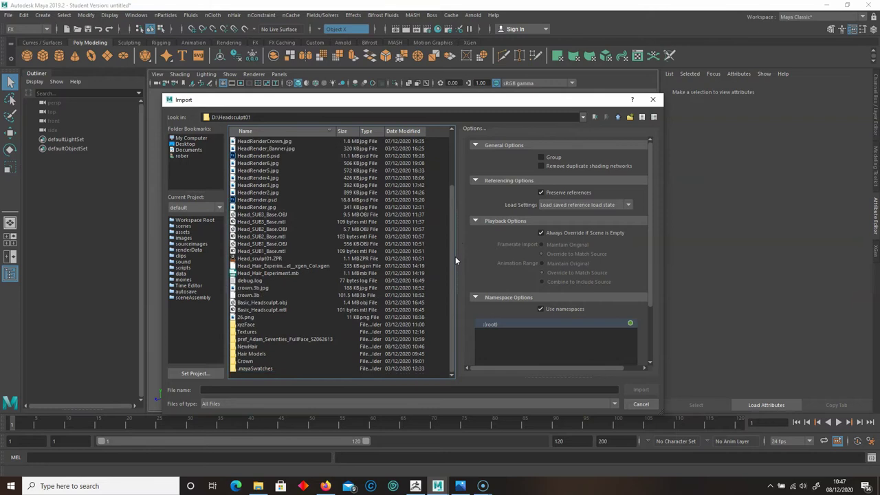
{"action": "left_click", "coordinate": [641, 403]}
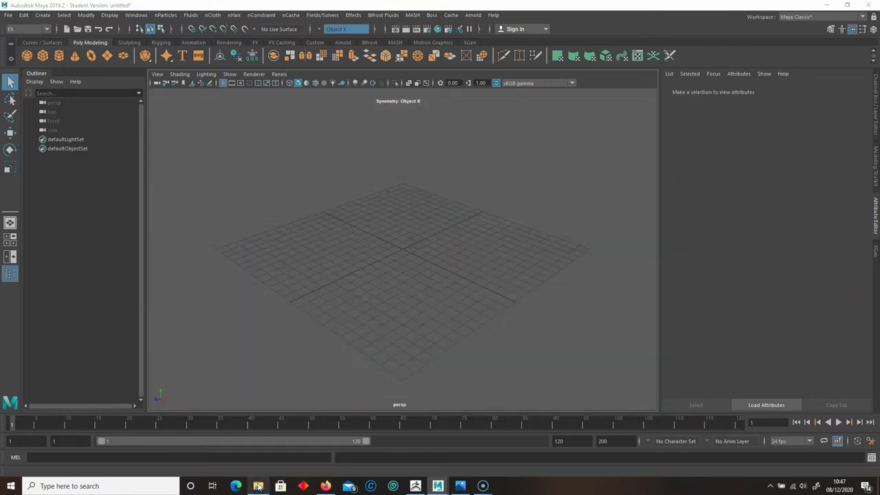
Step: Import Maya_Texture.mb from the Headsculpt01 folder in File Explorer into the empty Maya scene, accepting the student version notice
{"action": "left_click", "coordinate": [258, 486]}
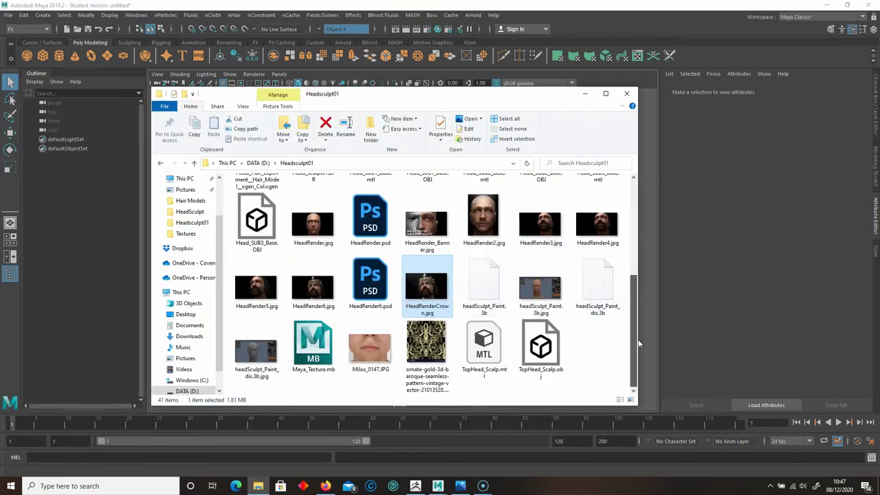
{"action": "left_click", "coordinate": [317, 338]}
{"action": "left_click_drag", "start_coordinate": [335, 95], "coordinate": [734, 115]}
{"action": "left_click_drag", "start_coordinate": [719, 370], "coordinate": [406, 289]}
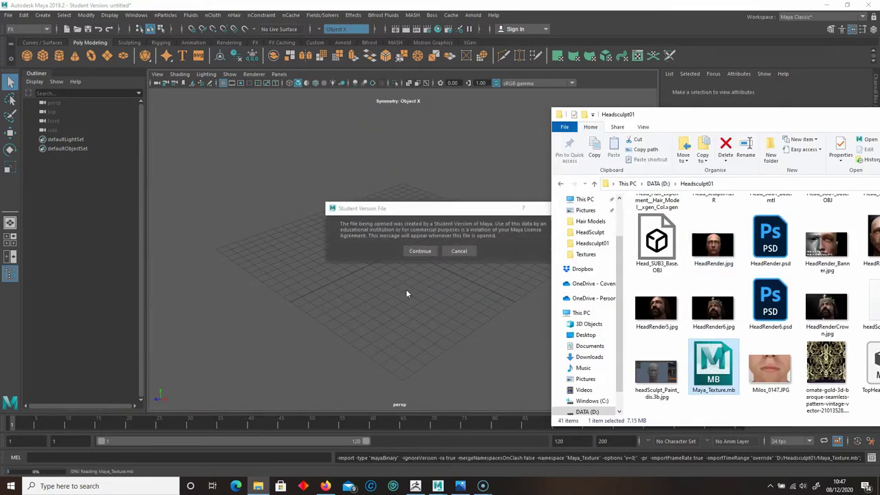
{"action": "left_click", "coordinate": [418, 251]}
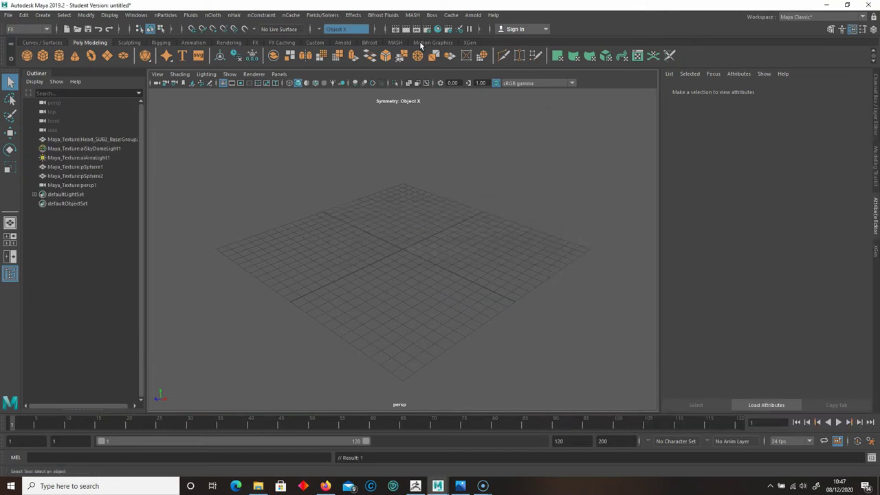
Step: Turn on textured display in the perspective view and frame the imported head in three-quarter view
{"action": "right_click_drag", "start_coordinate": [550, 246], "coordinate": [345, 235], "text": "alt"}
{"action": "middle_click_drag", "start_coordinate": [420, 130], "coordinate": [434, 277], "text": "alt"}
{"action": "right_click_drag", "start_coordinate": [434, 276], "coordinate": [410, 261], "text": "alt"}
{"action": "left_click", "coordinate": [323, 83]}
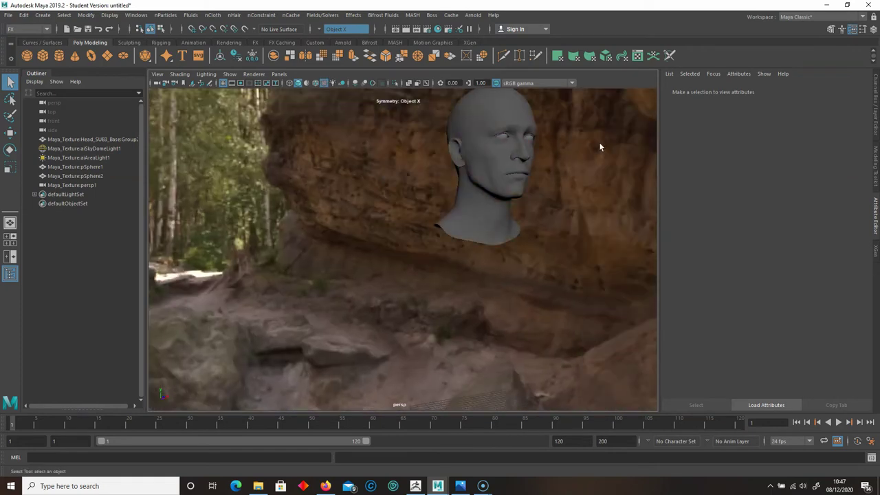
{"action": "right_click_drag", "start_coordinate": [581, 147], "coordinate": [532, 202], "text": "alt"}
{"action": "left_click_drag", "start_coordinate": [531, 202], "coordinate": [513, 203], "text": "alt"}
{"action": "middle_click_drag", "start_coordinate": [448, 161], "coordinate": [484, 164], "text": "alt"}
{"action": "middle_click_drag", "start_coordinate": [445, 130], "coordinate": [435, 190], "text": "alt"}
Step: Import the Long_Hair_Fiber.OBJ hair mesh from the Headsculpt01\NewHair folder into the scene with the head
{"action": "left_click", "coordinate": [10, 16]}
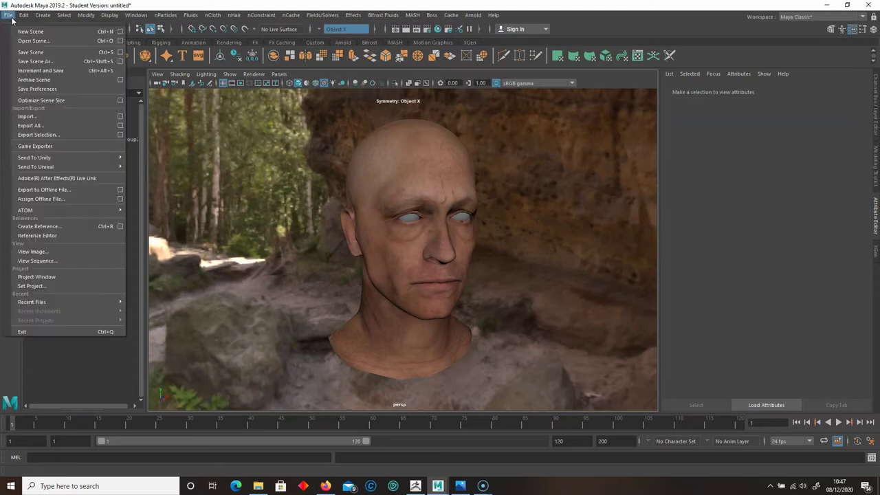
{"action": "left_click", "coordinate": [35, 118]}
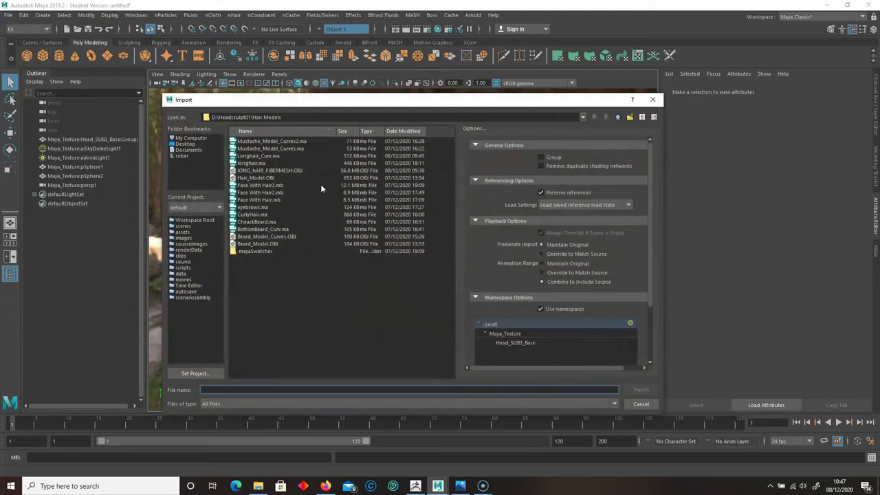
{"action": "left_click", "coordinate": [618, 117]}
{"action": "scroll", "coordinate": [286, 275], "scroll_direction": "down", "scroll_amount": 3}
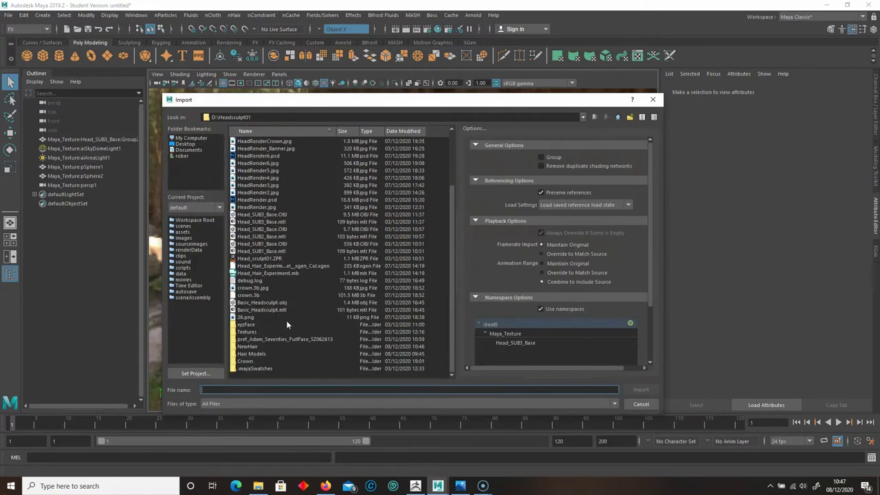
{"action": "double_click", "coordinate": [248, 346]}
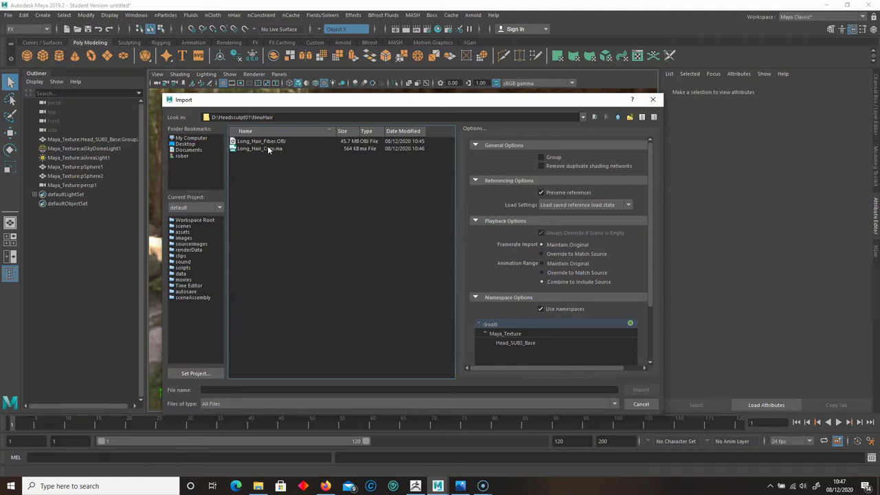
{"action": "double_click", "coordinate": [266, 142]}
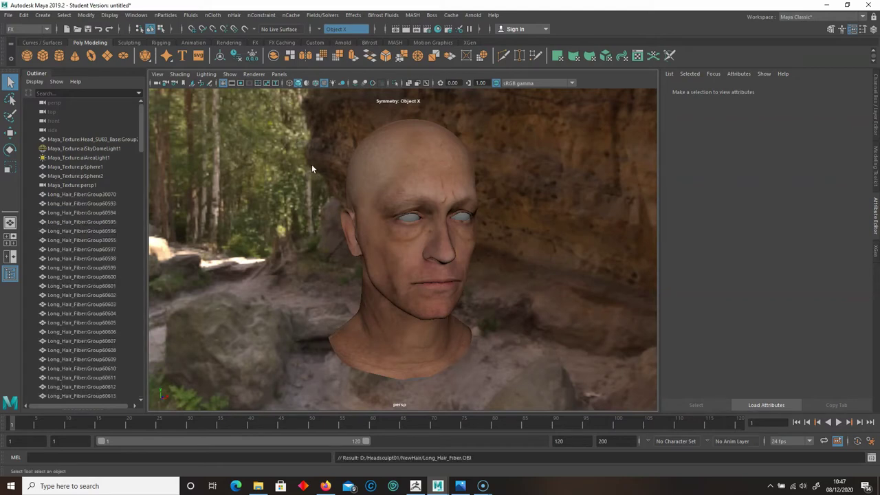
Step: Examine the imported hair mesh on the head from three-quarter and front views and up close at the crown
{"action": "left_click_drag", "start_coordinate": [565, 361], "coordinate": [523, 291], "text": "alt"}
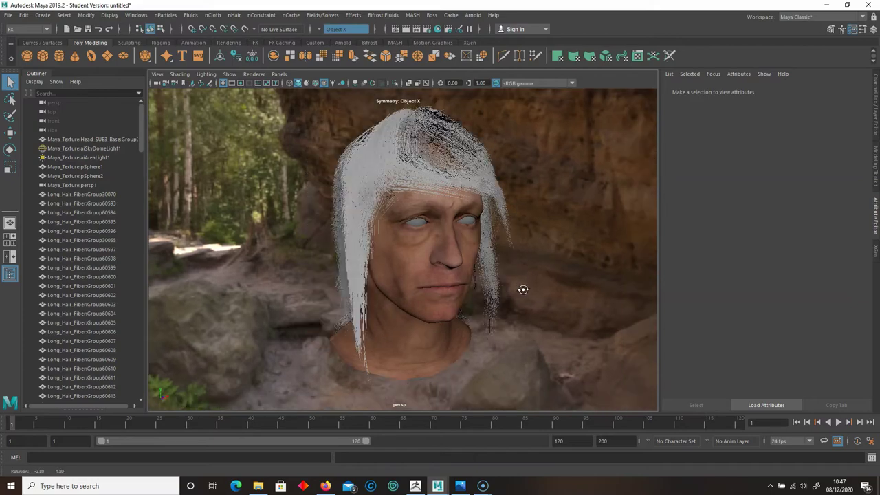
{"action": "left_click_drag", "start_coordinate": [579, 288], "coordinate": [364, 248], "text": "alt"}
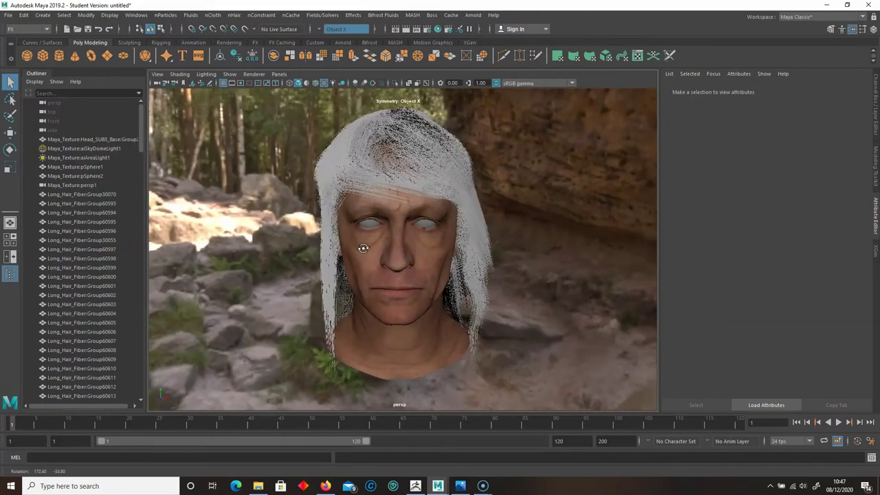
{"action": "right_click_drag", "start_coordinate": [363, 247], "coordinate": [534, 279], "text": "alt"}
{"action": "middle_click_drag", "start_coordinate": [440, 155], "coordinate": [476, 336], "text": "alt"}
{"action": "right_click_drag", "start_coordinate": [556, 259], "coordinate": [412, 200], "text": "alt"}
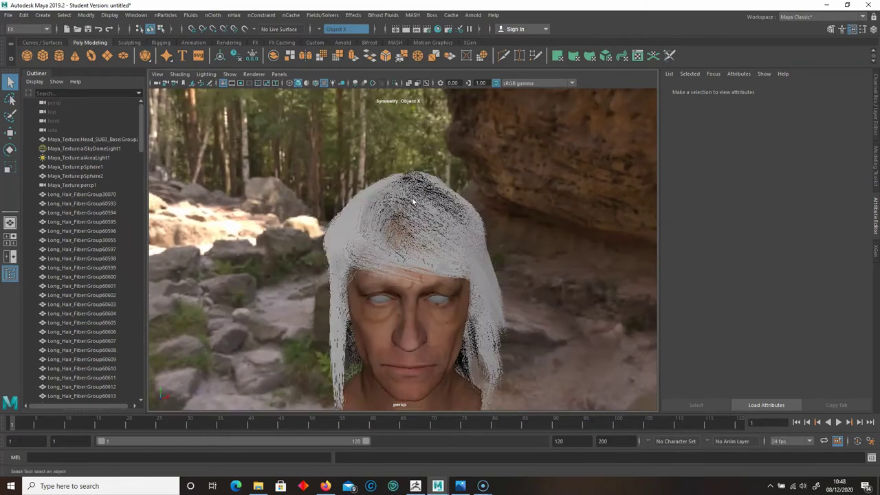
{"action": "middle_click_drag", "start_coordinate": [387, 222], "coordinate": [381, 182], "text": "alt"}
{"action": "mouse_move", "coordinate": [430, 276]}
{"action": "left_mouse_down", "text": "alt"}
{"action": "mouse_move", "coordinate": [449, 271]}
{"action": "mouse_move", "coordinate": [432, 285]}
{"action": "left_mouse_up", "text": "alt"}
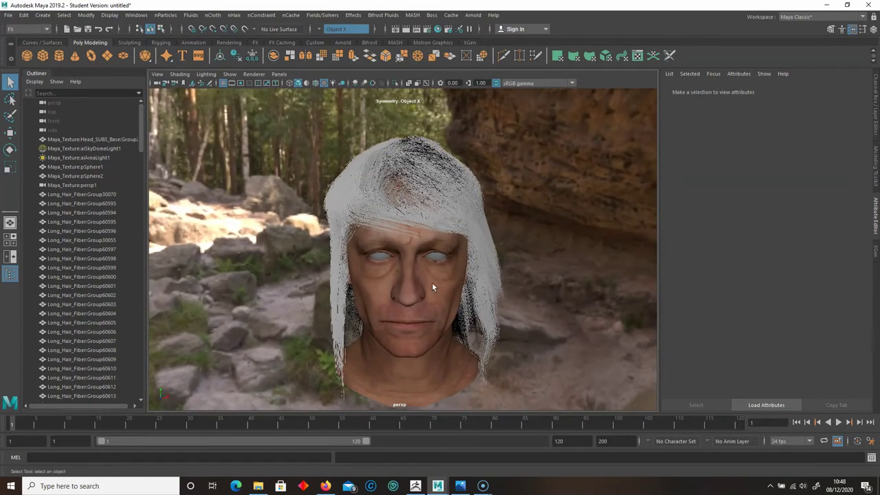
{"action": "middle_click_drag", "start_coordinate": [431, 285], "coordinate": [422, 277], "text": "alt"}
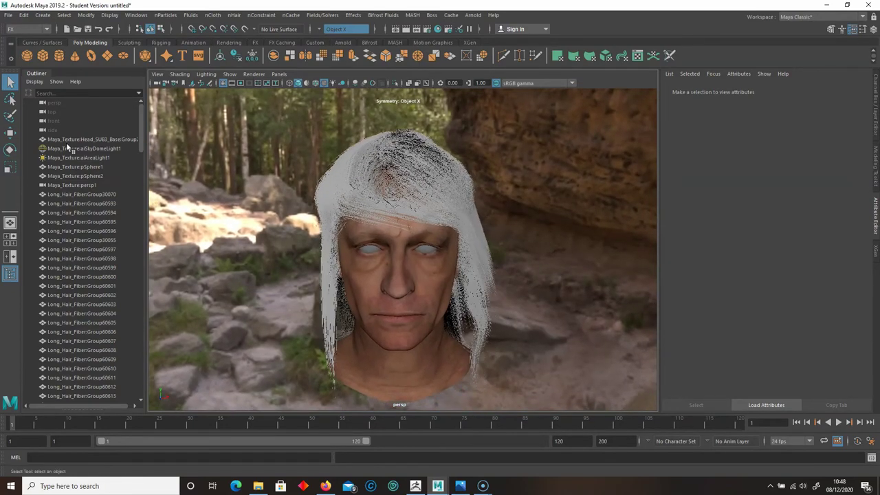
Step: Group all the Long_Hair_Fiber meshes, from Group30070 through Group60772, into a single group
{"action": "left_click", "coordinate": [71, 195]}
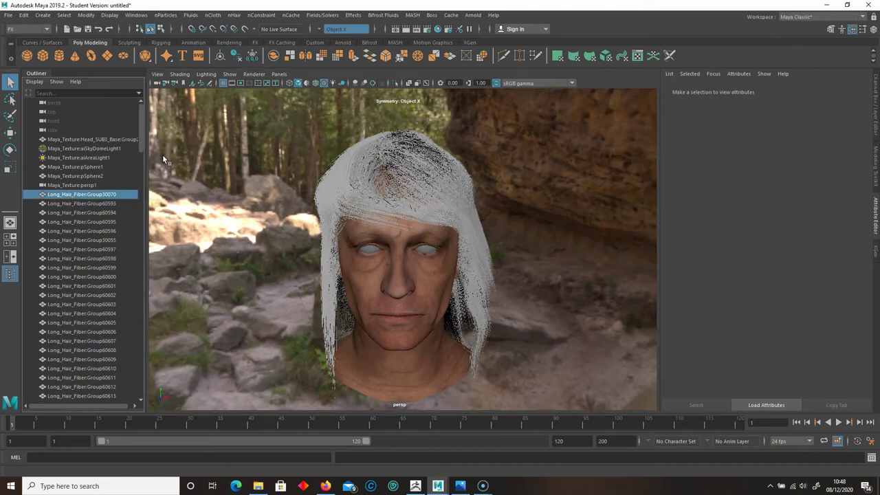
{"action": "left_click_drag", "start_coordinate": [144, 129], "coordinate": [137, 387]}
{"action": "left_click", "coordinate": [116, 377], "text": "shift"}
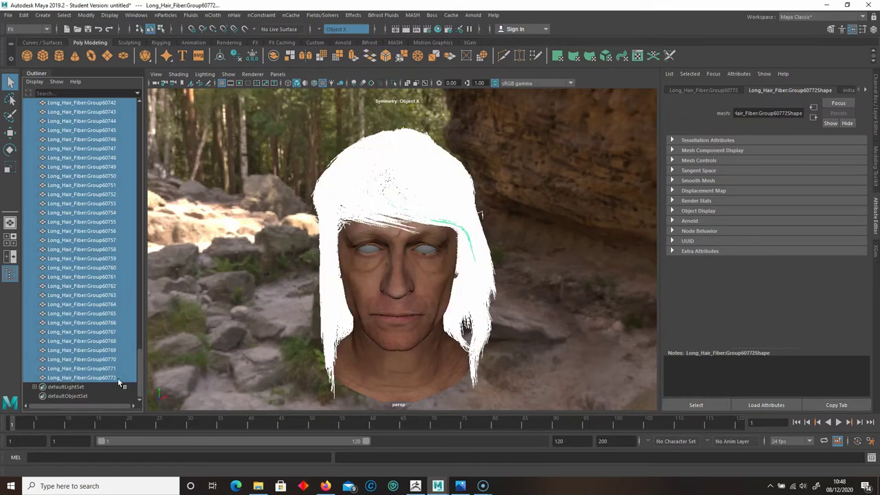
{"action": "key", "text": "ctrl+g"}
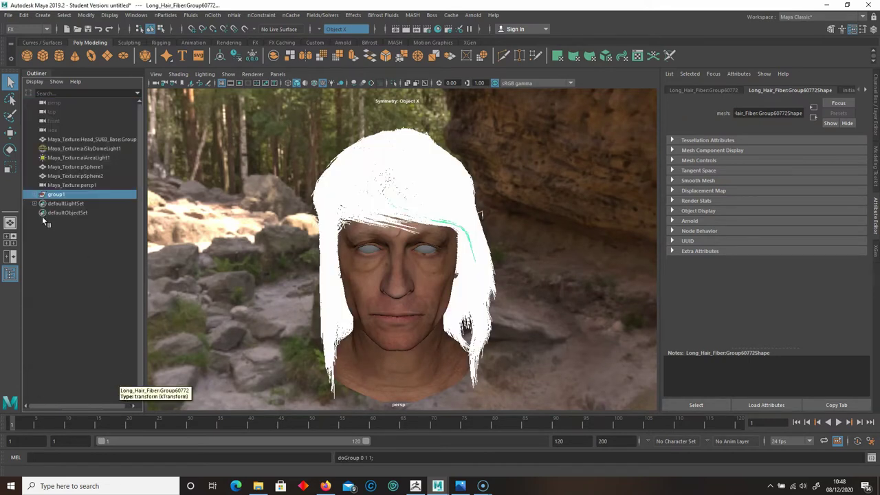
{"action": "left_click_drag", "start_coordinate": [280, 229], "coordinate": [309, 232], "text": "alt"}
{"action": "right_click_drag", "start_coordinate": [308, 231], "coordinate": [335, 248], "text": "alt"}
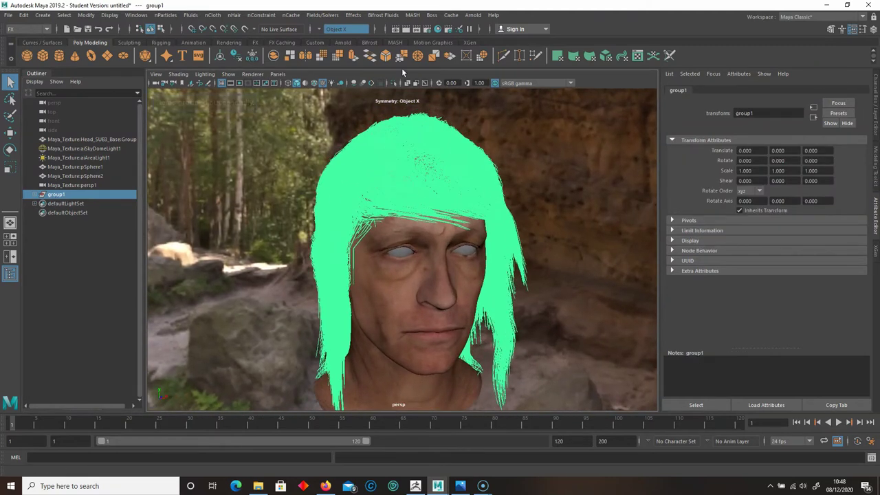
Step: Search the Hypershade node library for hair and create an aiStandardHair material
{"action": "left_click", "coordinate": [437, 30]}
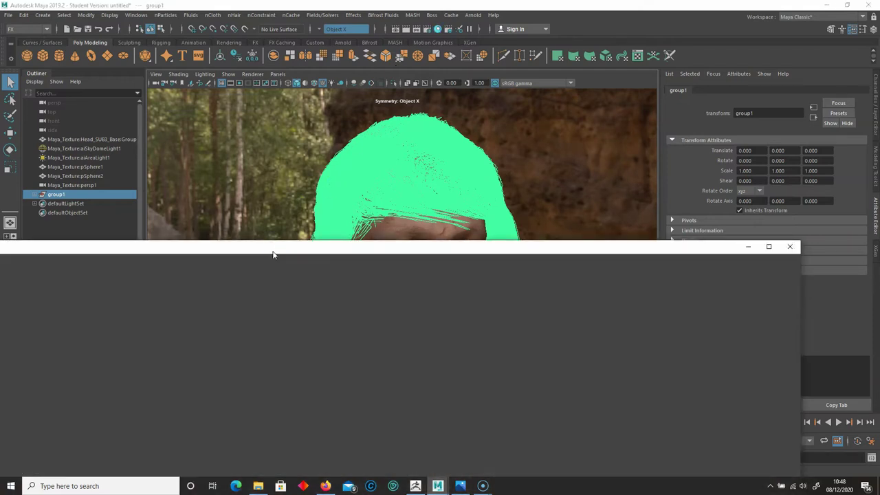
{"action": "left_click_drag", "start_coordinate": [353, 251], "coordinate": [372, 87]}
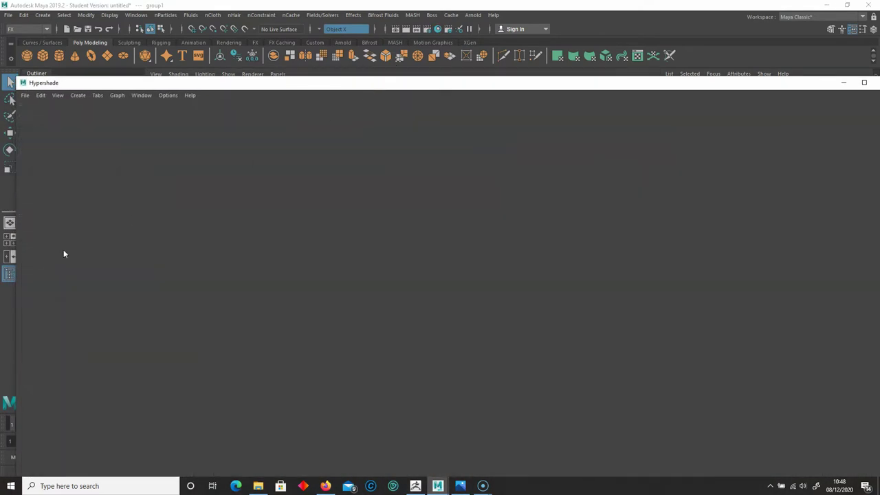
{"action": "left_click_drag", "start_coordinate": [242, 86], "coordinate": [230, 81]}
{"action": "left_click", "coordinate": [56, 225]}
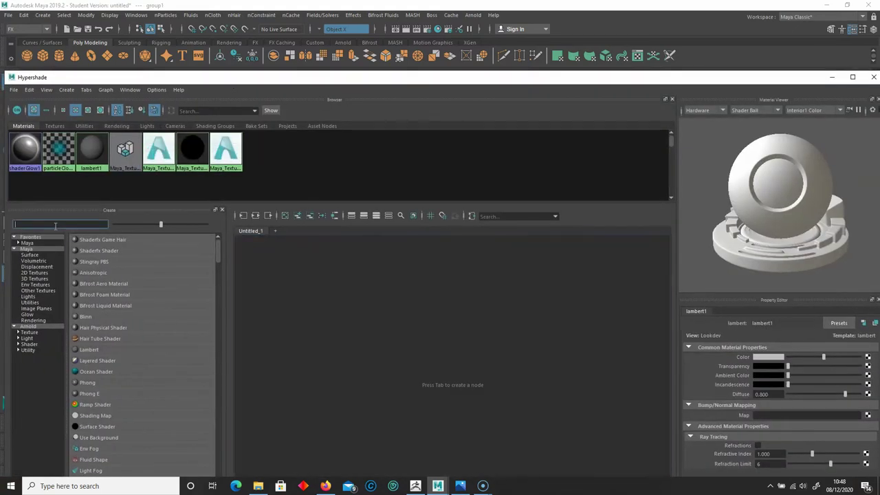
{"action": "type", "text": "hair"}
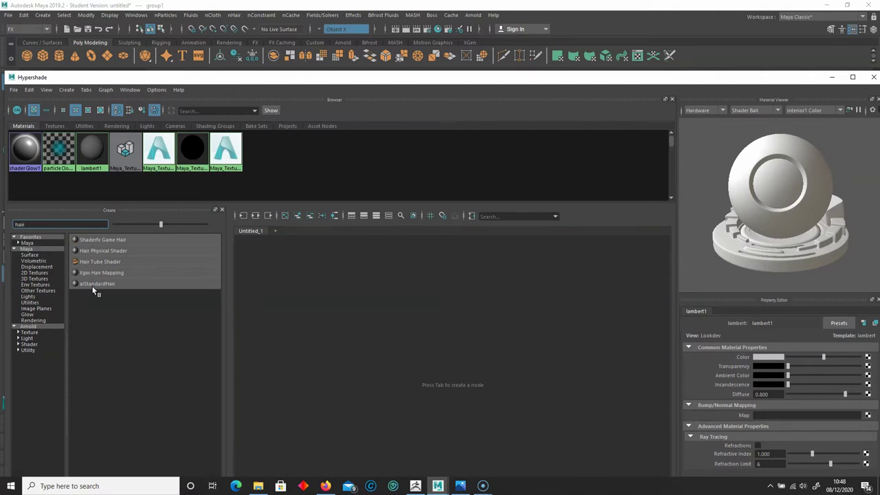
{"action": "left_click_drag", "start_coordinate": [97, 285], "coordinate": [472, 328]}
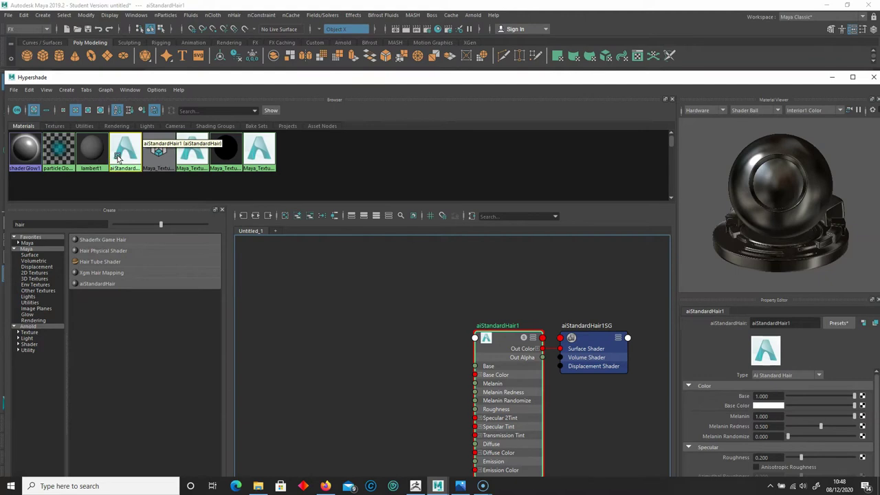
Step: Assign the aiStandardHair1 material to the whole hair group and close the Hypershade
{"action": "left_click_drag", "start_coordinate": [242, 77], "coordinate": [356, 370]}
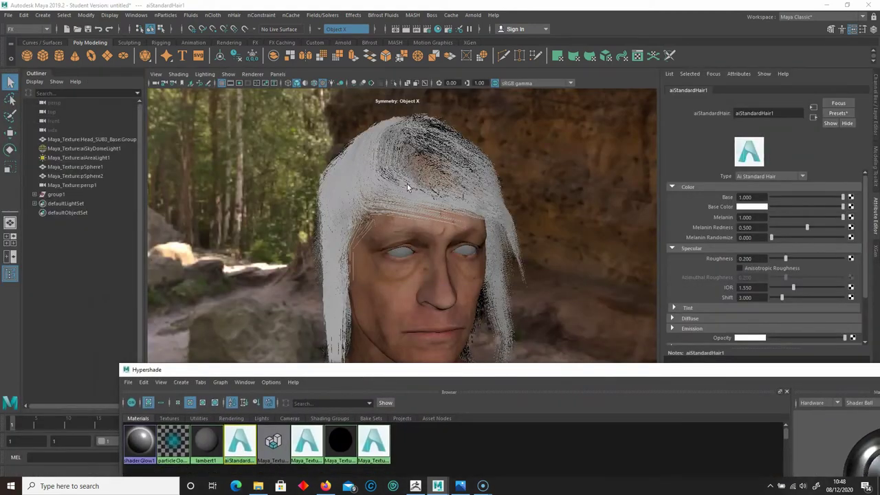
{"action": "left_click", "coordinate": [54, 196]}
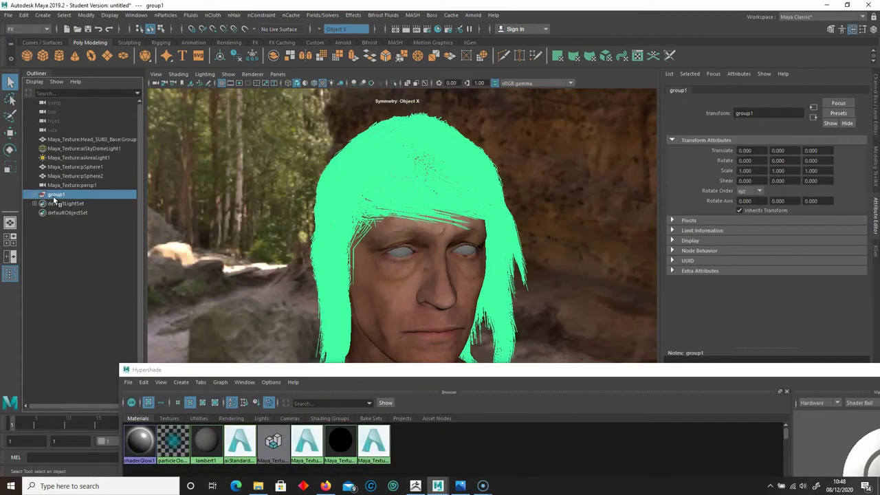
{"action": "right_click", "coordinate": [246, 442]}
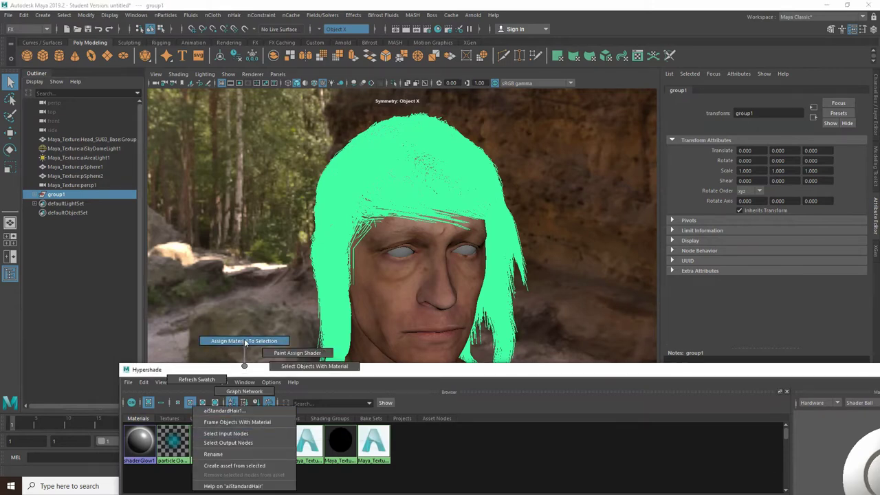
{"action": "left_click", "coordinate": [245, 340]}
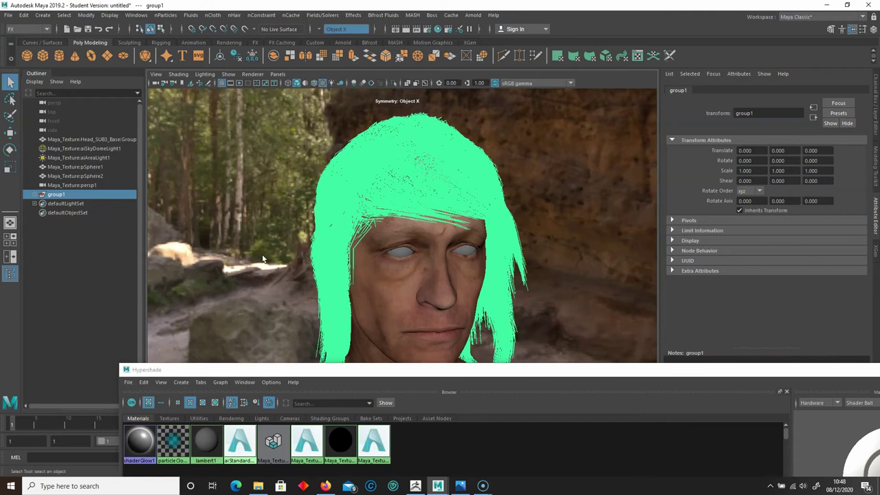
{"action": "left_click", "coordinate": [398, 338]}
{"action": "left_click_drag", "start_coordinate": [479, 373], "coordinate": [198, 365]}
{"action": "left_click", "coordinate": [710, 361]}
Step: Turn the view to the front of the head and start an interactive Arnold RenderView render
{"action": "left_click_drag", "start_coordinate": [550, 291], "coordinate": [481, 246], "text": "alt"}
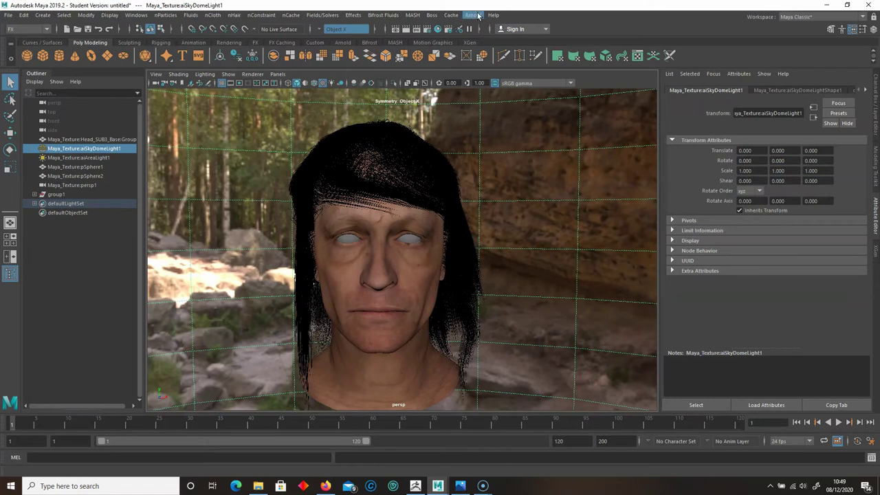
{"action": "left_click", "coordinate": [9, 16]}
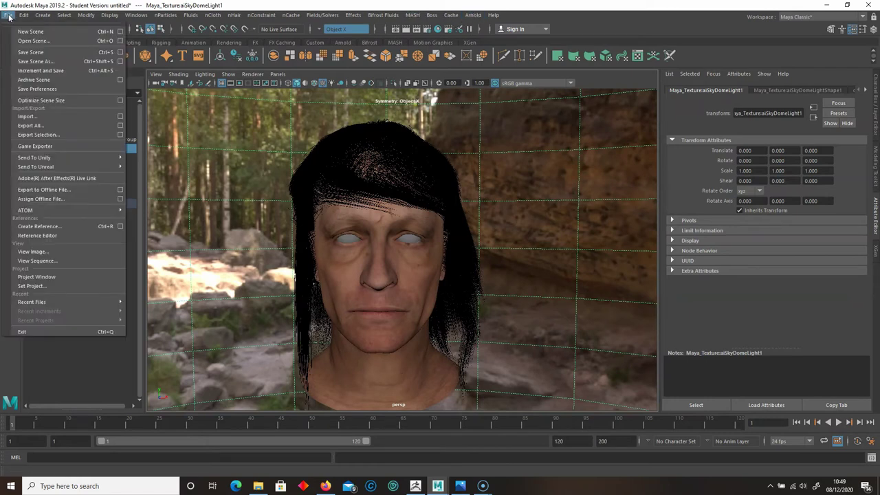
{"action": "left_click", "coordinate": [43, 111]}
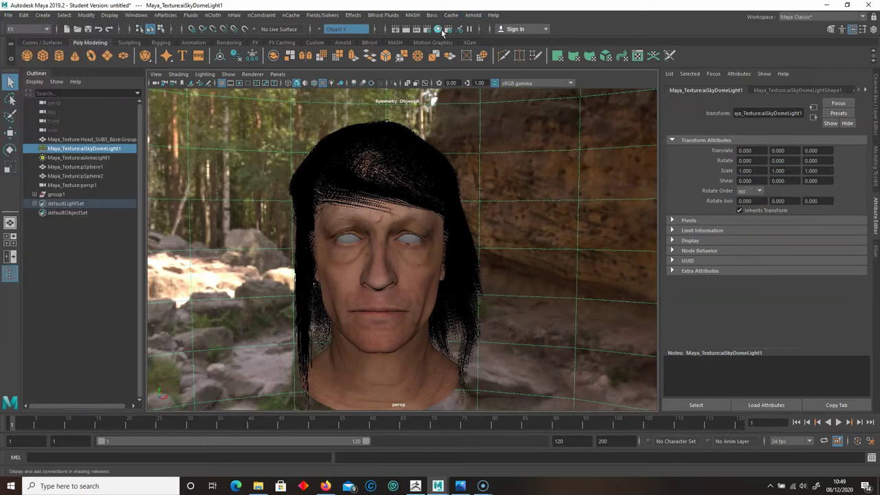
{"action": "left_click", "coordinate": [473, 15]}
{"action": "left_click", "coordinate": [493, 41]}
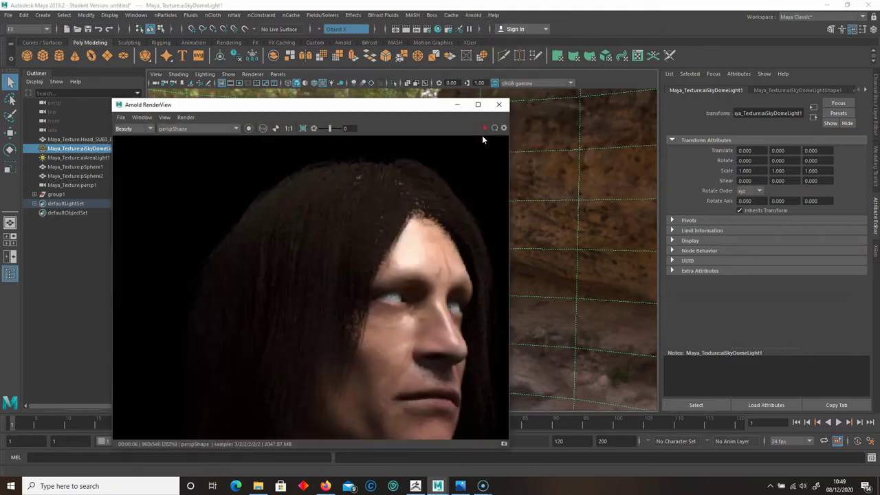
{"action": "left_click", "coordinate": [485, 128]}
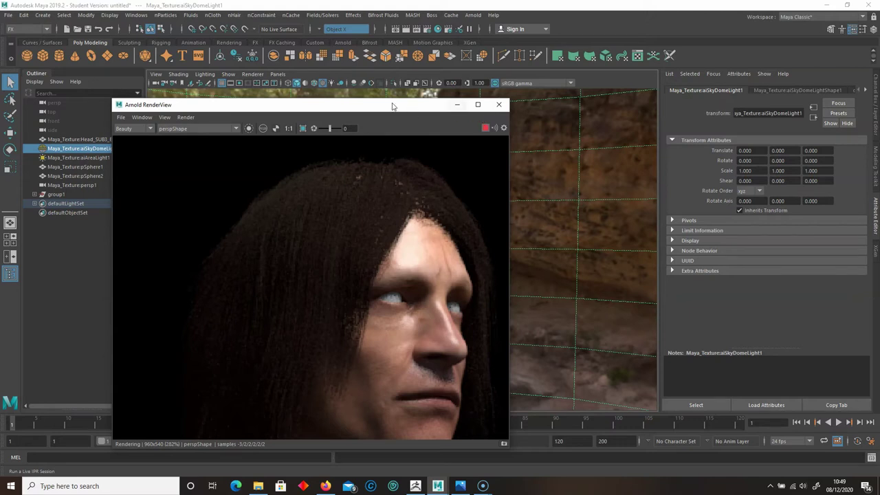
Step: Place the render window beside the viewport and reframe the head so more of the face and hair is rendered
{"action": "left_click_drag", "start_coordinate": [394, 105], "coordinate": [402, 88]}
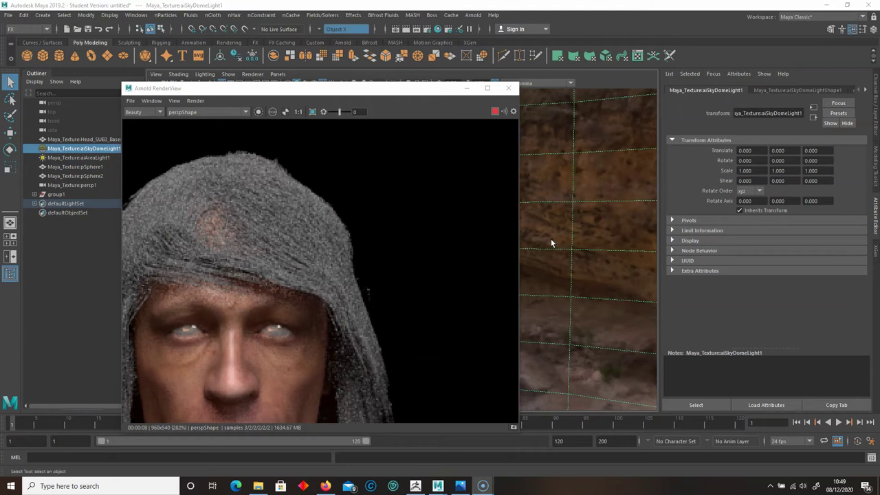
{"action": "left_click_drag", "start_coordinate": [350, 88], "coordinate": [690, 96]}
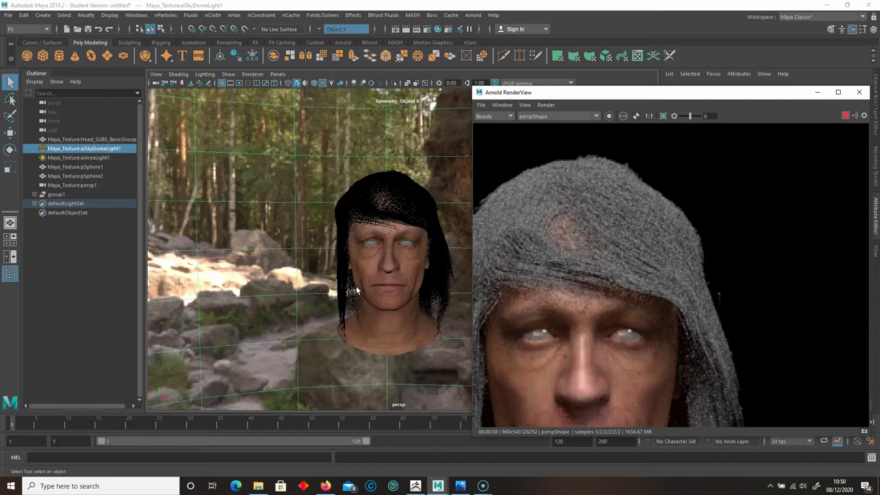
{"action": "mouse_move", "coordinate": [333, 257]}
{"action": "middle_mouse_down", "text": "alt"}
{"action": "mouse_move", "coordinate": [326, 250]}
{"action": "mouse_move", "coordinate": [359, 245]}
{"action": "mouse_move", "coordinate": [330, 248]}
{"action": "middle_mouse_up", "text": "alt"}
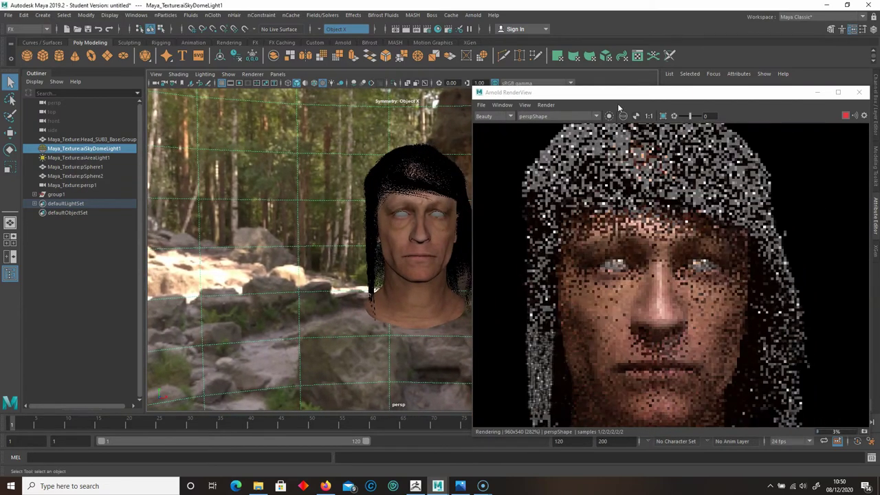
Step: Select one of the hair meshes and open its aiStandardHair1 material attributes at the specular tint settings
{"action": "left_click_drag", "start_coordinate": [621, 98], "coordinate": [356, 152]}
{"action": "left_click", "coordinate": [52, 196]}
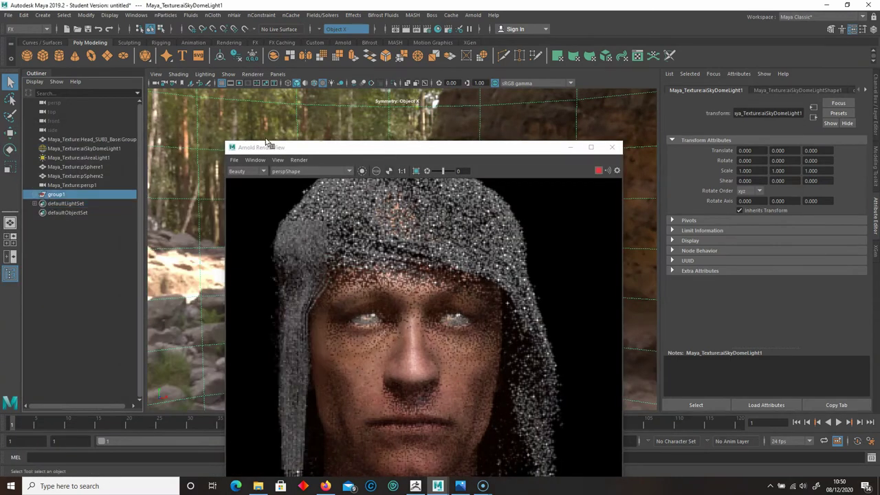
{"action": "left_click_drag", "start_coordinate": [418, 149], "coordinate": [259, 143]}
{"action": "left_click", "coordinate": [449, 177]}
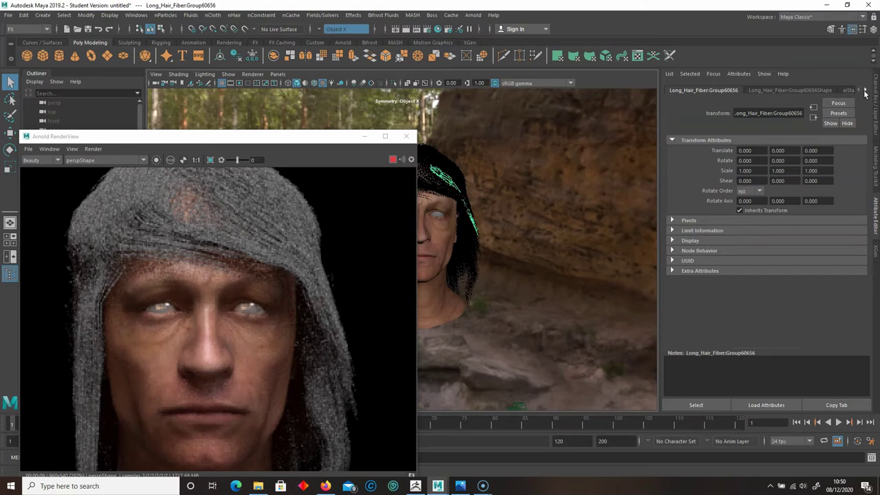
{"action": "left_click", "coordinate": [855, 90]}
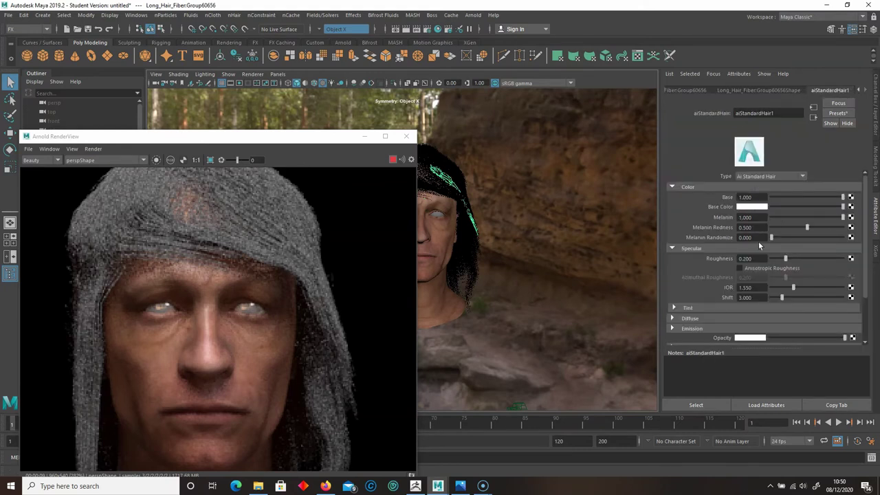
{"action": "scroll", "coordinate": [736, 275], "scroll_direction": "down", "scroll_amount": 3}
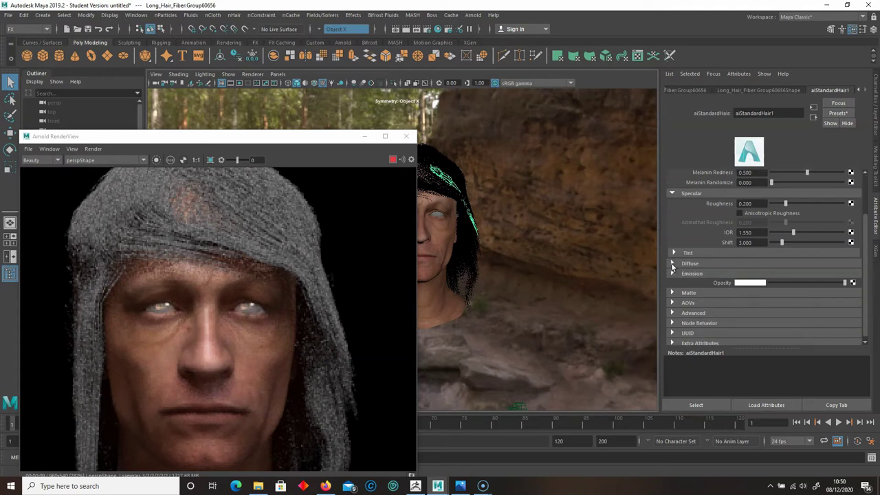
{"action": "left_click", "coordinate": [673, 253]}
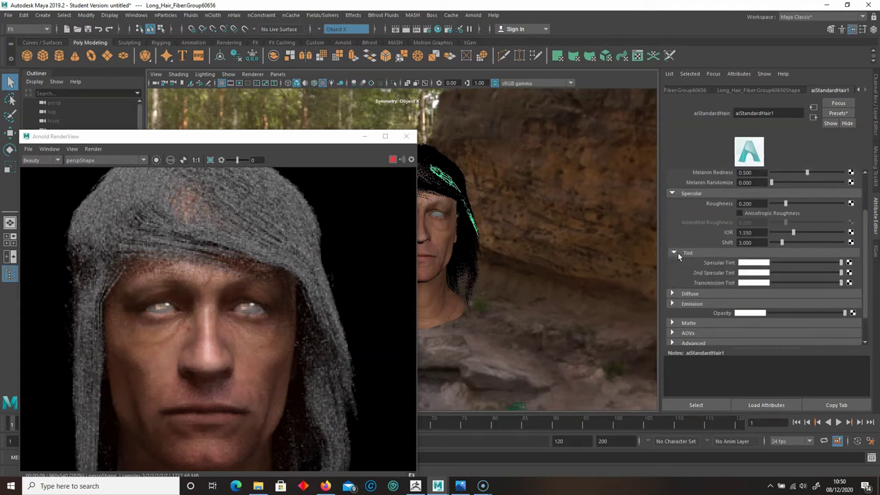
Step: Darken the hair material's specular tint to a very dark brown with hue about 23 and saturation about 0.33
{"action": "left_click_drag", "start_coordinate": [829, 264], "coordinate": [801, 262]}
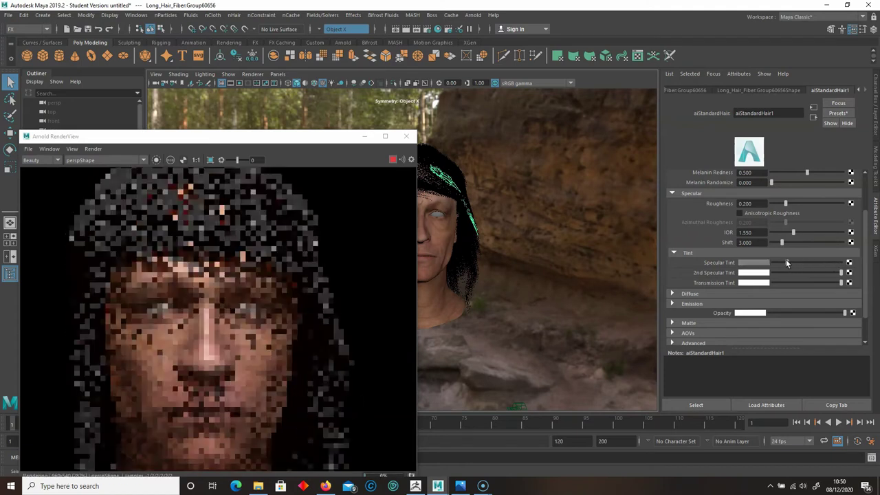
{"action": "left_click", "coordinate": [776, 262]}
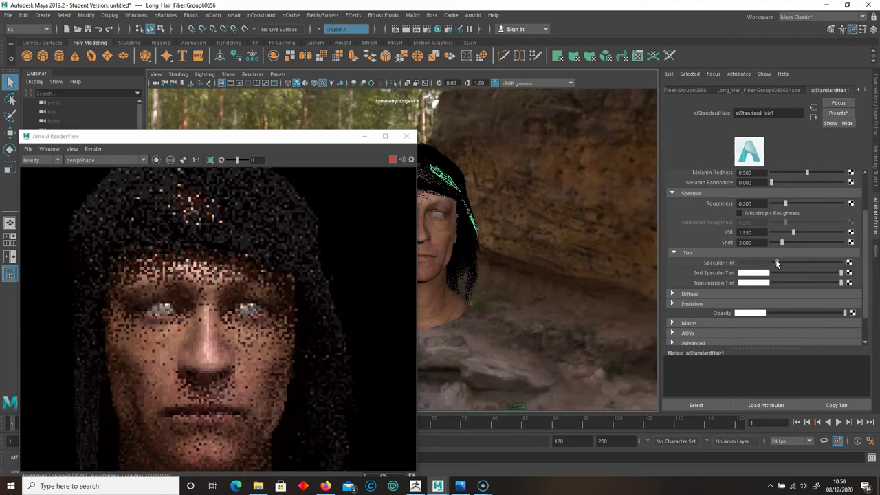
{"action": "left_click", "coordinate": [779, 263]}
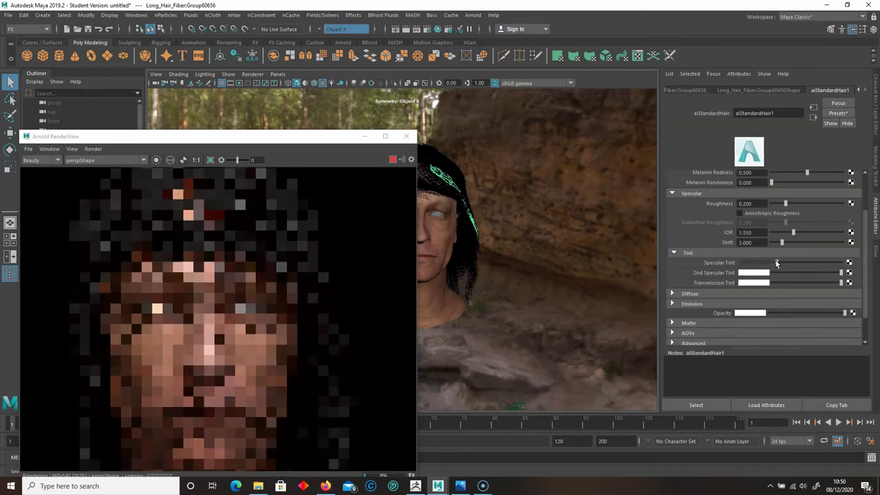
{"action": "left_click", "coordinate": [756, 262]}
{"action": "left_click", "coordinate": [754, 286]}
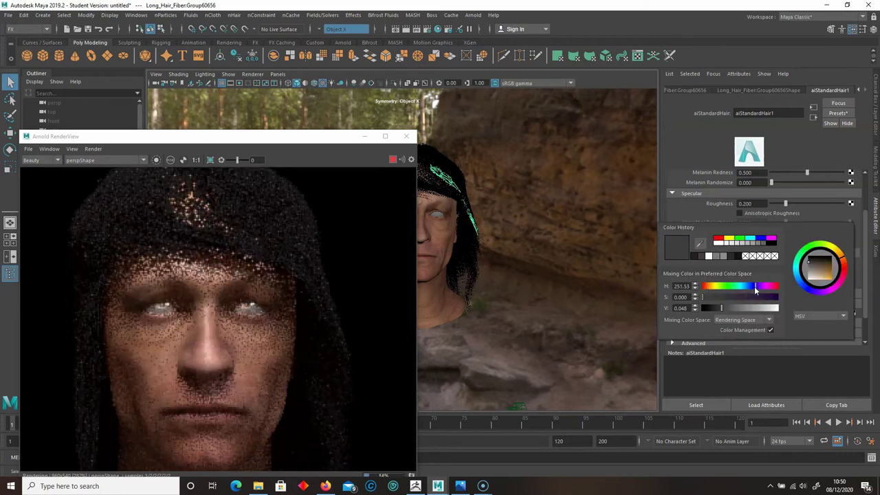
{"action": "left_click", "coordinate": [712, 288]}
{"action": "left_click_drag", "start_coordinate": [713, 290], "coordinate": [710, 288]}
{"action": "left_click", "coordinate": [727, 297]}
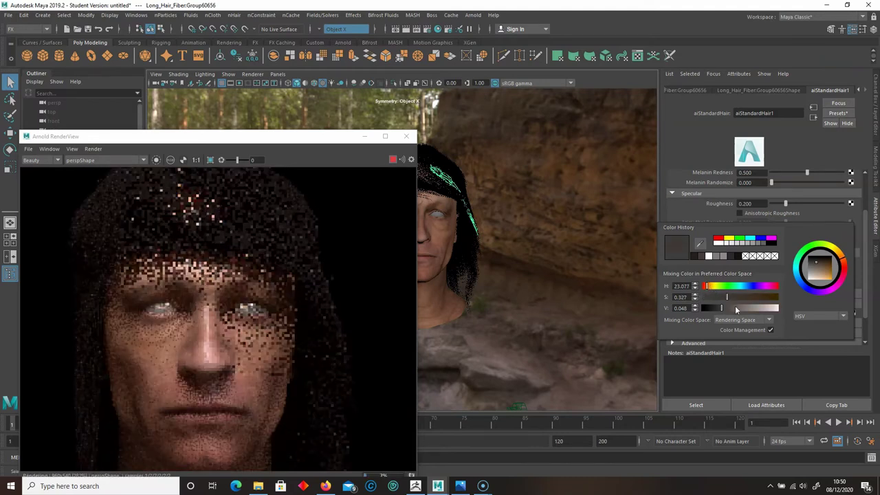
{"action": "left_click", "coordinate": [726, 308]}
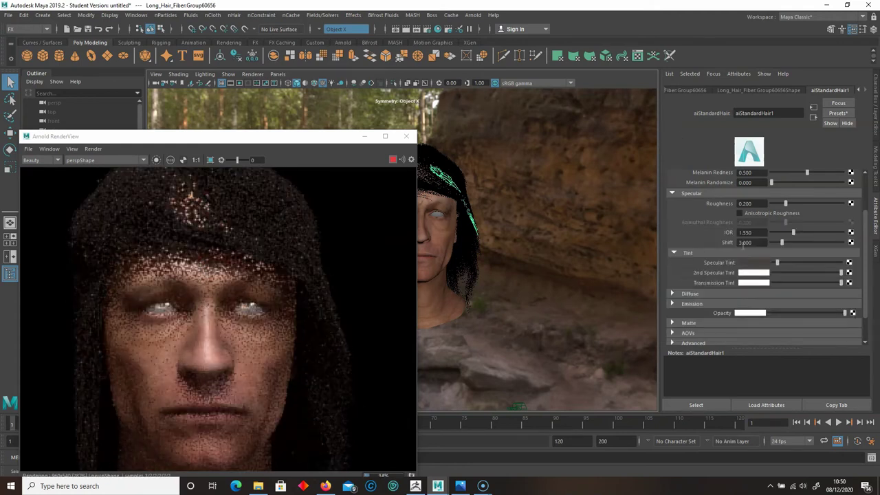
Step: Examine the darkened hair around the forehead and crown in the Arnold render, and close the render window
{"action": "left_click_drag", "start_coordinate": [214, 137], "coordinate": [235, 135]}
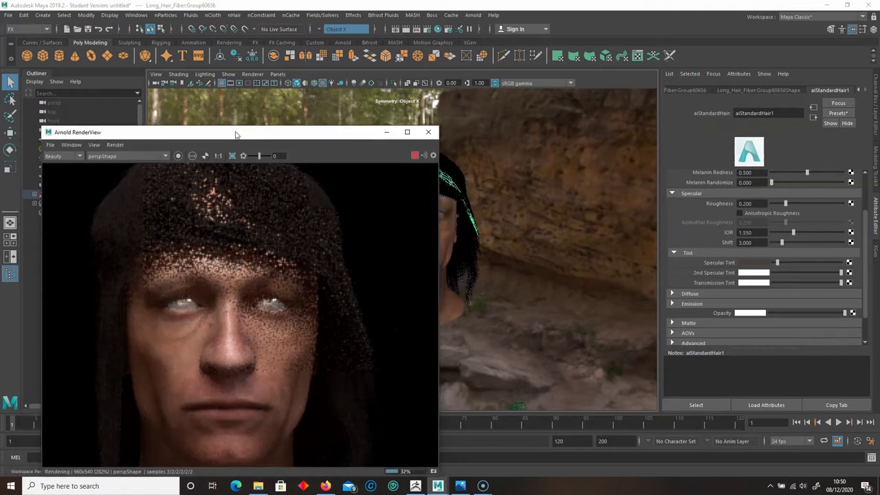
{"action": "scroll", "coordinate": [202, 244], "scroll_direction": "up", "scroll_amount": 1}
{"action": "middle_click_drag", "start_coordinate": [203, 245], "coordinate": [248, 267]}
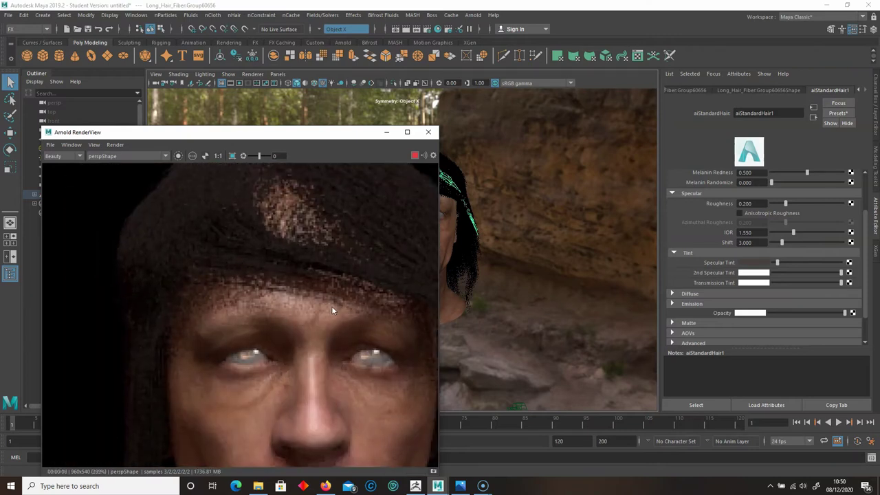
{"action": "middle_click_drag", "start_coordinate": [318, 273], "coordinate": [218, 273]}
{"action": "scroll", "coordinate": [218, 274], "scroll_direction": "down", "scroll_amount": 3}
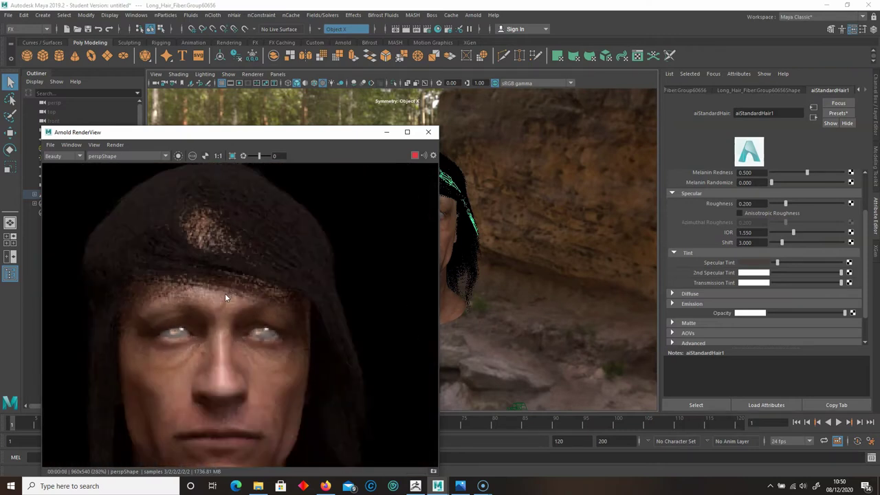
{"action": "left_click", "coordinate": [428, 132]}
Step: Import the Long_Hair_Curv.ma curve file from the NewHair folder into the head scene
{"action": "left_click", "coordinate": [490, 167]}
{"action": "right_click_drag", "start_coordinate": [490, 167], "coordinate": [519, 211], "text": "alt"}
{"action": "middle_click_drag", "start_coordinate": [518, 211], "coordinate": [484, 220], "text": "alt"}
{"action": "left_click", "coordinate": [8, 15]}
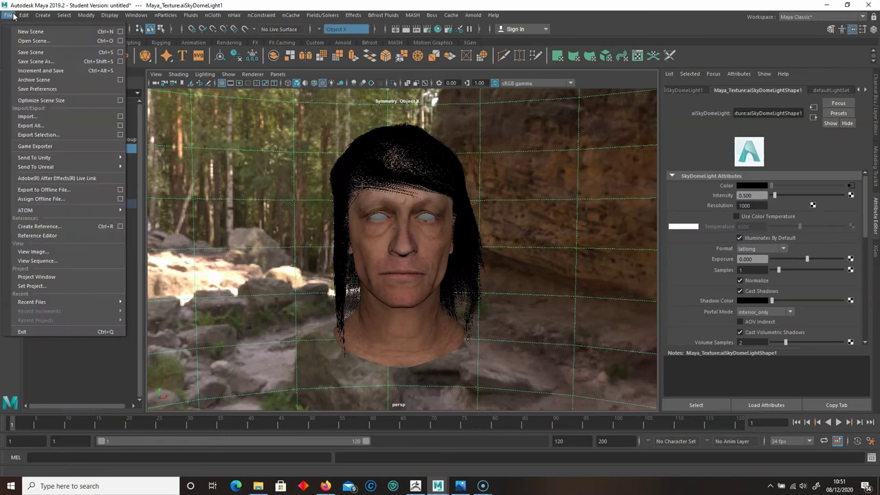
{"action": "left_click", "coordinate": [48, 117]}
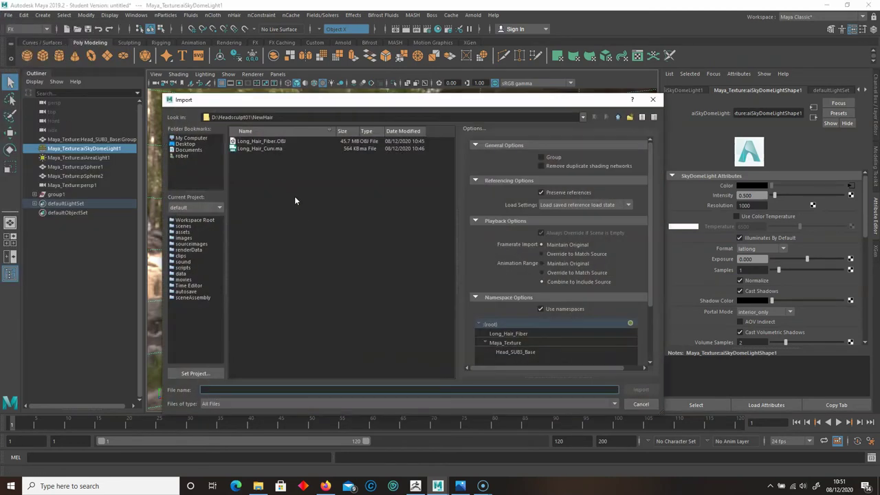
{"action": "double_click", "coordinate": [263, 149]}
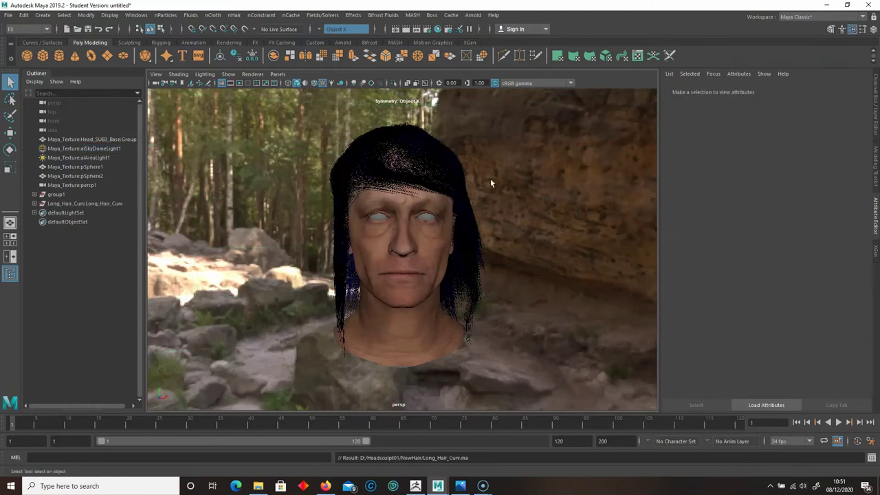
Step: Select the imported Long_Hair_Curv group and examine how its curves follow the hair on the head
{"action": "left_click_drag", "start_coordinate": [491, 178], "coordinate": [493, 176], "text": "alt"}
{"action": "right_click_drag", "start_coordinate": [493, 175], "coordinate": [674, 188], "text": "alt"}
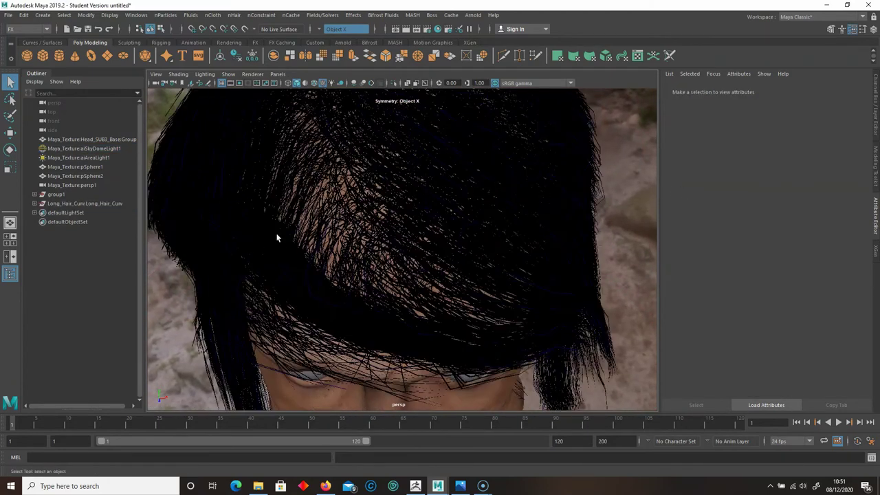
{"action": "left_click_drag", "start_coordinate": [472, 173], "coordinate": [471, 167], "text": "alt"}
{"action": "right_click_drag", "start_coordinate": [471, 168], "coordinate": [373, 222], "text": "alt"}
{"action": "left_click_drag", "start_coordinate": [373, 222], "coordinate": [360, 224], "text": "alt"}
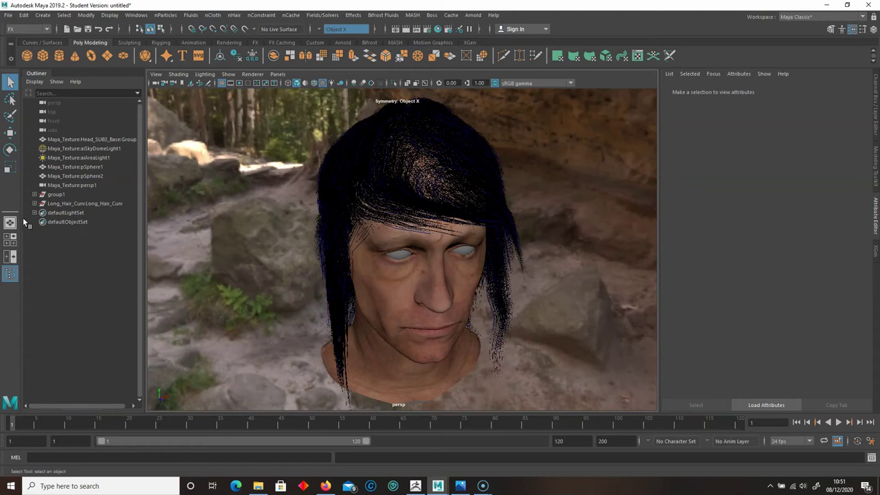
{"action": "left_click", "coordinate": [84, 204]}
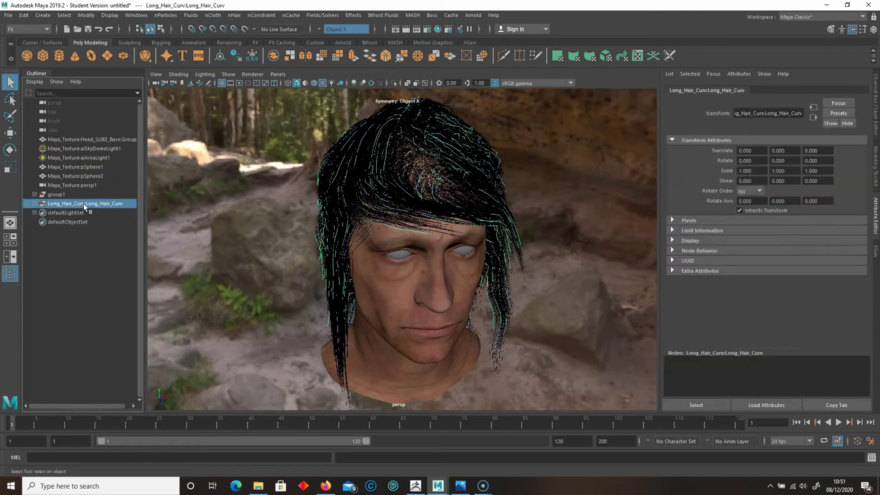
{"action": "left_click_drag", "start_coordinate": [247, 257], "coordinate": [250, 244], "text": "alt"}
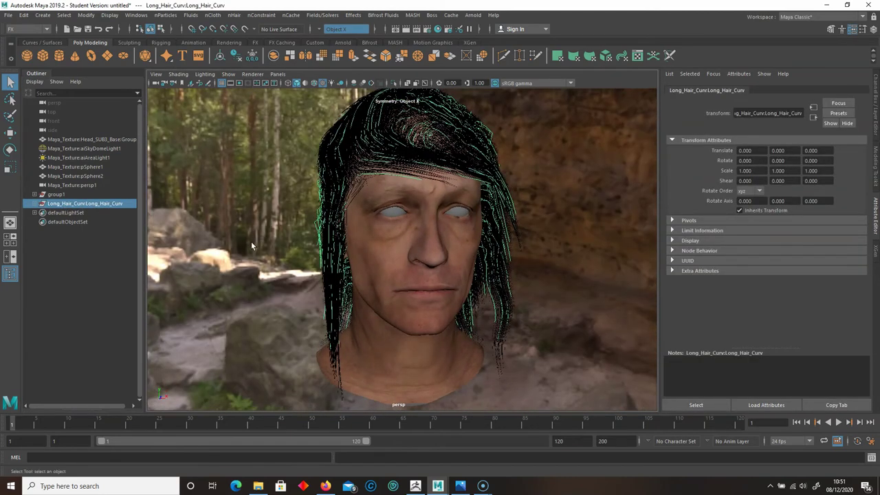
{"action": "left_click_drag", "start_coordinate": [487, 257], "coordinate": [417, 262], "text": "alt"}
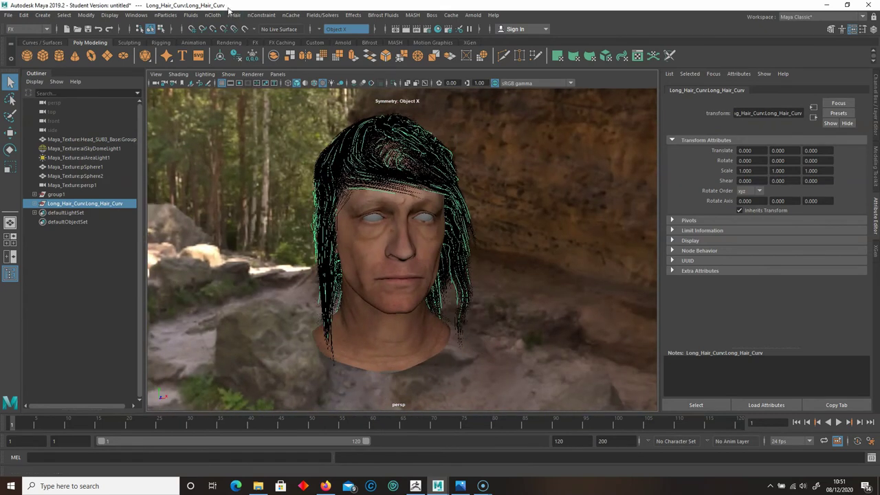
Step: Create a polygon cube at the origin as the base for a hair system, with the FX toolset active
{"action": "left_click", "coordinate": [42, 57]}
{"action": "mouse_move", "coordinate": [480, 253]}
{"action": "left_mouse_down", "text": "alt"}
{"action": "mouse_move", "coordinate": [512, 251]}
{"action": "mouse_move", "coordinate": [394, 119]}
{"action": "mouse_move", "coordinate": [453, 172]}
{"action": "mouse_move", "coordinate": [367, 190]}
{"action": "mouse_move", "coordinate": [491, 240]}
{"action": "left_mouse_up", "text": "alt"}
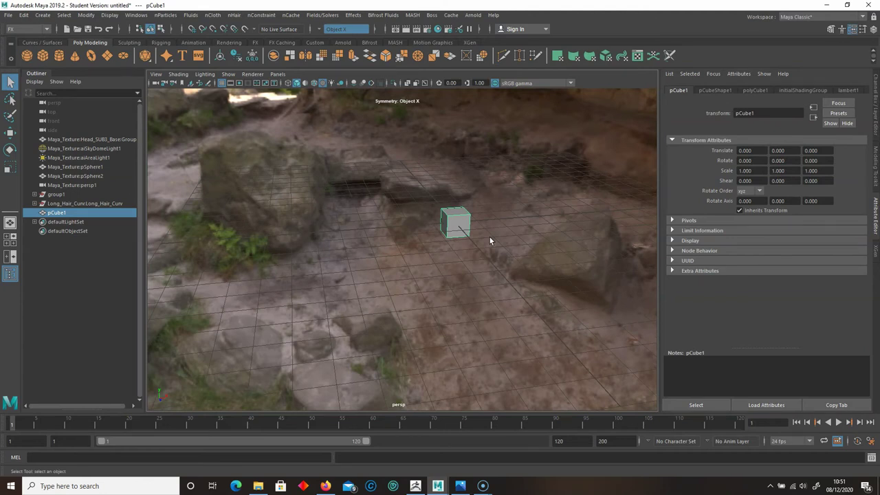
{"action": "left_click", "coordinate": [40, 29]}
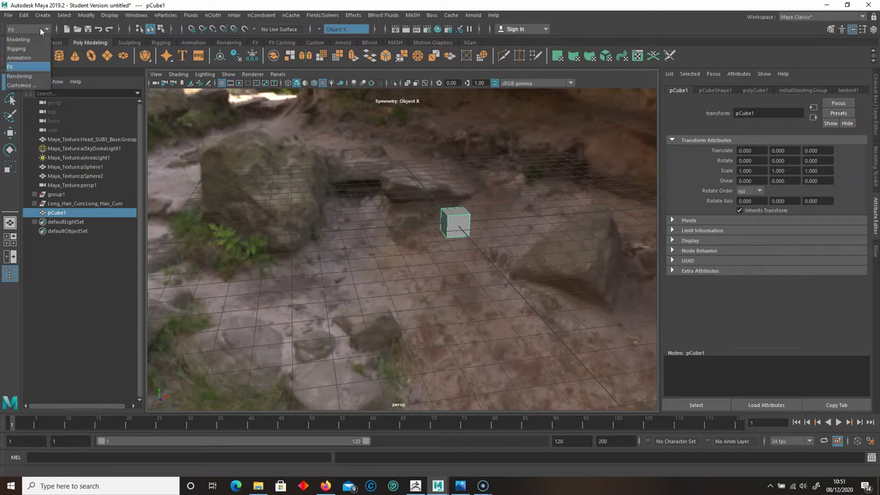
{"action": "left_click", "coordinate": [18, 39]}
{"action": "left_click", "coordinate": [36, 29]}
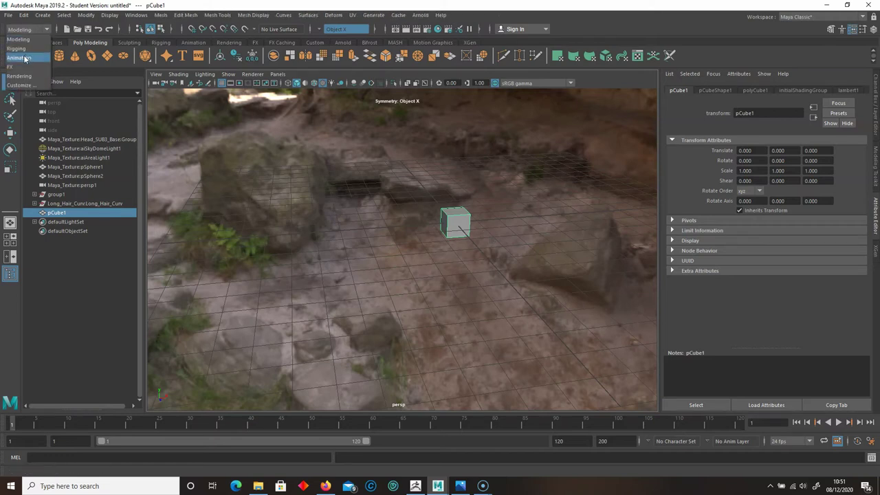
{"action": "left_click", "coordinate": [18, 67]}
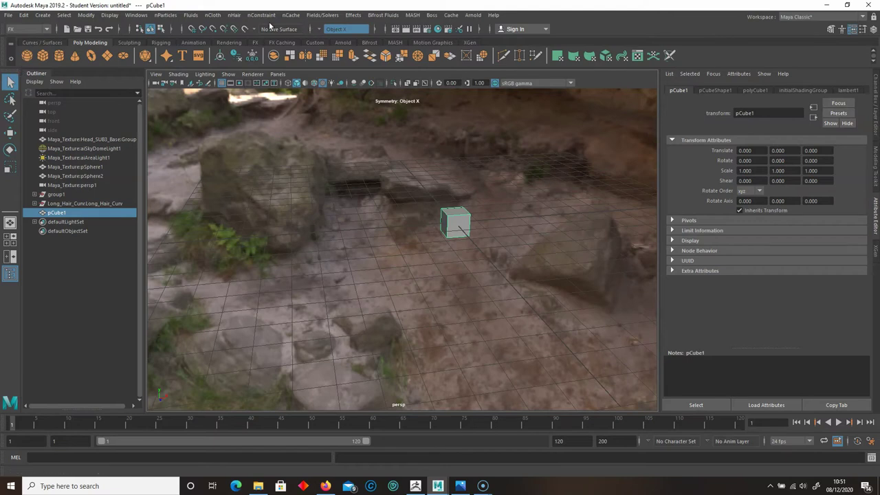
Step: Create a Paint Effects nHair system on the cube with U and V counts of 1, 4 hairs per clump, 10 points per hair and length 5
{"action": "left_click", "coordinate": [234, 15]}
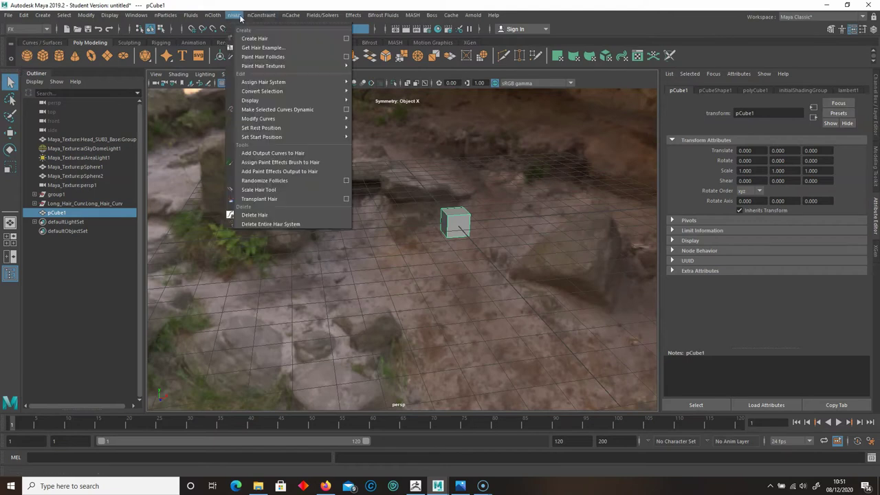
{"action": "left_click", "coordinate": [346, 38]}
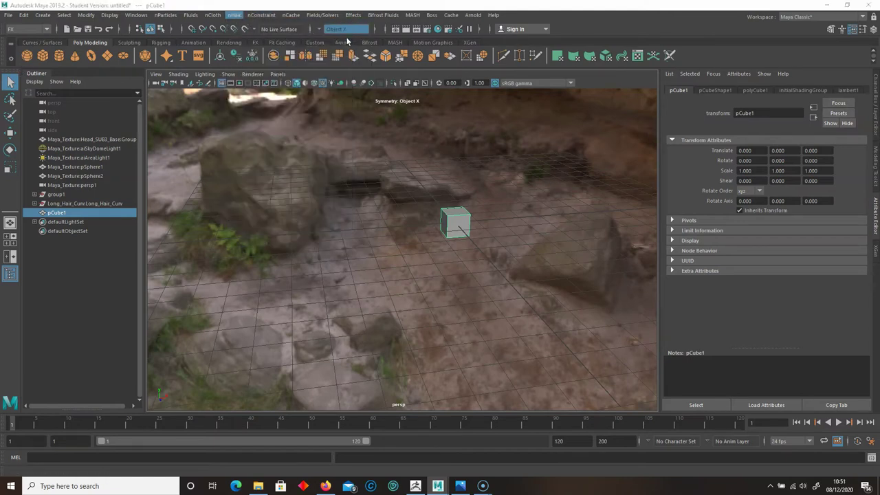
{"action": "left_click_drag", "start_coordinate": [403, 165], "coordinate": [234, 116]}
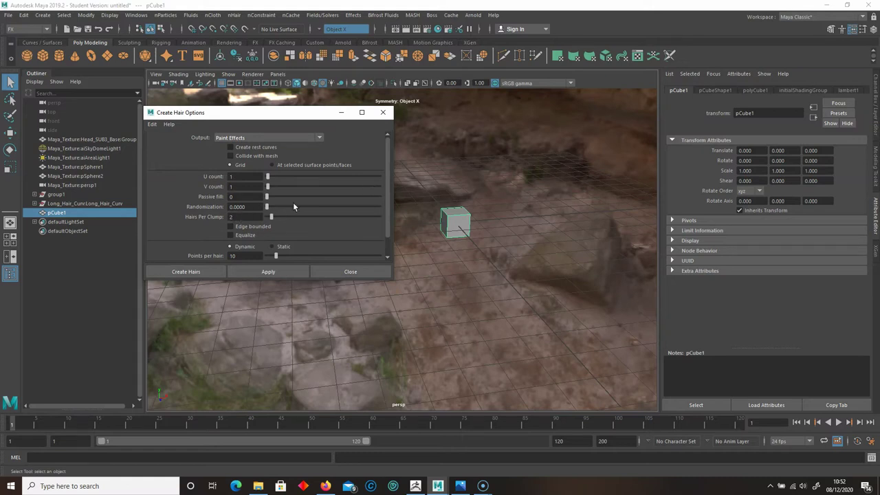
{"action": "left_click_drag", "start_coordinate": [273, 218], "coordinate": [278, 220]}
{"action": "left_click_drag", "start_coordinate": [387, 176], "coordinate": [387, 191]}
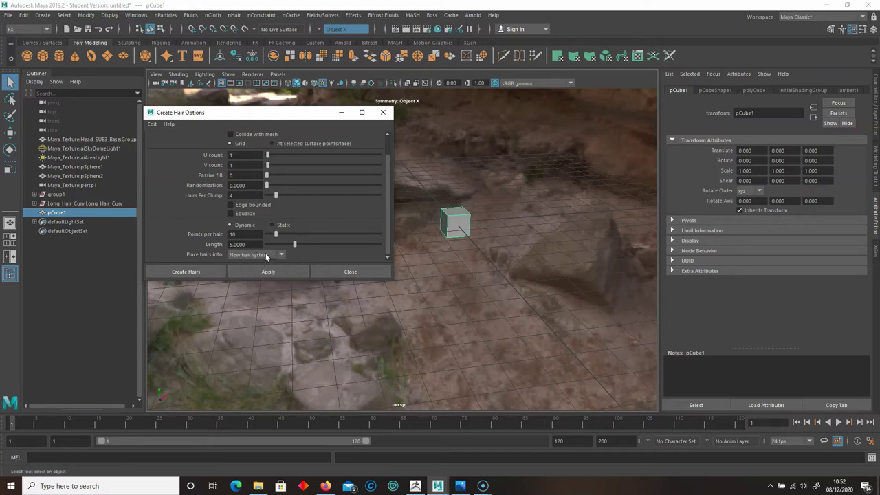
{"action": "left_click", "coordinate": [277, 272]}
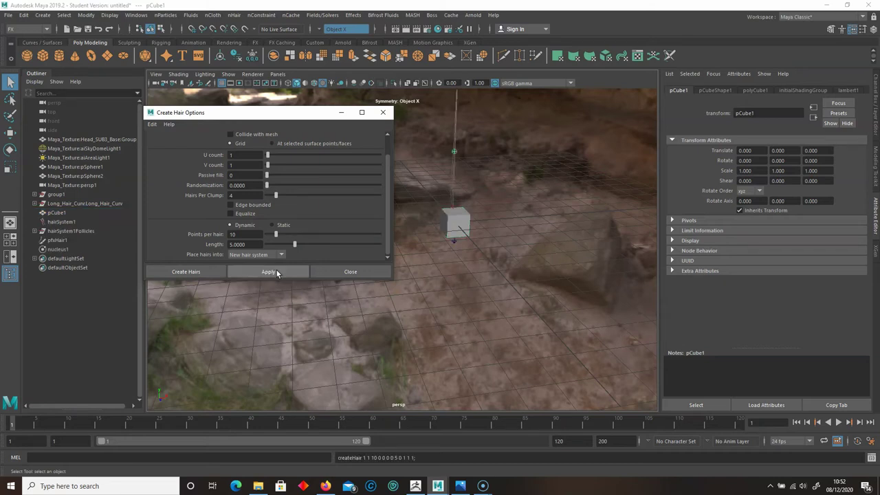
{"action": "left_click", "coordinate": [383, 112]}
Step: Assign the existing hairSystemShape1 hair system to the Long_Hair_Curv curve group on the head
{"action": "middle_click_drag", "start_coordinate": [422, 197], "coordinate": [417, 313], "text": "alt"}
{"action": "scroll", "coordinate": [466, 240], "scroll_direction": "down", "scroll_amount": 4}
{"action": "middle_click_drag", "start_coordinate": [361, 227], "coordinate": [360, 327], "text": "alt"}
{"action": "scroll", "coordinate": [406, 241], "scroll_direction": "down", "scroll_amount": 3}
{"action": "middle_click_drag", "start_coordinate": [448, 174], "coordinate": [392, 286], "text": "alt"}
{"action": "scroll", "coordinate": [396, 261], "scroll_direction": "down", "scroll_amount": 3}
{"action": "middle_click_drag", "start_coordinate": [395, 227], "coordinate": [410, 348], "text": "alt"}
{"action": "left_click_drag", "start_coordinate": [337, 310], "coordinate": [289, 344], "text": "alt"}
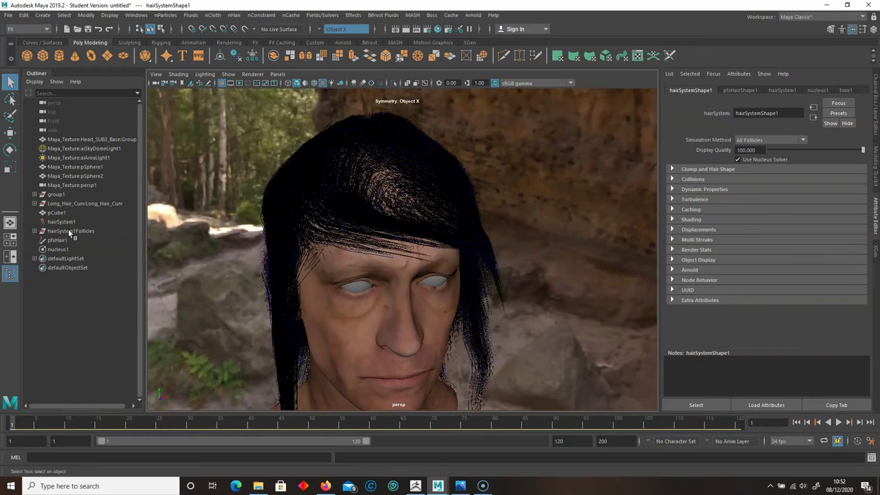
{"action": "left_click", "coordinate": [85, 203]}
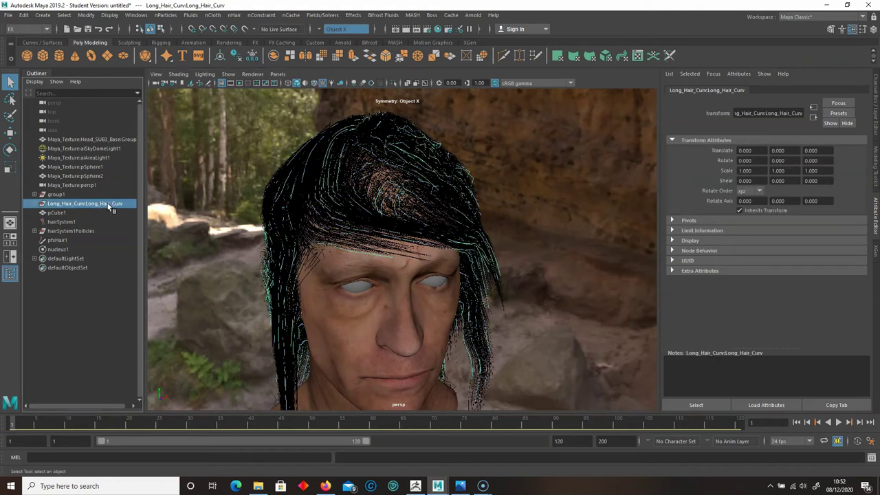
{"action": "left_click", "coordinate": [235, 15]}
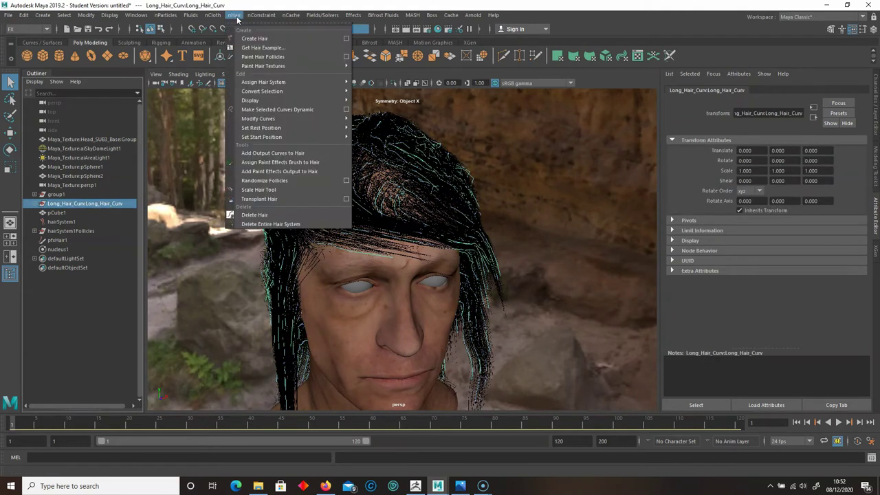
{"action": "mouse_move", "coordinate": [292, 83]}
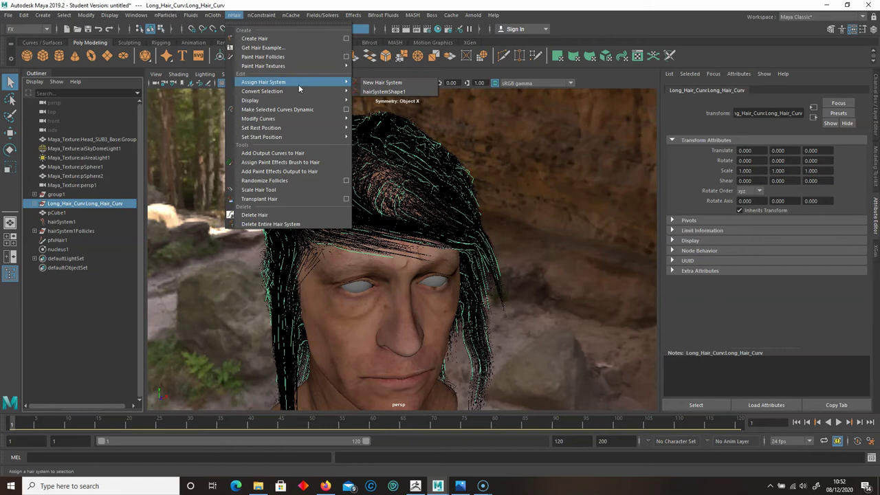
{"action": "left_click", "coordinate": [399, 95]}
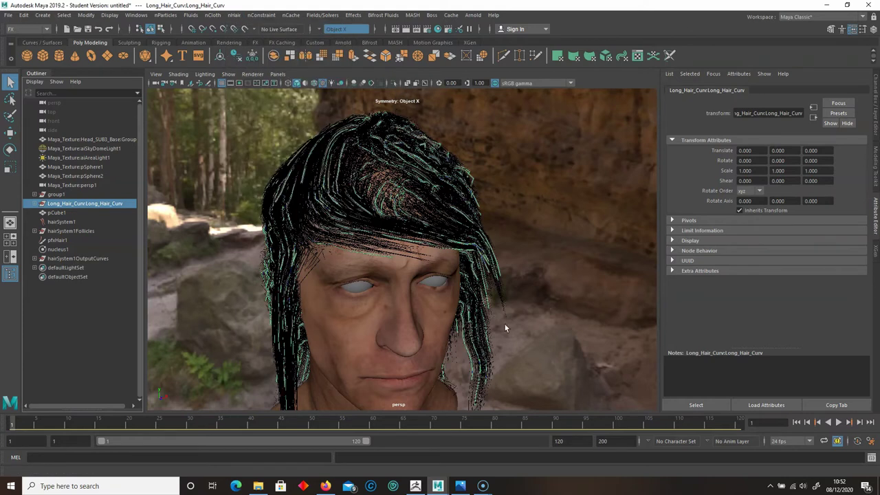
Step: Examine the curve hair on the head from several angles, close up along the fringe and temple
{"action": "left_click_drag", "start_coordinate": [483, 210], "coordinate": [463, 193], "text": "alt"}
{"action": "right_click_drag", "start_coordinate": [463, 193], "coordinate": [490, 199], "text": "alt"}
{"action": "middle_click_drag", "start_coordinate": [489, 199], "coordinate": [565, 213], "text": "alt"}
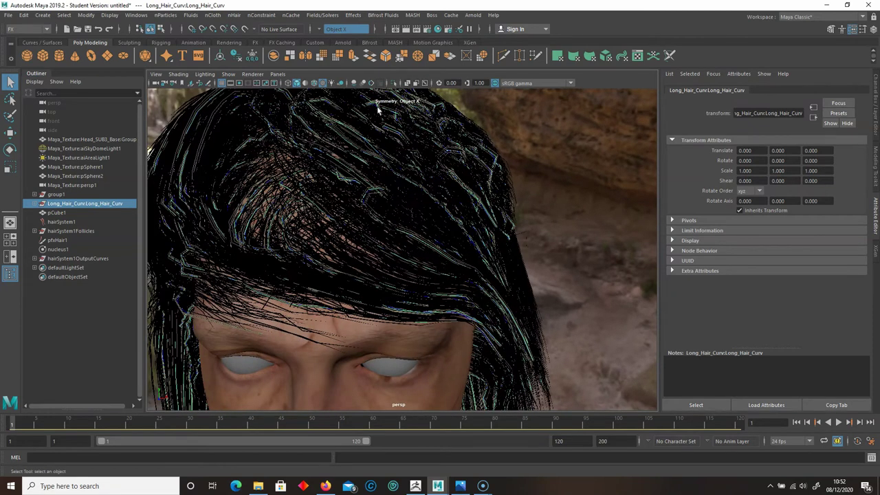
{"action": "mouse_move", "coordinate": [535, 158]}
{"action": "right_mouse_down", "text": "alt"}
{"action": "mouse_move", "coordinate": [534, 145]}
{"action": "mouse_move", "coordinate": [553, 160]}
{"action": "mouse_move", "coordinate": [533, 175]}
{"action": "right_mouse_up", "text": "alt"}
{"action": "left_click_drag", "start_coordinate": [533, 175], "coordinate": [527, 193], "text": "alt"}
{"action": "right_click_drag", "start_coordinate": [561, 195], "coordinate": [612, 201], "text": "alt"}
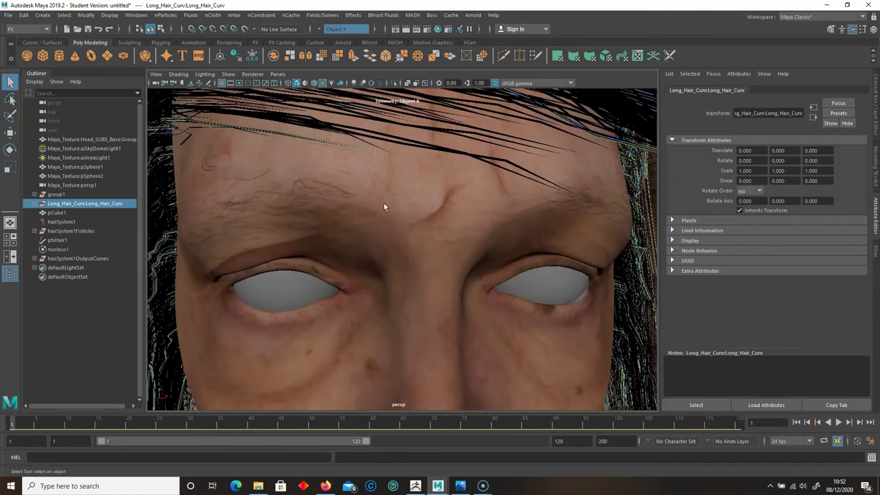
{"action": "middle_click_drag", "start_coordinate": [384, 203], "coordinate": [591, 186], "text": "alt"}
{"action": "right_click_drag", "start_coordinate": [369, 200], "coordinate": [440, 203], "text": "alt"}
{"action": "scroll", "coordinate": [440, 202], "scroll_direction": "down", "scroll_amount": 10}
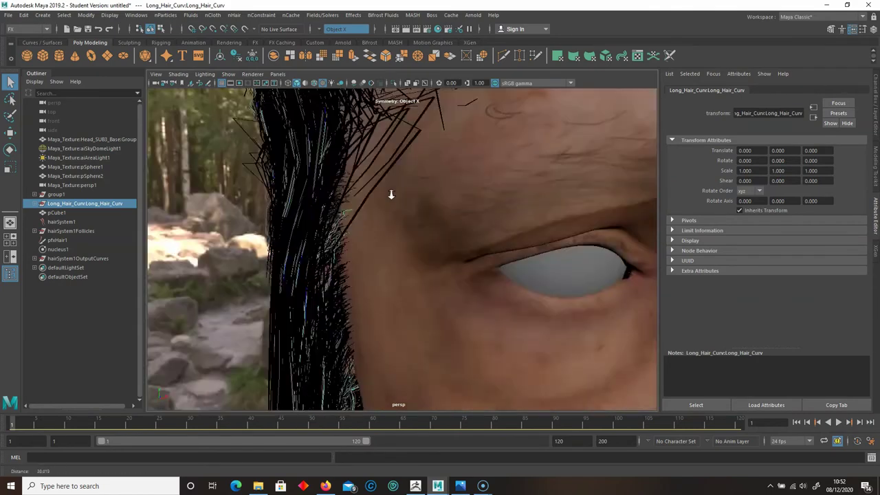
{"action": "middle_click_drag", "start_coordinate": [474, 255], "coordinate": [336, 247], "text": "alt"}
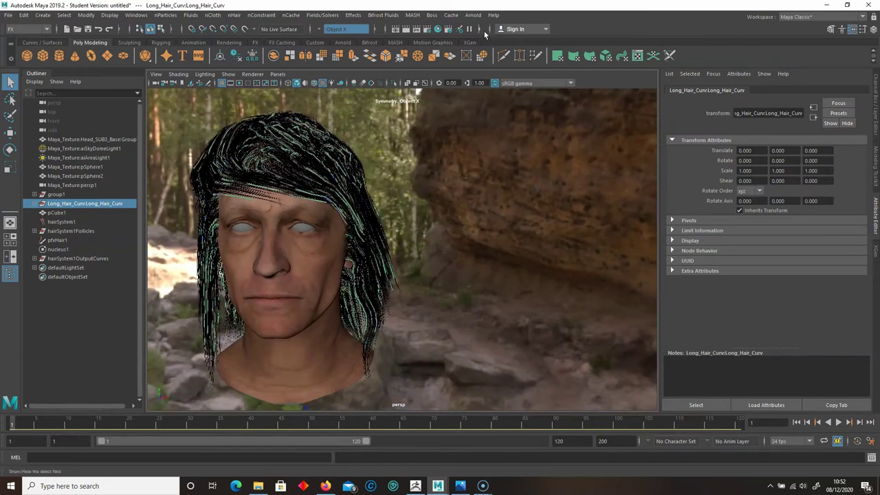
Step: Start a live Arnold render of the head with the curve hair, placing the render window clear of the outliner
{"action": "left_click", "coordinate": [473, 15]}
{"action": "left_click", "coordinate": [481, 44]}
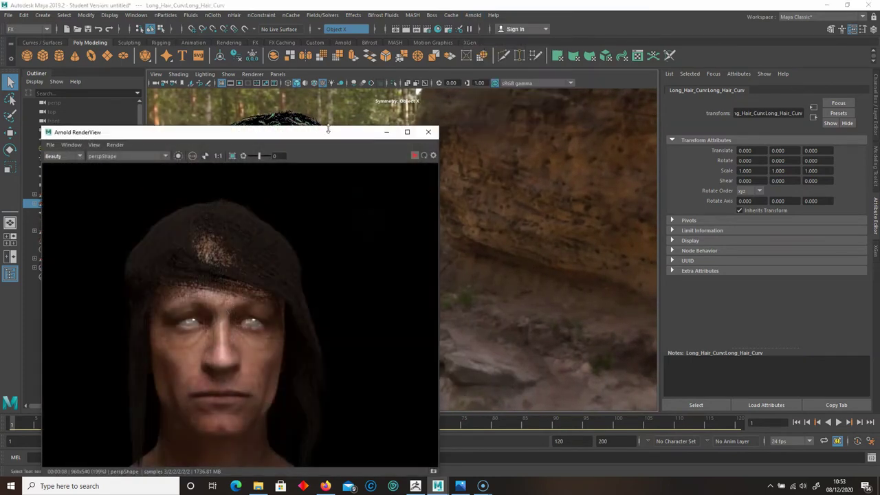
{"action": "left_click", "coordinate": [412, 156]}
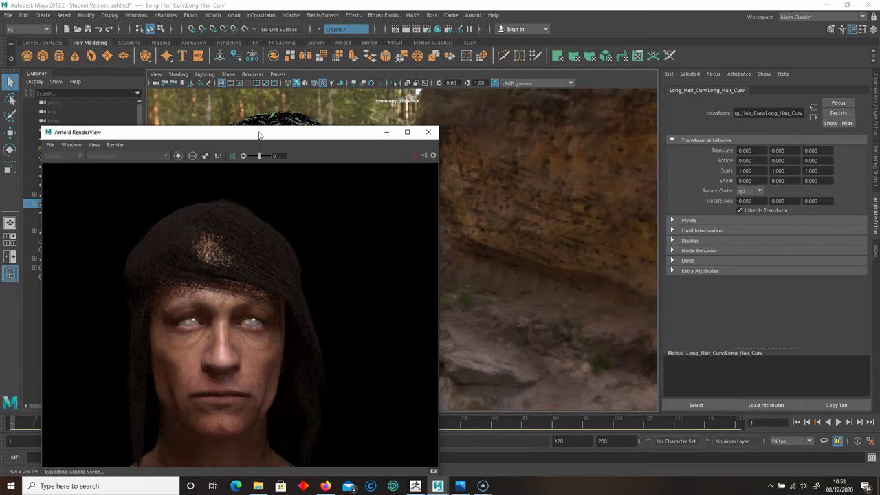
{"action": "left_click_drag", "start_coordinate": [254, 136], "coordinate": [357, 101]}
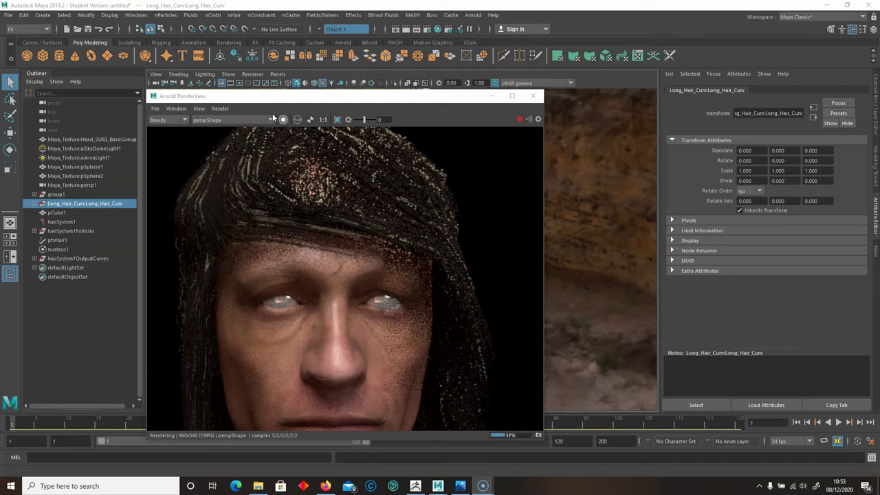
Step: In the clump and hair shape settings of hairSystemShape1, set Clump Width to 1 and Hairs Per Clump to 50
{"action": "left_click", "coordinate": [63, 221]}
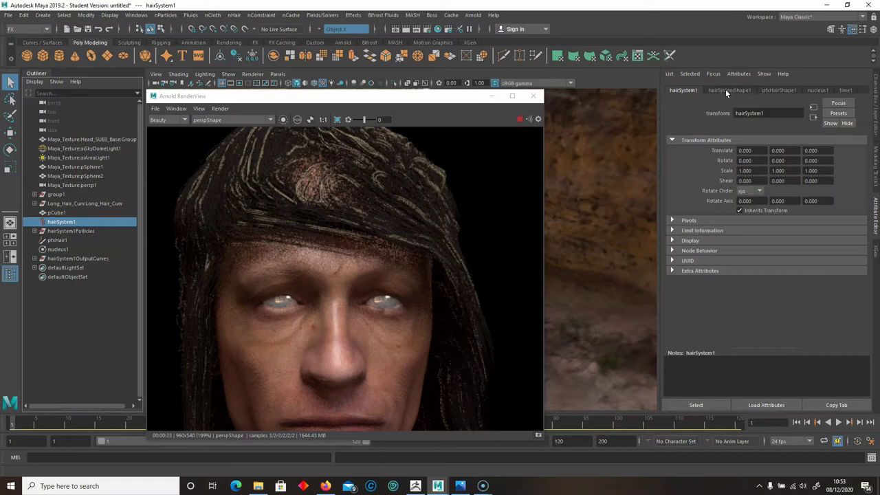
{"action": "left_click", "coordinate": [728, 90]}
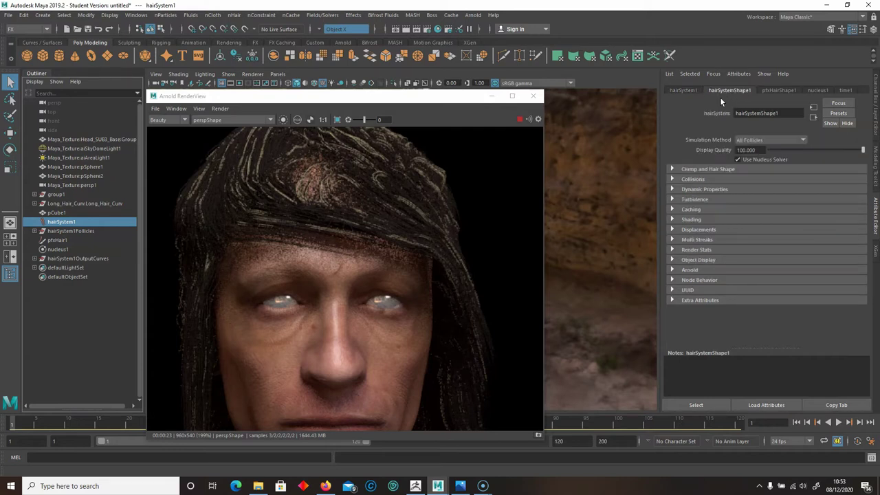
{"action": "left_click", "coordinate": [673, 169]}
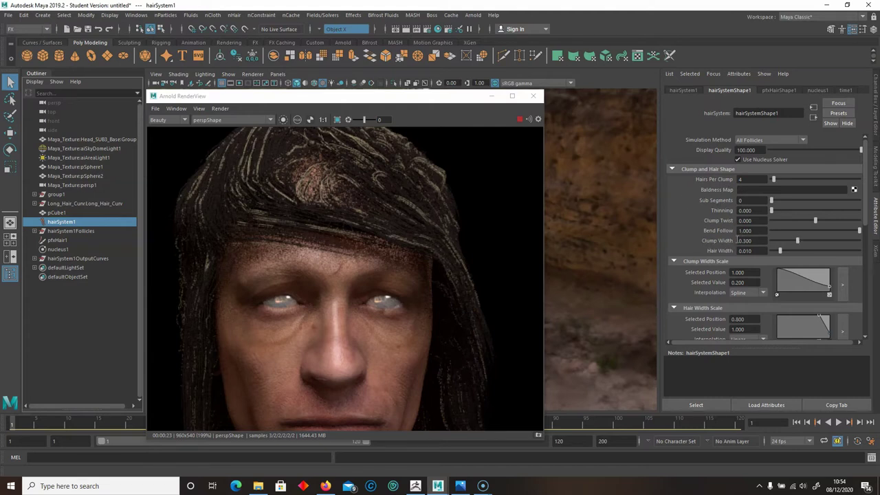
{"action": "left_click_drag", "start_coordinate": [798, 241], "coordinate": [871, 242]}
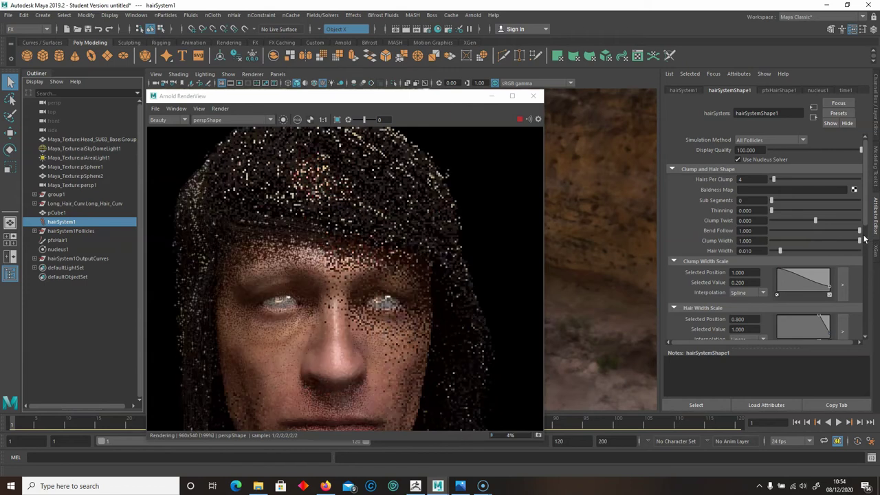
{"action": "left_click", "coordinate": [741, 179]}
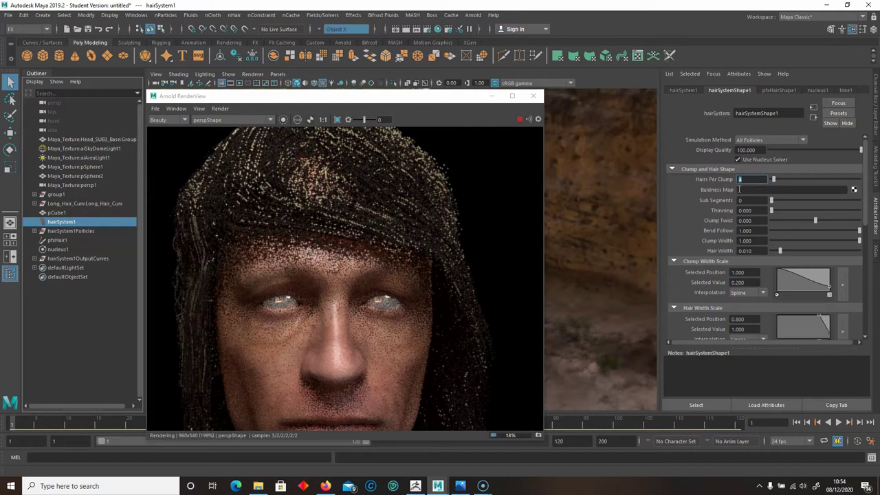
{"action": "type", "text": "50"}
{"action": "key", "text": "Return"}
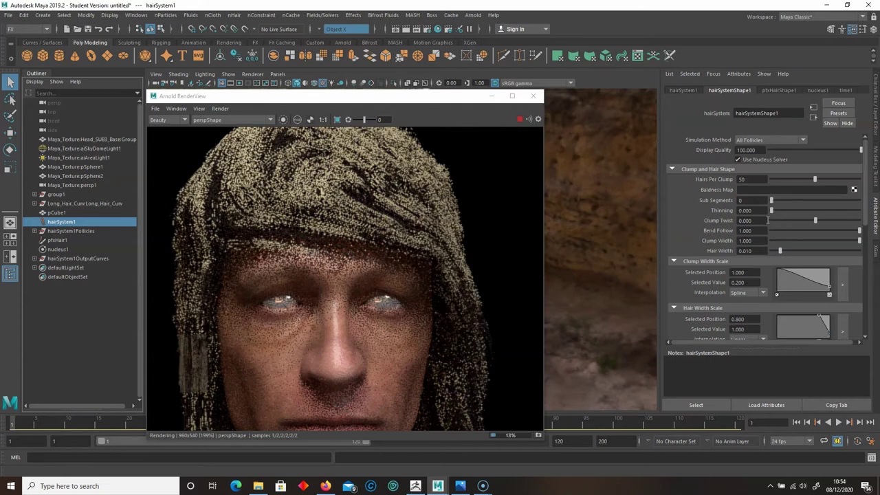
Step: Set the hair system's Thinning to about 0.595 and its Clump Twist to about 0.432
{"action": "left_click_drag", "start_coordinate": [771, 210], "coordinate": [826, 210]}
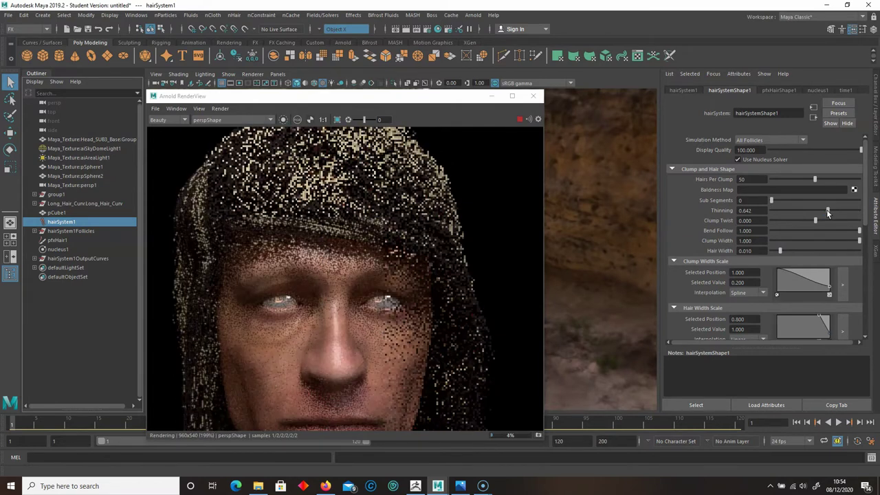
{"action": "left_click", "coordinate": [823, 209]}
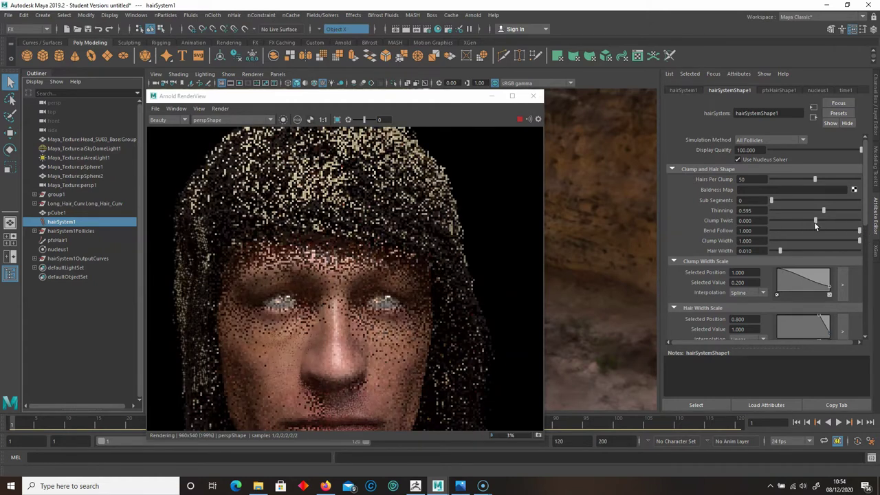
{"action": "left_click_drag", "start_coordinate": [814, 221], "coordinate": [832, 223]}
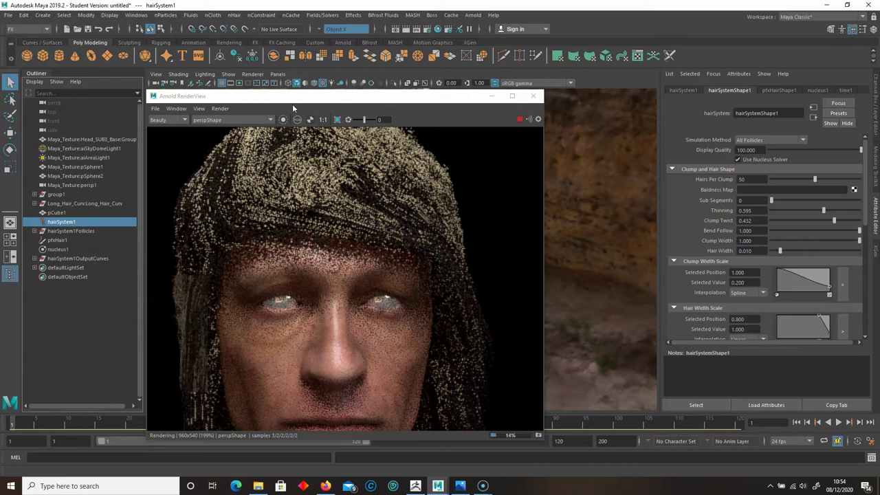
{"action": "scroll", "coordinate": [681, 258], "scroll_direction": "down", "scroll_amount": 3}
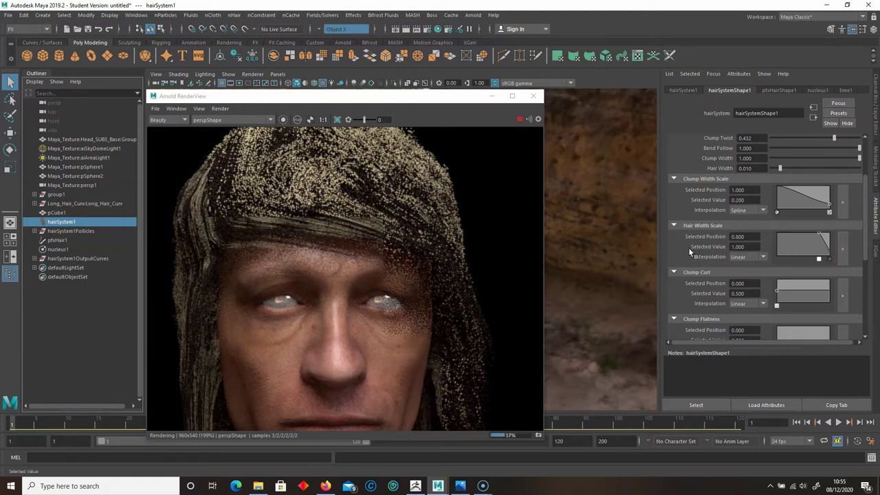
Step: Change the hair system's shading Hair Color to a very dark brown with hue 25.385 and value 0.027
{"action": "scroll", "coordinate": [720, 261], "scroll_direction": "down", "scroll_amount": 4}
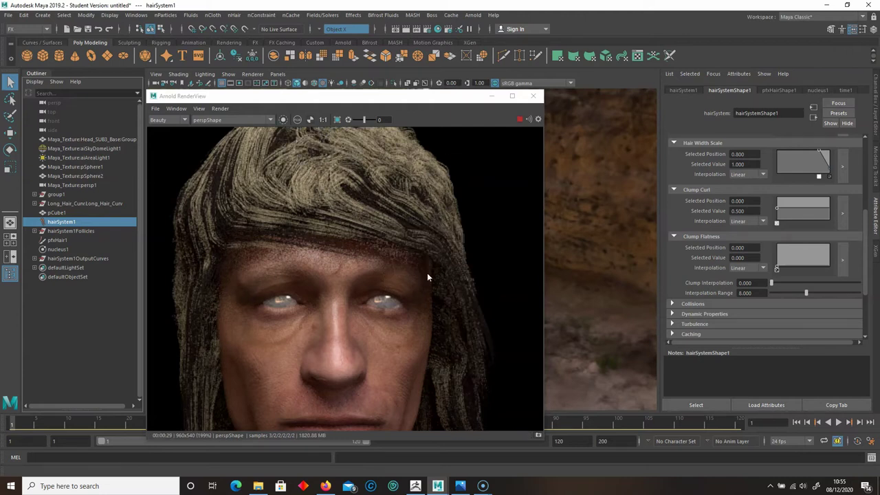
{"action": "middle_click_drag", "start_coordinate": [560, 219], "coordinate": [585, 198], "text": "alt"}
{"action": "right_click_drag", "start_coordinate": [584, 198], "coordinate": [526, 212], "text": "alt"}
{"action": "middle_click_drag", "start_coordinate": [579, 238], "coordinate": [570, 230], "text": "alt"}
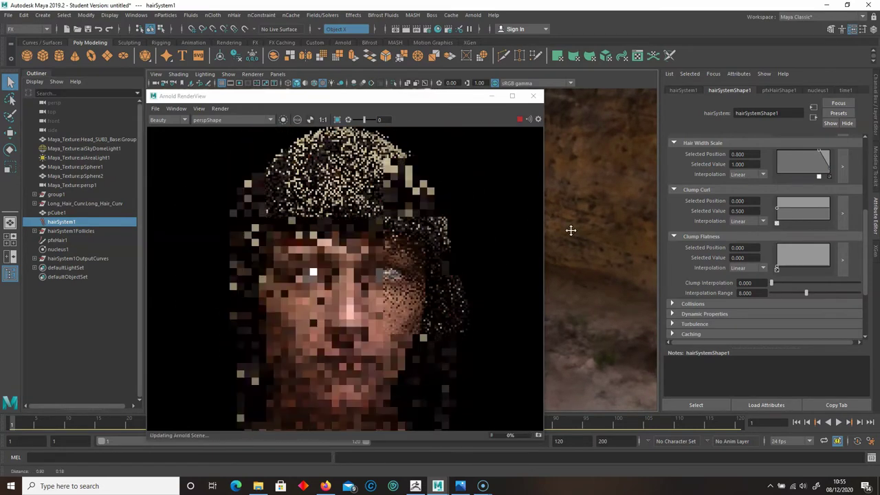
{"action": "scroll", "coordinate": [684, 255], "scroll_direction": "down", "scroll_amount": 3}
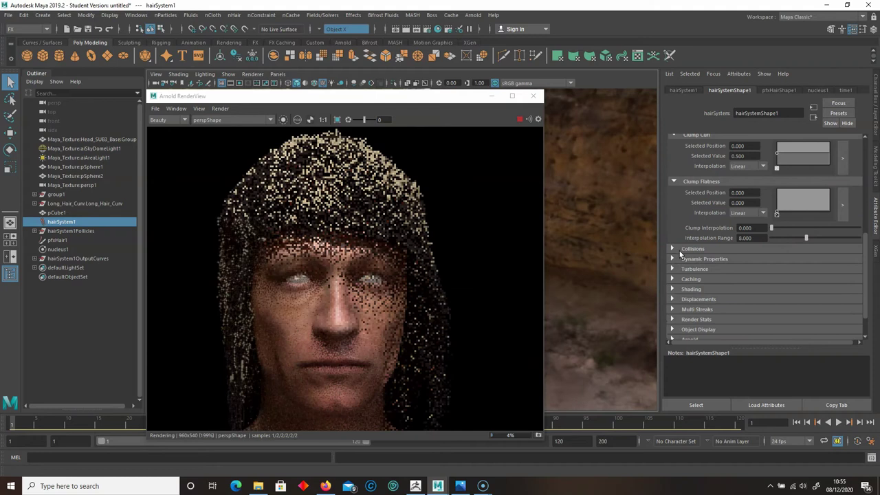
{"action": "left_click", "coordinate": [674, 289]}
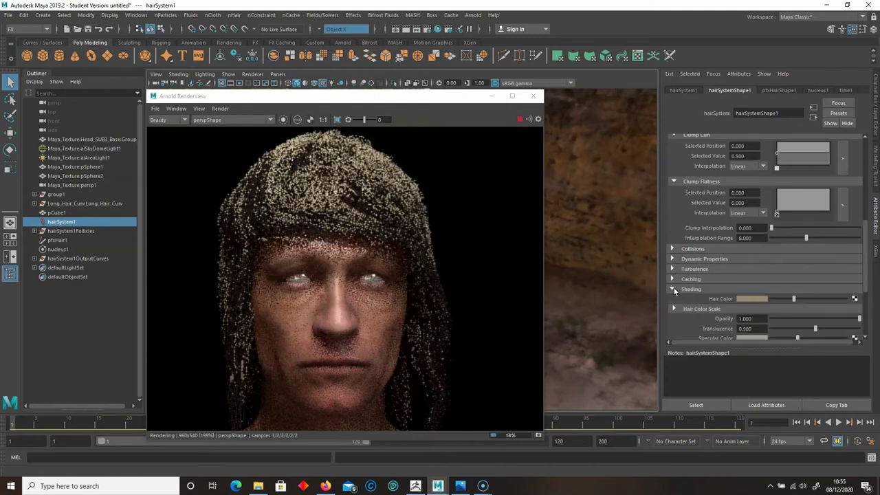
{"action": "left_click", "coordinate": [756, 300]}
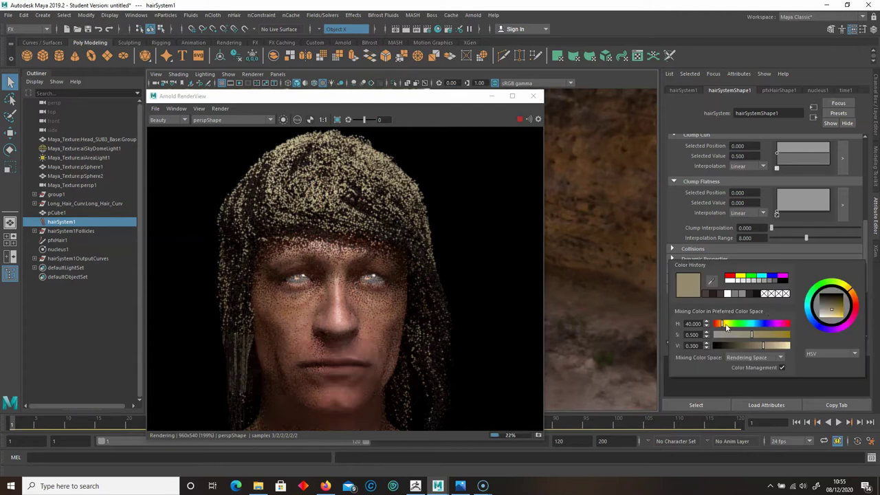
{"action": "left_click", "coordinate": [728, 335]}
{"action": "left_click", "coordinate": [729, 345]}
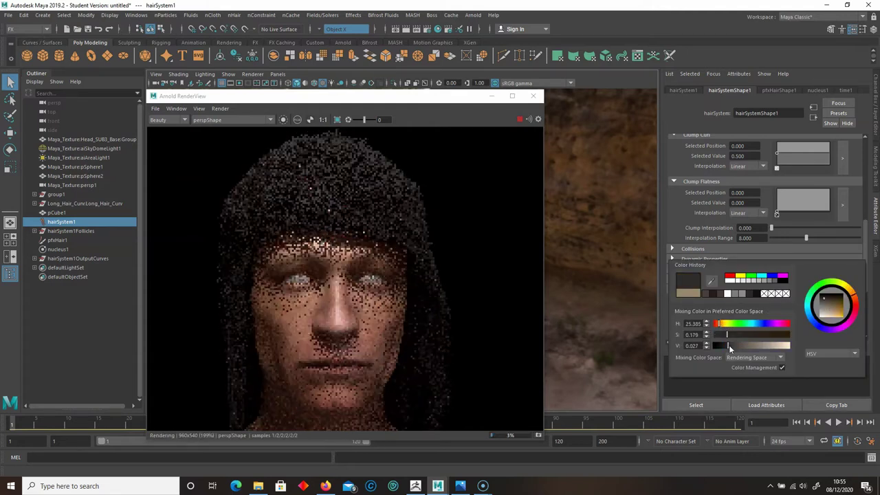
{"action": "left_click", "coordinate": [753, 335]}
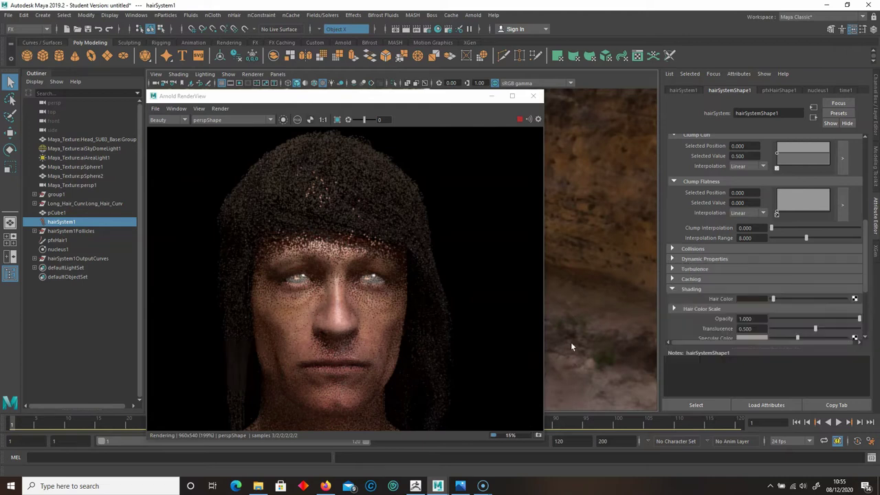
Step: Raise the hair's Specular Power to 8.737 and collapse the Shading settings
{"action": "left_click_drag", "start_coordinate": [355, 101], "coordinate": [332, 106]}
{"action": "scroll", "coordinate": [711, 319], "scroll_direction": "down", "scroll_amount": 1}
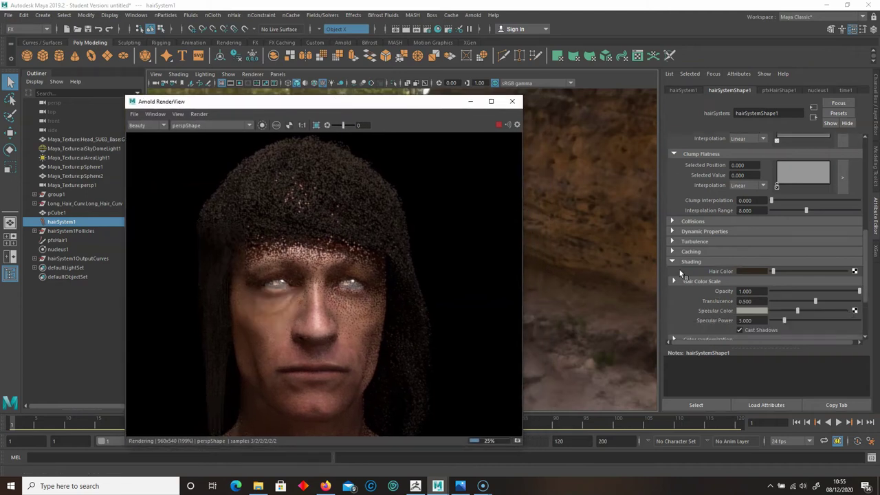
{"action": "left_click_drag", "start_coordinate": [788, 320], "coordinate": [809, 320]}
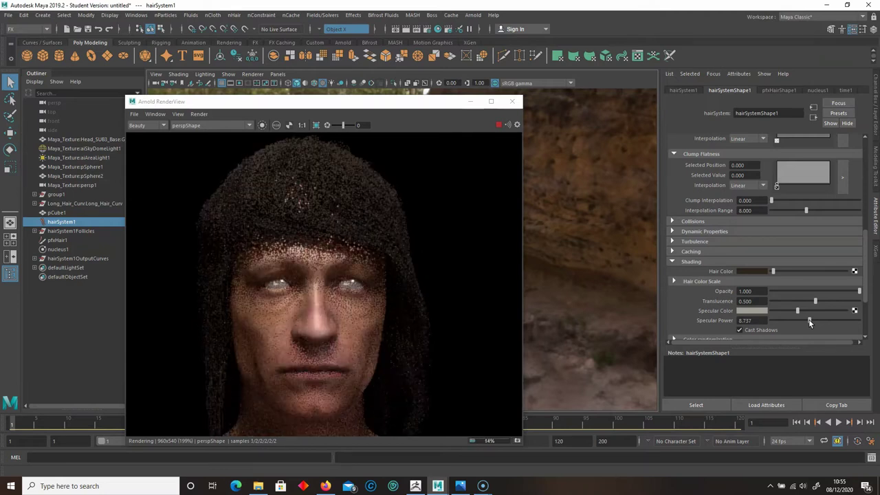
{"action": "left_click", "coordinate": [673, 262]}
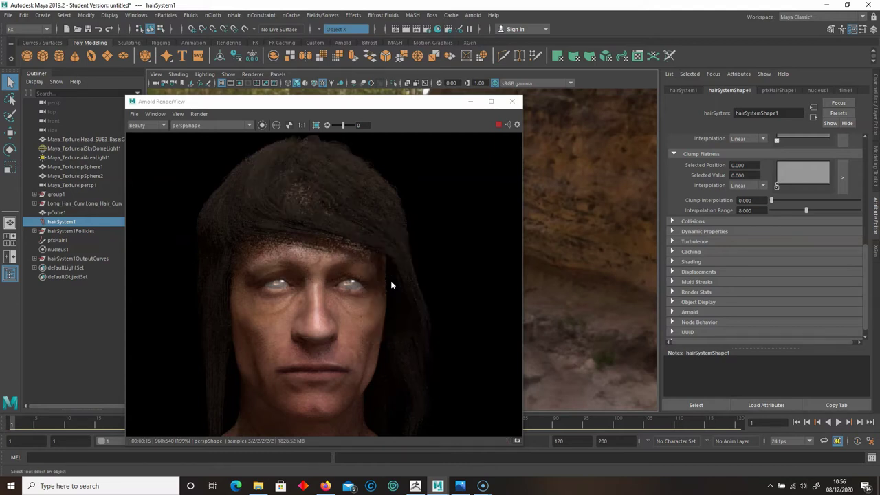
Step: Examine the rendered dark hair up close around the scalp and hairline, and then on the whole head
{"action": "scroll", "coordinate": [392, 282], "scroll_direction": "up", "scroll_amount": 4}
{"action": "left_click_drag", "start_coordinate": [355, 226], "coordinate": [424, 374]}
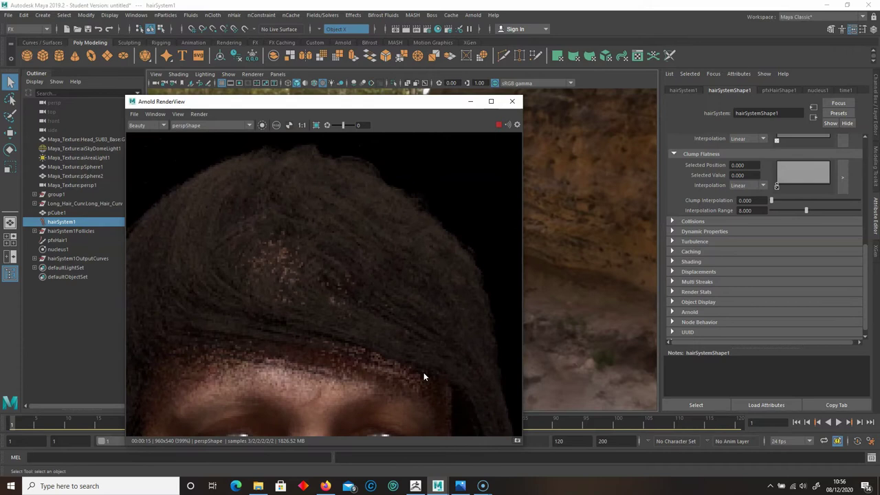
{"action": "scroll", "coordinate": [424, 375], "scroll_direction": "down", "scroll_amount": 2}
{"action": "left_click_drag", "start_coordinate": [369, 273], "coordinate": [341, 222]}
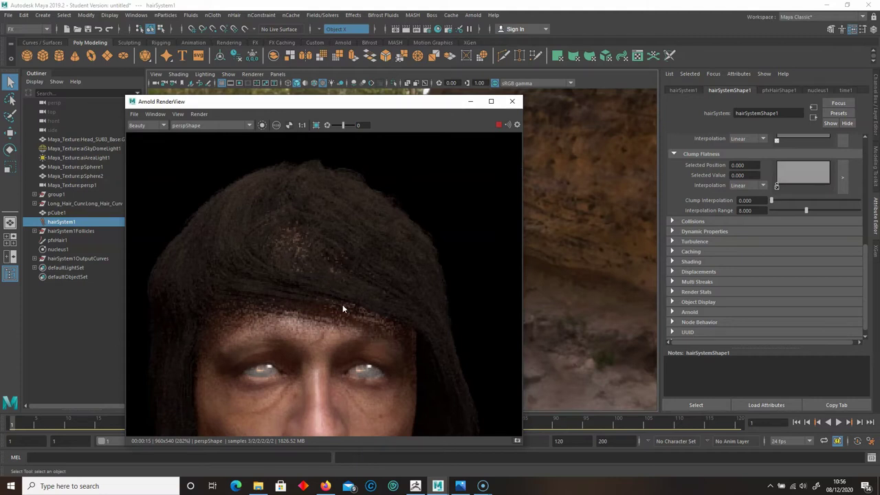
{"action": "left_click_drag", "start_coordinate": [231, 251], "coordinate": [242, 234]}
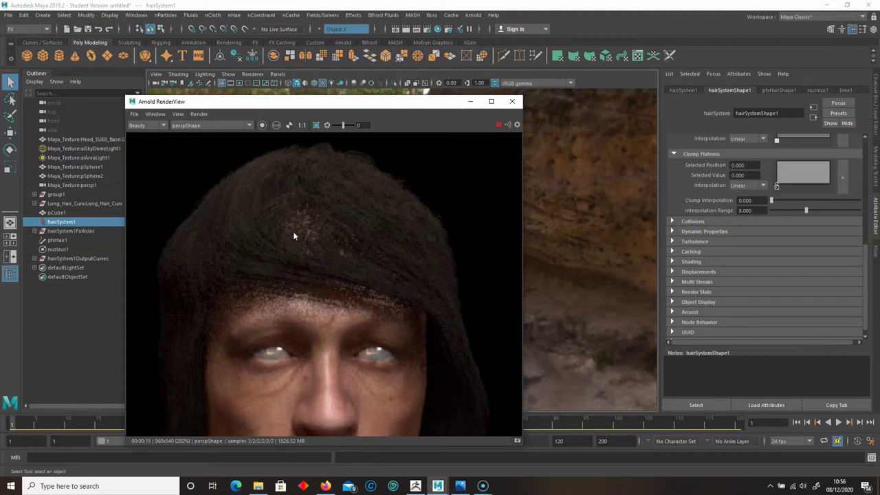
{"action": "scroll", "coordinate": [349, 228], "scroll_direction": "down", "scroll_amount": 2}
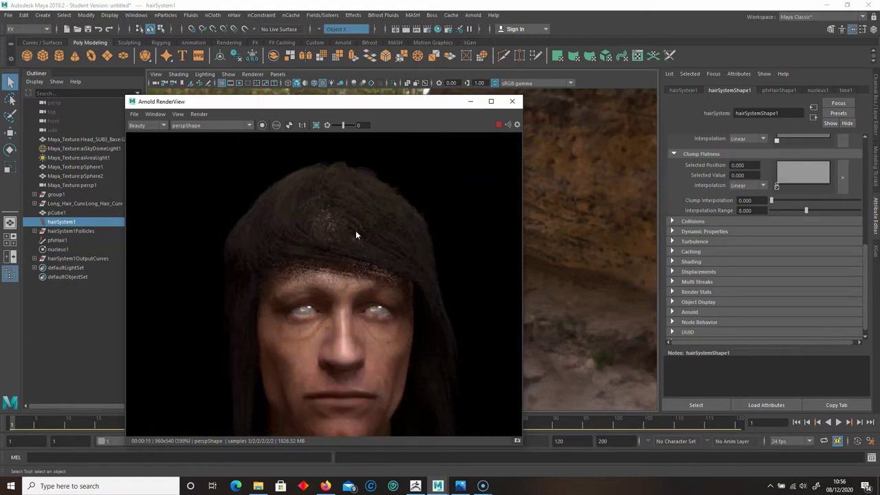
{"action": "left_click_drag", "start_coordinate": [355, 271], "coordinate": [344, 219]}
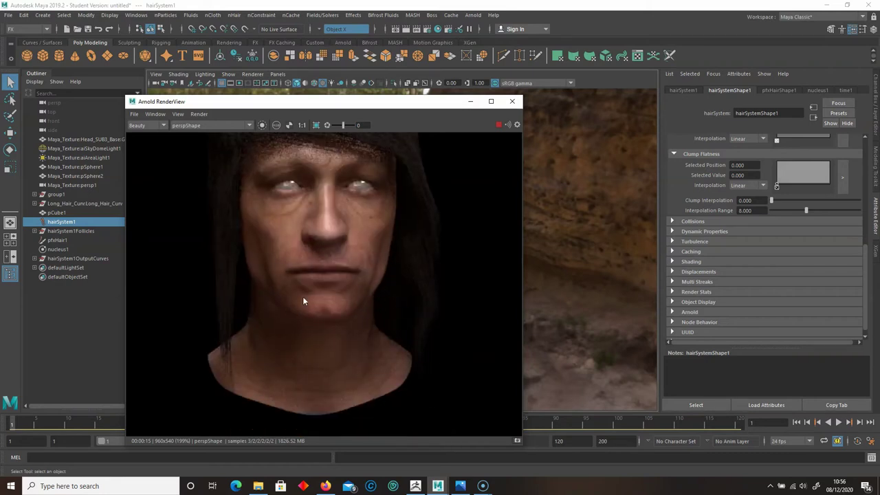
{"action": "scroll", "coordinate": [426, 232], "scroll_direction": "down", "scroll_amount": 1}
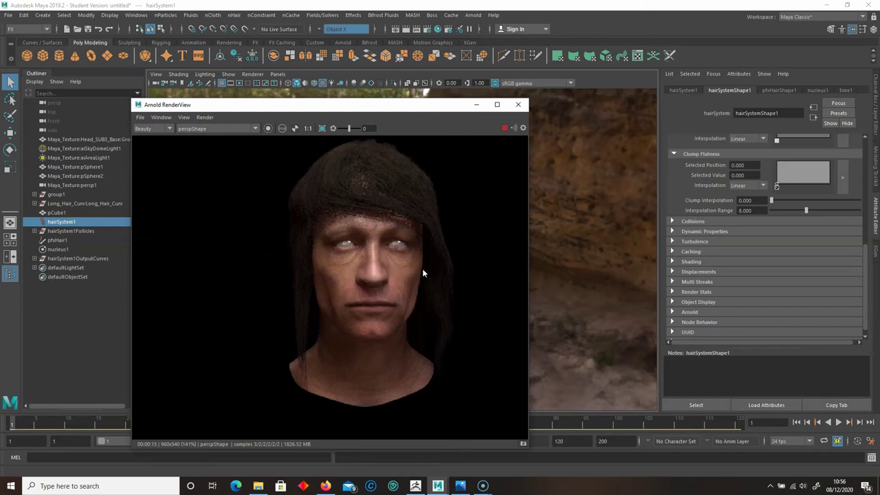
{"action": "scroll", "coordinate": [423, 273], "scroll_direction": "up", "scroll_amount": 1}
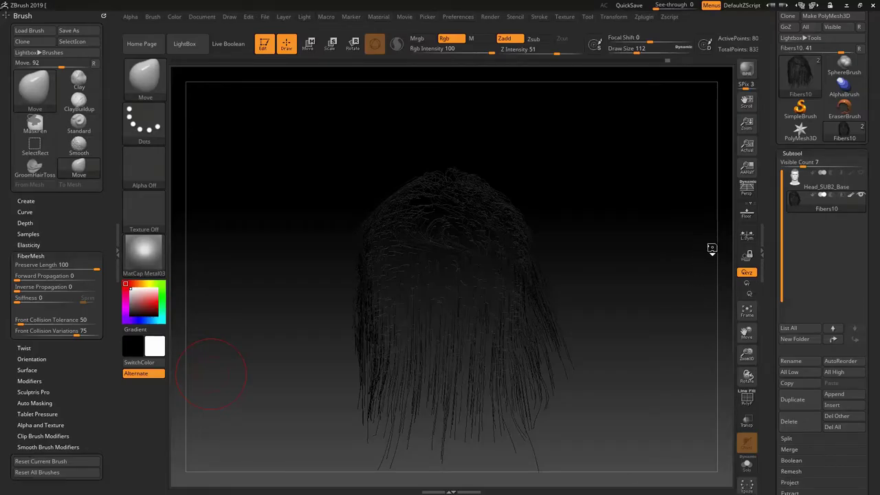
Step: Switch to ZBrush, make the Head_SUB2_Base subtool active and clear its scalp mask
{"action": "left_click", "coordinate": [862, 186]}
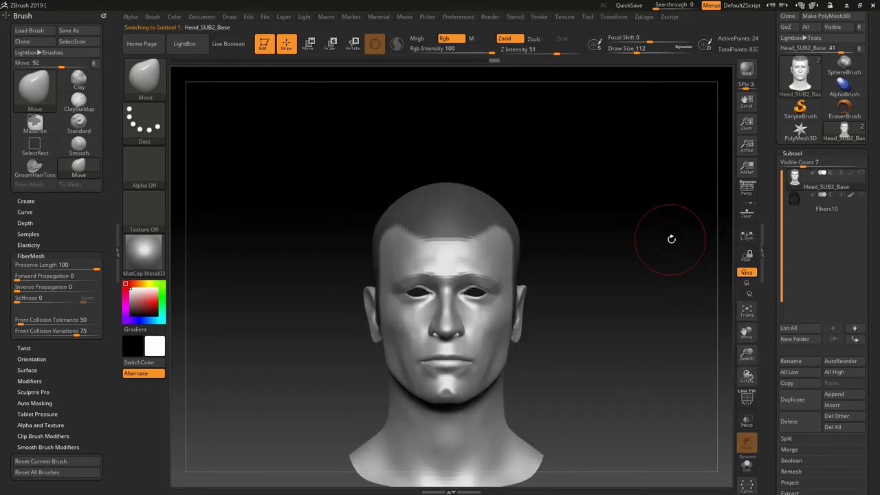
{"action": "mouse_move", "coordinate": [607, 215]}
{"action": "left_mouse_down", "text": "alt"}
{"action": "mouse_move", "coordinate": [591, 206]}
{"action": "mouse_move", "coordinate": [596, 182]}
{"action": "mouse_move", "coordinate": [603, 198]}
{"action": "left_mouse_up", "text": "alt"}
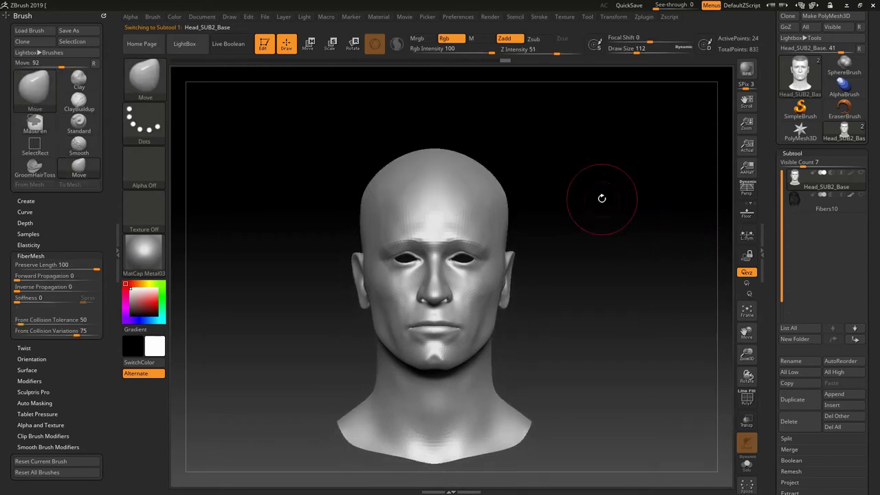
{"action": "right_click_drag", "start_coordinate": [596, 192], "coordinate": [612, 173], "text": "alt"}
{"action": "right_click_drag", "start_coordinate": [577, 220], "coordinate": [641, 189], "text": "ctrl"}
Step: Mask a symmetrical moustache shape over the upper lip and down past both mouth corners, using draw size 20
{"action": "key", "text": "["}
{"action": "key", "text": "["}
{"action": "key", "text": "["}
{"action": "key", "text": "["}
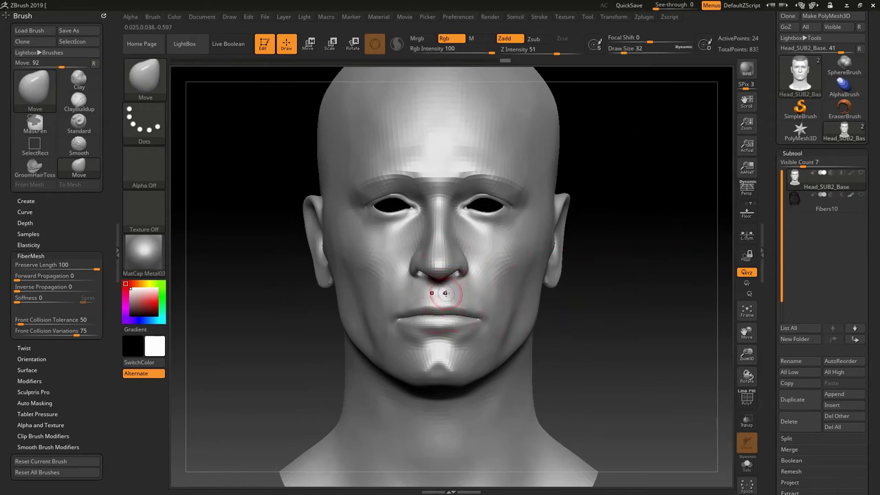
{"action": "mouse_move", "coordinate": [577, 319]}
{"action": "right_mouse_down", "text": "ctrl"}
{"action": "mouse_move", "coordinate": [622, 325]}
{"action": "mouse_move", "coordinate": [625, 258]}
{"action": "right_mouse_up", "text": "ctrl"}
{"action": "mouse_move", "coordinate": [625, 258]}
{"action": "right_mouse_down", "text": "ctrl"}
{"action": "mouse_move", "coordinate": [605, 326]}
{"action": "mouse_move", "coordinate": [655, 252]}
{"action": "right_mouse_up", "text": "ctrl"}
{"action": "key", "text": "bracketleft"}
{"action": "key", "text": "bracketleft"}
{"action": "left_click_drag", "start_coordinate": [420, 217], "coordinate": [467, 218], "text": "ctrl"}
{"action": "mouse_move", "coordinate": [410, 219]}
{"action": "left_mouse_down", "text": "ctrl"}
{"action": "mouse_move", "coordinate": [494, 223]}
{"action": "mouse_move", "coordinate": [520, 282]}
{"action": "mouse_move", "coordinate": [524, 243]}
{"action": "mouse_move", "coordinate": [495, 206]}
{"action": "mouse_move", "coordinate": [439, 199]}
{"action": "mouse_move", "coordinate": [449, 235]}
{"action": "mouse_move", "coordinate": [489, 229]}
{"action": "left_mouse_up", "text": "ctrl"}
{"action": "left_click_drag", "start_coordinate": [521, 260], "coordinate": [527, 274], "text": "ctrl"}
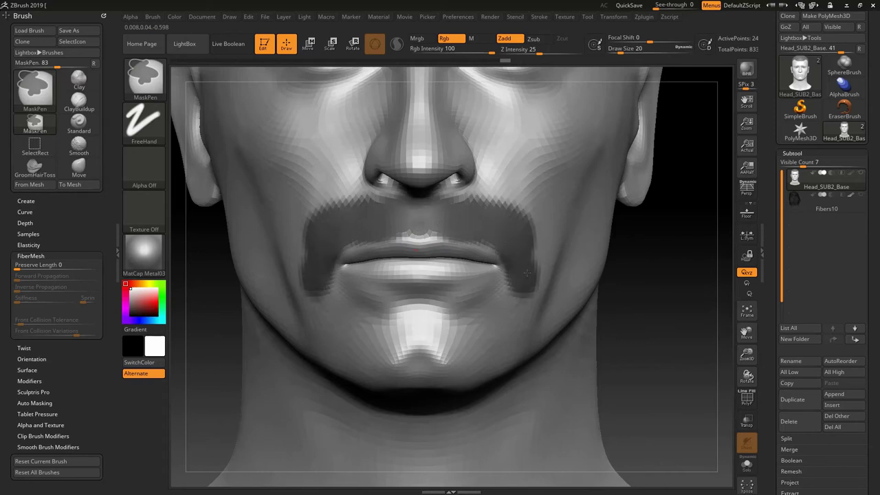
Step: Generate a FiberMesh preview from the masked moustache area of the head
{"action": "mouse_move", "coordinate": [630, 357]}
{"action": "left_mouse_down"}
{"action": "mouse_move", "coordinate": [697, 350]}
{"action": "mouse_move", "coordinate": [682, 345]}
{"action": "mouse_move", "coordinate": [633, 361]}
{"action": "left_mouse_up"}
{"action": "mouse_move", "coordinate": [633, 360]}
{"action": "right_mouse_down", "text": "ctrl"}
{"action": "mouse_move", "coordinate": [616, 234]}
{"action": "mouse_move", "coordinate": [579, 267]}
{"action": "mouse_move", "coordinate": [638, 272]}
{"action": "right_mouse_up", "text": "ctrl"}
{"action": "left_click_drag", "start_coordinate": [638, 271], "coordinate": [623, 246], "text": "alt"}
{"action": "left_click_drag", "start_coordinate": [769, 372], "coordinate": [774, 285]}
{"action": "left_click", "coordinate": [791, 188]}
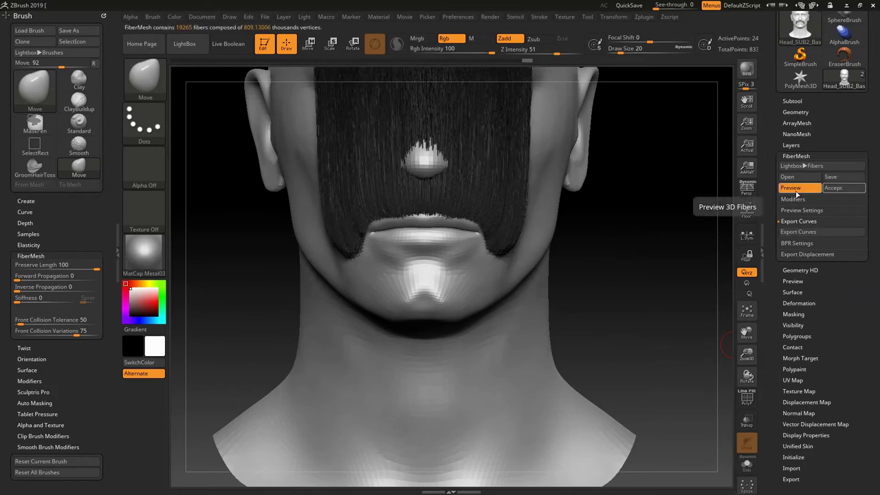
{"action": "left_click_drag", "start_coordinate": [624, 270], "coordinate": [583, 302]}
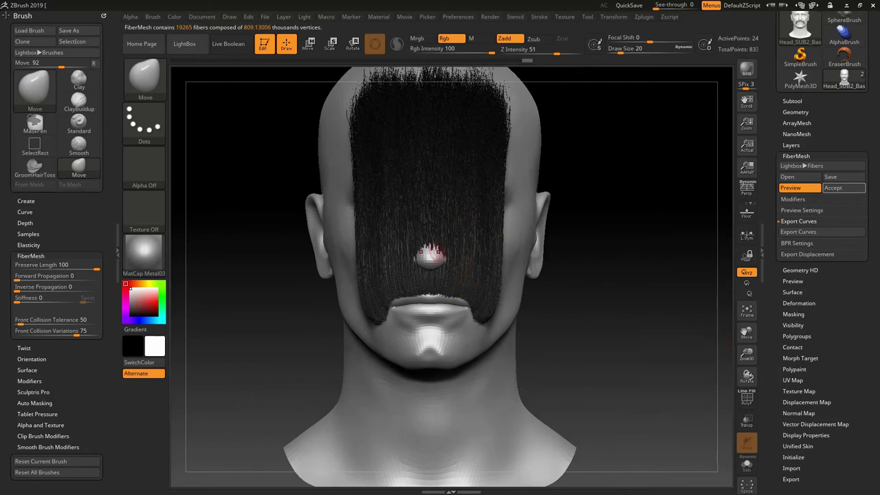
Step: Set the moustache fibers' Gravity to 1 and shorten their Length to about 24.69
{"action": "left_click", "coordinate": [792, 199]}
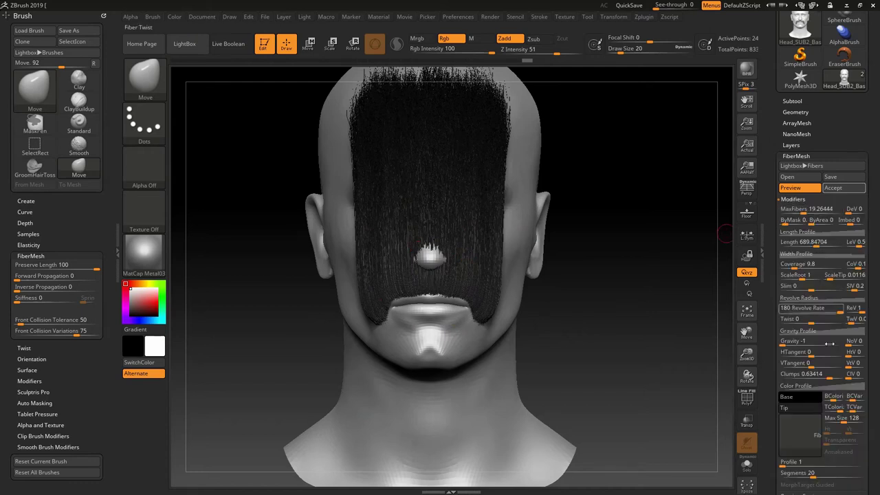
{"action": "left_click_drag", "start_coordinate": [783, 341], "coordinate": [853, 342]}
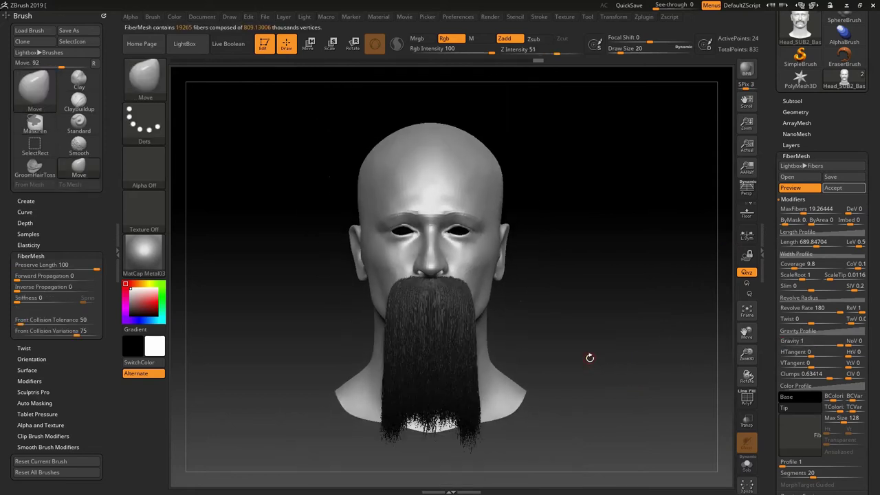
{"action": "left_click_drag", "start_coordinate": [590, 358], "coordinate": [570, 299], "text": "alt"}
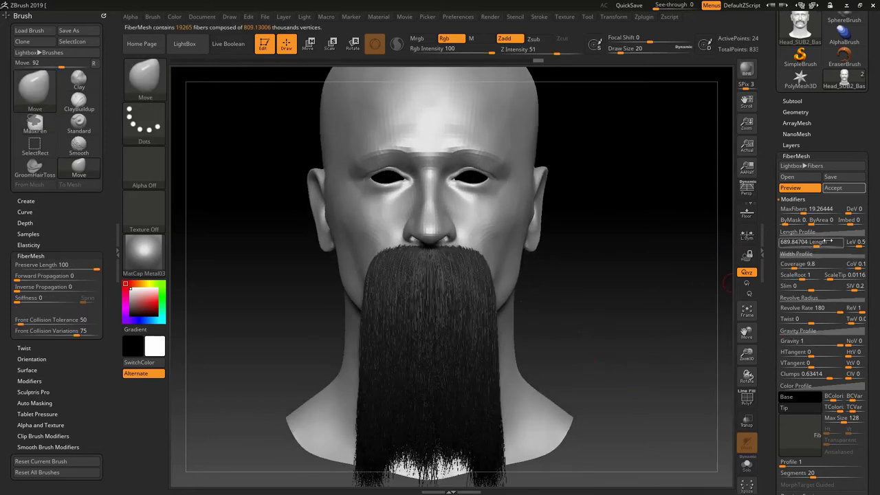
{"action": "left_click_drag", "start_coordinate": [816, 244], "coordinate": [789, 243]}
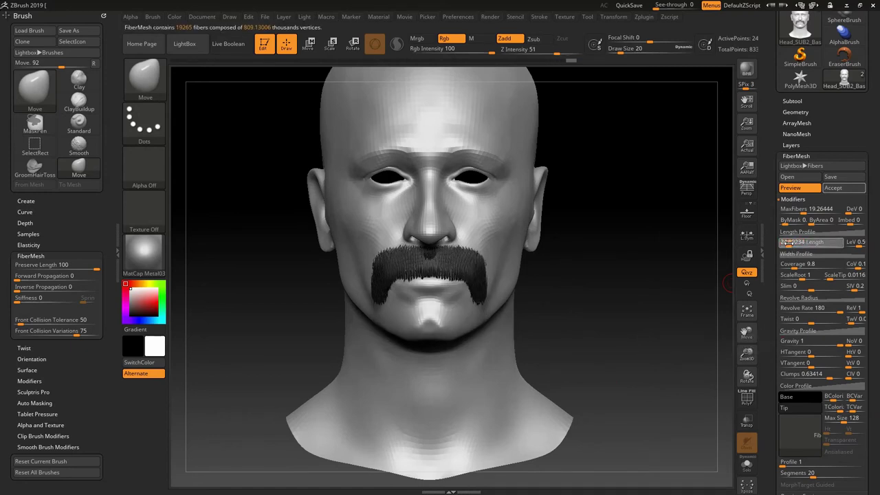
{"action": "right_click_drag", "start_coordinate": [668, 279], "coordinate": [656, 342], "text": "ctrl"}
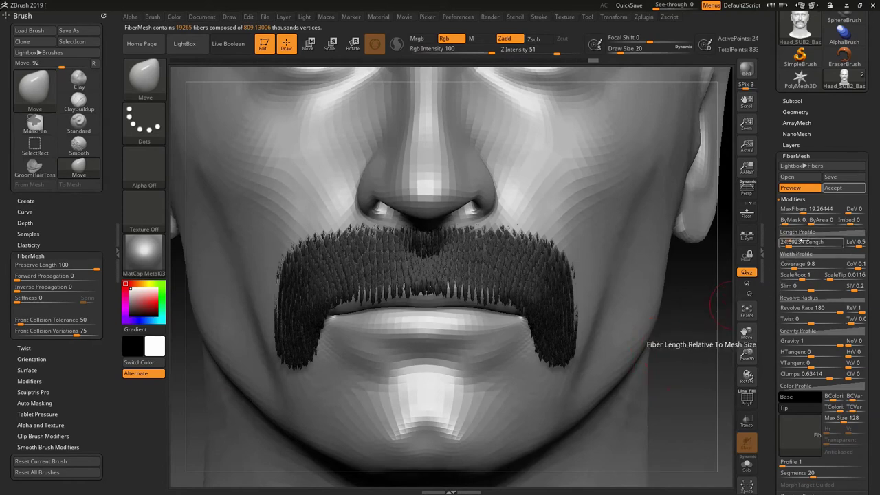
Step: Reduce the moustache fibers' Coverage to about 9.07 and MaxFibers to about 13.57
{"action": "left_click", "coordinate": [796, 268]}
{"action": "left_click", "coordinate": [794, 269]}
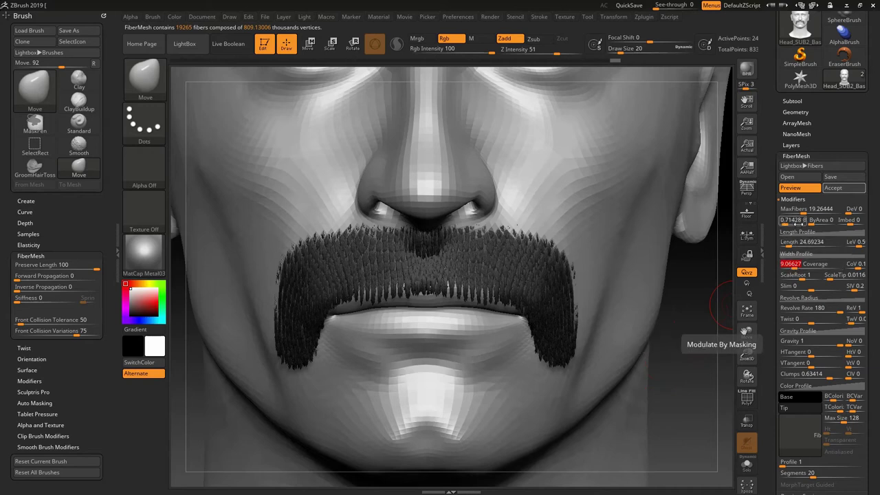
{"action": "left_click_drag", "start_coordinate": [799, 209], "coordinate": [802, 211]}
Step: Reduce the moustache fibers to 6 Segments and check their shape from the side
{"action": "right_click_drag", "start_coordinate": [668, 329], "coordinate": [254, 256], "text": "ctrl"}
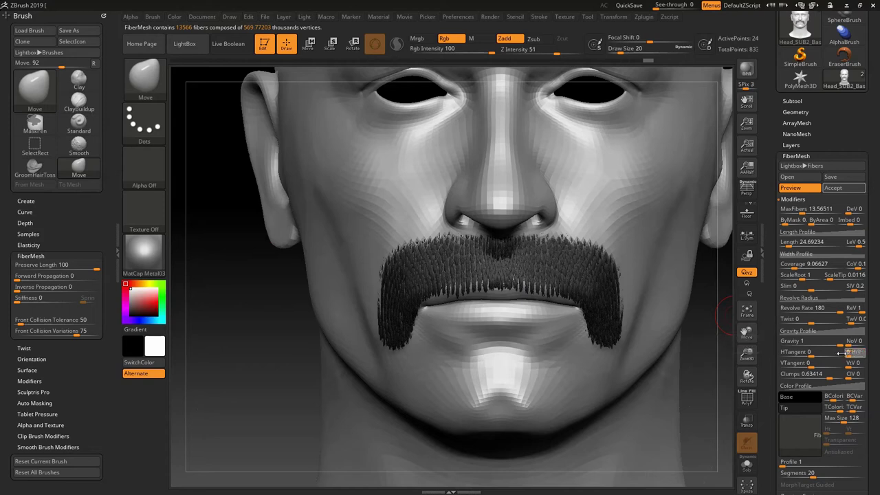
{"action": "left_click_drag", "start_coordinate": [809, 474], "coordinate": [790, 475]}
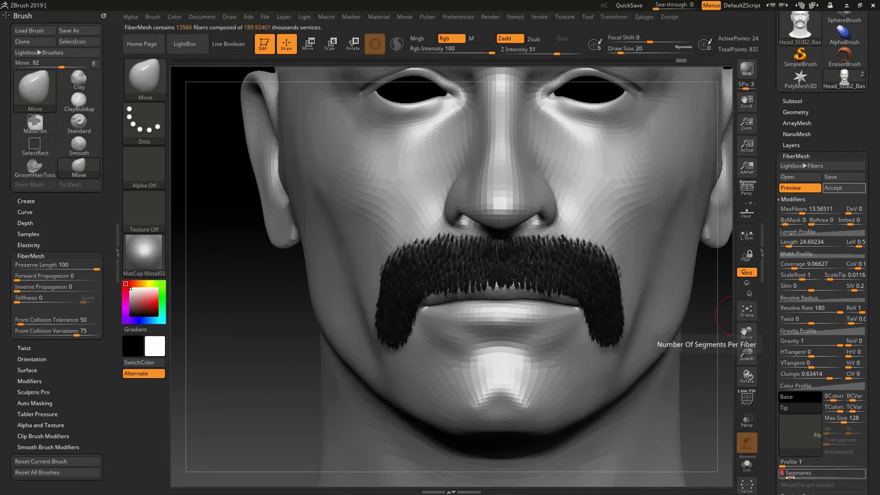
{"action": "left_click_drag", "start_coordinate": [186, 318], "coordinate": [267, 307]}
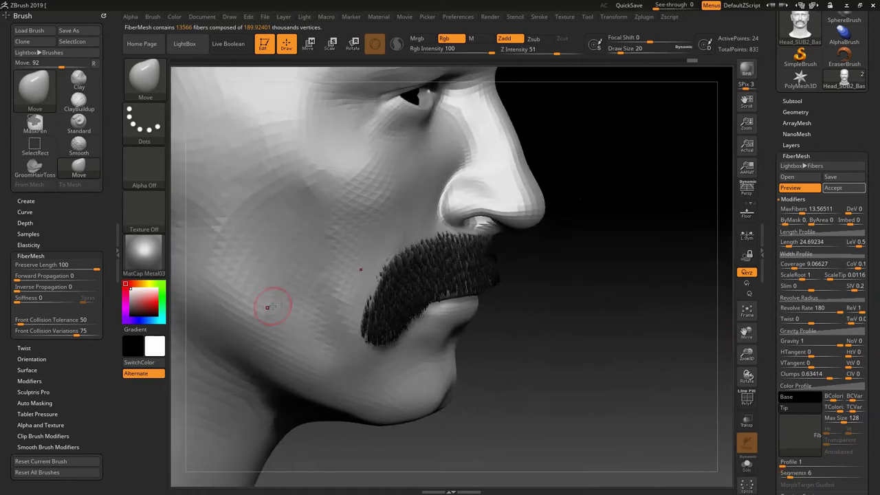
{"action": "left_click_drag", "start_coordinate": [577, 301], "coordinate": [475, 296]}
Step: Increase the moustache fibers' Length to about 55.56
{"action": "right_click_drag", "start_coordinate": [466, 295], "coordinate": [278, 250], "text": "ctrl"}
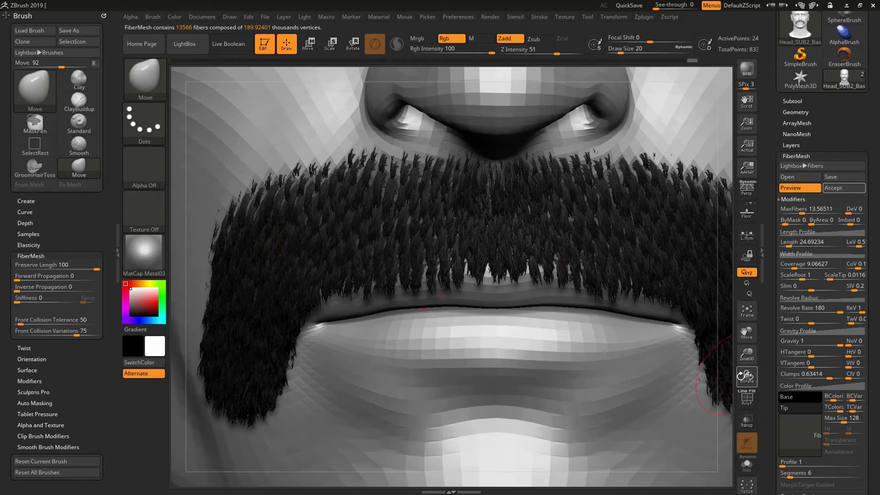
{"action": "left_click", "coordinate": [792, 243]}
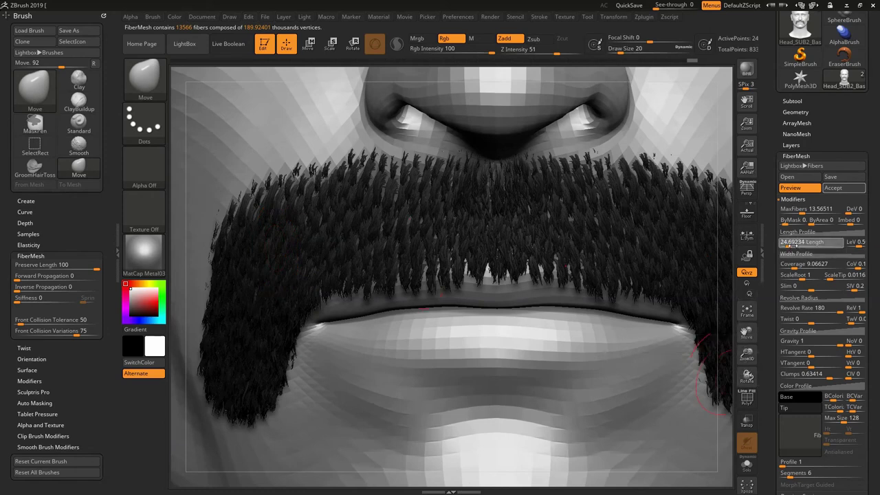
{"action": "left_click", "coordinate": [793, 245]}
{"action": "left_click", "coordinate": [792, 245]}
{"action": "right_click_drag", "start_coordinate": [544, 324], "coordinate": [483, 333], "text": "ctrl"}
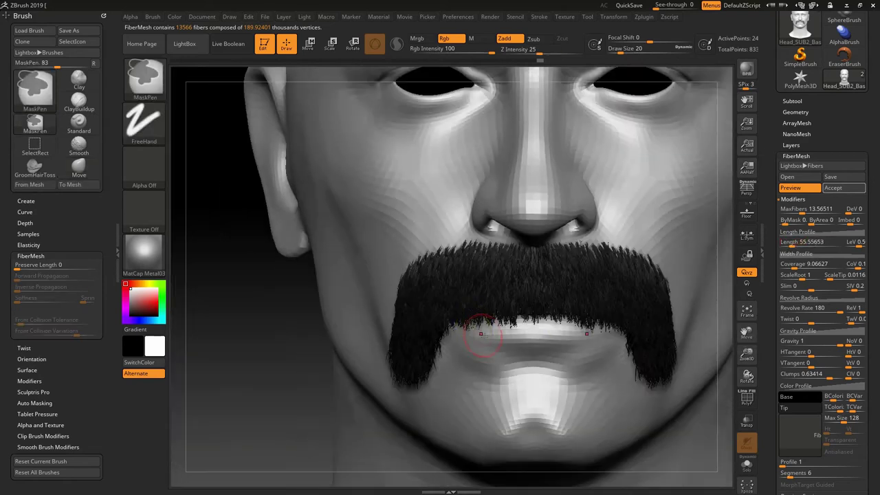
Step: Increase the moustache fibers' Length to about 60.97 and check the result on the whole head
{"action": "left_click", "coordinate": [794, 245]}
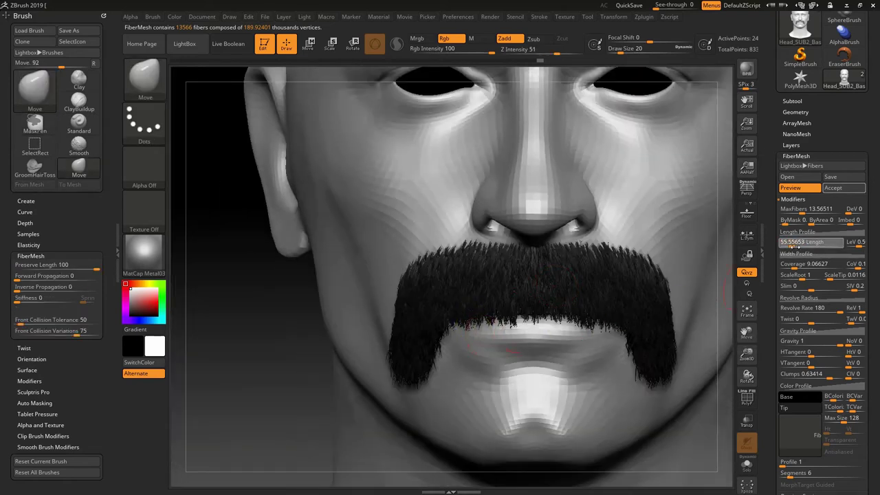
{"action": "left_click_drag", "start_coordinate": [792, 244], "coordinate": [789, 246]}
{"action": "left_click_drag", "start_coordinate": [789, 246], "coordinate": [792, 247]}
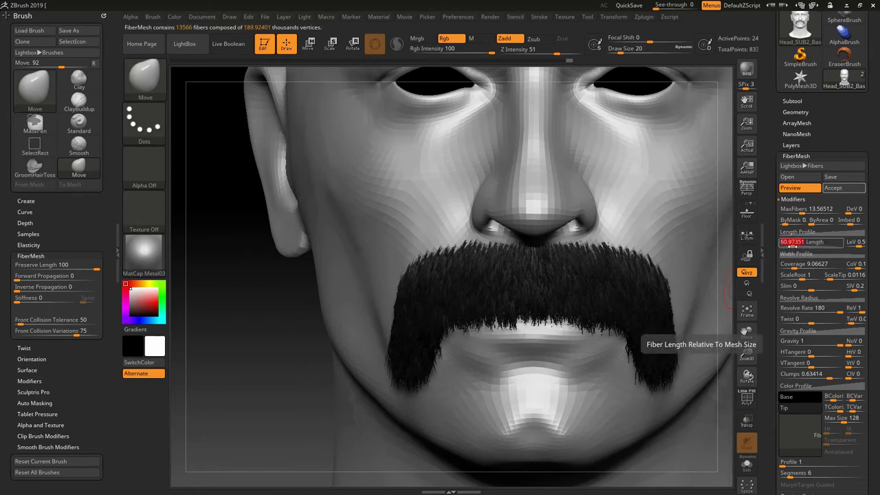
{"action": "right_click_drag", "start_coordinate": [285, 342], "coordinate": [251, 319], "text": "ctrl"}
{"action": "left_click_drag", "start_coordinate": [252, 319], "coordinate": [227, 319]}
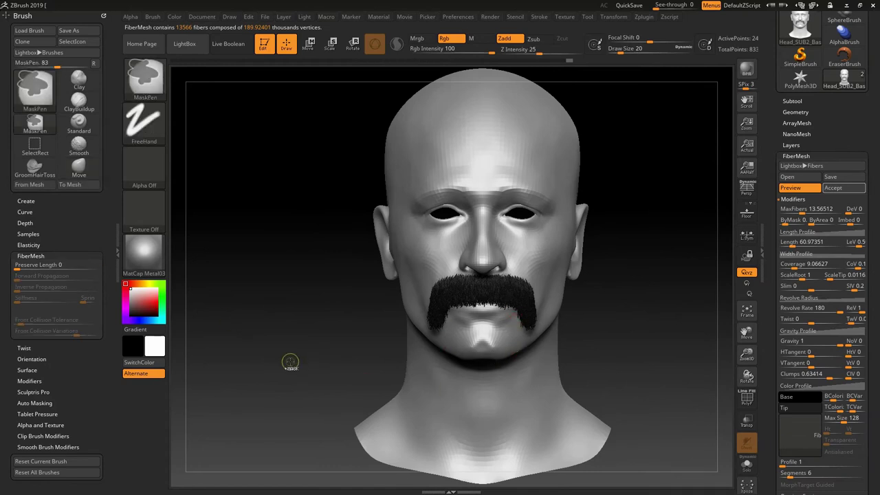
{"action": "left_click_drag", "start_coordinate": [291, 360], "coordinate": [416, 343]}
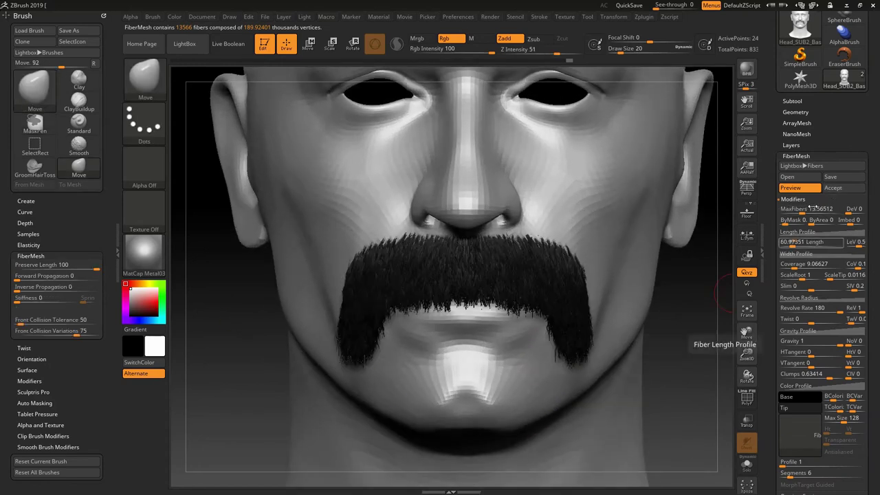
Step: Turn on FastPreview for the moustache fibers and accept them as a separate FiberMesh subtool
{"action": "scroll", "coordinate": [808, 300], "scroll_direction": "down", "scroll_amount": 5}
{"action": "left_click", "coordinate": [809, 307]}
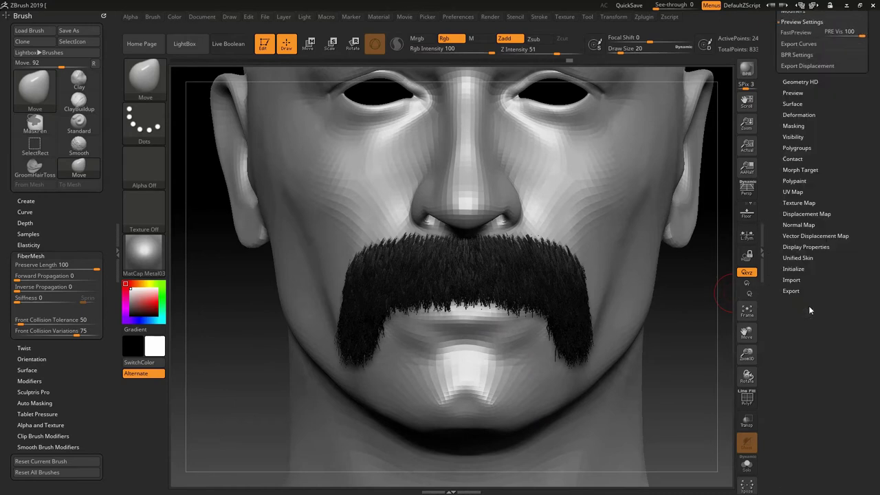
{"action": "scroll", "coordinate": [776, 213], "scroll_direction": "up", "scroll_amount": 5}
{"action": "left_click", "coordinate": [797, 222]}
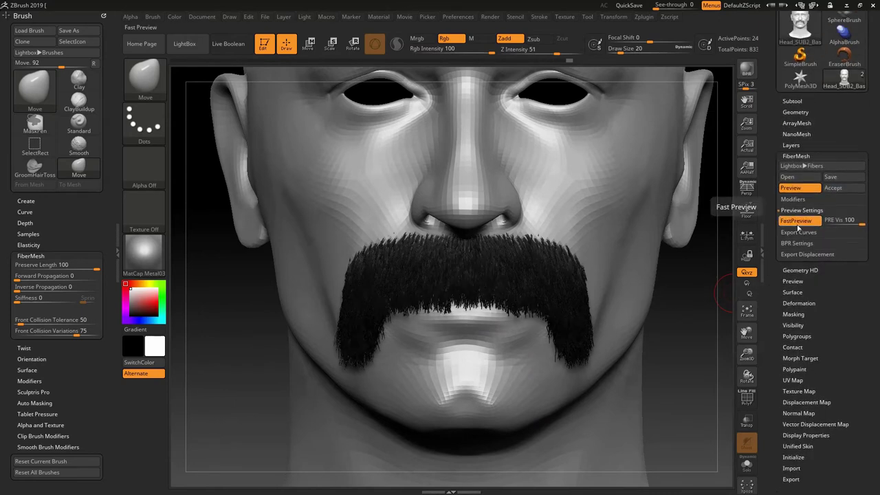
{"action": "left_click", "coordinate": [845, 189]}
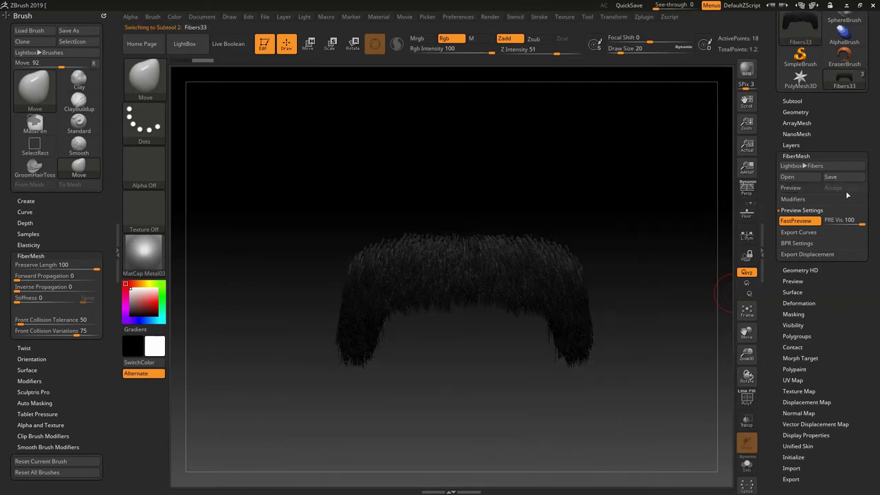
Step: Make the Head_SUB2_Base subtool visible together with the accepted moustache fibers
{"action": "left_click", "coordinate": [805, 101]}
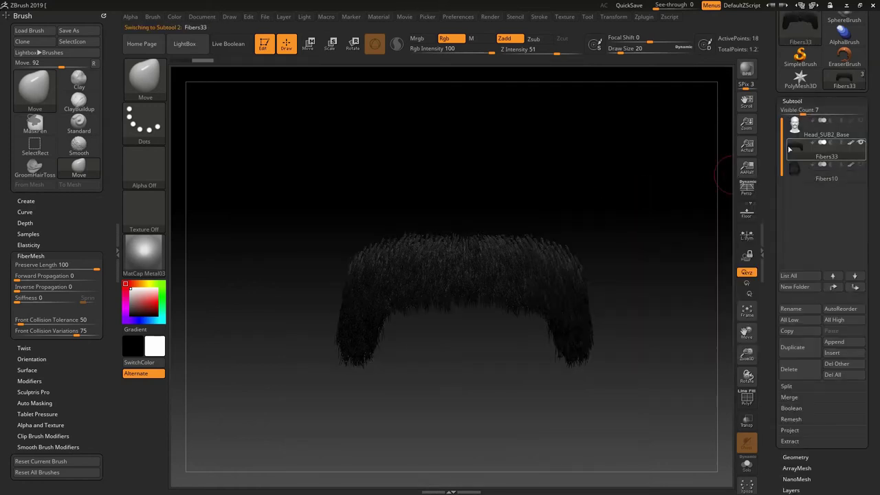
{"action": "left_click", "coordinate": [862, 129]}
{"action": "left_click", "coordinate": [851, 151]}
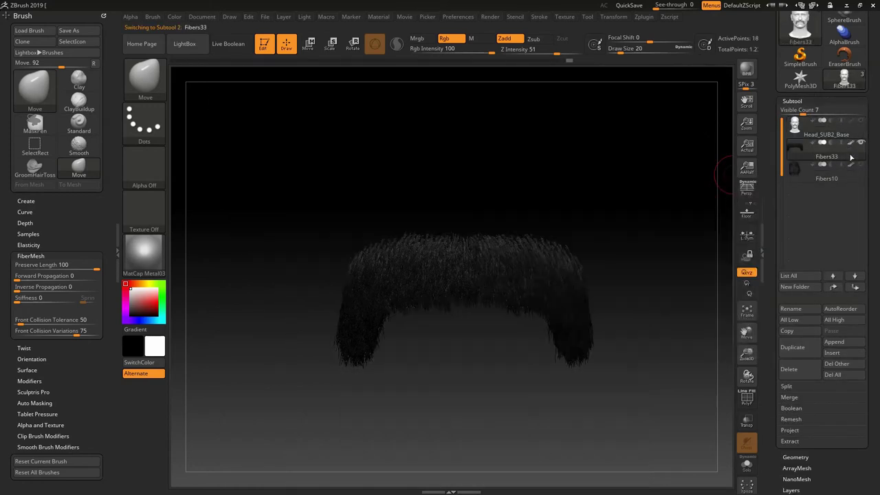
{"action": "left_click", "coordinate": [861, 121]}
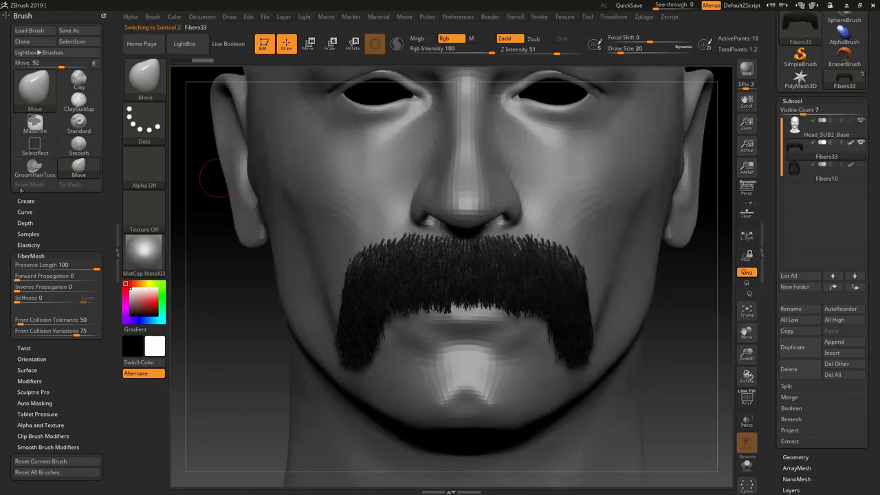
Step: Groom the moustache's lower edge upward off the lips with the Move brush at Draw Size 64
{"action": "left_click", "coordinate": [28, 98]}
{"action": "left_click_drag", "start_coordinate": [504, 275], "coordinate": [514, 276]}
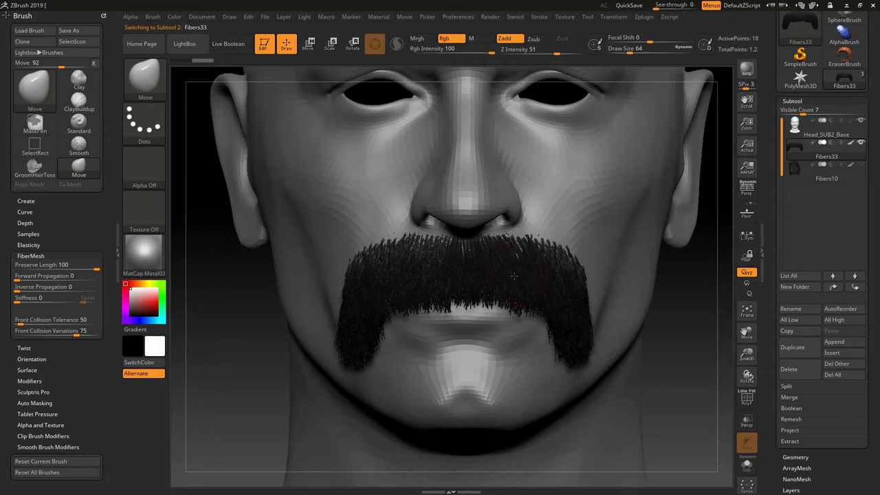
{"action": "left_click_drag", "start_coordinate": [578, 280], "coordinate": [585, 284]}
{"action": "left_click_drag", "start_coordinate": [554, 316], "coordinate": [561, 321]}
{"action": "left_click_drag", "start_coordinate": [445, 312], "coordinate": [445, 303]}
{"action": "mouse_move", "coordinate": [451, 308]}
{"action": "left_mouse_down"}
{"action": "mouse_move", "coordinate": [450, 301]}
{"action": "mouse_move", "coordinate": [422, 302]}
{"action": "left_mouse_up"}
{"action": "left_click_drag", "start_coordinate": [380, 333], "coordinate": [351, 323]}
{"action": "mouse_move", "coordinate": [209, 323]}
{"action": "left_mouse_down"}
{"action": "mouse_move", "coordinate": [330, 324]}
{"action": "mouse_move", "coordinate": [325, 334]}
{"action": "left_mouse_up"}
{"action": "left_click_drag", "start_coordinate": [424, 327], "coordinate": [426, 316]}
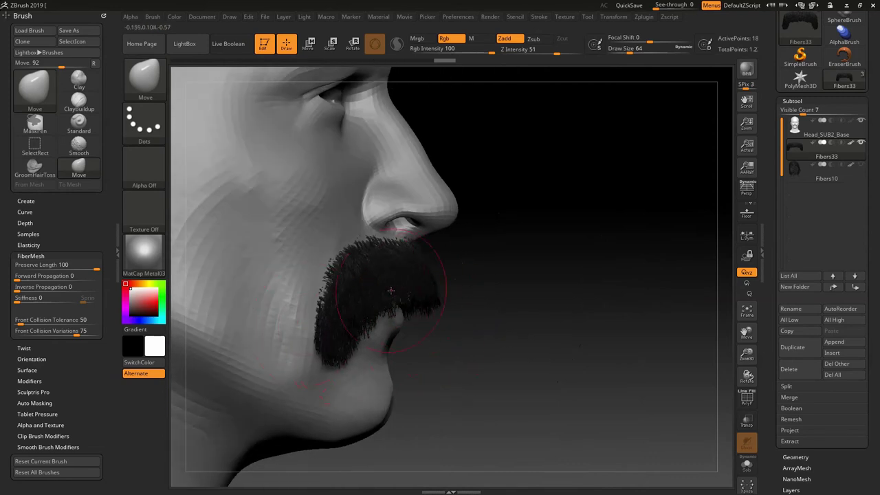
{"action": "right_click_drag", "start_coordinate": [374, 301], "coordinate": [470, 292]}
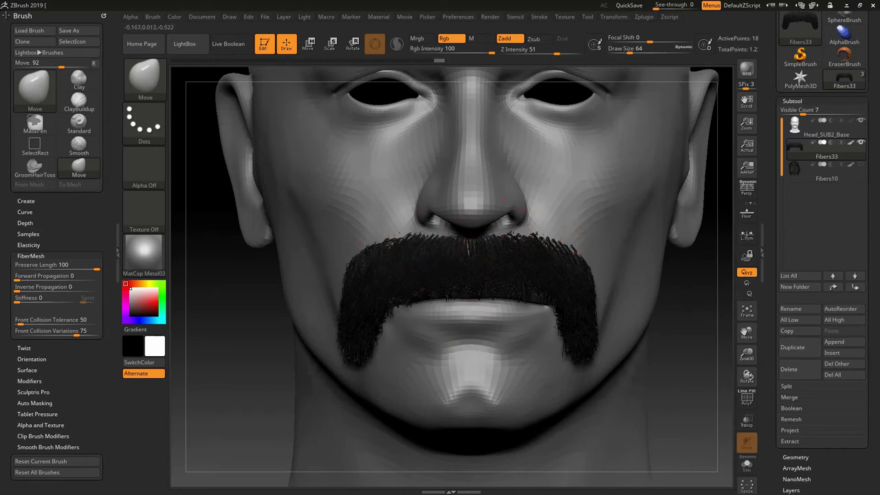
Step: Shape the moustache's drooping ends with the Move brush, working from the front and from below at an angle
{"action": "mouse_move", "coordinate": [579, 264]}
{"action": "left_mouse_down"}
{"action": "mouse_move", "coordinate": [600, 342]}
{"action": "mouse_move", "coordinate": [574, 369]}
{"action": "mouse_move", "coordinate": [588, 365]}
{"action": "left_mouse_up"}
{"action": "left_click_drag", "start_coordinate": [663, 329], "coordinate": [719, 294]}
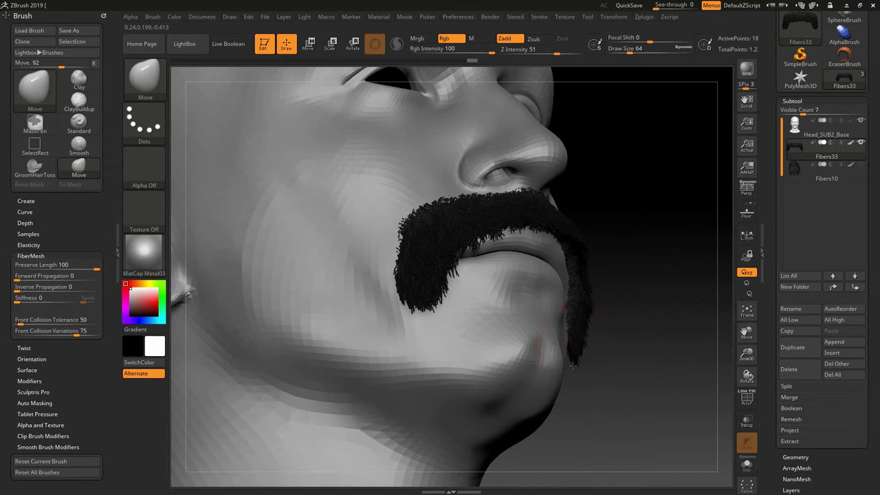
{"action": "left_click_drag", "start_coordinate": [491, 353], "coordinate": [448, 334]}
{"action": "right_click_drag", "start_coordinate": [436, 323], "coordinate": [283, 330]}
{"action": "right_click_drag", "start_coordinate": [666, 295], "coordinate": [632, 313], "text": "alt"}
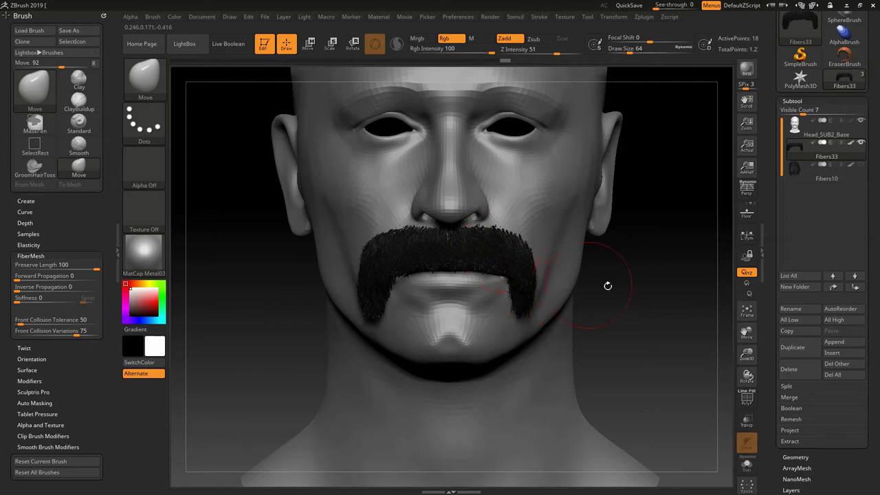
{"action": "mouse_move", "coordinate": [773, 331]}
{"action": "left_mouse_down"}
{"action": "mouse_move", "coordinate": [771, 308]}
{"action": "mouse_move", "coordinate": [765, 344]}
{"action": "left_mouse_up"}
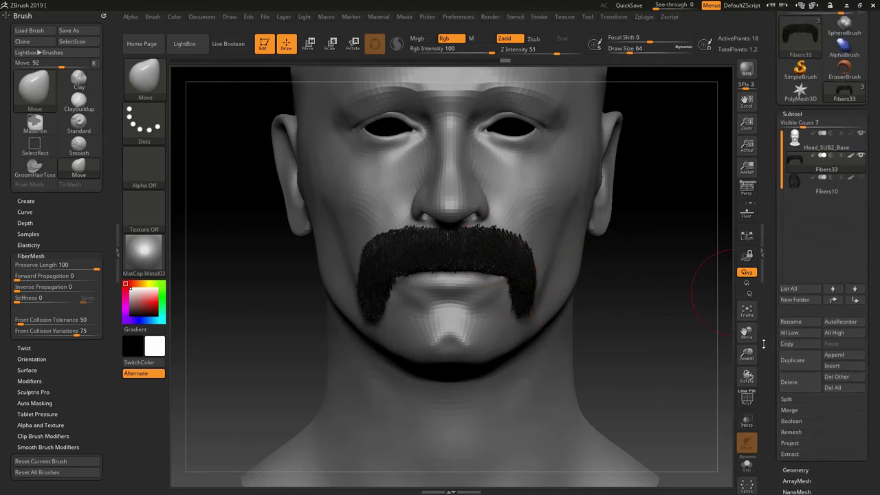
Step: Hide the head subtool and export the moustache fibers as an OBJ named Moustache_Fiber in the NewHair folder
{"action": "left_click", "coordinate": [861, 134]}
{"action": "left_click", "coordinate": [829, 169]}
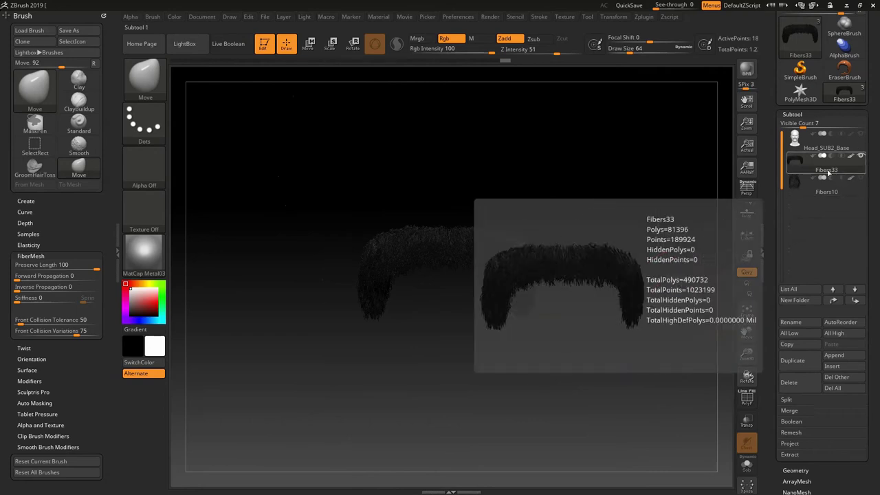
{"action": "left_click_drag", "start_coordinate": [771, 113], "coordinate": [771, 210]}
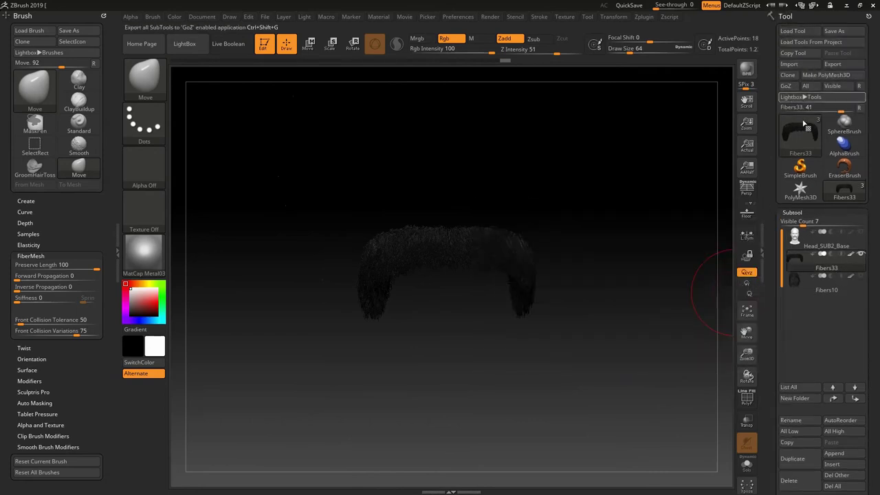
{"action": "left_click", "coordinate": [832, 64]}
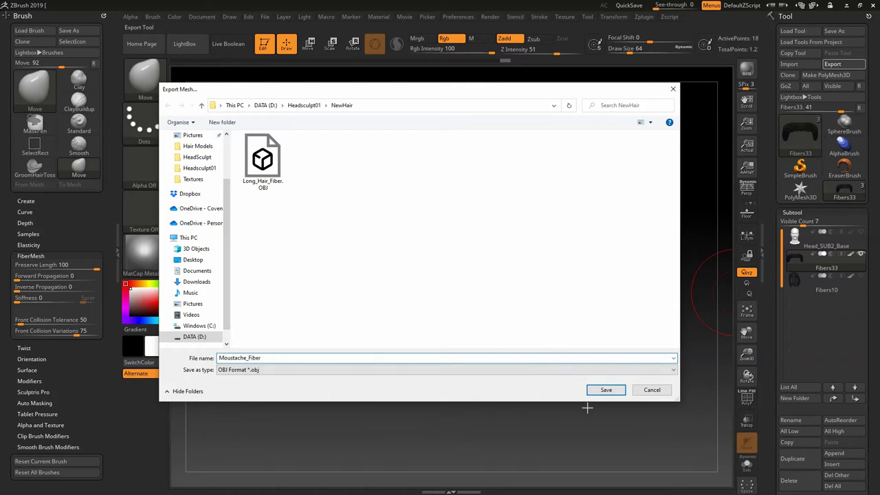
{"action": "left_click", "coordinate": [604, 395]}
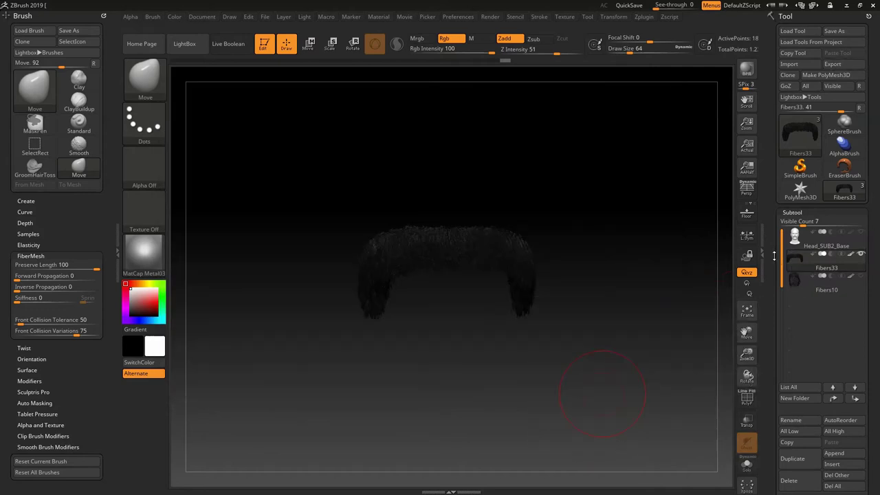
Step: Reduce the moustache FiberMesh's preview visibility (PRE Vis) to 1
{"action": "scroll", "coordinate": [781, 148], "scroll_direction": "down", "scroll_amount": 10}
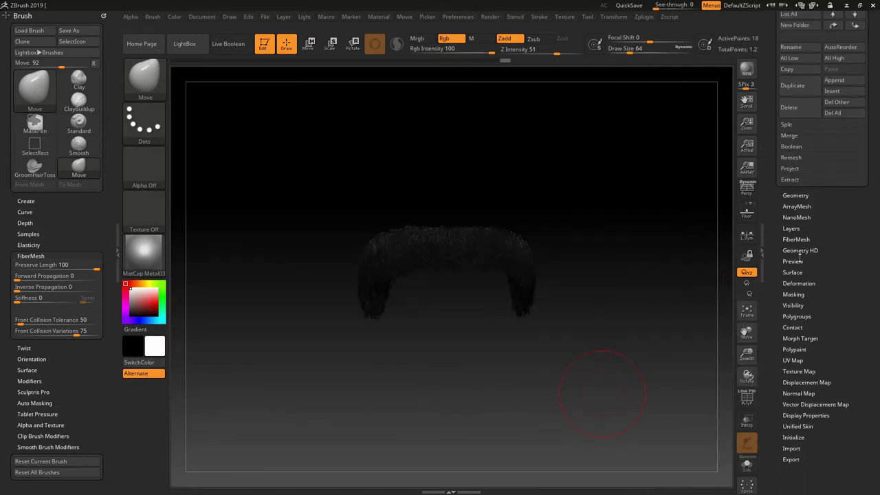
{"action": "left_click", "coordinate": [795, 239]}
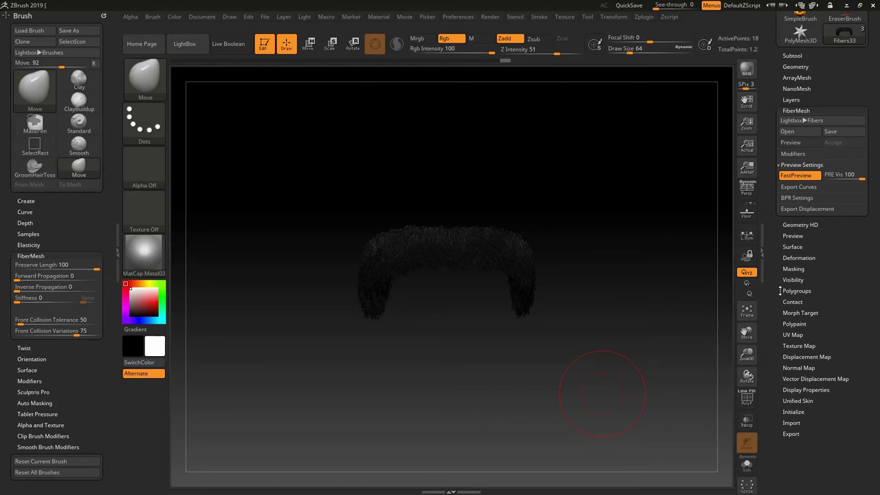
{"action": "left_click", "coordinate": [834, 176]}
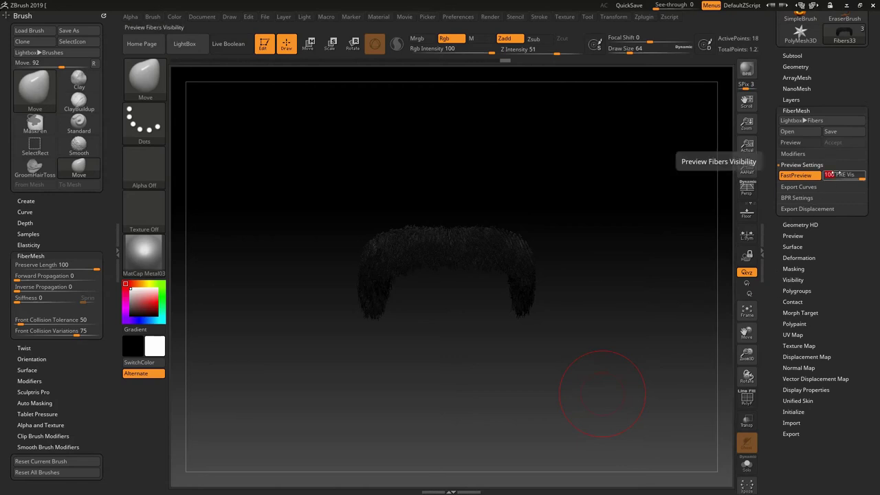
{"action": "key", "text": "Return"}
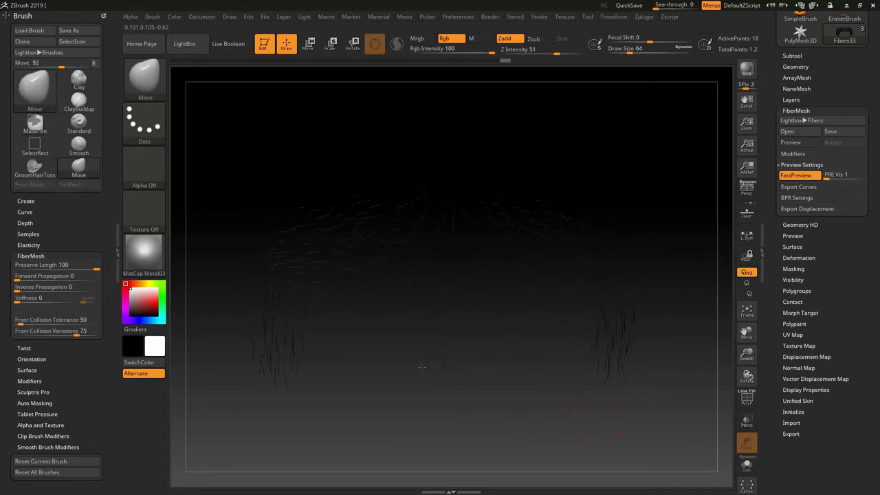
Step: Export the moustache fibers as curves in Maya Ascii format, naming the file Moustache_Curves.ma
{"action": "left_click", "coordinate": [797, 186]}
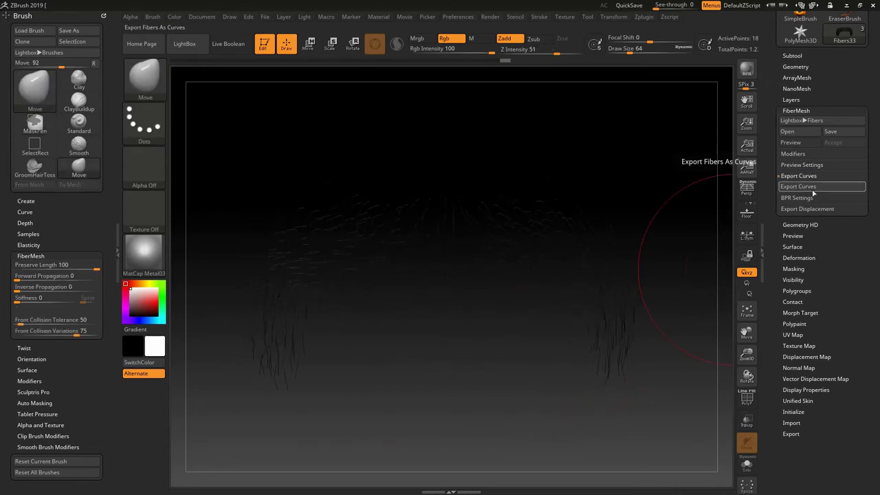
{"action": "left_click", "coordinate": [809, 189]}
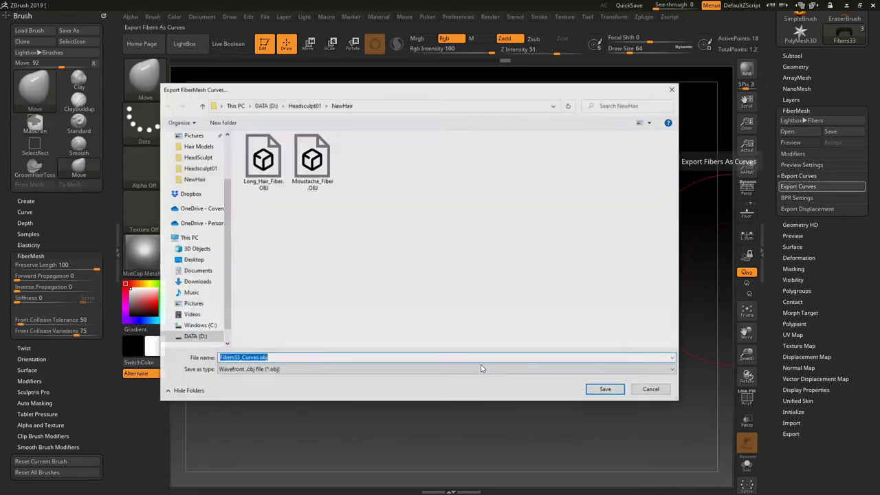
{"action": "left_click", "coordinate": [296, 371]}
{"action": "left_click", "coordinate": [275, 386]}
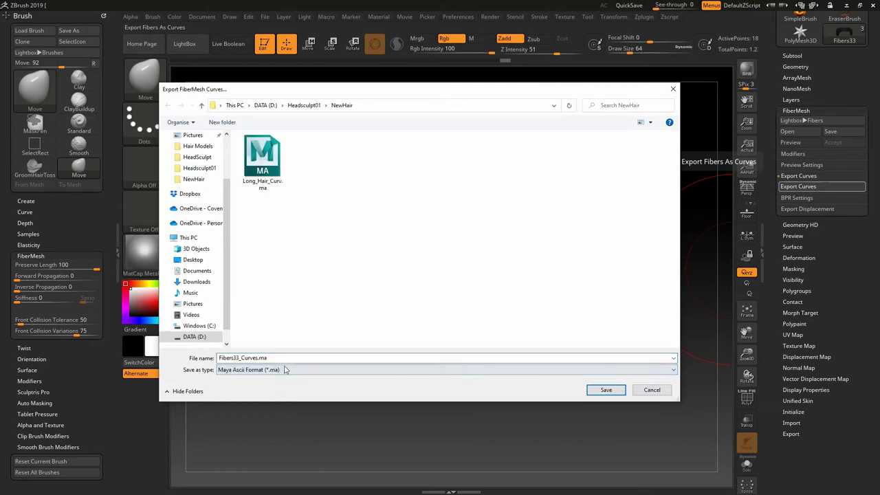
{"action": "left_click", "coordinate": [284, 358]}
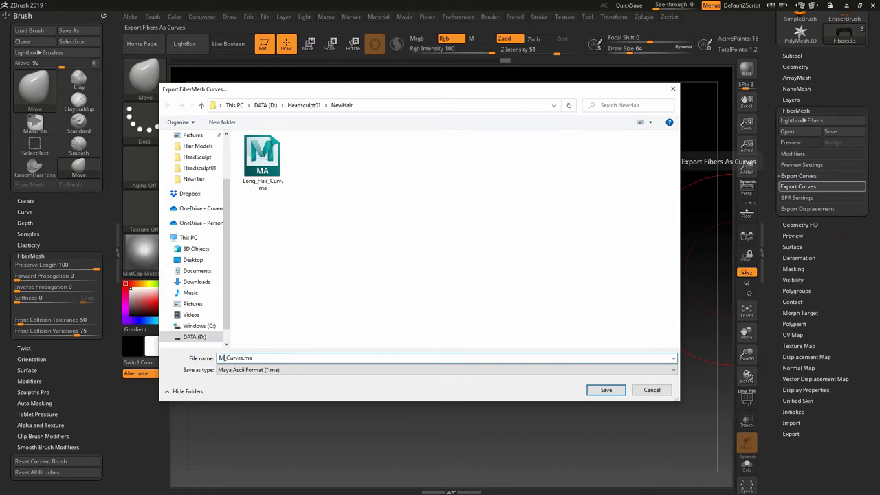
{"action": "left_click", "coordinate": [605, 389]}
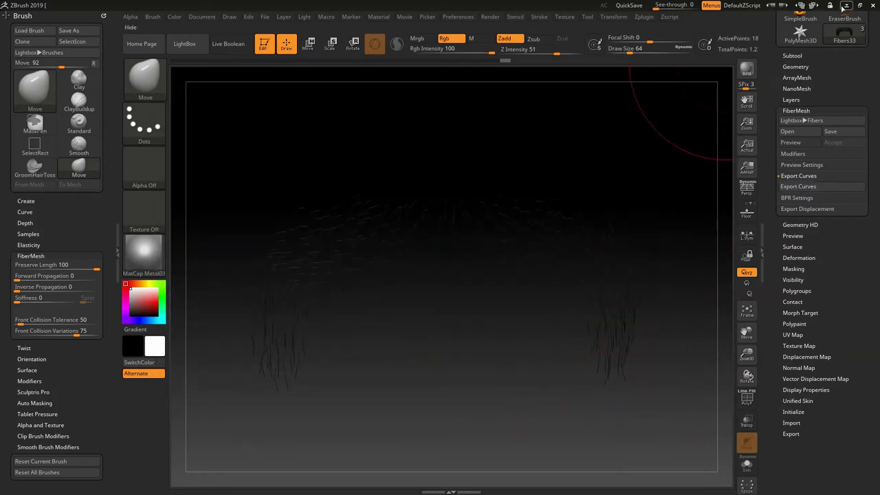
Step: Switch to Maya and import Moustache_Fiber.OBJ from the NewHair folder into the head scene
{"action": "left_click", "coordinate": [844, 5]}
{"action": "left_click", "coordinate": [7, 15]}
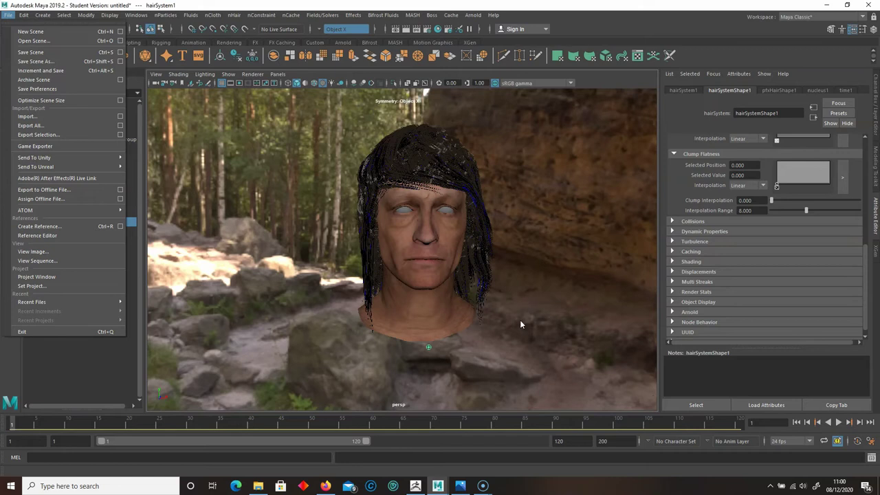
{"action": "left_click", "coordinate": [45, 117]}
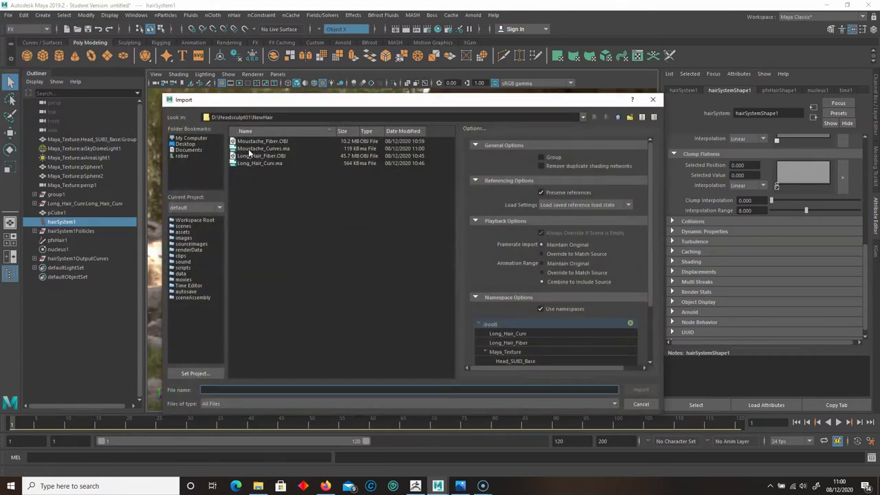
{"action": "double_click", "coordinate": [262, 143]}
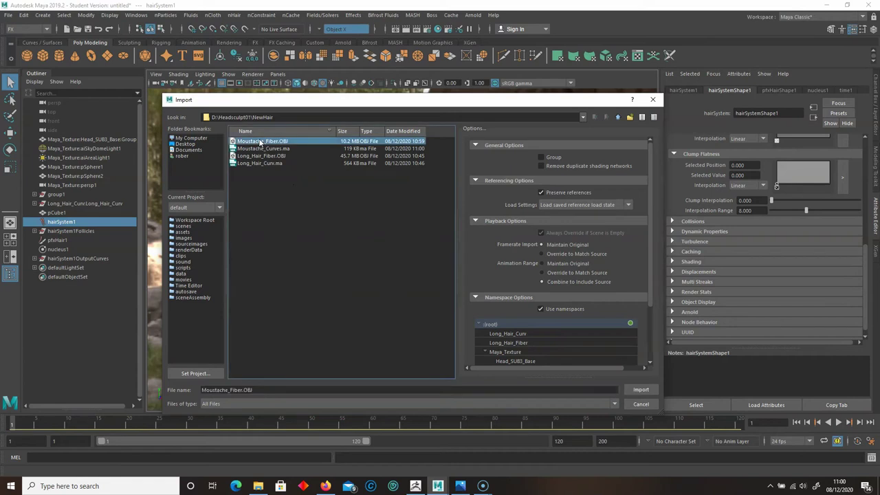
Step: Check the imported moustache's placement on the face up close and select the Moustache_Fiber mesh
{"action": "right_click_drag", "start_coordinate": [594, 255], "coordinate": [667, 267]}
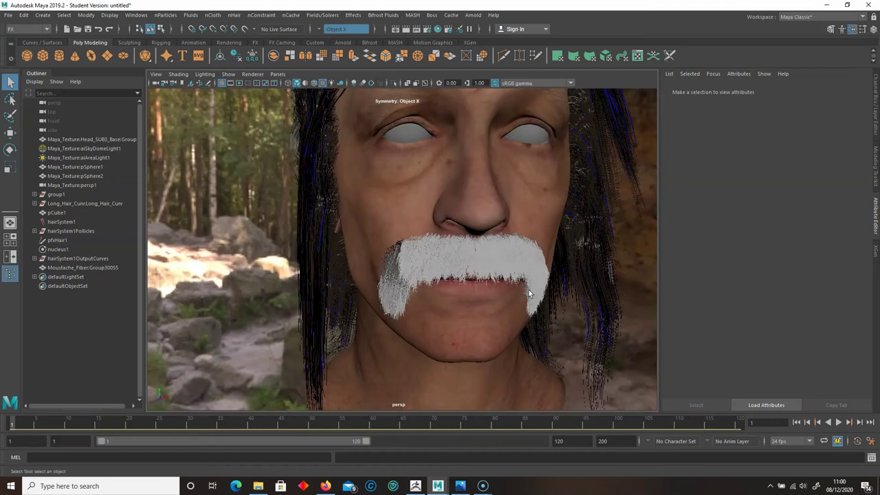
{"action": "middle_click_drag", "start_coordinate": [528, 289], "coordinate": [407, 230], "text": "alt"}
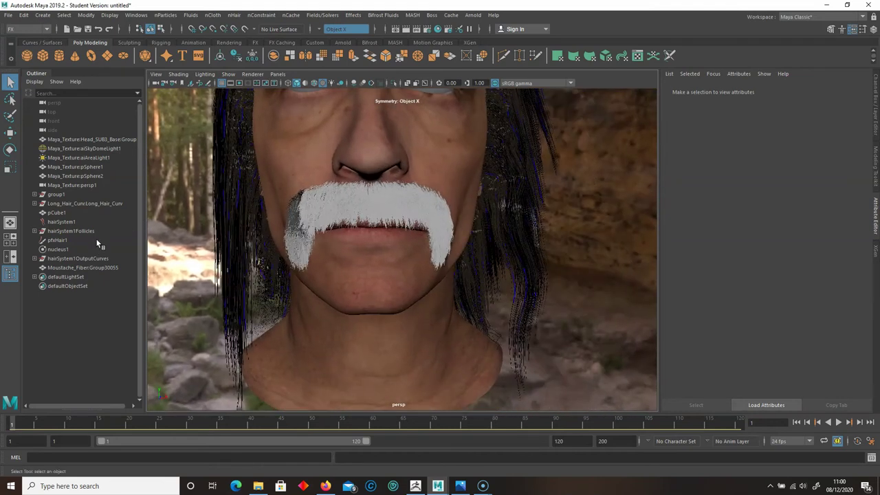
{"action": "left_click", "coordinate": [66, 267]}
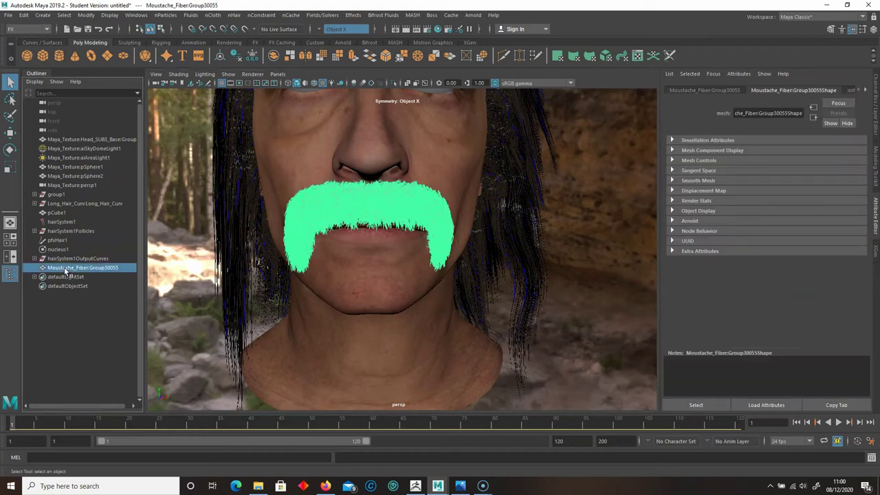
Step: Assign the existing aiStandardHair1 material to the moustache fiber mesh and view the result on the whole face
{"action": "right_click", "coordinate": [383, 207]}
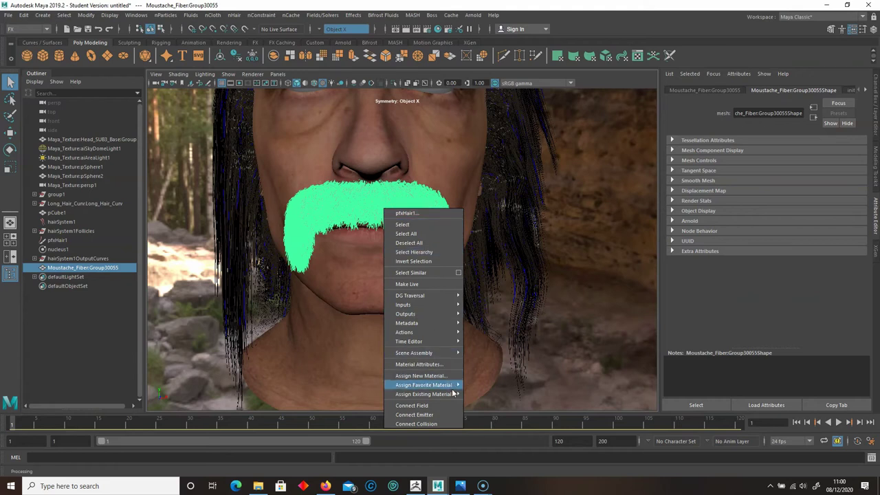
{"action": "mouse_move", "coordinate": [451, 396]}
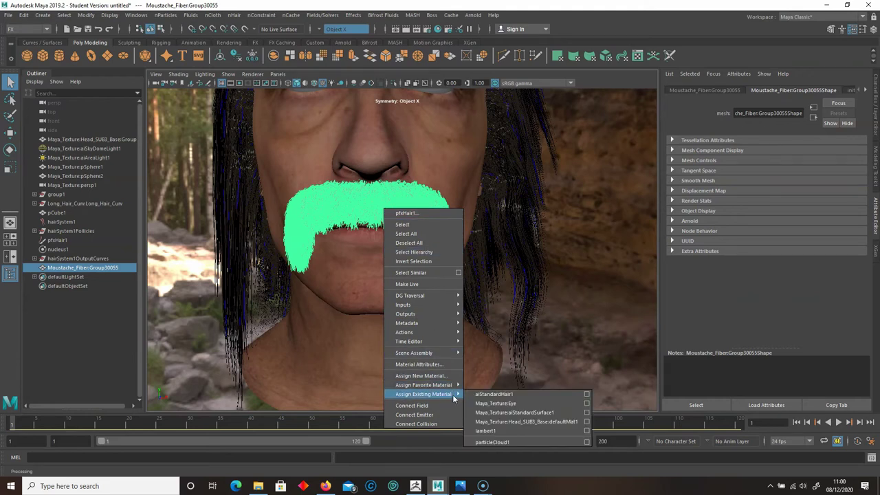
{"action": "left_click", "coordinate": [520, 397]}
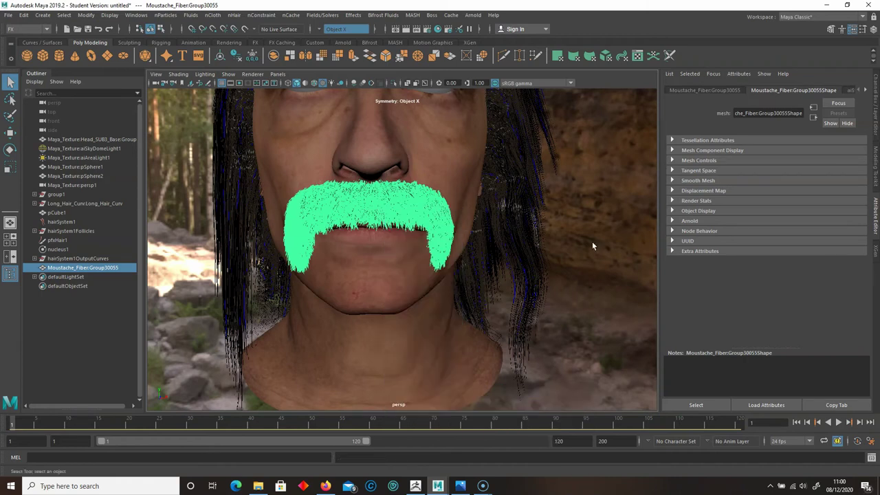
{"action": "left_click", "coordinate": [592, 241]}
{"action": "right_click_drag", "start_coordinate": [544, 217], "coordinate": [509, 234], "text": "alt"}
{"action": "middle_click_drag", "start_coordinate": [523, 224], "coordinate": [542, 251], "text": "alt"}
{"action": "left_click_drag", "start_coordinate": [542, 251], "coordinate": [573, 231], "text": "alt"}
Step: Import Moustache_Curves.ma from the NewHair folder into the scene and select the imported curves group
{"action": "left_click", "coordinate": [8, 15]}
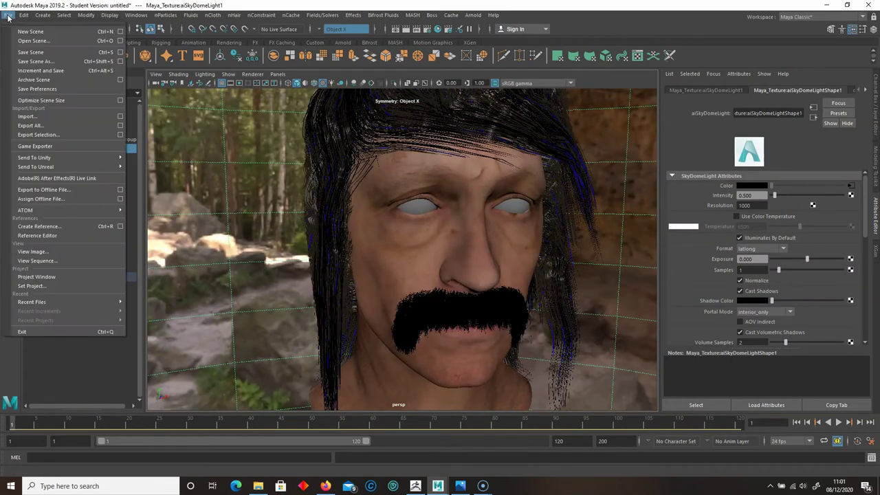
{"action": "left_click", "coordinate": [71, 116]}
{"action": "double_click", "coordinate": [275, 148]}
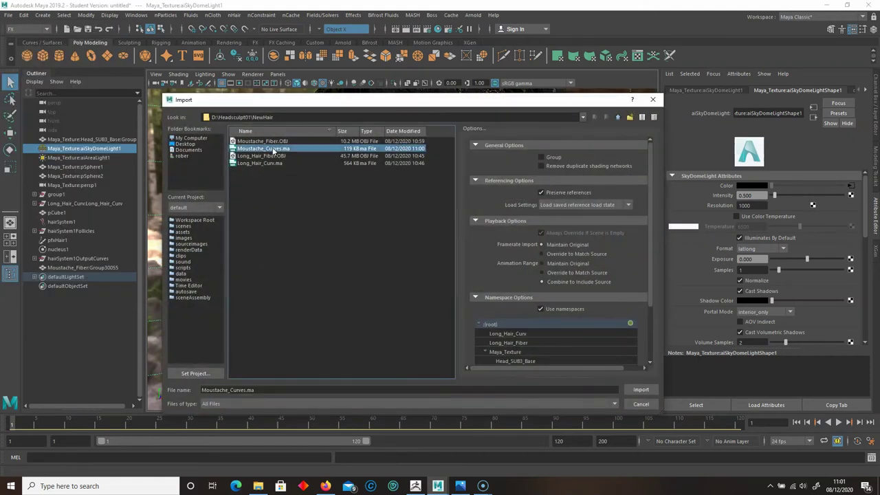
{"action": "left_click_drag", "start_coordinate": [281, 224], "coordinate": [223, 323], "text": "alt"}
{"action": "right_click_drag", "start_coordinate": [224, 323], "coordinate": [309, 321], "text": "alt"}
{"action": "left_click_drag", "start_coordinate": [239, 292], "coordinate": [271, 297], "text": "alt"}
{"action": "left_click", "coordinate": [113, 277]}
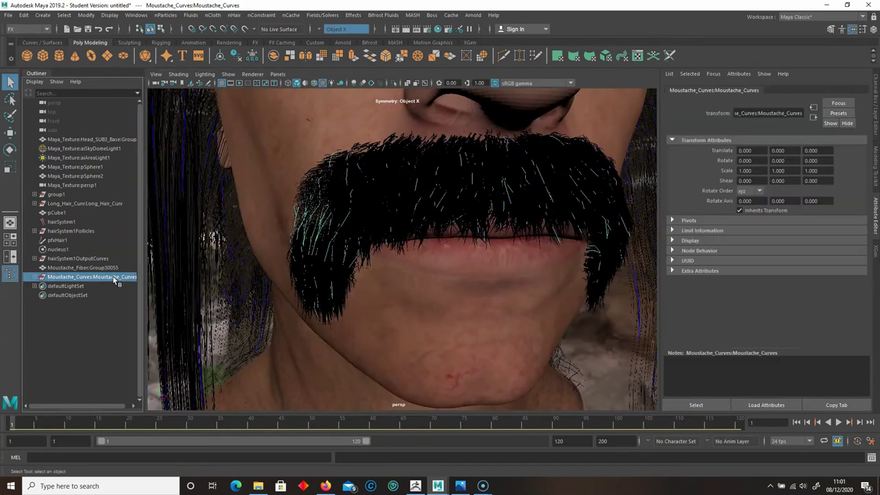
{"action": "left_click_drag", "start_coordinate": [437, 275], "coordinate": [426, 260], "text": "alt"}
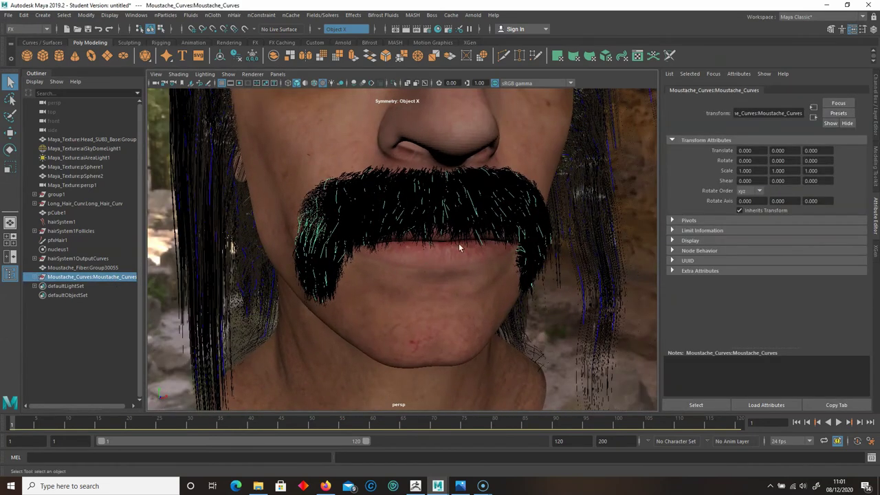
Step: Try to assign the existing hair system hairSystemShape1 to the moustache curves, and undo the assignment
{"action": "left_click", "coordinate": [234, 14]}
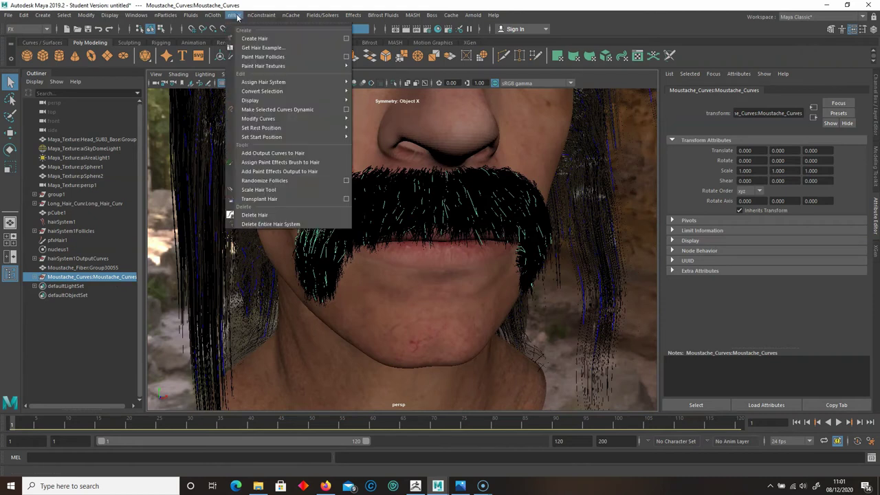
{"action": "mouse_move", "coordinate": [278, 83]}
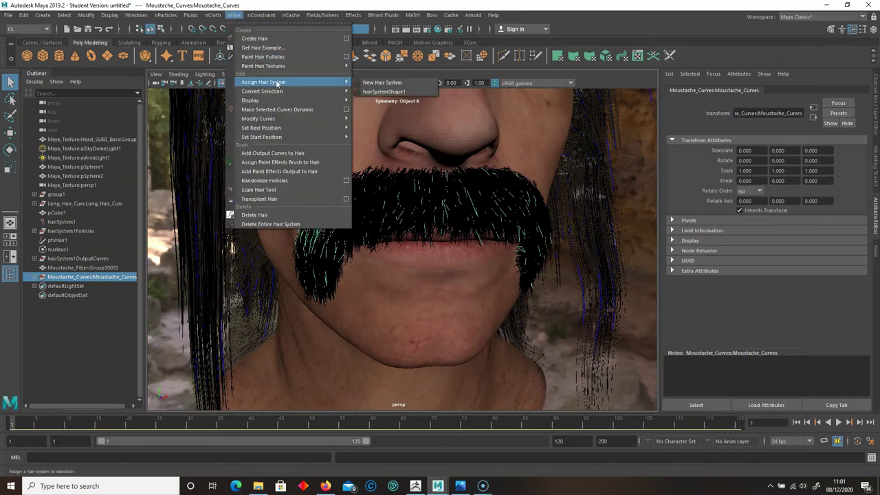
{"action": "left_click", "coordinate": [405, 91]}
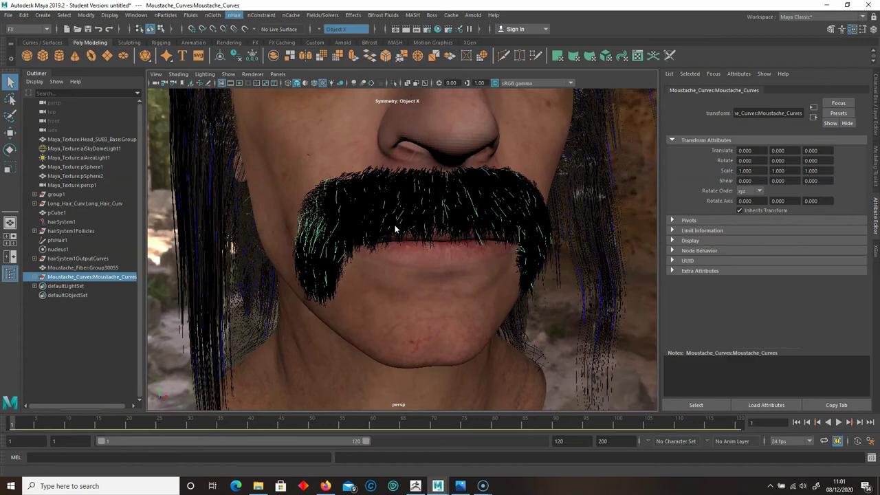
{"action": "mouse_move", "coordinate": [597, 176]}
{"action": "right_mouse_down", "text": "alt"}
{"action": "mouse_move", "coordinate": [642, 183]}
{"action": "mouse_move", "coordinate": [597, 179]}
{"action": "right_mouse_up", "text": "alt"}
{"action": "left_click_drag", "start_coordinate": [597, 179], "coordinate": [420, 191], "text": "alt"}
{"action": "mouse_move", "coordinate": [420, 190]}
{"action": "right_mouse_down", "text": "alt"}
{"action": "mouse_move", "coordinate": [481, 195]}
{"action": "mouse_move", "coordinate": [413, 189]}
{"action": "right_mouse_up", "text": "alt"}
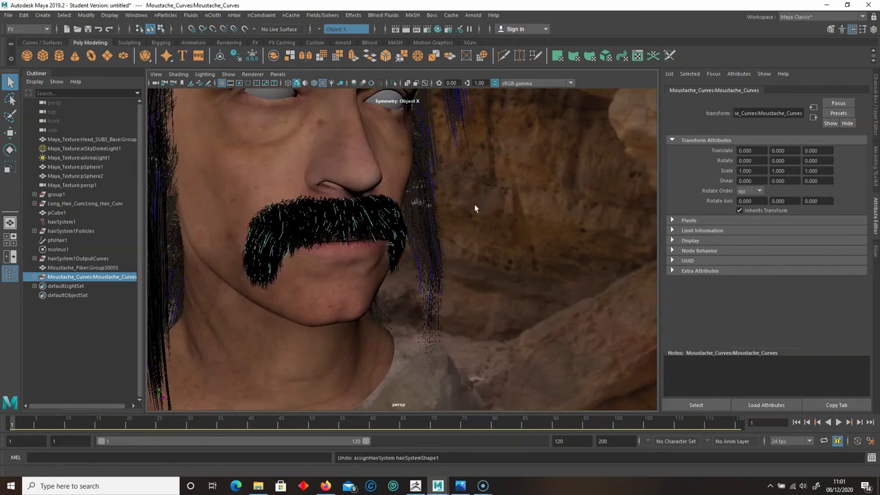
Step: Create a second polygon cube at the origin and move it about 5.3 units along X, beside the first hair cube
{"action": "left_click_drag", "start_coordinate": [473, 207], "coordinate": [479, 190], "text": "alt"}
{"action": "right_click_drag", "start_coordinate": [412, 206], "coordinate": [354, 210], "text": "alt"}
{"action": "middle_click_drag", "start_coordinate": [353, 211], "coordinate": [336, 89], "text": "alt"}
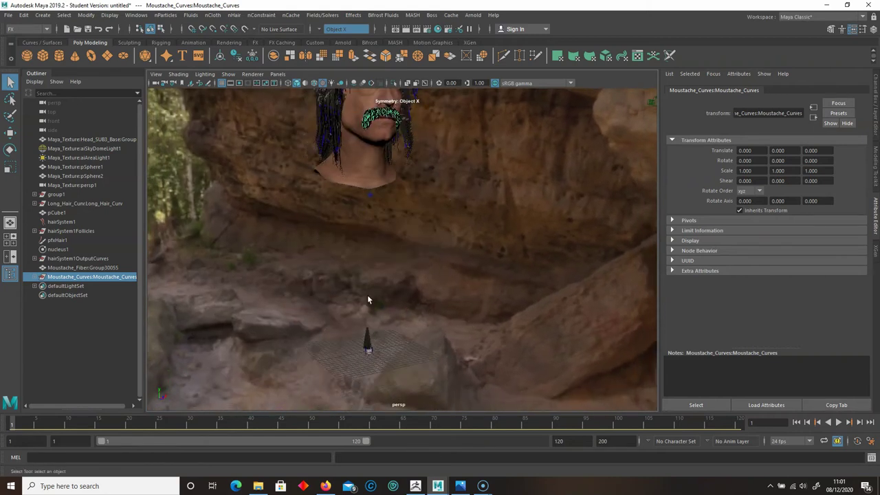
{"action": "middle_click_drag", "start_coordinate": [367, 296], "coordinate": [378, 238], "text": "alt"}
{"action": "right_click_drag", "start_coordinate": [378, 237], "coordinate": [570, 265], "text": "alt"}
{"action": "middle_click_drag", "start_coordinate": [423, 333], "coordinate": [412, 232], "text": "alt"}
{"action": "left_click_drag", "start_coordinate": [410, 232], "coordinate": [456, 292], "text": "alt"}
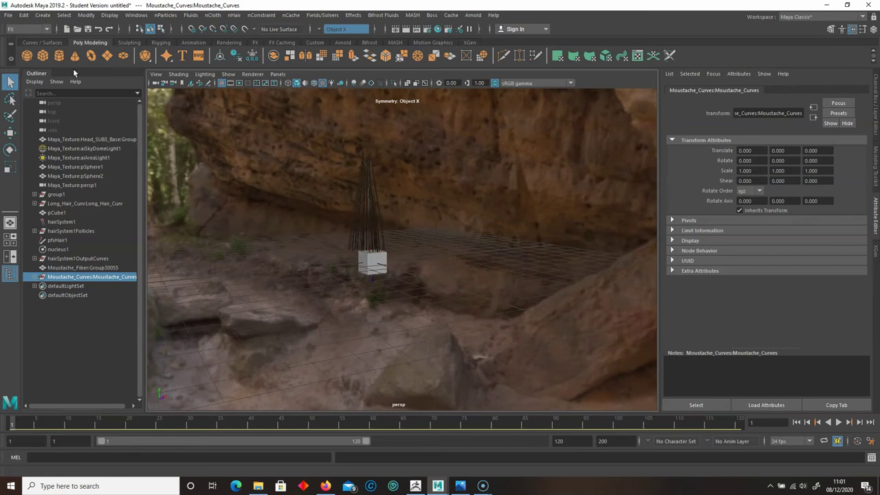
{"action": "left_click", "coordinate": [44, 55]}
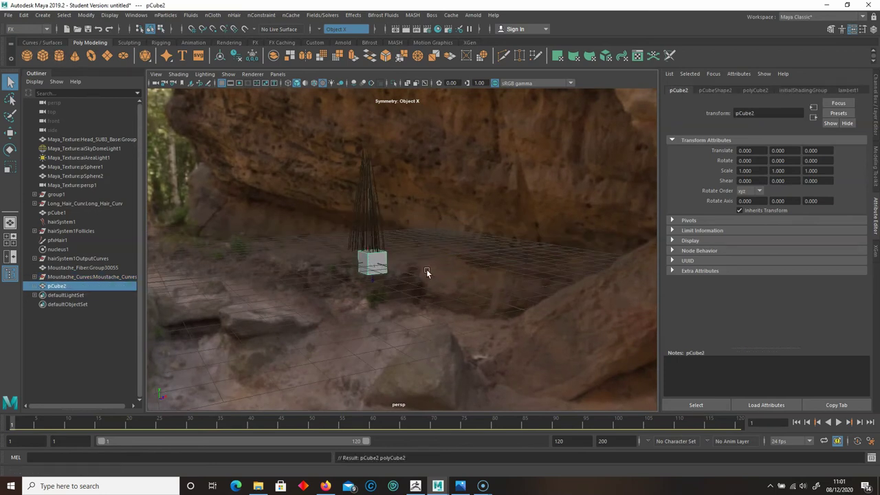
{"action": "key", "text": "w"}
{"action": "left_click_drag", "start_coordinate": [394, 257], "coordinate": [495, 253]}
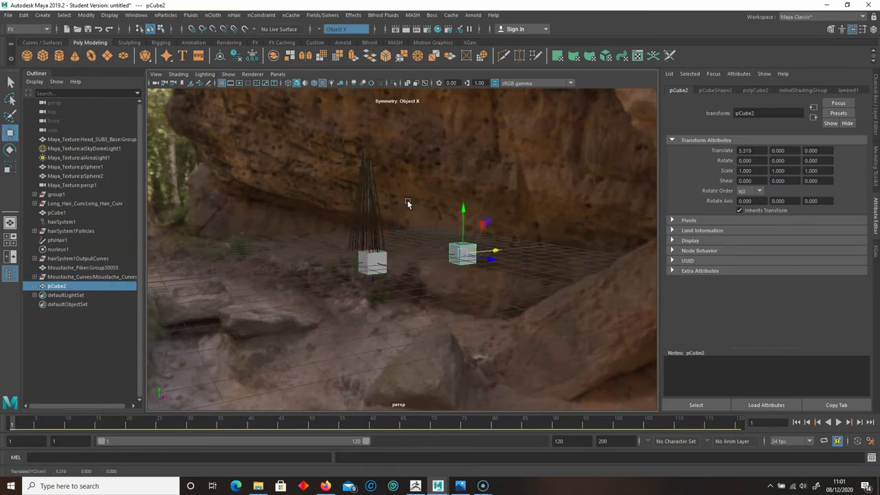
Step: Create hair on the second cube with 2 hairs per clump, placed into the existing hairSystemShape1
{"action": "left_click", "coordinate": [233, 15]}
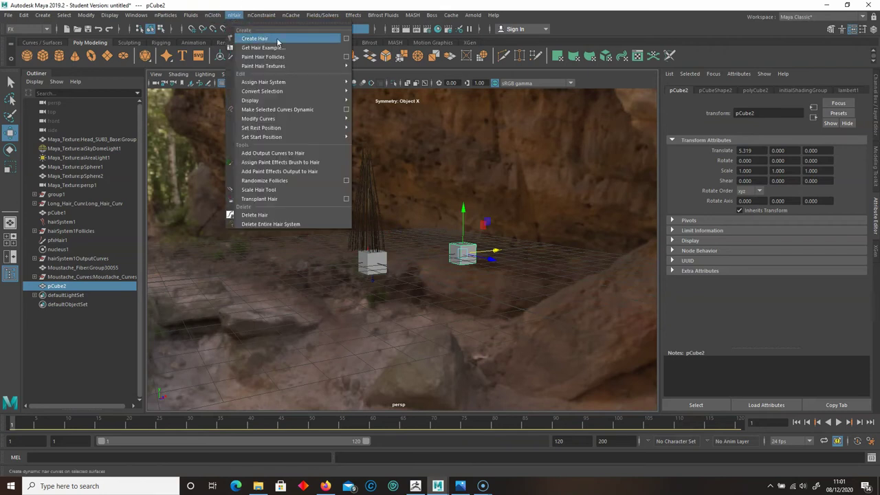
{"action": "left_click", "coordinate": [346, 39]}
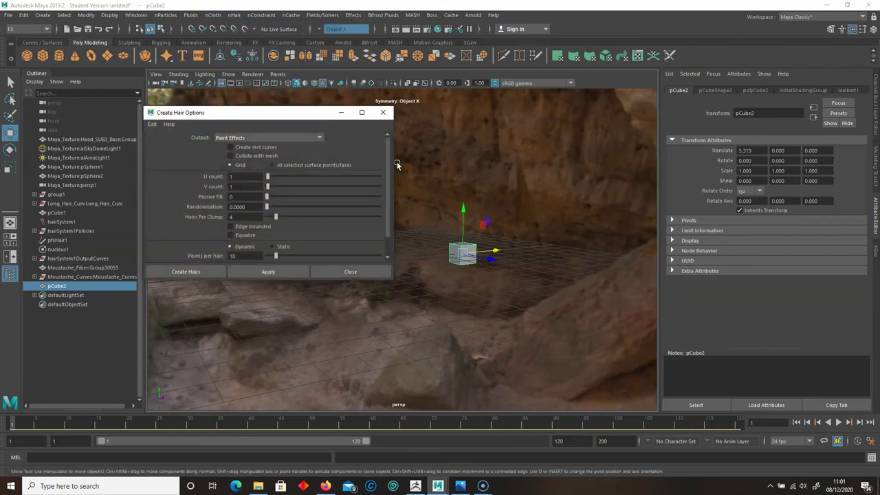
{"action": "scroll", "coordinate": [392, 218], "scroll_direction": "down", "scroll_amount": 1}
{"action": "left_click", "coordinate": [240, 196]}
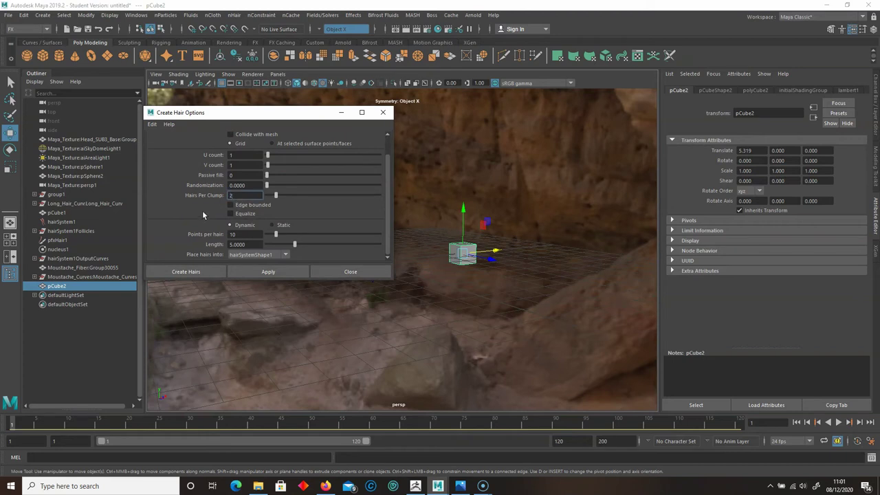
{"action": "left_click", "coordinate": [271, 271]}
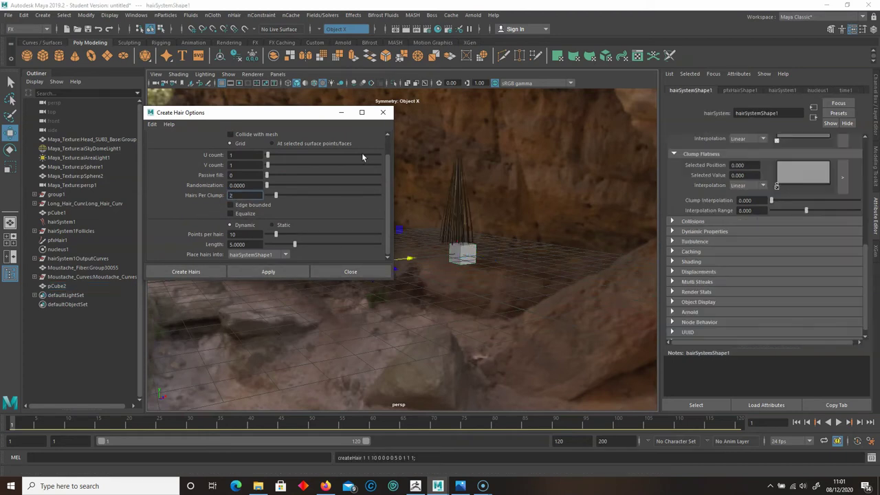
{"action": "left_click", "coordinate": [387, 114]}
{"action": "left_click_drag", "start_coordinate": [387, 114], "coordinate": [373, 275], "text": "alt"}
{"action": "left_click", "coordinate": [412, 308]}
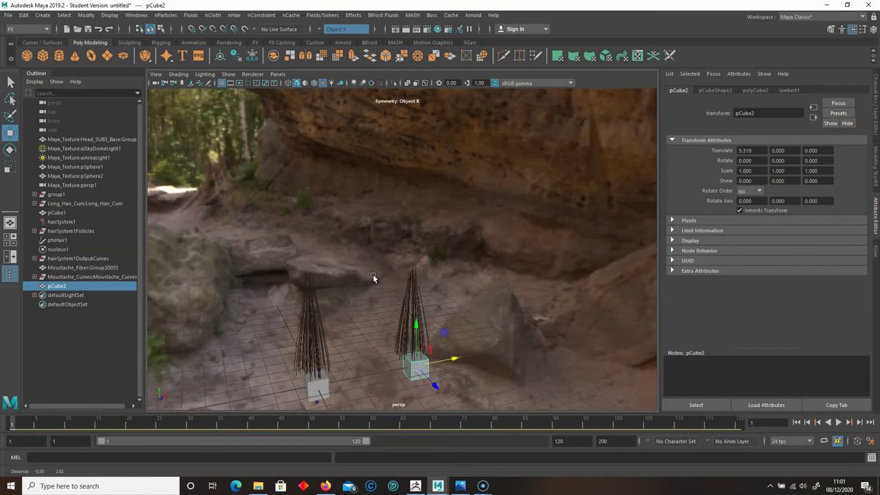
{"action": "key", "text": "a"}
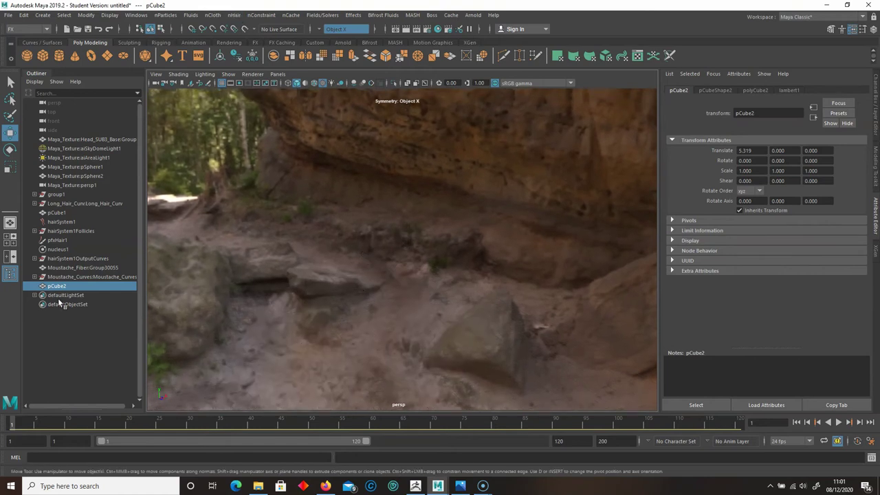
{"action": "left_click", "coordinate": [80, 270]}
{"action": "left_click", "coordinate": [81, 276]}
{"action": "key", "text": "f"}
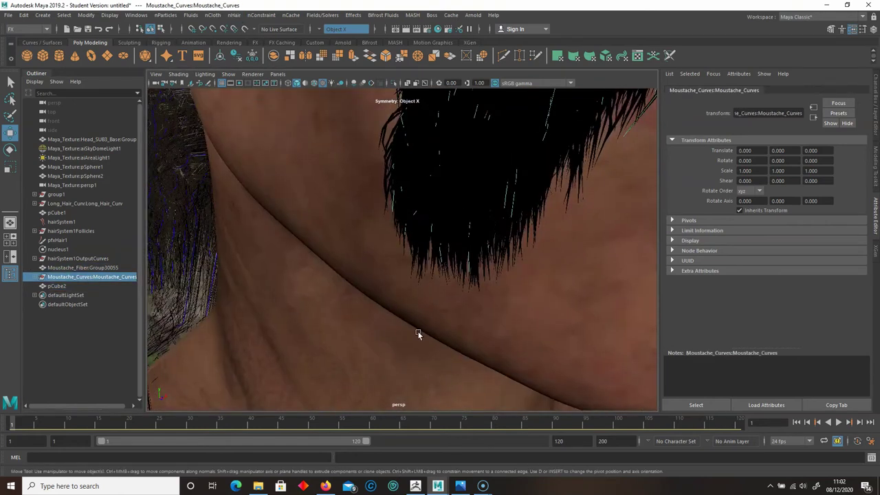
{"action": "left_click_drag", "start_coordinate": [334, 253], "coordinate": [314, 197], "text": "alt"}
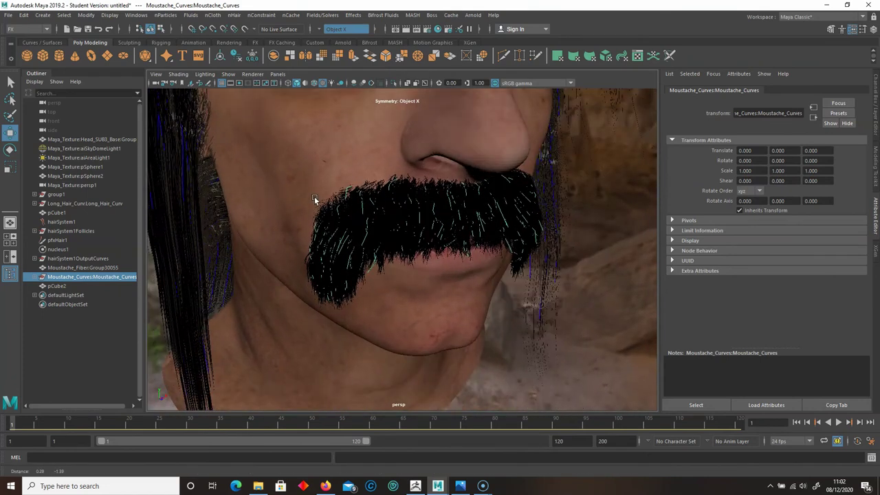
{"action": "left_click", "coordinate": [234, 15]}
{"action": "mouse_move", "coordinate": [297, 84]}
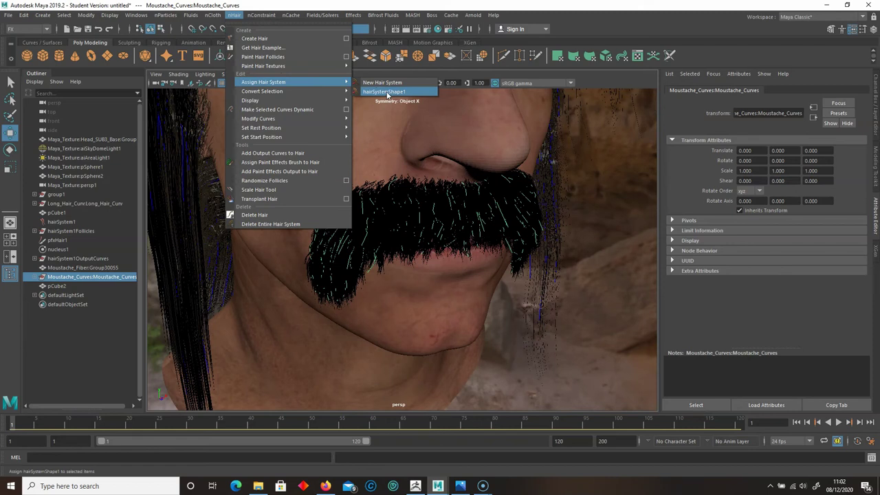
{"action": "left_click", "coordinate": [409, 348]}
Step: Try to delete the second cube and its hair, and undo the deletions
{"action": "scroll", "coordinate": [408, 347], "scroll_direction": "down", "scroll_amount": 5}
{"action": "middle_click_drag", "start_coordinate": [409, 347], "coordinate": [370, 227], "text": "alt"}
{"action": "middle_click_drag", "start_coordinate": [456, 303], "coordinate": [390, 249], "text": "alt"}
{"action": "left_click", "coordinate": [393, 268]}
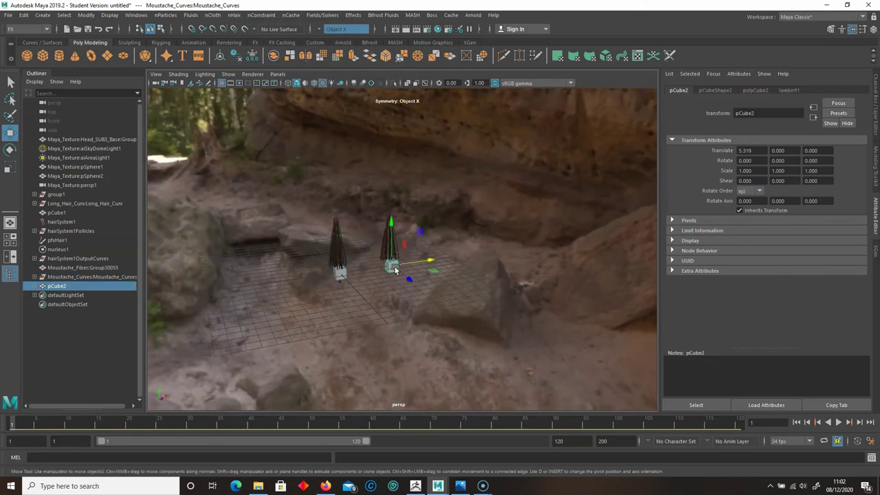
{"action": "key", "text": "Delete"}
{"action": "left_click", "coordinate": [391, 242]}
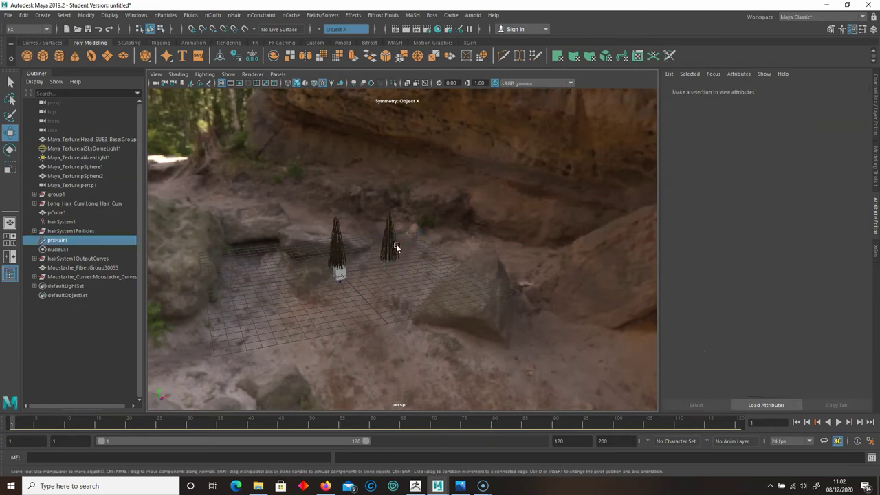
{"action": "key", "text": "Delete"}
{"action": "key", "text": "ctrl+z"}
{"action": "key", "text": "ctrl+z"}
{"action": "key", "text": "ctrl+z"}
Step: Create a third polygon cube at the origin and move it about 8.4 units along Z, away from the hair cubes
{"action": "left_click", "coordinate": [264, 181]}
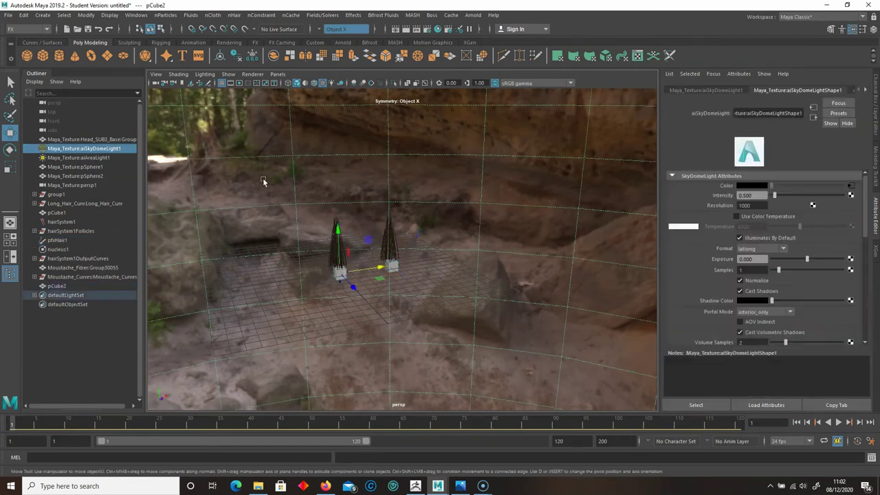
{"action": "left_click", "coordinate": [44, 54]}
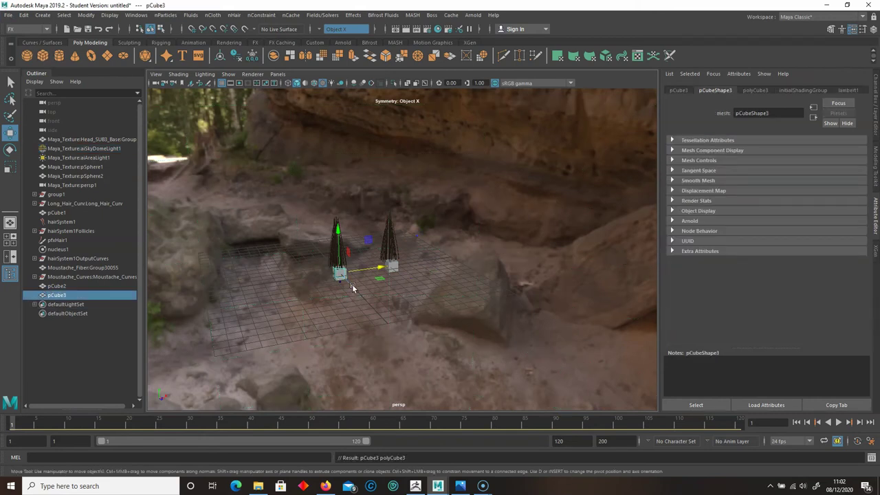
{"action": "left_click_drag", "start_coordinate": [354, 286], "coordinate": [376, 311]}
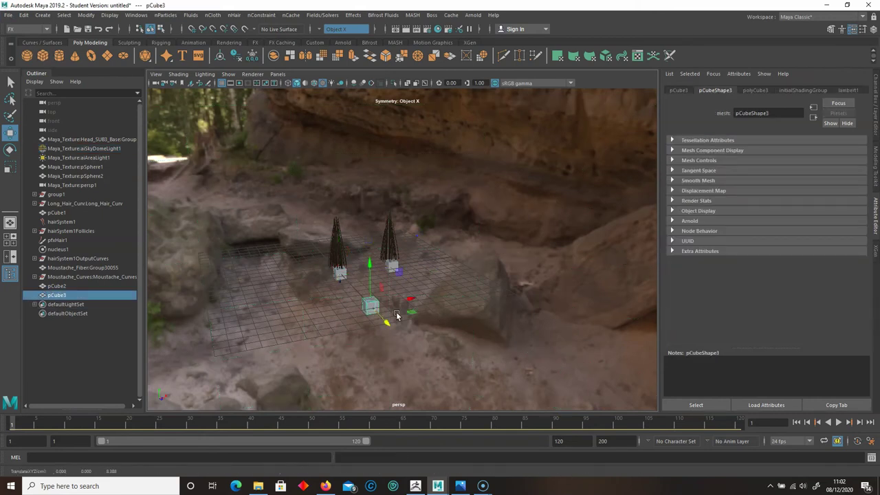
Step: Create hair on the third cube, placing the hairs into a new hair system instead of hairSystemShape1
{"action": "left_click", "coordinate": [235, 15]}
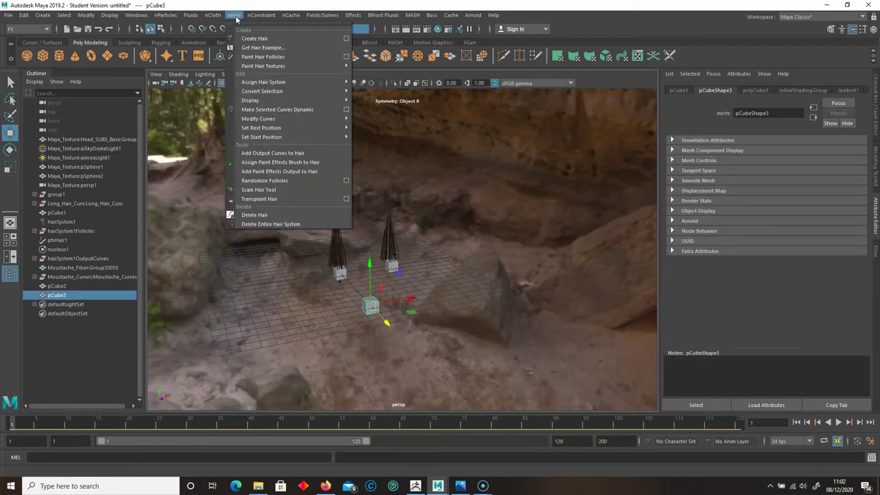
{"action": "left_click", "coordinate": [346, 39]}
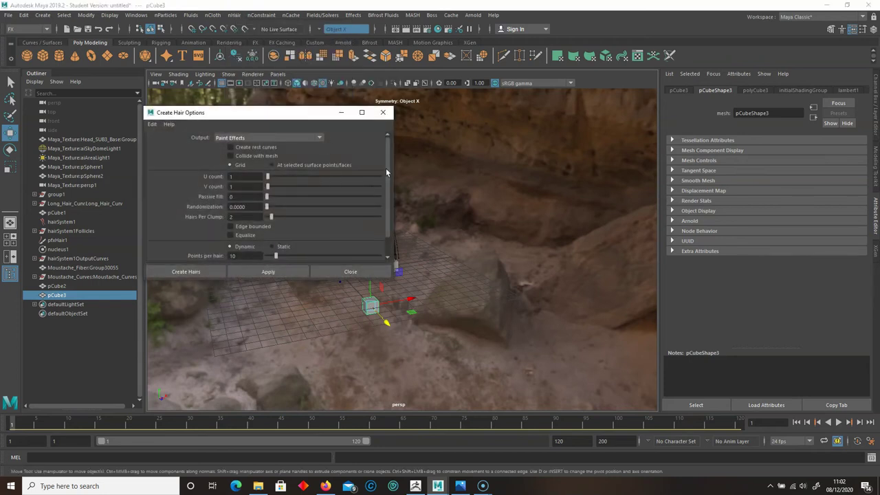
{"action": "left_click_drag", "start_coordinate": [388, 153], "coordinate": [388, 183]}
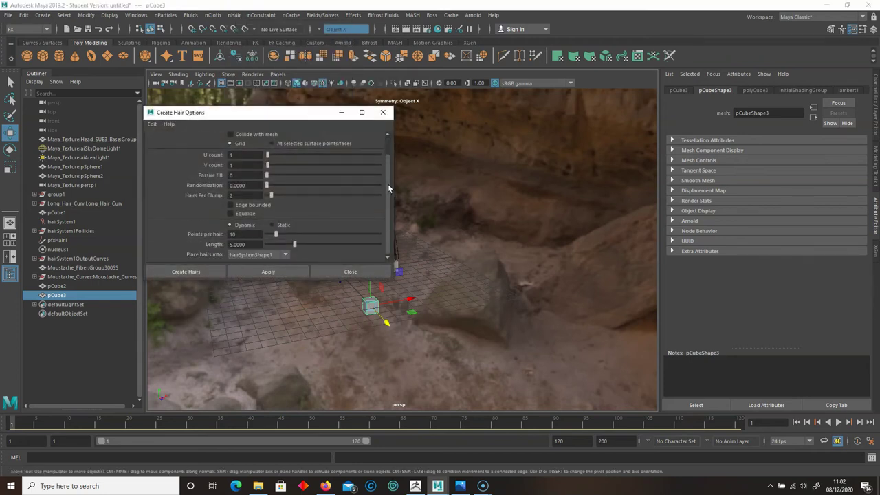
{"action": "left_click", "coordinate": [275, 255]}
{"action": "left_click", "coordinate": [242, 264]}
{"action": "left_click", "coordinate": [278, 255]}
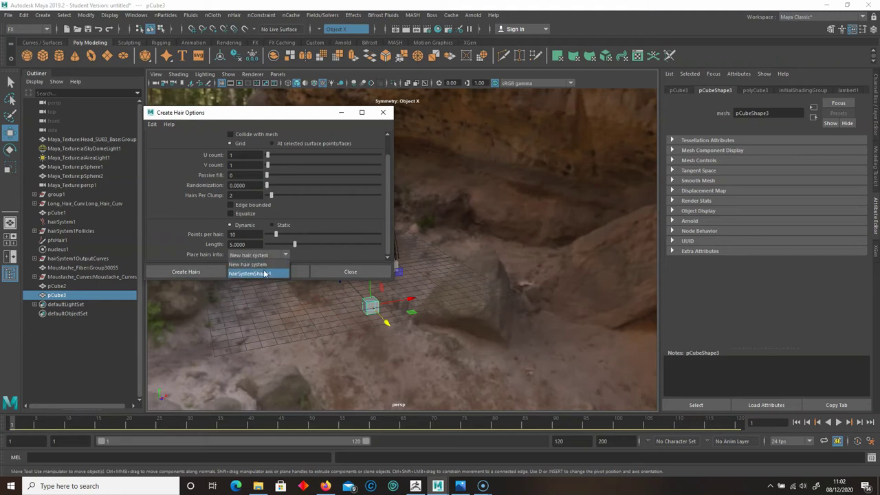
{"action": "left_click", "coordinate": [268, 268]}
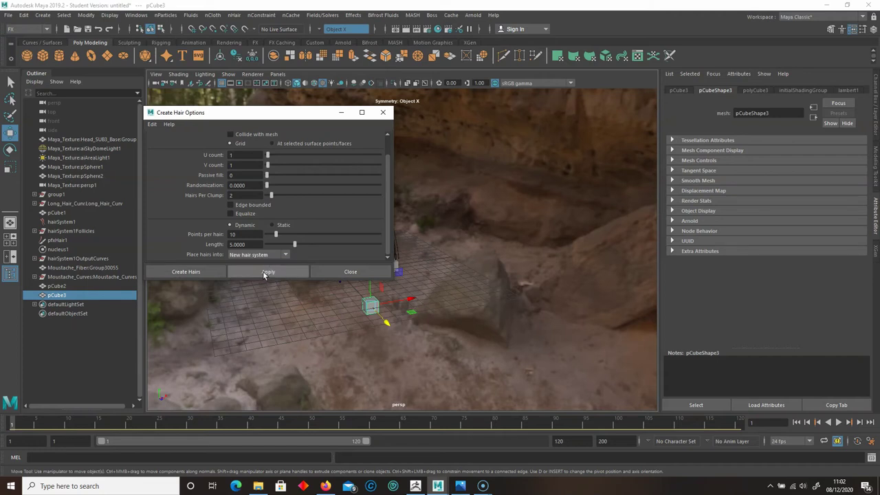
{"action": "left_click", "coordinate": [267, 272]}
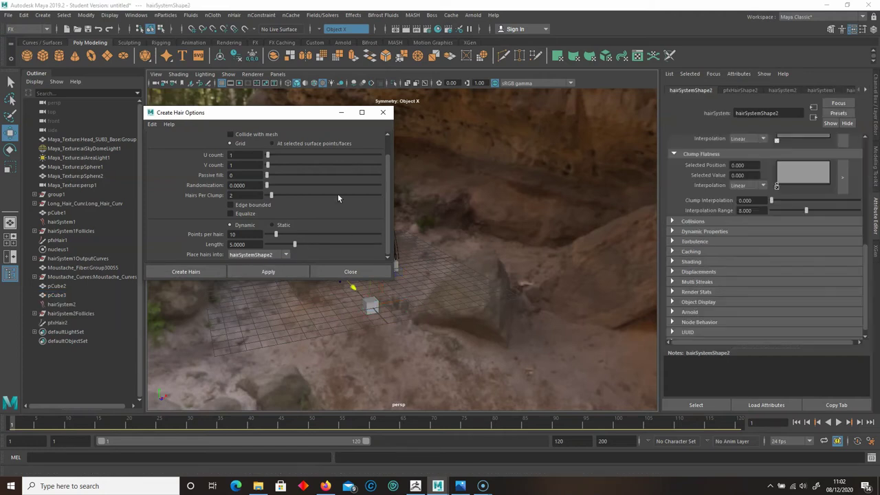
Step: Close the hair creation options and assign the Moustache_Curves group to the existing hairSystemShape2
{"action": "left_click", "coordinate": [383, 114]}
{"action": "left_click_drag", "start_coordinate": [509, 293], "coordinate": [448, 260], "text": "alt"}
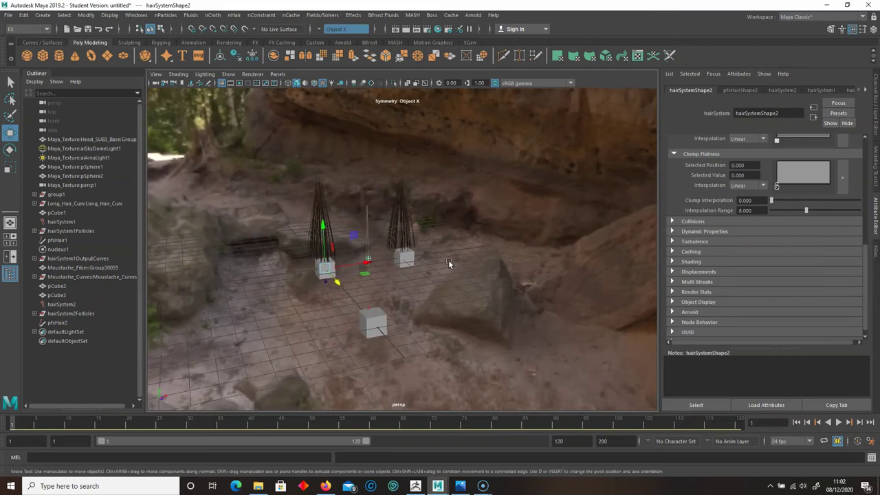
{"action": "left_click_drag", "start_coordinate": [444, 170], "coordinate": [291, 262], "text": "alt"}
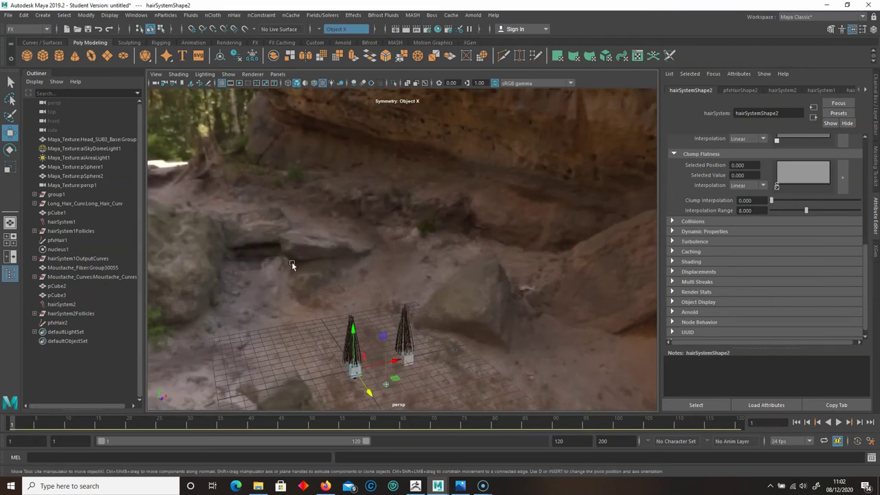
{"action": "left_click", "coordinate": [92, 277]}
{"action": "key", "text": "f"}
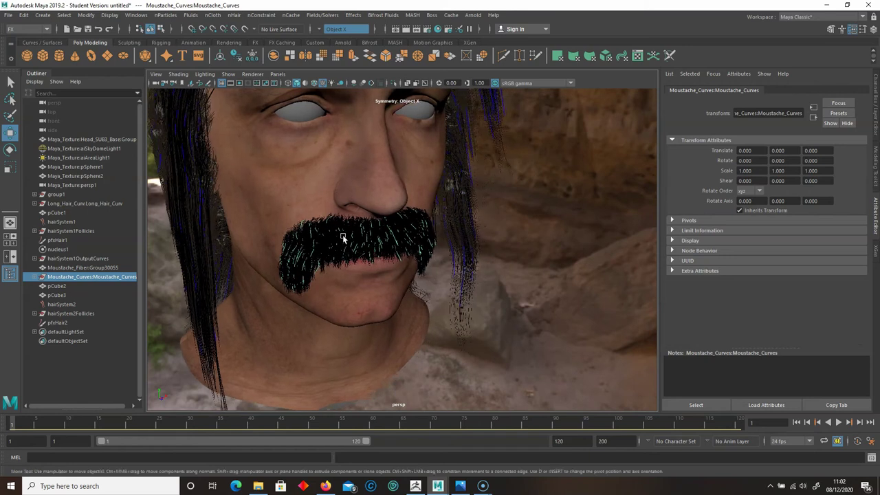
{"action": "scroll", "coordinate": [343, 237], "scroll_direction": "up", "scroll_amount": 2}
{"action": "middle_click_drag", "start_coordinate": [363, 233], "coordinate": [400, 247], "text": "alt"}
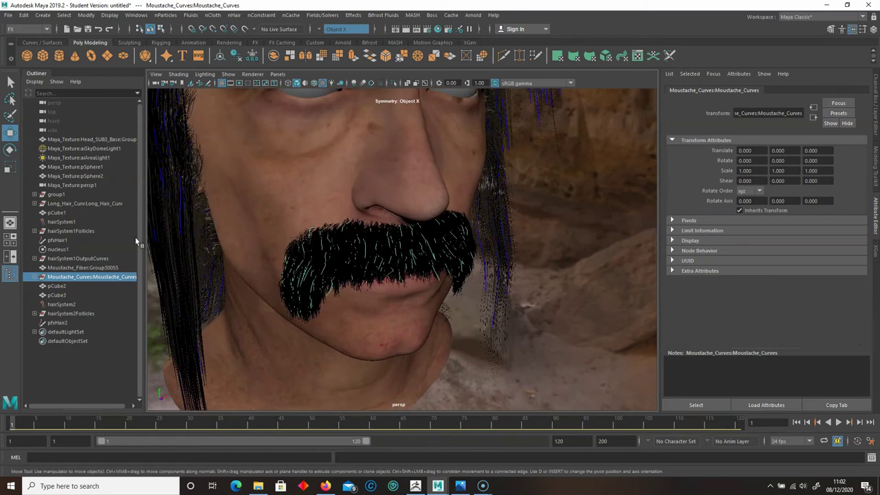
{"action": "left_click", "coordinate": [234, 15]}
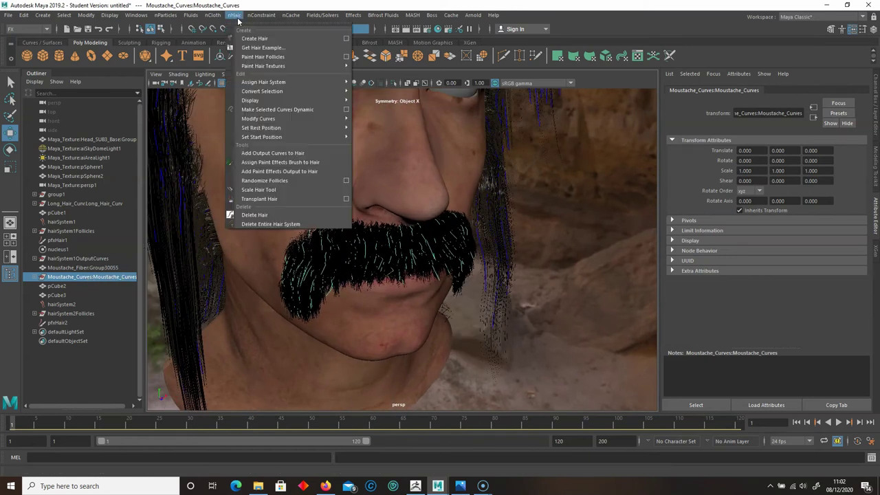
{"action": "mouse_move", "coordinate": [305, 83]}
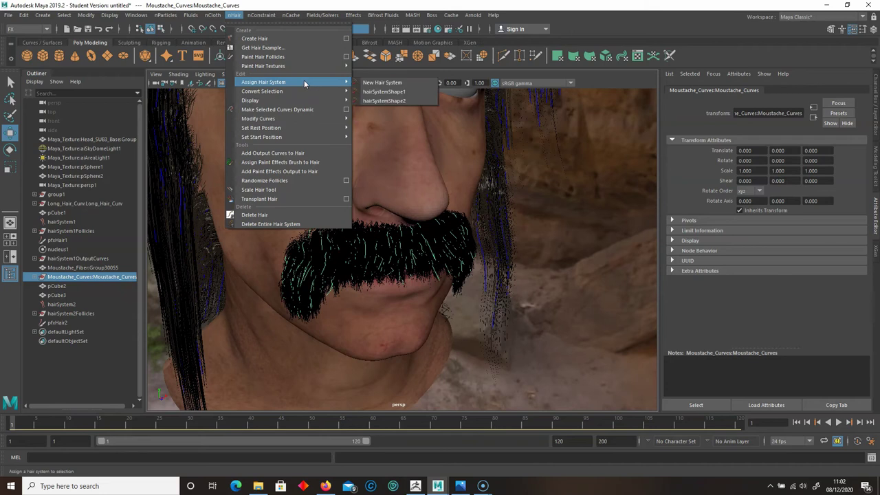
{"action": "left_click", "coordinate": [402, 101]}
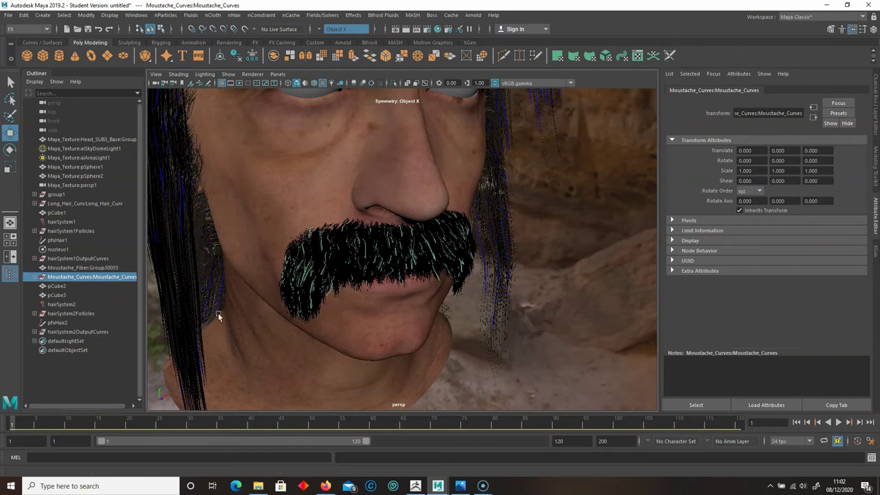
{"action": "scroll", "coordinate": [432, 255], "scroll_direction": "up", "scroll_amount": 5}
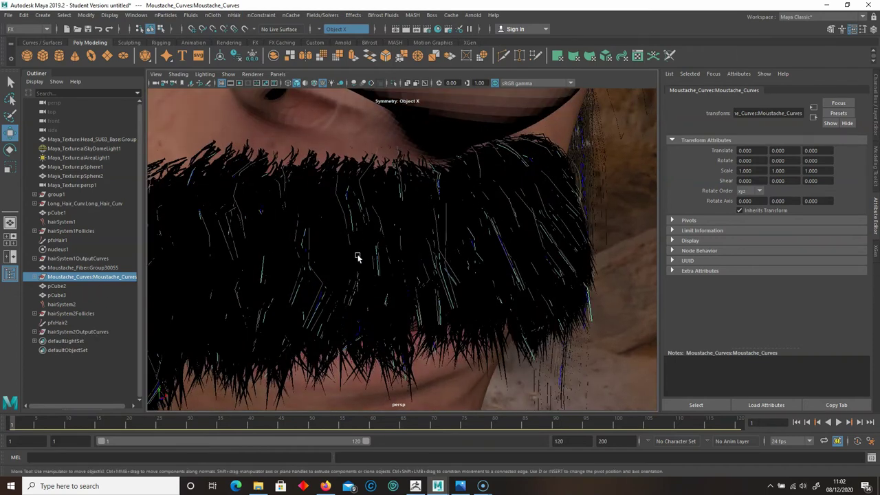
{"action": "scroll", "coordinate": [358, 256], "scroll_direction": "down", "scroll_amount": 5}
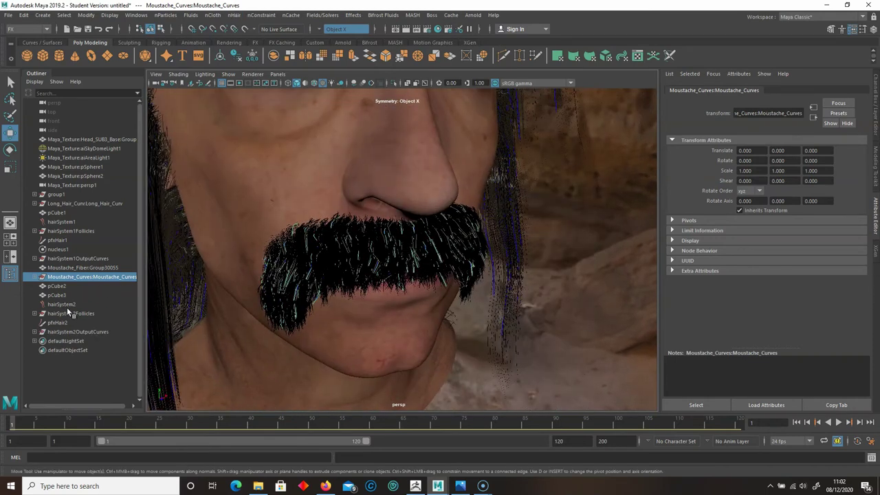
Step: Select hairSystem2 and render the moustache from the front in the Arnold RenderView
{"action": "left_click", "coordinate": [66, 304]}
{"action": "middle_click_drag", "start_coordinate": [469, 372], "coordinate": [344, 276], "text": "alt"}
{"action": "left_click", "coordinate": [473, 14]}
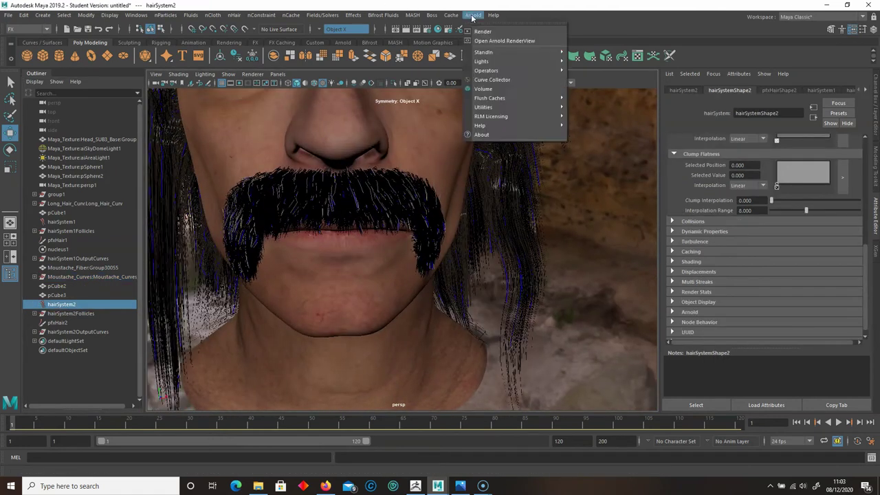
{"action": "left_click", "coordinate": [502, 41]}
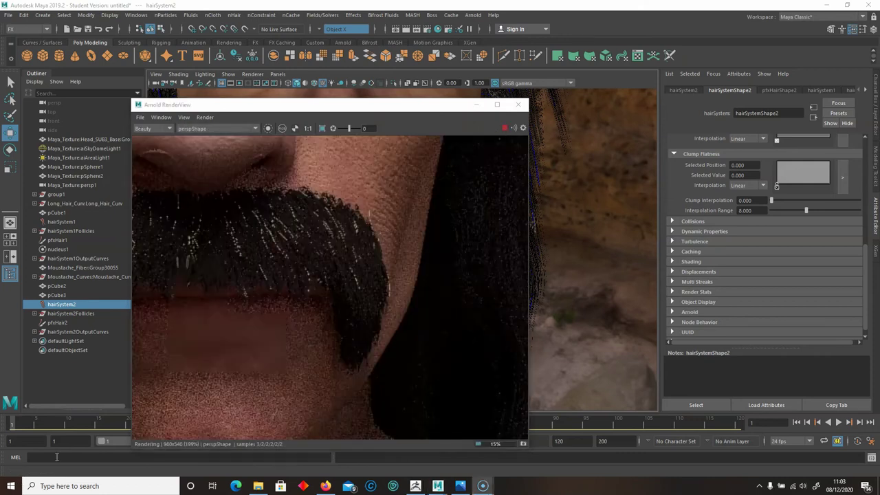
{"action": "left_click_drag", "start_coordinate": [314, 273], "coordinate": [363, 266]}
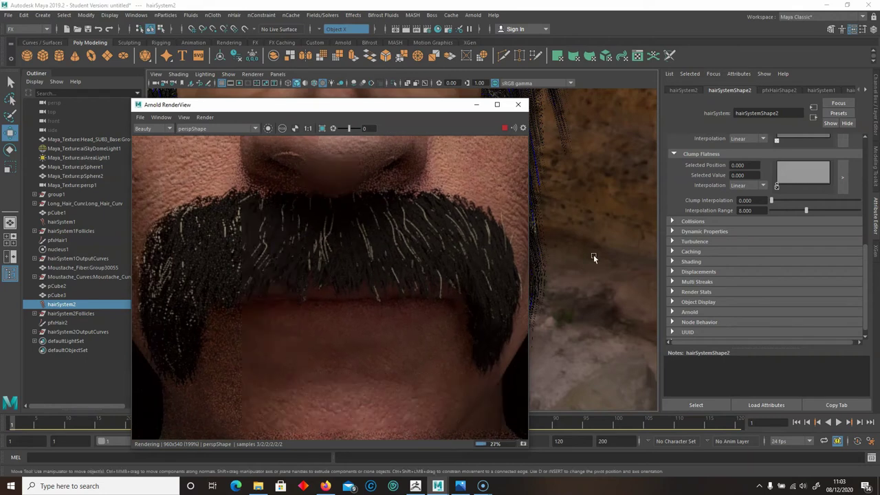
Step: Examine the rendered moustache together with the long hair and face, from the whole head to a closer front view
{"action": "scroll", "coordinate": [594, 256], "scroll_direction": "down", "scroll_amount": 5}
{"action": "middle_click_drag", "start_coordinate": [596, 223], "coordinate": [589, 263], "text": "alt"}
{"action": "scroll", "coordinate": [587, 269], "scroll_direction": "down", "scroll_amount": 3}
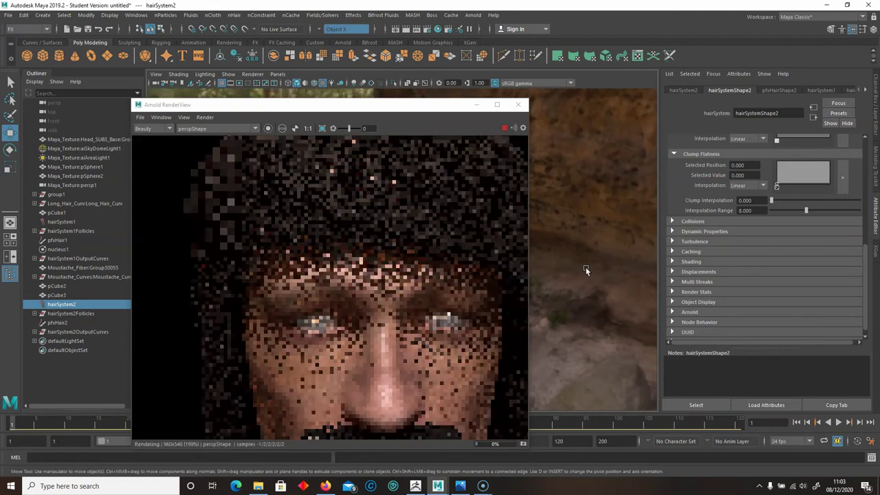
{"action": "scroll", "coordinate": [585, 266], "scroll_direction": "down", "scroll_amount": 2}
{"action": "middle_click_drag", "start_coordinate": [574, 243], "coordinate": [540, 230], "text": "alt"}
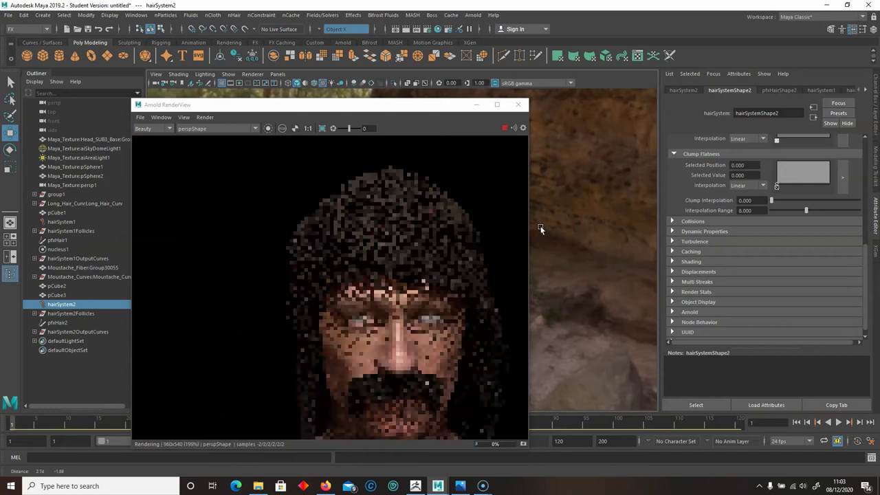
{"action": "right_click_drag", "start_coordinate": [578, 230], "coordinate": [616, 234], "text": "alt"}
{"action": "middle_click_drag", "start_coordinate": [616, 234], "coordinate": [581, 235], "text": "alt"}
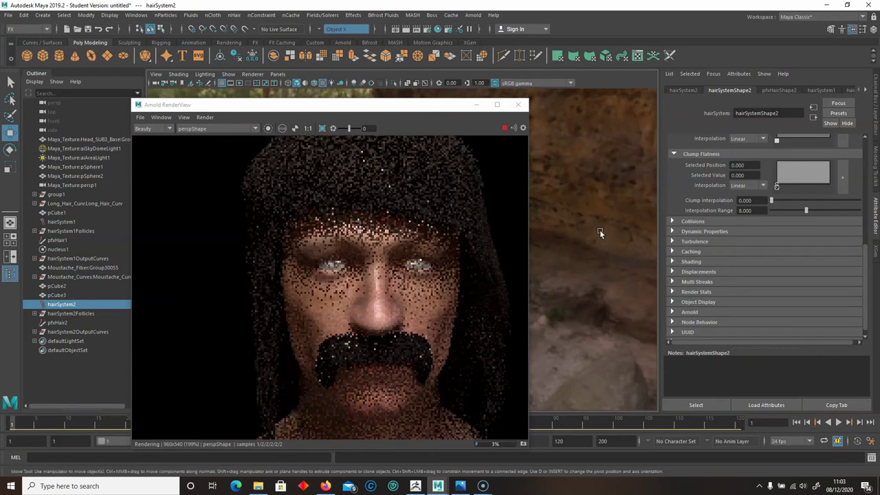
{"action": "left_click_drag", "start_coordinate": [595, 232], "coordinate": [586, 231], "text": "alt"}
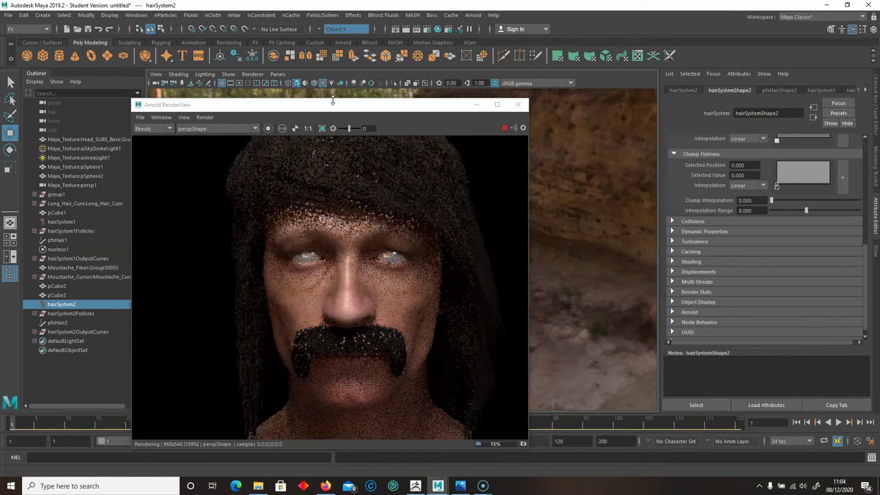
{"action": "mouse_move", "coordinate": [335, 105]}
{"action": "left_mouse_down"}
{"action": "mouse_move", "coordinate": [436, 191]}
{"action": "mouse_move", "coordinate": [368, 285]}
{"action": "mouse_move", "coordinate": [364, 147]}
{"action": "mouse_move", "coordinate": [336, 109]}
{"action": "left_mouse_up"}
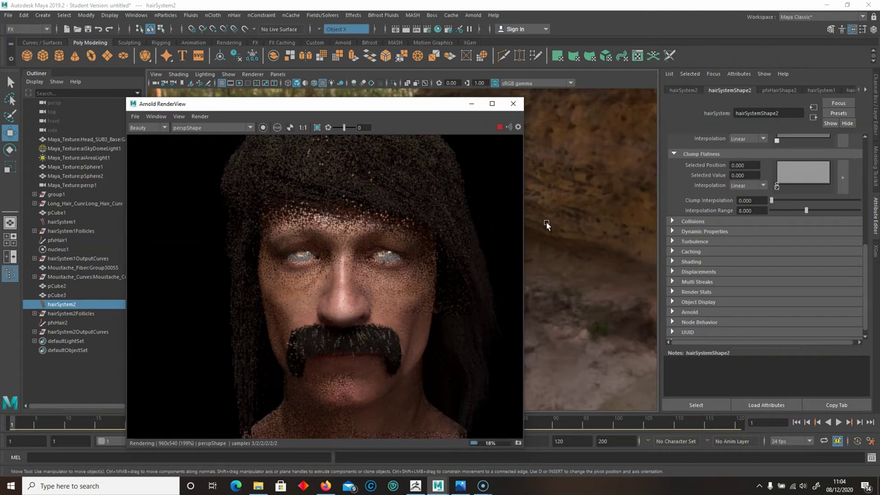
{"action": "scroll", "coordinate": [604, 211], "scroll_direction": "up", "scroll_amount": 2}
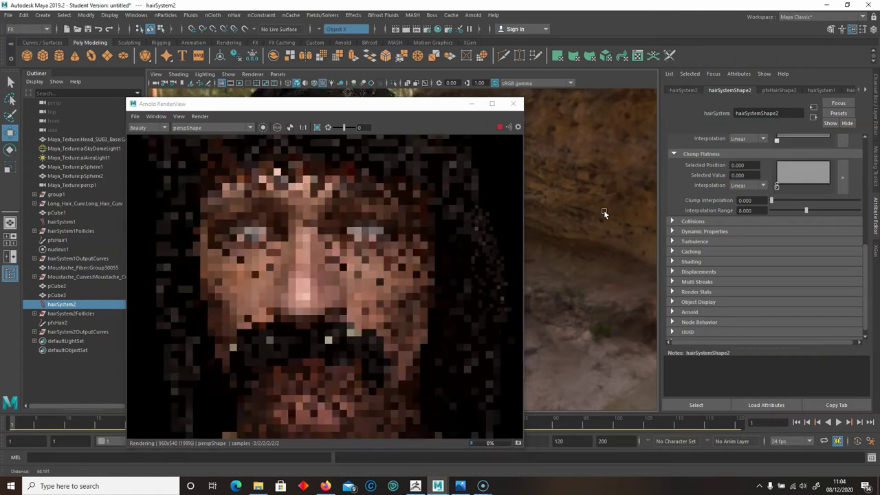
{"action": "middle_click_drag", "start_coordinate": [567, 226], "coordinate": [605, 215], "text": "alt"}
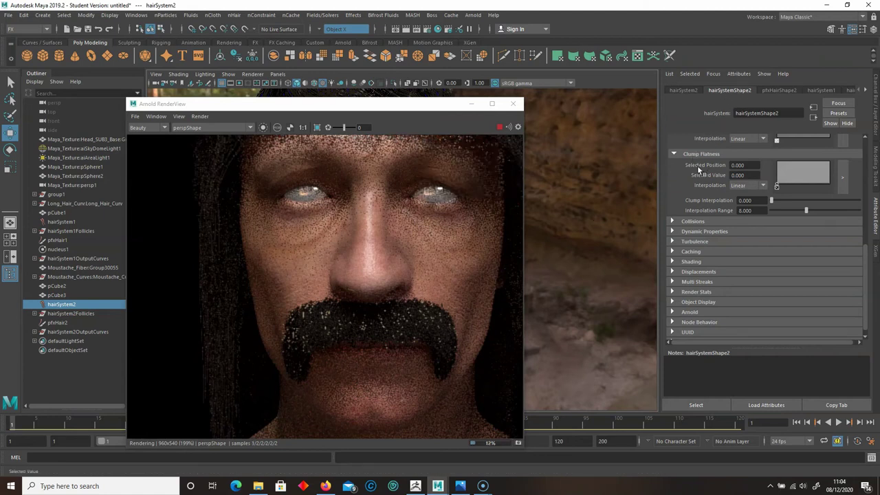
Step: Raise hairSystemShape2's clump width to about 0.568, try 10 hairs per clump, and settle on 6
{"action": "scroll", "coordinate": [697, 165], "scroll_direction": "up", "scroll_amount": 5}
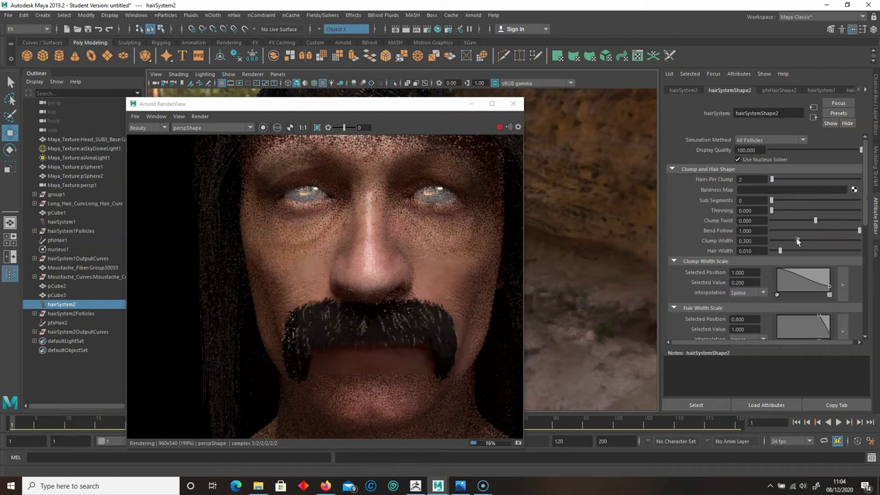
{"action": "left_click_drag", "start_coordinate": [797, 241], "coordinate": [820, 240]}
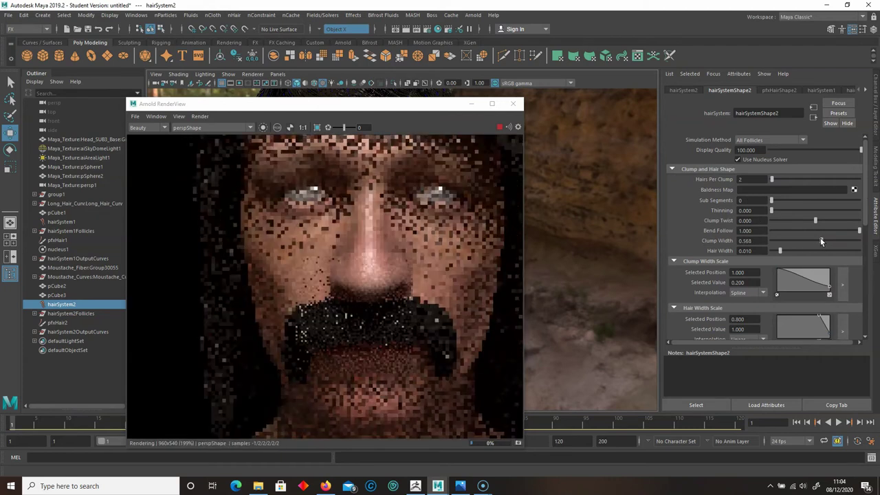
{"action": "left_click", "coordinate": [752, 180]}
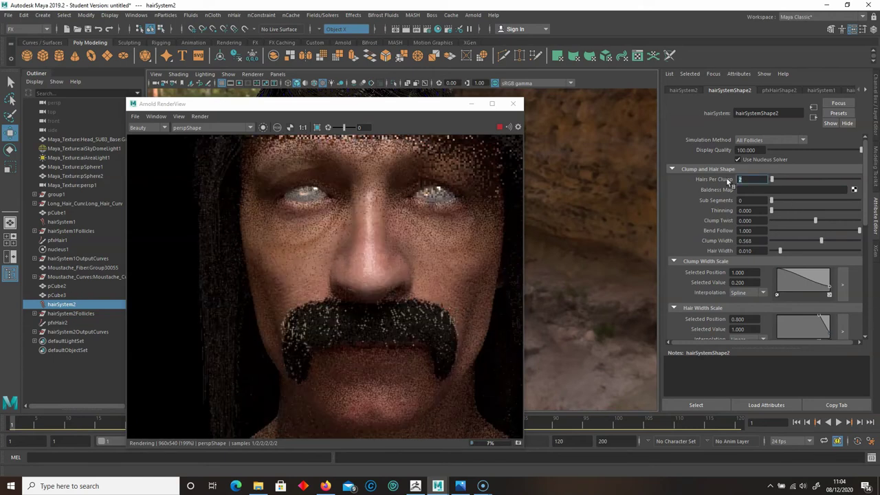
{"action": "type", "text": "10"}
{"action": "key", "text": "Return"}
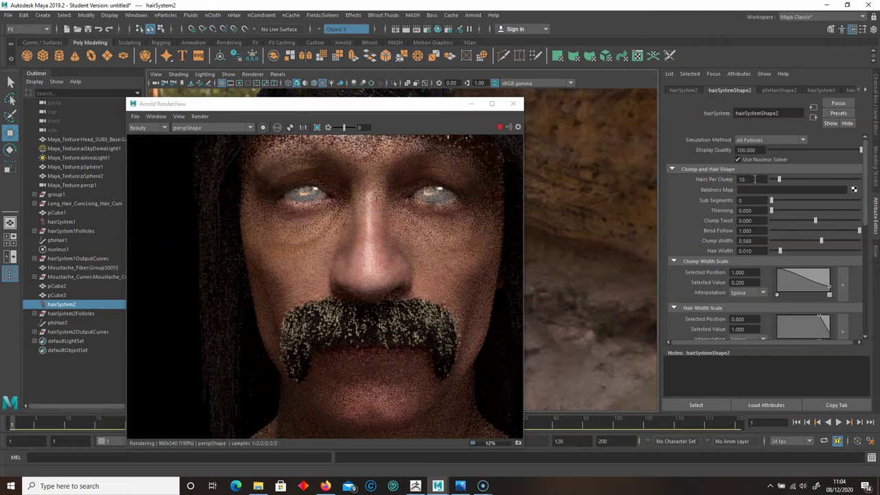
{"action": "type", "text": "6"}
{"action": "key", "text": "Return"}
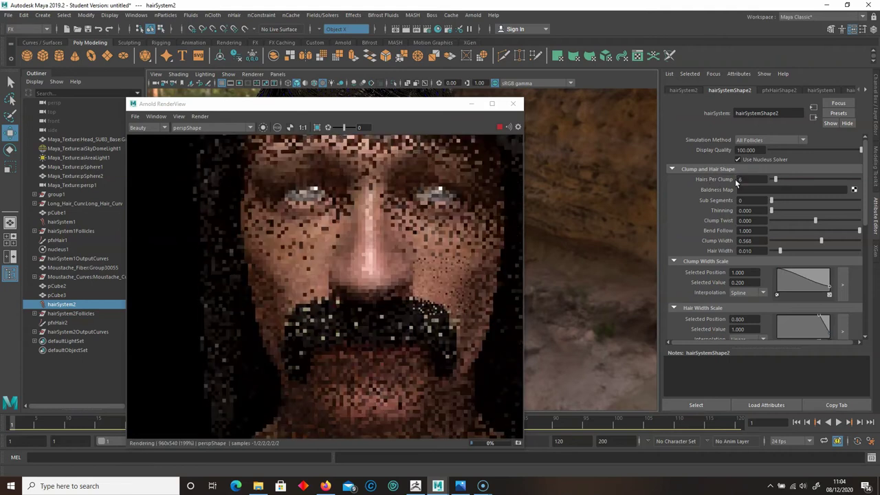
Step: Darken the moustache's hair color in the shading settings to a saturation of about 0.237 and a value of about 0.084
{"action": "scroll", "coordinate": [666, 297], "scroll_direction": "down", "scroll_amount": 1}
{"action": "scroll", "coordinate": [666, 297], "scroll_direction": "down", "scroll_amount": 10}
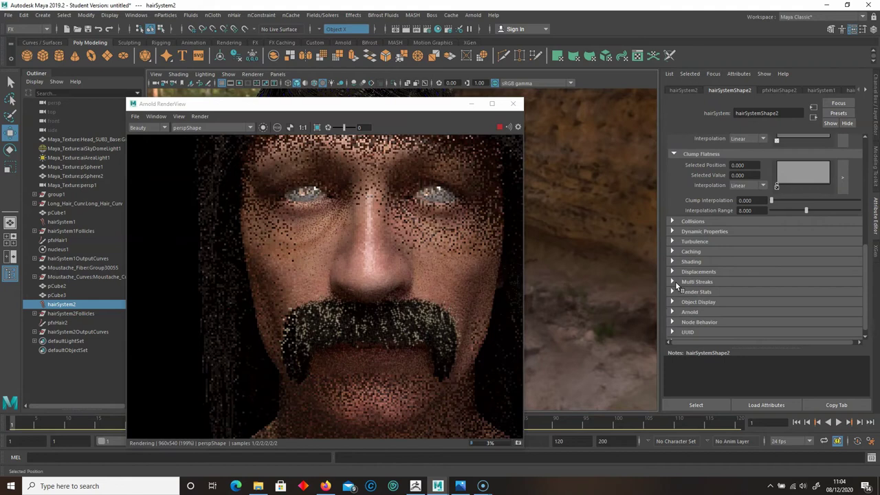
{"action": "left_click", "coordinate": [673, 261]}
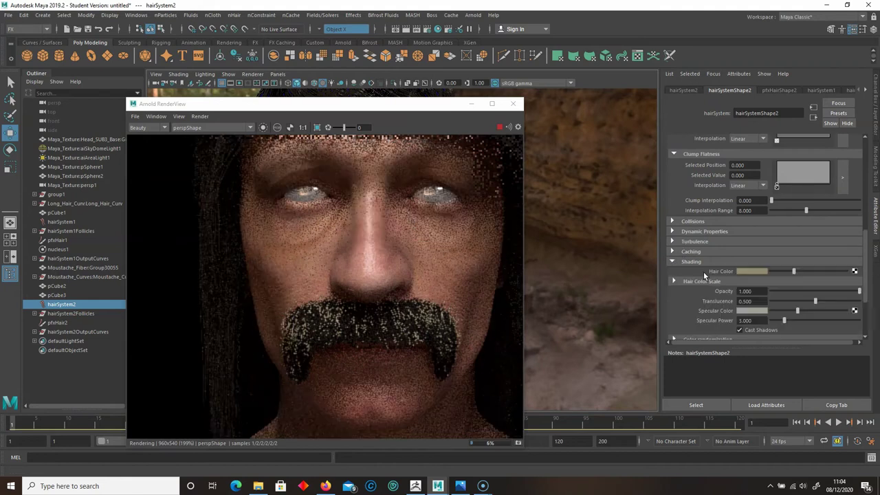
{"action": "left_click", "coordinate": [756, 271]}
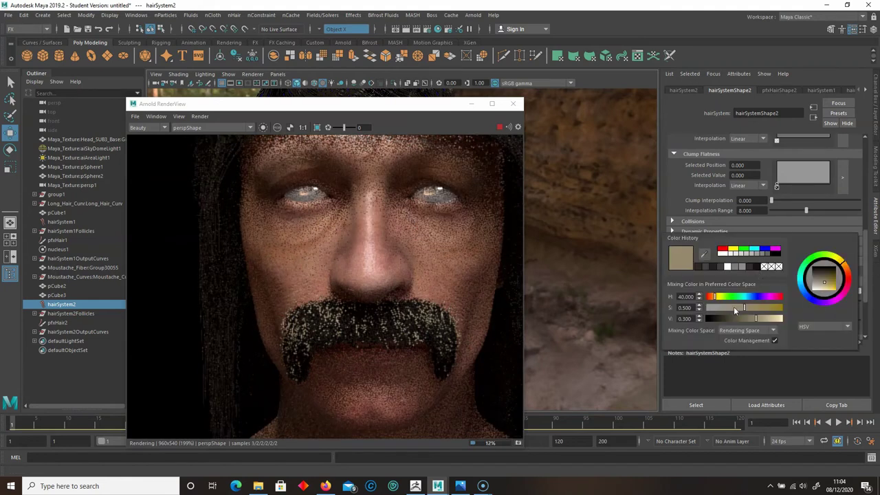
{"action": "left_click_drag", "start_coordinate": [733, 308], "coordinate": [725, 307]}
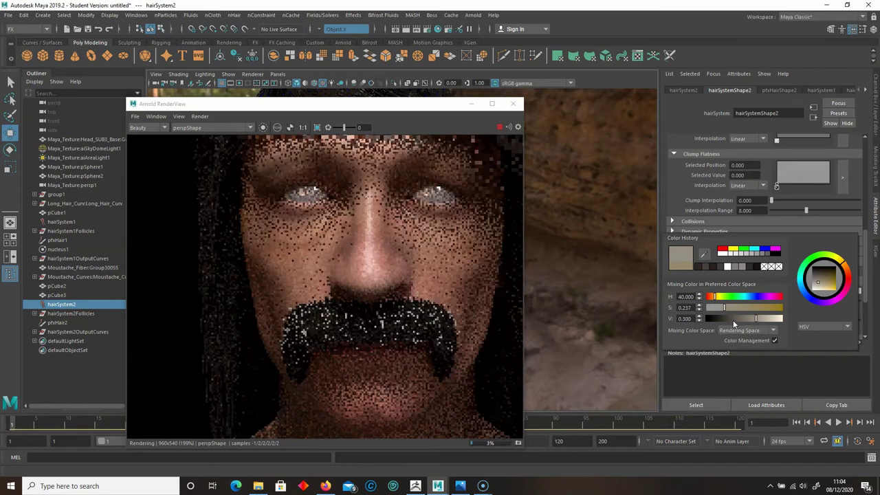
{"action": "left_click", "coordinate": [733, 320]}
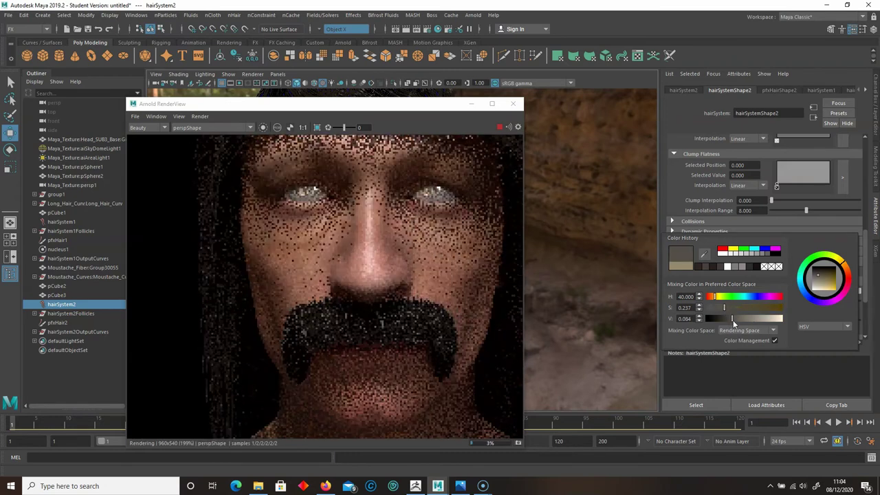
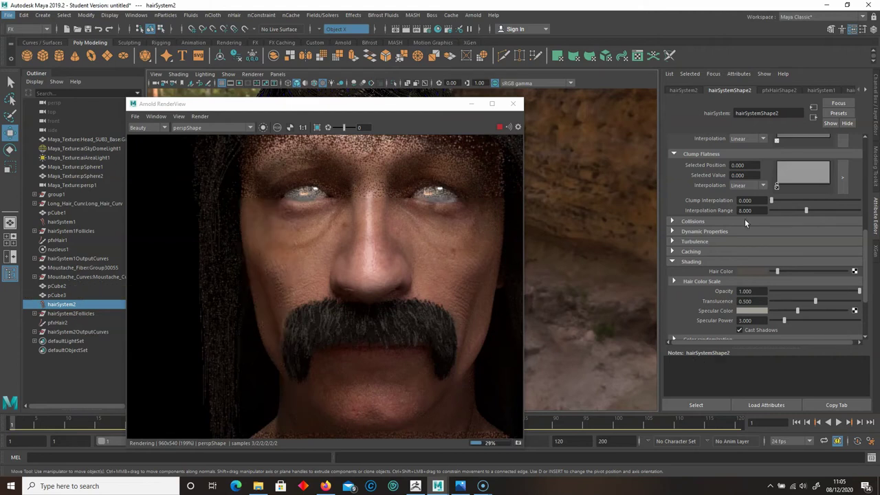
Step: Reframe the face to check the darker moustache, stop the Arnold render and close the RenderView
{"action": "scroll", "coordinate": [858, 219], "scroll_direction": "up", "scroll_amount": 5}
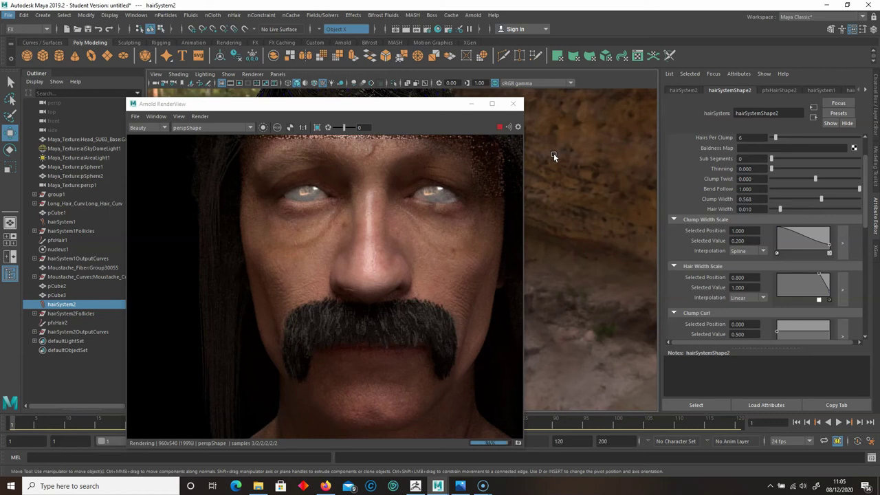
{"action": "mouse_move", "coordinate": [438, 486]}
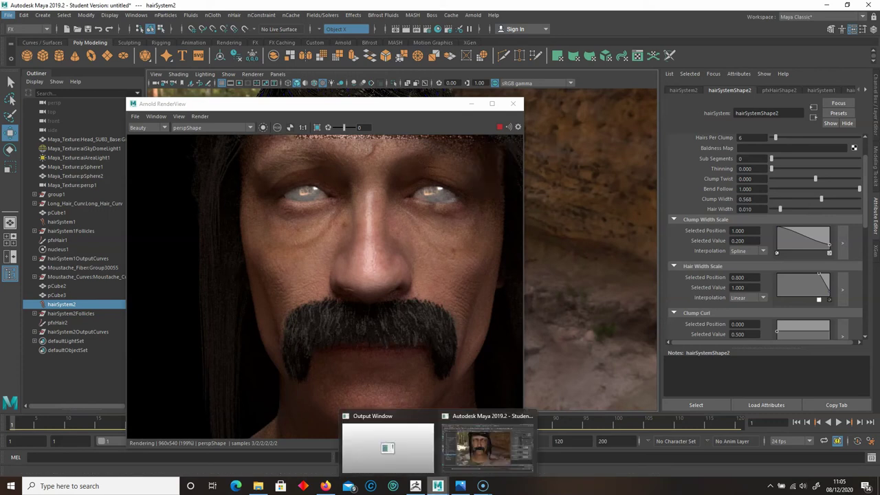
{"action": "scroll", "coordinate": [583, 284], "scroll_direction": "up", "scroll_amount": 3}
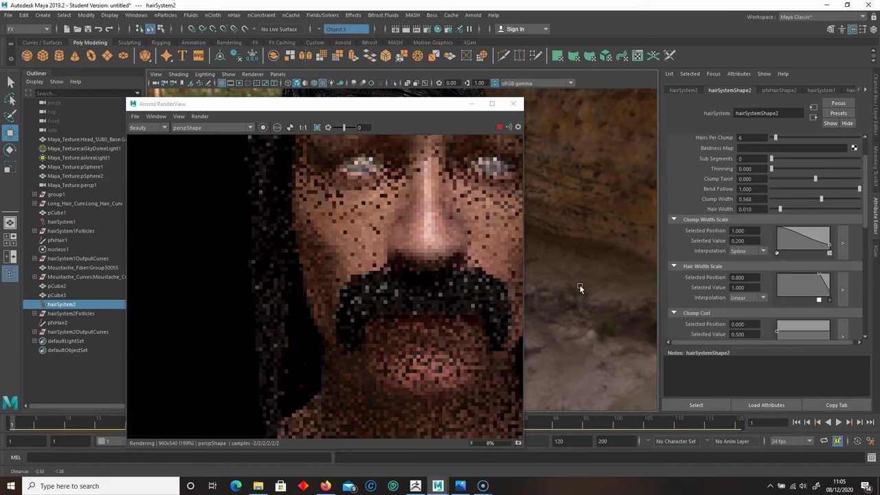
{"action": "middle_click_drag", "start_coordinate": [569, 291], "coordinate": [546, 295], "text": "alt"}
{"action": "left_click", "coordinate": [501, 127]}
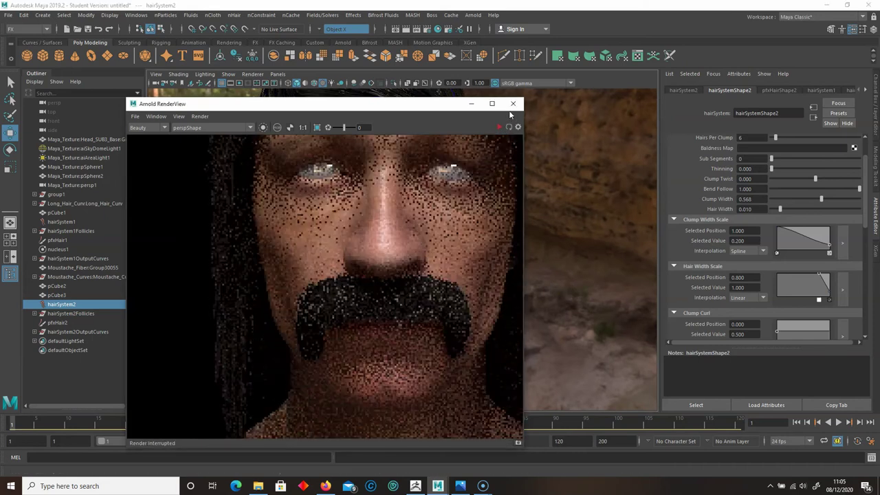
{"action": "left_click", "coordinate": [513, 104]}
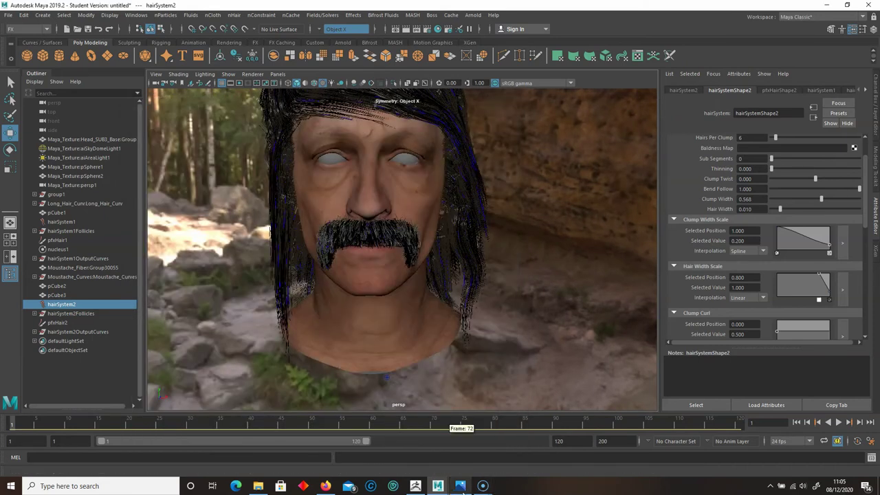
Step: Switch to ZBrush, show the Head_SUB2_Base subtool with the moustache fibers, and make the head the active subtool
{"action": "left_click", "coordinate": [415, 486]}
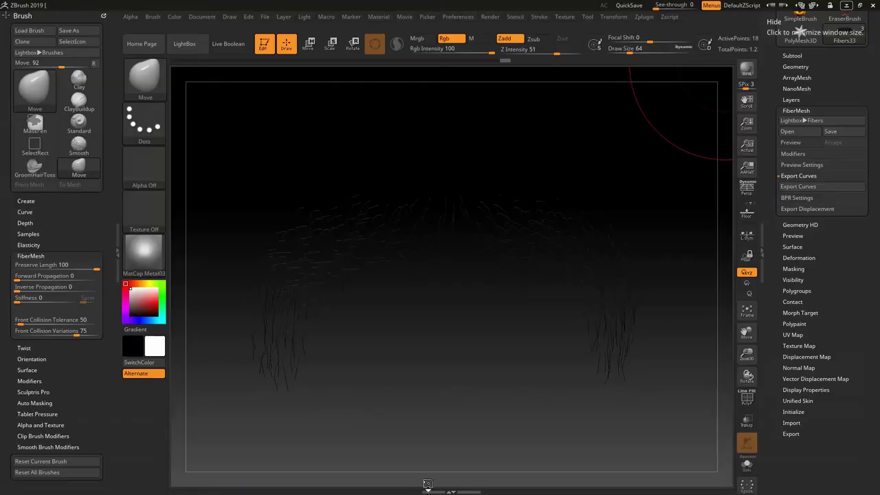
{"action": "left_click", "coordinate": [791, 55]}
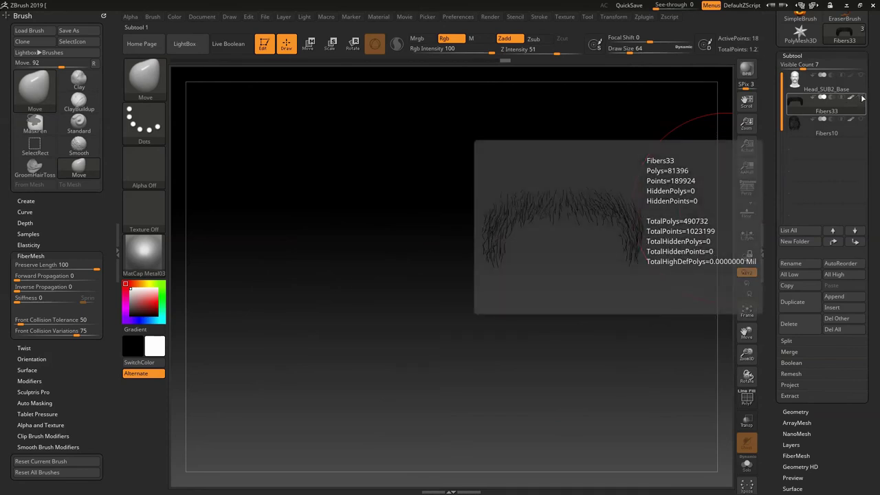
{"action": "left_click", "coordinate": [862, 87]}
{"action": "left_click", "coordinate": [856, 87]}
{"action": "right_click_drag", "start_coordinate": [599, 222], "coordinate": [474, 242], "text": "ctrl"}
{"action": "left_click_drag", "start_coordinate": [275, 269], "coordinate": [289, 285], "text": "ctrl"}
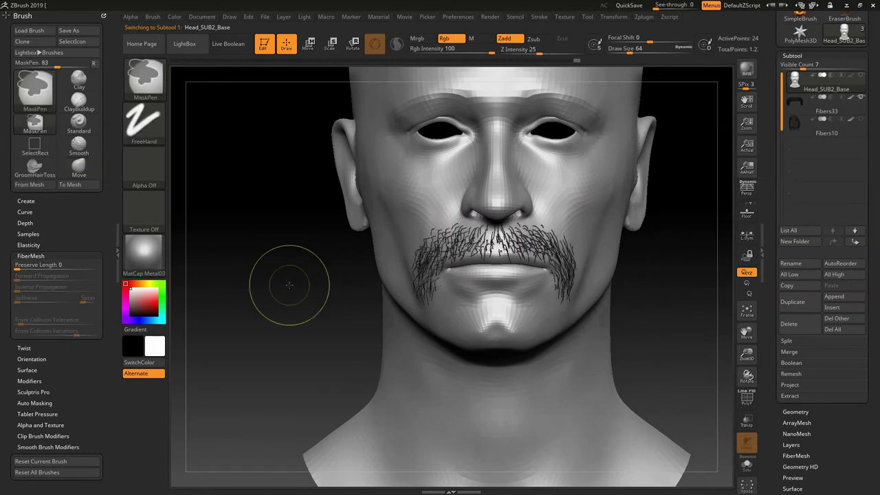
Step: Mask the beard area on the head from the sideburns along the jaw to the chin with the MaskPen brush
{"action": "mouse_move", "coordinate": [327, 333]}
{"action": "left_mouse_down"}
{"action": "mouse_move", "coordinate": [277, 289]}
{"action": "mouse_move", "coordinate": [328, 277]}
{"action": "left_mouse_up"}
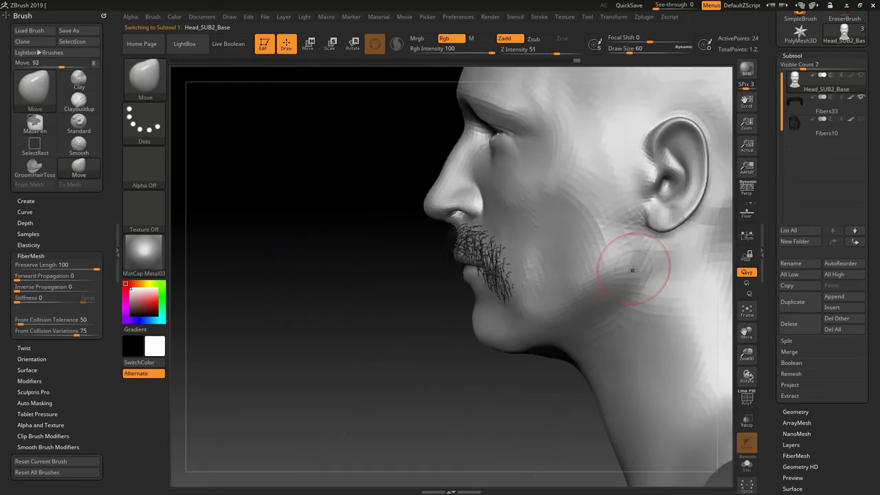
{"action": "key", "text": "ctrl"}
{"action": "mouse_move", "coordinate": [633, 168]}
{"action": "left_mouse_down", "text": "ctrl"}
{"action": "mouse_move", "coordinate": [609, 255]}
{"action": "mouse_move", "coordinate": [527, 318]}
{"action": "mouse_move", "coordinate": [581, 237]}
{"action": "mouse_move", "coordinate": [564, 265]}
{"action": "mouse_move", "coordinate": [526, 288]}
{"action": "mouse_move", "coordinate": [588, 242]}
{"action": "left_mouse_up", "text": "ctrl"}
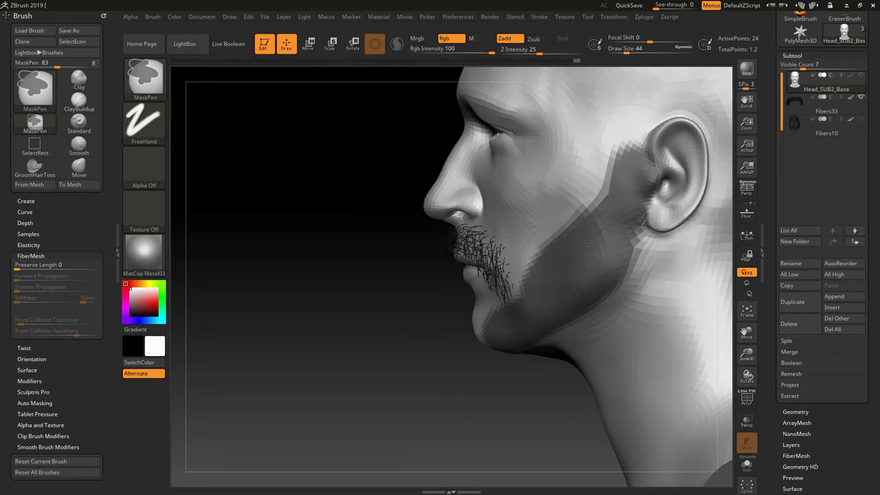
{"action": "left_click_drag", "start_coordinate": [555, 302], "coordinate": [514, 300], "text": "ctrl"}
{"action": "mouse_move", "coordinate": [445, 325]}
{"action": "left_mouse_down"}
{"action": "mouse_move", "coordinate": [561, 323]}
{"action": "mouse_move", "coordinate": [578, 285]}
{"action": "left_mouse_up"}
{"action": "mouse_move", "coordinate": [563, 336]}
{"action": "left_mouse_down", "text": "ctrl"}
{"action": "mouse_move", "coordinate": [545, 323]}
{"action": "mouse_move", "coordinate": [547, 285]}
{"action": "mouse_move", "coordinate": [577, 261]}
{"action": "mouse_move", "coordinate": [498, 293]}
{"action": "left_mouse_up", "text": "ctrl"}
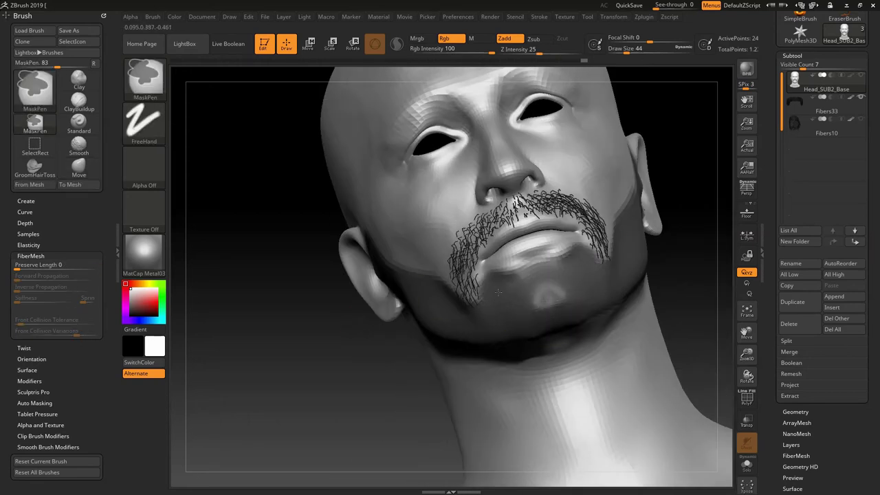
Step: Extend the beard mask across the underside of the chin
{"action": "right_click_drag", "start_coordinate": [565, 294], "coordinate": [603, 295]}
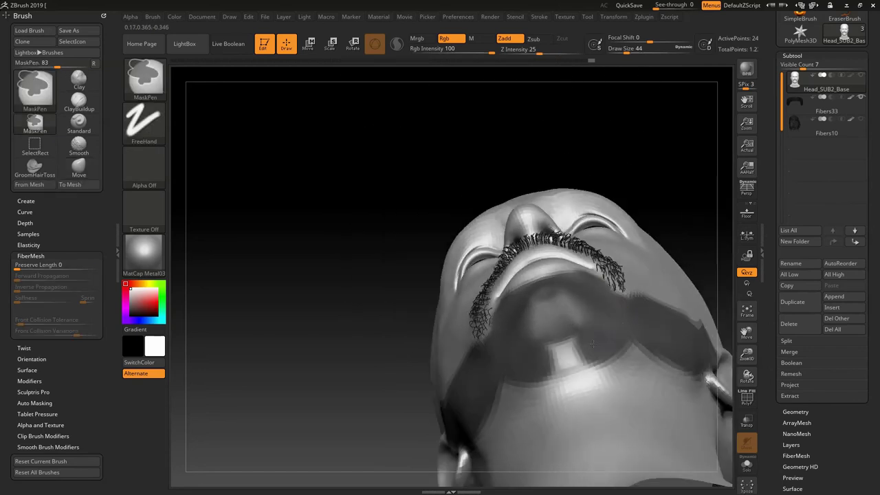
{"action": "mouse_move", "coordinate": [554, 358]}
{"action": "left_mouse_down", "text": "ctrl"}
{"action": "mouse_move", "coordinate": [635, 356]}
{"action": "mouse_move", "coordinate": [670, 341]}
{"action": "left_mouse_up", "text": "ctrl"}
{"action": "left_click_drag", "start_coordinate": [294, 264], "coordinate": [320, 352]}
{"action": "right_click_drag", "start_coordinate": [325, 343], "coordinate": [293, 287]}
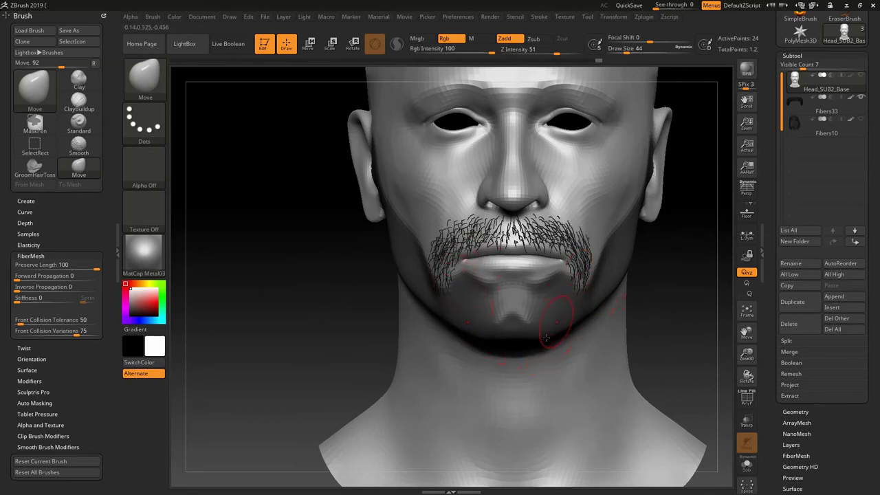
Step: Refine the beard mask along the jaw, beside the ends of the moustache, and around the chin
{"action": "right_click_drag", "start_coordinate": [670, 305], "coordinate": [571, 289]}
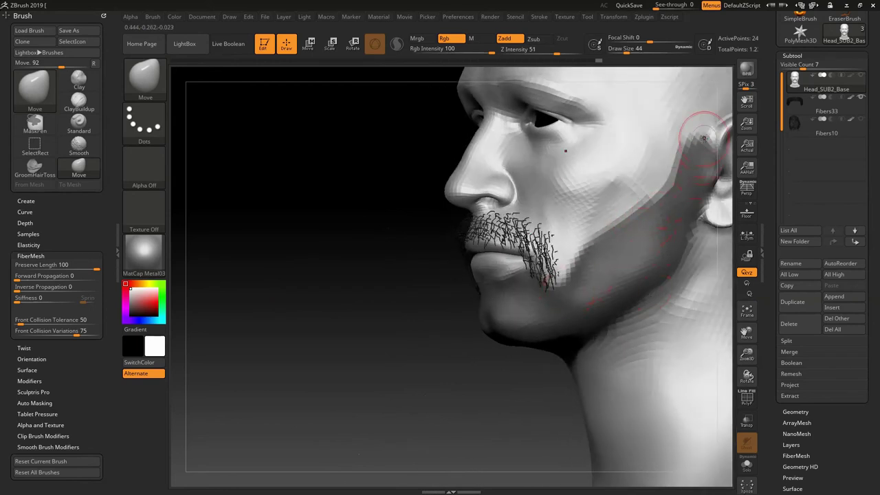
{"action": "mouse_move", "coordinate": [423, 305]}
{"action": "right_mouse_down"}
{"action": "mouse_move", "coordinate": [404, 305]}
{"action": "mouse_move", "coordinate": [622, 238]}
{"action": "right_mouse_up"}
{"action": "mouse_move", "coordinate": [511, 291]}
{"action": "left_mouse_down", "text": "ctrl"}
{"action": "mouse_move", "coordinate": [492, 277]}
{"action": "mouse_move", "coordinate": [488, 288]}
{"action": "left_mouse_up", "text": "ctrl"}
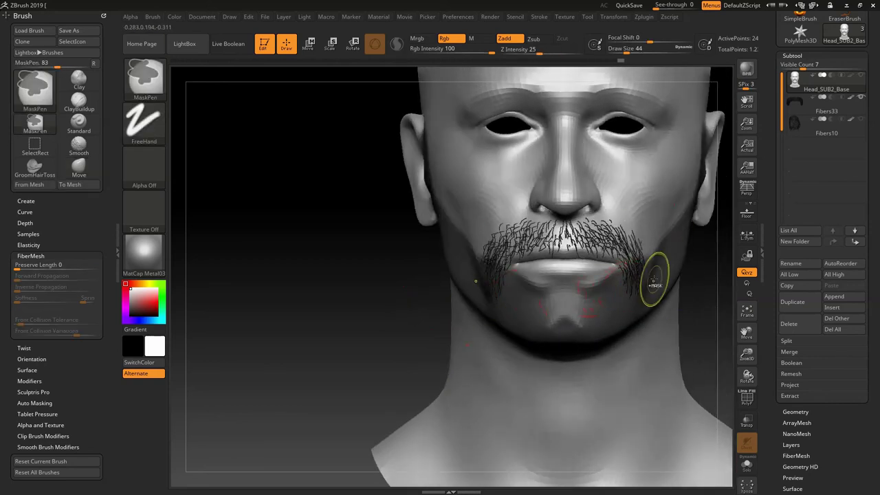
{"action": "left_click_drag", "start_coordinate": [391, 348], "coordinate": [390, 330], "text": "ctrl"}
{"action": "left_click_drag", "start_coordinate": [326, 298], "coordinate": [367, 291]}
{"action": "mouse_move", "coordinate": [400, 254]}
{"action": "left_mouse_down", "text": "ctrl"}
{"action": "mouse_move", "coordinate": [369, 206]}
{"action": "mouse_move", "coordinate": [364, 165]}
{"action": "left_mouse_up", "text": "ctrl"}
{"action": "left_click_drag", "start_coordinate": [661, 339], "coordinate": [618, 347]}
{"action": "right_click_drag", "start_coordinate": [326, 329], "coordinate": [315, 306], "text": "ctrl"}
{"action": "right_click_drag", "start_coordinate": [315, 307], "coordinate": [278, 305], "text": "alt"}
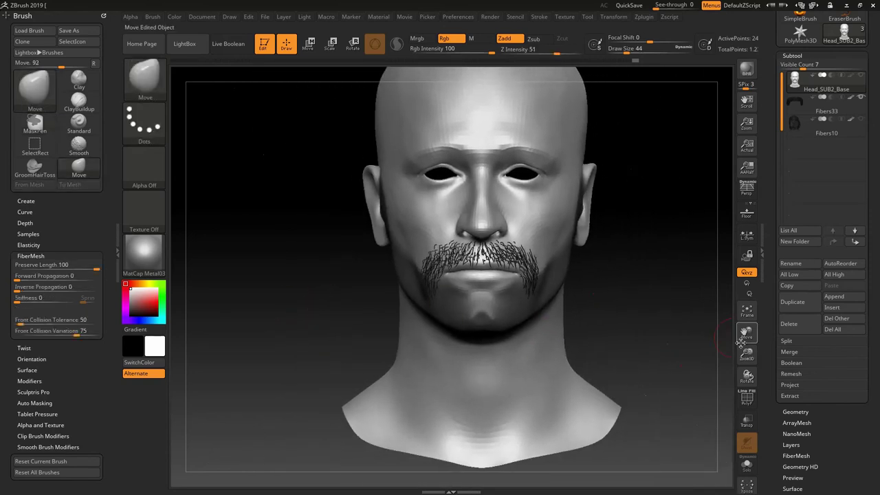
Step: Hide the moustache fibers and start a FiberMesh preview on the head's masked beard area
{"action": "left_click", "coordinate": [863, 99]}
{"action": "left_click_drag", "start_coordinate": [767, 431], "coordinate": [767, 245]}
{"action": "left_click", "coordinate": [796, 270]}
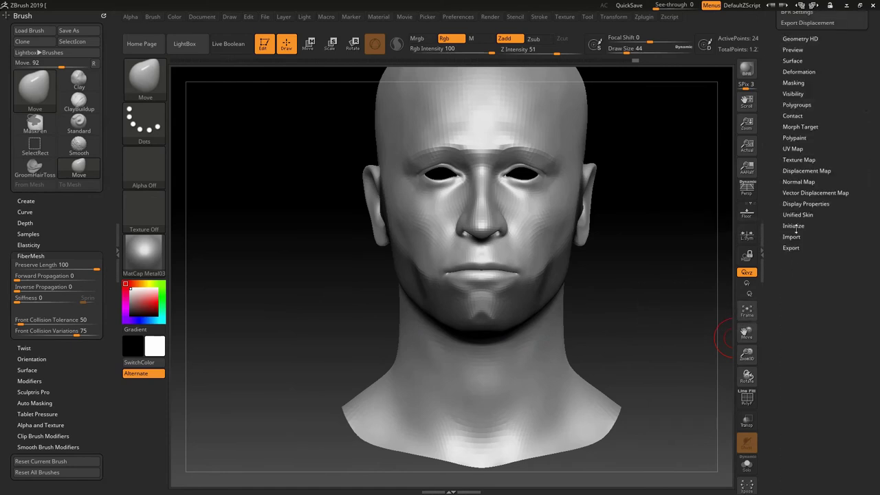
{"action": "left_click", "coordinate": [793, 159]}
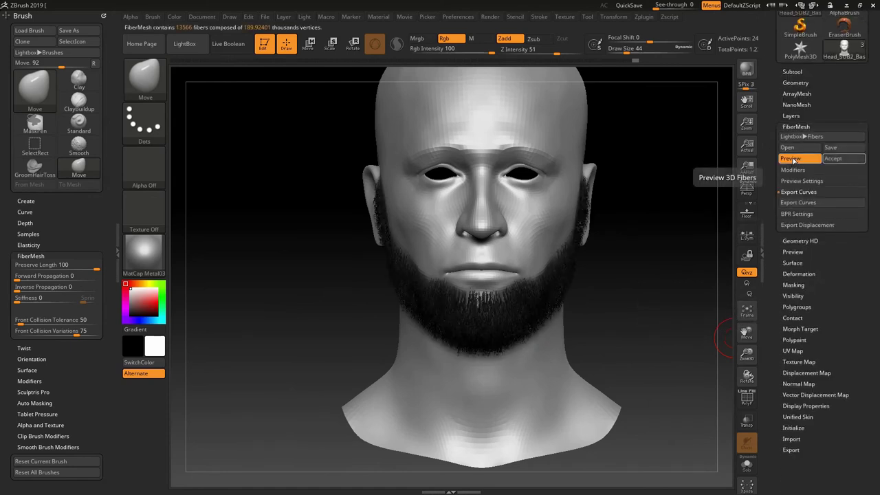
Step: Set the beard fibers' Coverage modifier to 1.30107 and check the thinner fibers from the side and front
{"action": "left_click_drag", "start_coordinate": [657, 365], "coordinate": [631, 303]}
{"action": "left_click_drag", "start_coordinate": [375, 332], "coordinate": [546, 354]}
{"action": "right_click_drag", "start_coordinate": [545, 354], "coordinate": [700, 331], "text": "ctrl"}
{"action": "left_click_drag", "start_coordinate": [656, 325], "coordinate": [602, 324], "text": "alt"}
{"action": "left_click", "coordinate": [806, 171]}
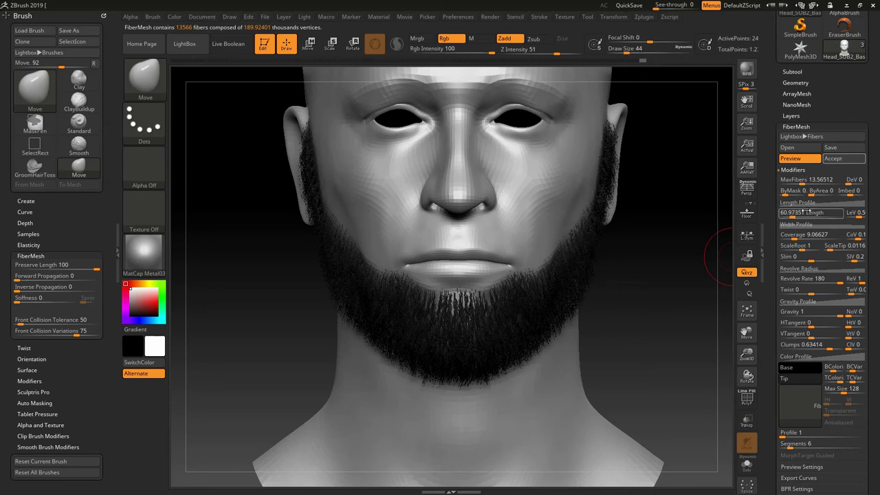
{"action": "left_click_drag", "start_coordinate": [792, 214], "coordinate": [789, 235]}
{"action": "left_click_drag", "start_coordinate": [686, 278], "coordinate": [650, 284]}
{"action": "mouse_move", "coordinate": [309, 403]}
{"action": "left_mouse_down"}
{"action": "mouse_move", "coordinate": [284, 394]}
{"action": "mouse_move", "coordinate": [298, 392]}
{"action": "left_mouse_up"}
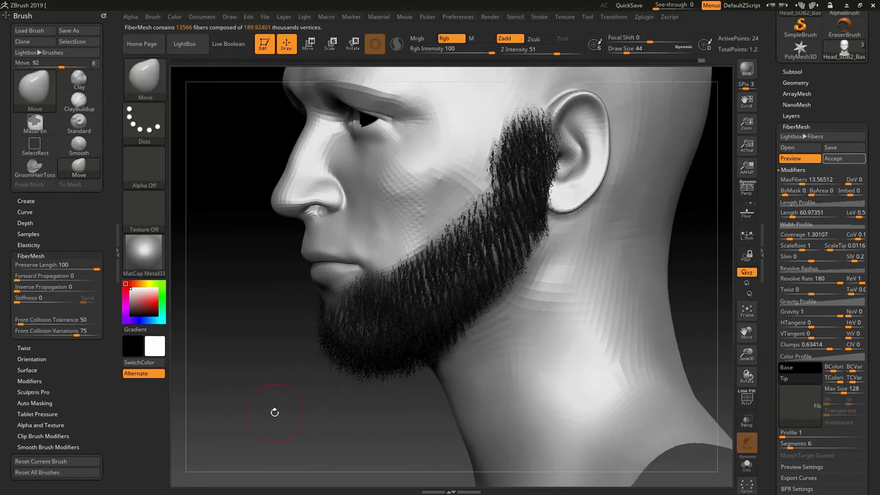
{"action": "left_click_drag", "start_coordinate": [308, 409], "coordinate": [645, 319]}
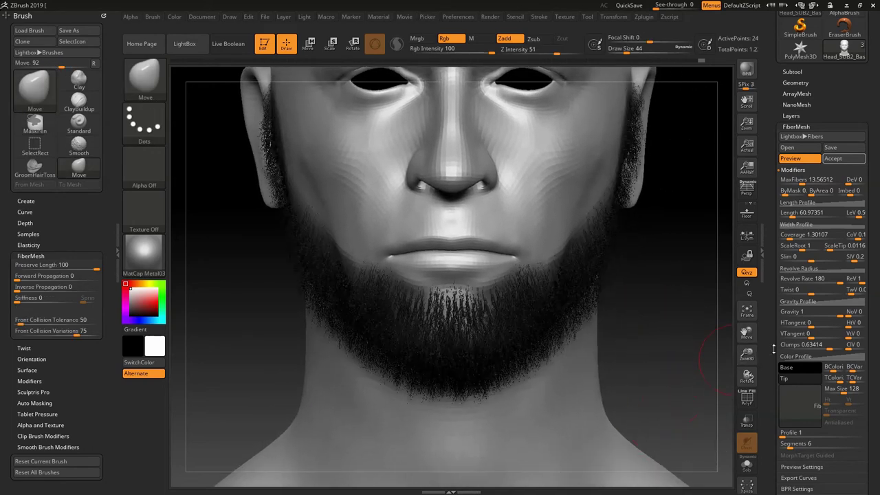
Step: Turn on FastPreview for the beard fibers
{"action": "scroll", "coordinate": [791, 345], "scroll_direction": "down", "scroll_amount": 10}
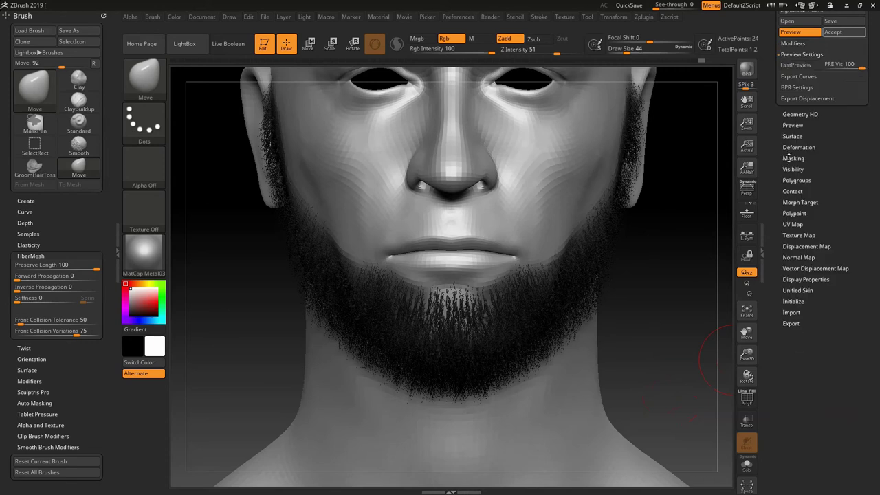
{"action": "left_click", "coordinate": [796, 65]}
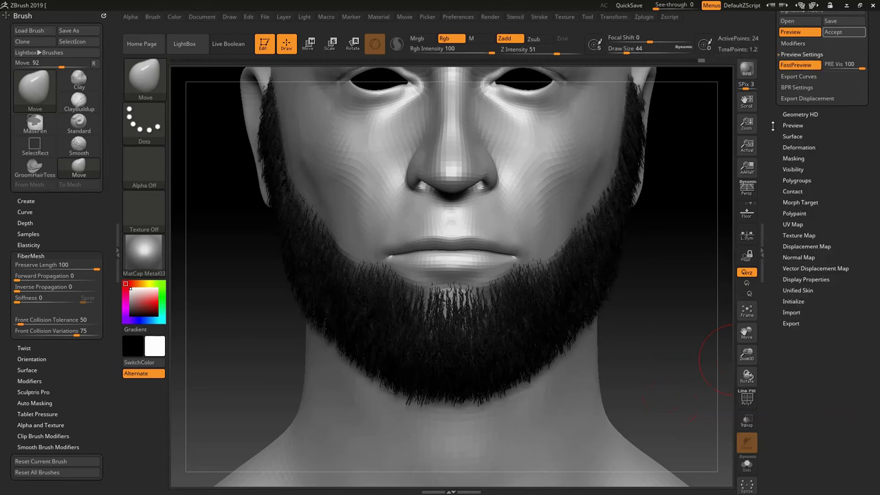
{"action": "scroll", "coordinate": [778, 215], "scroll_direction": "up", "scroll_amount": 7}
{"action": "scroll", "coordinate": [778, 215], "scroll_direction": "up", "scroll_amount": 1}
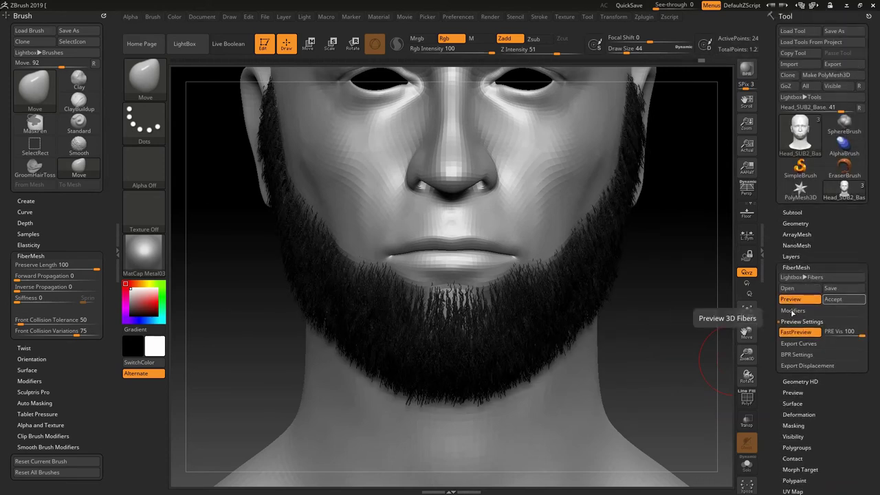
Step: Set the beard fibers' Length modifier to 50.3915
{"action": "left_click", "coordinate": [792, 310]}
{"action": "left_click", "coordinate": [792, 353]}
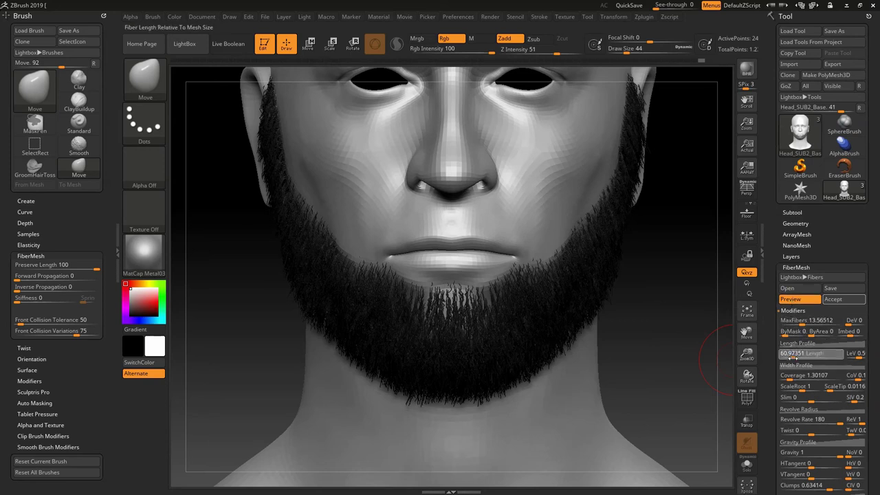
{"action": "type", "text": "50.3915"}
{"action": "key", "text": "Return"}
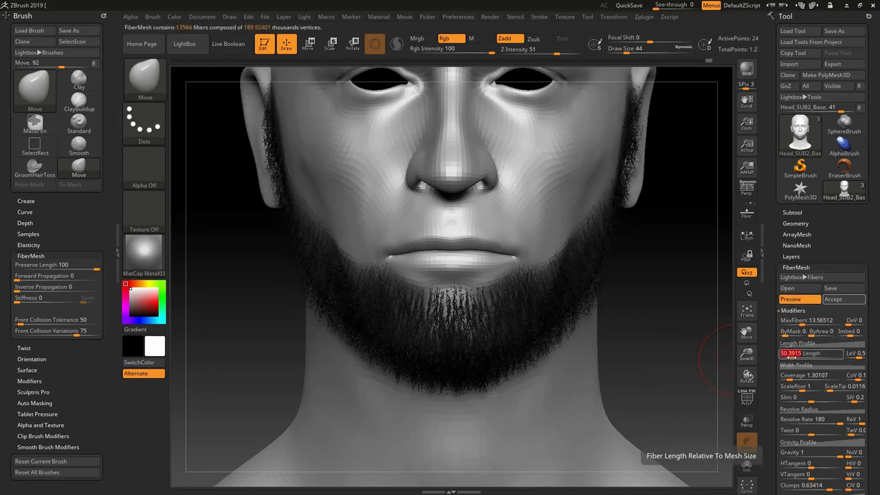
Step: Accept the beard fibers as a new subtool with Fast Preview activated, and show the head with them
{"action": "left_click", "coordinate": [842, 299]}
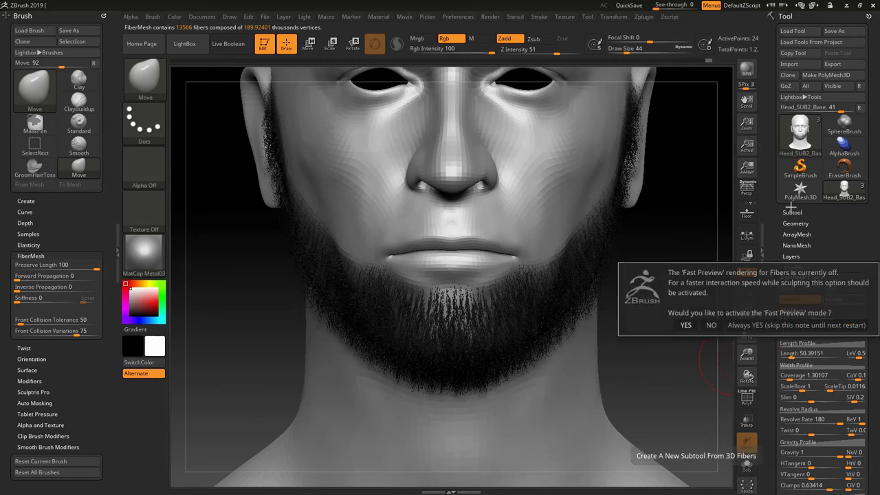
{"action": "left_click", "coordinate": [686, 325]}
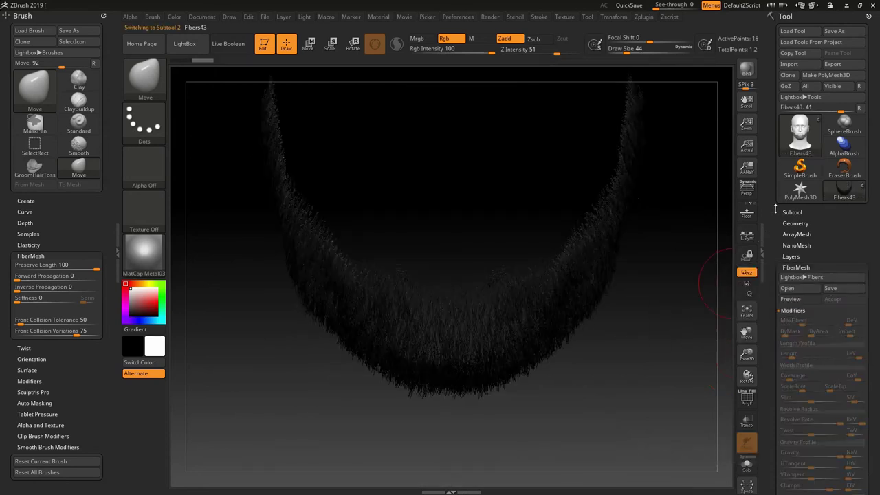
{"action": "left_click", "coordinate": [794, 212]}
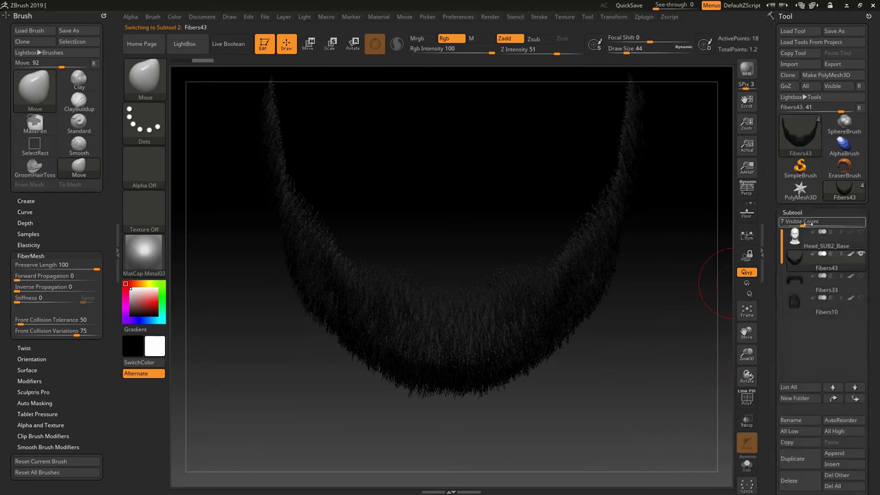
{"action": "left_click", "coordinate": [860, 232]}
{"action": "mouse_move", "coordinate": [827, 270]}
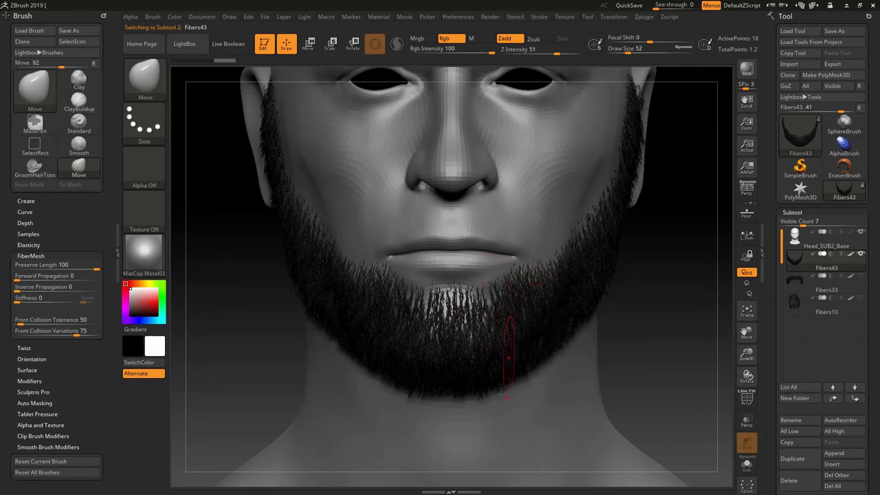
Step: Groom the fibers on the chin with the Move brush at Draw Size 52
{"action": "left_click_drag", "start_coordinate": [403, 348], "coordinate": [438, 362]}
{"action": "left_click", "coordinate": [622, 18]}
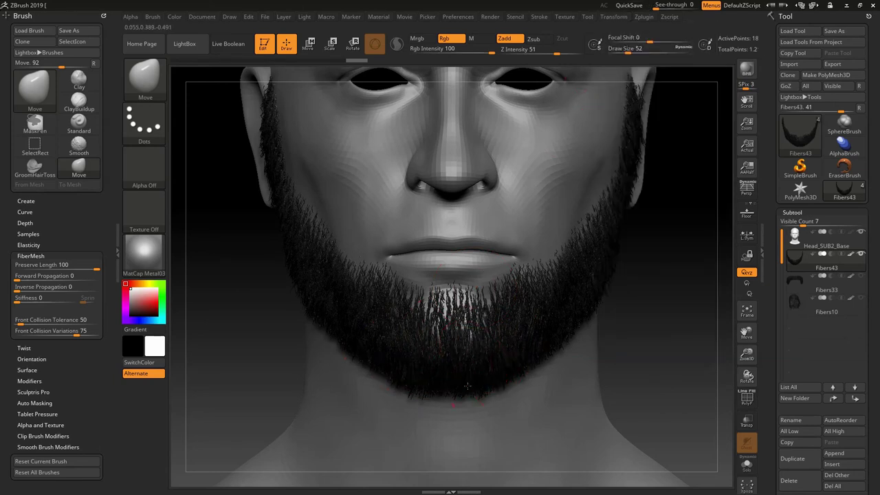
{"action": "key", "text": "shift"}
{"action": "mouse_move", "coordinate": [481, 384]}
{"action": "left_mouse_down", "text": "shift"}
{"action": "mouse_move", "coordinate": [530, 367]}
{"action": "mouse_move", "coordinate": [573, 337]}
{"action": "left_mouse_up", "text": "shift"}
{"action": "right_click_drag", "start_coordinate": [593, 337], "coordinate": [483, 312]}
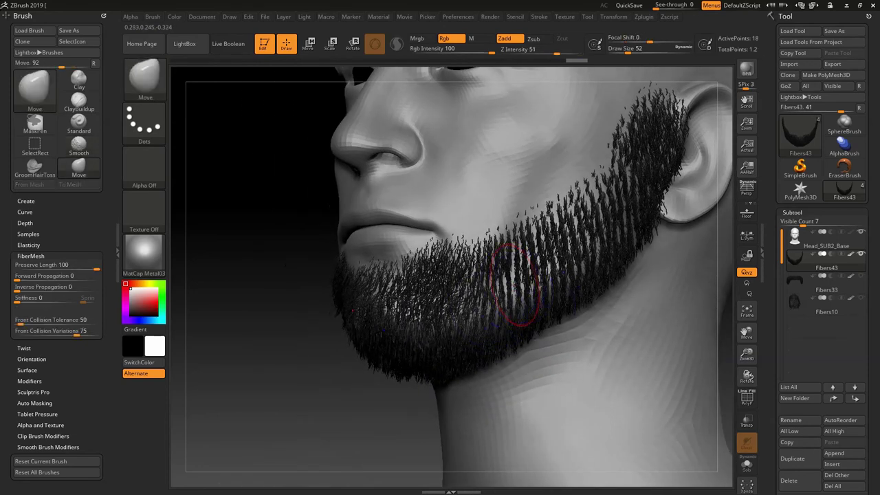
Step: Try combing the cheek and sideburn fibers back toward the ear with the Move brush
{"action": "left_click_drag", "start_coordinate": [509, 272], "coordinate": [612, 255]}
{"action": "left_click_drag", "start_coordinate": [550, 272], "coordinate": [629, 253]}
{"action": "left_click_drag", "start_coordinate": [554, 246], "coordinate": [622, 232]}
{"action": "mouse_move", "coordinate": [583, 266]}
{"action": "left_mouse_down"}
{"action": "mouse_move", "coordinate": [620, 260]}
{"action": "mouse_move", "coordinate": [622, 226]}
{"action": "mouse_move", "coordinate": [657, 198]}
{"action": "mouse_move", "coordinate": [622, 218]}
{"action": "mouse_move", "coordinate": [640, 195]}
{"action": "mouse_move", "coordinate": [614, 202]}
{"action": "mouse_move", "coordinate": [628, 251]}
{"action": "mouse_move", "coordinate": [548, 298]}
{"action": "mouse_move", "coordinate": [549, 252]}
{"action": "mouse_move", "coordinate": [528, 246]}
{"action": "left_mouse_up"}
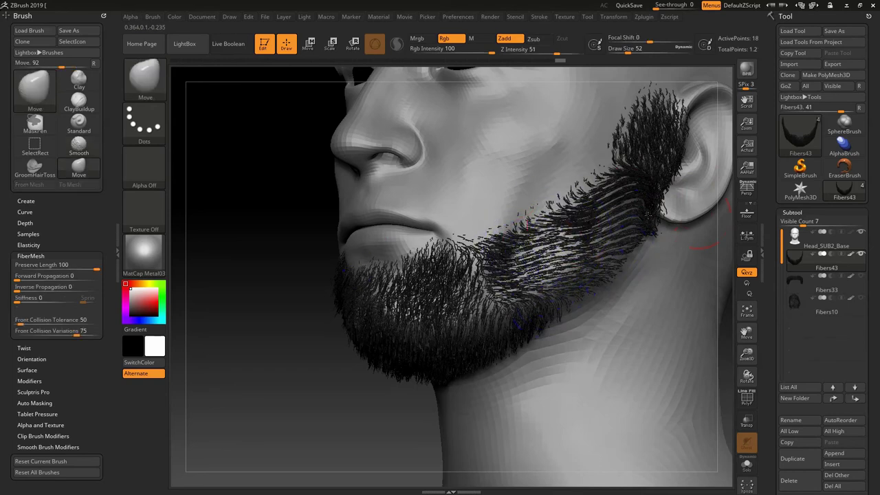
{"action": "mouse_move", "coordinate": [650, 132]}
{"action": "left_mouse_down"}
{"action": "mouse_move", "coordinate": [633, 128]}
{"action": "mouse_move", "coordinate": [673, 148]}
{"action": "mouse_move", "coordinate": [666, 160]}
{"action": "left_mouse_up"}
{"action": "left_click_drag", "start_coordinate": [631, 182], "coordinate": [645, 249]}
{"action": "mouse_move", "coordinate": [634, 189]}
{"action": "left_mouse_down"}
{"action": "mouse_move", "coordinate": [602, 238]}
{"action": "mouse_move", "coordinate": [585, 176]}
{"action": "mouse_move", "coordinate": [648, 147]}
{"action": "mouse_move", "coordinate": [670, 155]}
{"action": "mouse_move", "coordinate": [672, 106]}
{"action": "left_mouse_up"}
Step: Undo the combing strokes on the cheek fibers by going back in the undo history
{"action": "key", "text": "ctrl+z"}
{"action": "key", "text": "ctrl+z"}
{"action": "key", "text": "ctrl+z"}
{"action": "key", "text": "ctrl+z"}
{"action": "key", "text": "ctrl+z"}
{"action": "key", "text": "ctrl+z"}
{"action": "key", "text": "ctrl+z"}
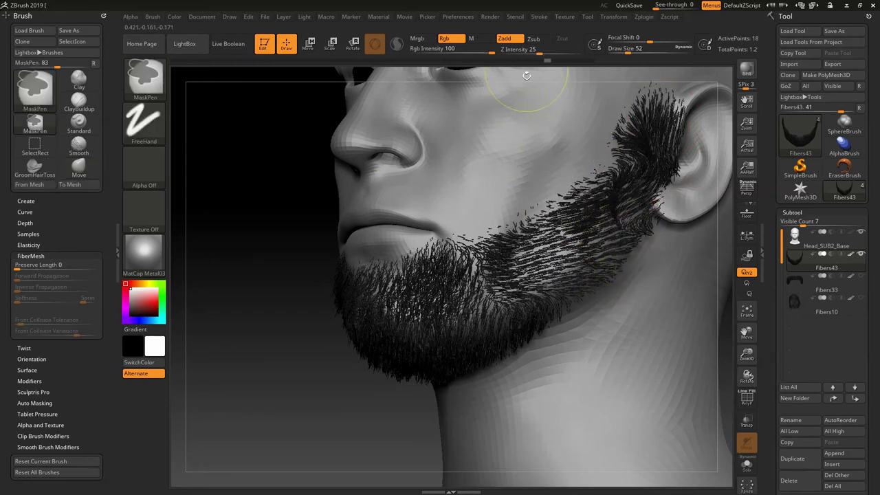
{"action": "mouse_move", "coordinate": [535, 62]}
{"action": "left_mouse_down"}
{"action": "mouse_move", "coordinate": [390, 71]}
{"action": "mouse_move", "coordinate": [313, 62]}
{"action": "left_mouse_up"}
{"action": "left_click", "coordinate": [598, 199]}
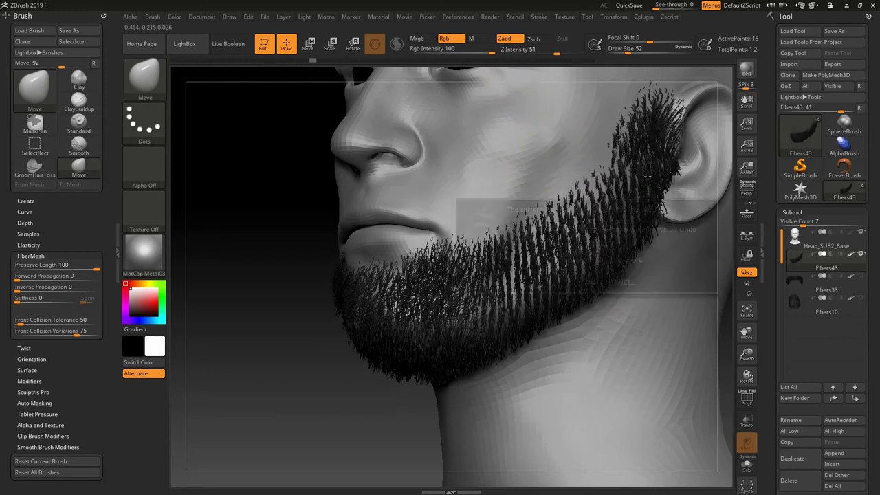
{"action": "left_click", "coordinate": [590, 281]}
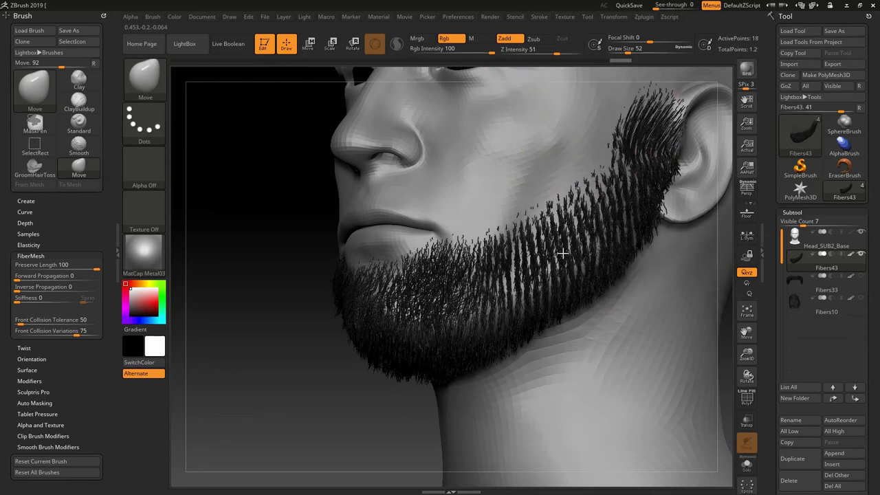
Step: Comb the sideburn, cheek and jaw fibers diagonally along the jawline with the Move brush
{"action": "left_click_drag", "start_coordinate": [638, 202], "coordinate": [629, 223]}
{"action": "mouse_move", "coordinate": [629, 186]}
{"action": "left_mouse_down"}
{"action": "mouse_move", "coordinate": [570, 267]}
{"action": "mouse_move", "coordinate": [622, 292]}
{"action": "left_mouse_up"}
{"action": "left_click_drag", "start_coordinate": [629, 251], "coordinate": [576, 300]}
{"action": "mouse_move", "coordinate": [569, 238]}
{"action": "left_mouse_down"}
{"action": "mouse_move", "coordinate": [539, 285]}
{"action": "mouse_move", "coordinate": [550, 276]}
{"action": "mouse_move", "coordinate": [533, 272]}
{"action": "mouse_move", "coordinate": [530, 255]}
{"action": "mouse_move", "coordinate": [539, 251]}
{"action": "left_mouse_up"}
{"action": "left_click_drag", "start_coordinate": [597, 214], "coordinate": [576, 226]}
{"action": "mouse_move", "coordinate": [612, 193]}
{"action": "left_mouse_down"}
{"action": "mouse_move", "coordinate": [596, 212]}
{"action": "mouse_move", "coordinate": [614, 201]}
{"action": "left_mouse_up"}
{"action": "mouse_move", "coordinate": [629, 149]}
{"action": "left_mouse_down"}
{"action": "mouse_move", "coordinate": [536, 268]}
{"action": "mouse_move", "coordinate": [516, 275]}
{"action": "mouse_move", "coordinate": [520, 294]}
{"action": "mouse_move", "coordinate": [554, 329]}
{"action": "left_mouse_up"}
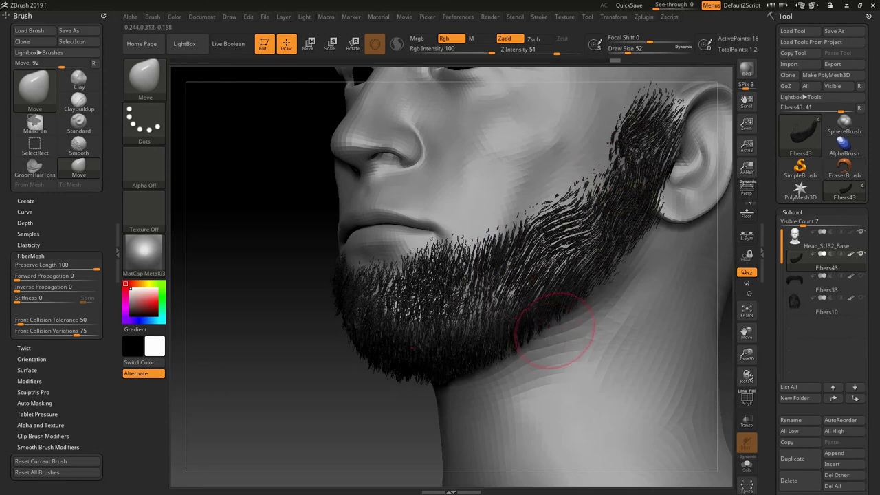
{"action": "mouse_move", "coordinate": [493, 331]}
{"action": "left_mouse_down"}
{"action": "mouse_move", "coordinate": [481, 295]}
{"action": "mouse_move", "coordinate": [557, 255]}
{"action": "mouse_move", "coordinate": [595, 209]}
{"action": "mouse_move", "coordinate": [622, 217]}
{"action": "mouse_move", "coordinate": [660, 192]}
{"action": "mouse_move", "coordinate": [642, 142]}
{"action": "mouse_move", "coordinate": [626, 146]}
{"action": "mouse_move", "coordinate": [646, 168]}
{"action": "left_mouse_up"}
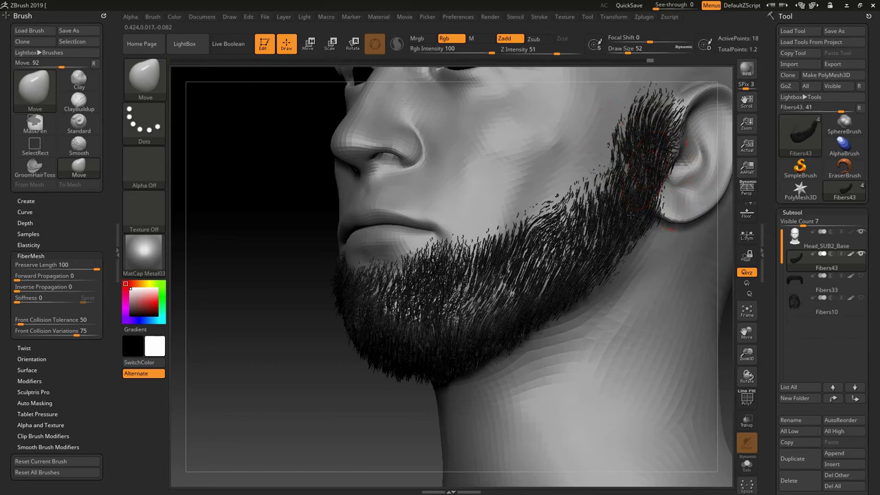
{"action": "left_click_drag", "start_coordinate": [504, 291], "coordinate": [471, 295]}
Step: Groom the chin fibers below the lower lip from the front with the Move brush at Draw Size 52
{"action": "left_click_drag", "start_coordinate": [309, 364], "coordinate": [385, 359]}
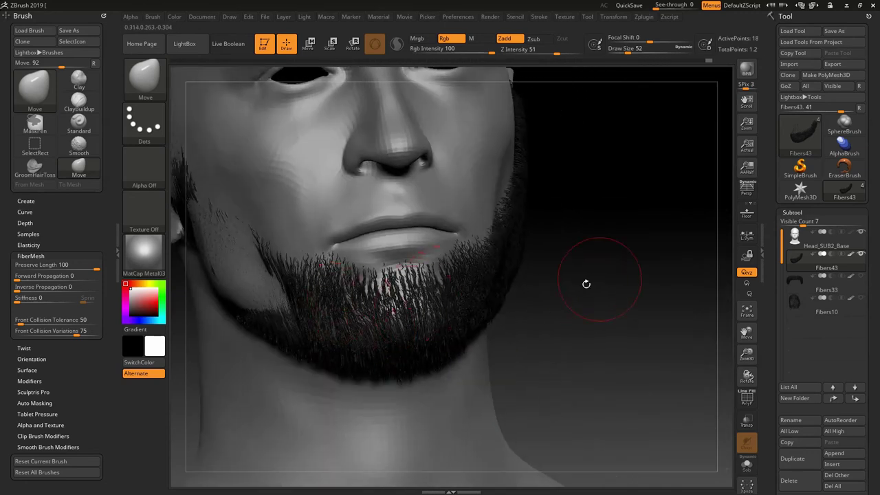
{"action": "left_click_drag", "start_coordinate": [585, 283], "coordinate": [642, 265]}
{"action": "mouse_move", "coordinate": [398, 268]}
{"action": "left_mouse_down"}
{"action": "mouse_move", "coordinate": [431, 251]}
{"action": "mouse_move", "coordinate": [388, 203]}
{"action": "mouse_move", "coordinate": [334, 222]}
{"action": "mouse_move", "coordinate": [315, 164]}
{"action": "left_mouse_up"}
{"action": "left_click_drag", "start_coordinate": [601, 289], "coordinate": [504, 284]}
{"action": "left_click_drag", "start_coordinate": [272, 245], "coordinate": [427, 249]}
{"action": "left_click_drag", "start_coordinate": [322, 151], "coordinate": [310, 94]}
{"action": "left_click_drag", "start_coordinate": [333, 176], "coordinate": [327, 157]}
{"action": "left_click_drag", "start_coordinate": [360, 221], "coordinate": [353, 204]}
{"action": "left_click_drag", "start_coordinate": [391, 240], "coordinate": [385, 220]}
Step: Comb the cheek and jaw fibers outward along the face contour with the Move brush
{"action": "mouse_move", "coordinate": [399, 265]}
{"action": "left_mouse_down"}
{"action": "mouse_move", "coordinate": [458, 334]}
{"action": "mouse_move", "coordinate": [509, 352]}
{"action": "left_mouse_up"}
{"action": "mouse_move", "coordinate": [610, 358]}
{"action": "left_mouse_down"}
{"action": "mouse_move", "coordinate": [554, 363]}
{"action": "mouse_move", "coordinate": [628, 360]}
{"action": "mouse_move", "coordinate": [585, 368]}
{"action": "left_mouse_up"}
{"action": "left_click_drag", "start_coordinate": [470, 278], "coordinate": [475, 242]}
{"action": "left_click_drag", "start_coordinate": [533, 306], "coordinate": [536, 278]}
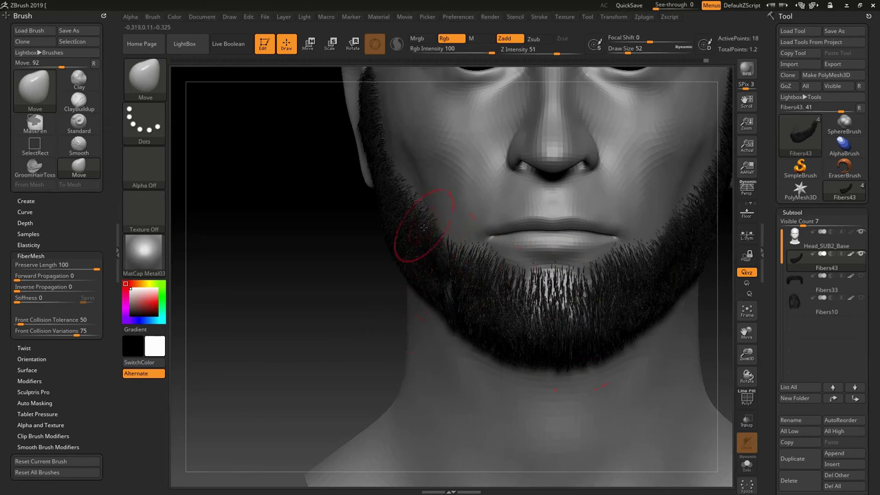
{"action": "left_click_drag", "start_coordinate": [423, 227], "coordinate": [350, 282]}
{"action": "mouse_move", "coordinate": [398, 210]}
{"action": "left_mouse_down"}
{"action": "mouse_move", "coordinate": [416, 241]}
{"action": "mouse_move", "coordinate": [373, 255]}
{"action": "mouse_move", "coordinate": [392, 251]}
{"action": "mouse_move", "coordinate": [363, 196]}
{"action": "left_mouse_up"}
{"action": "left_click_drag", "start_coordinate": [685, 383], "coordinate": [625, 357]}
{"action": "right_click_drag", "start_coordinate": [624, 357], "coordinate": [591, 322], "text": "ctrl"}
{"action": "right_click_drag", "start_coordinate": [471, 336], "coordinate": [391, 329], "text": "alt"}
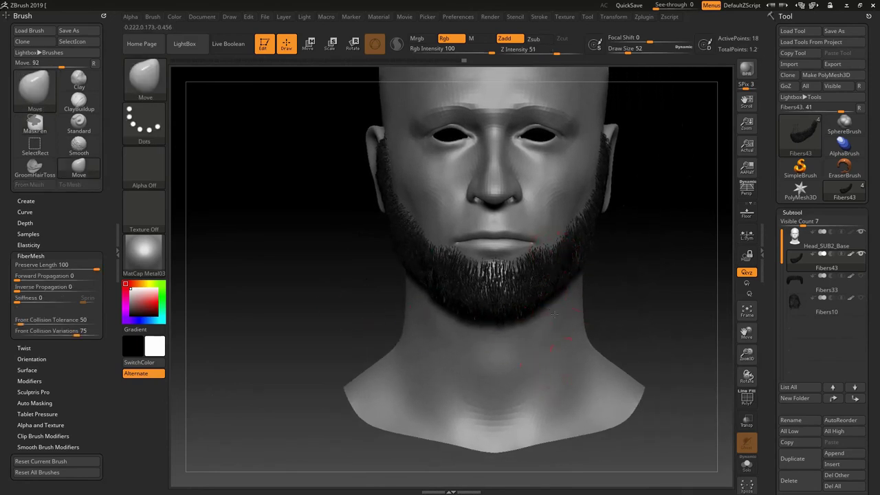
Step: Smooth the beard fibers across the chin, cheeks and jaw with the Smooth brush so they lie closer to the skin
{"action": "key", "text": "shift"}
{"action": "mouse_move", "coordinate": [548, 280]}
{"action": "left_mouse_down", "text": "shift"}
{"action": "mouse_move", "coordinate": [512, 266]}
{"action": "mouse_move", "coordinate": [514, 285]}
{"action": "mouse_move", "coordinate": [495, 268]}
{"action": "mouse_move", "coordinate": [496, 276]}
{"action": "left_mouse_up", "text": "shift"}
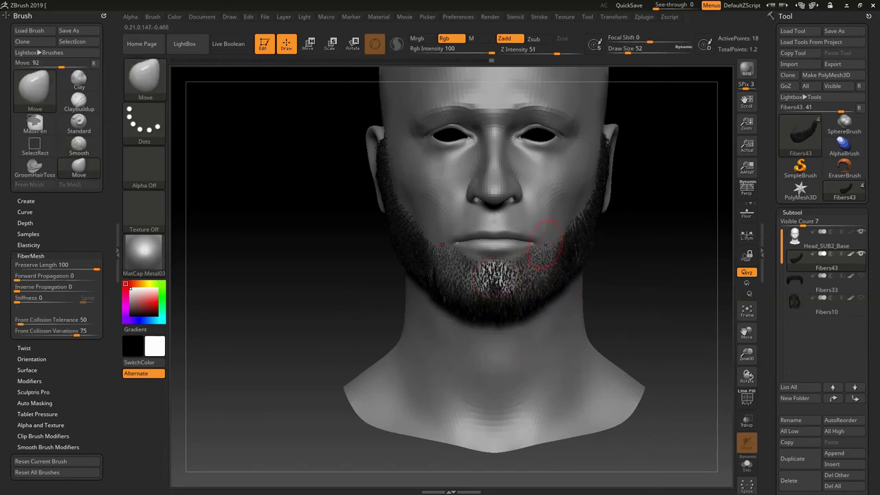
{"action": "left_click_drag", "start_coordinate": [640, 249], "coordinate": [585, 245]}
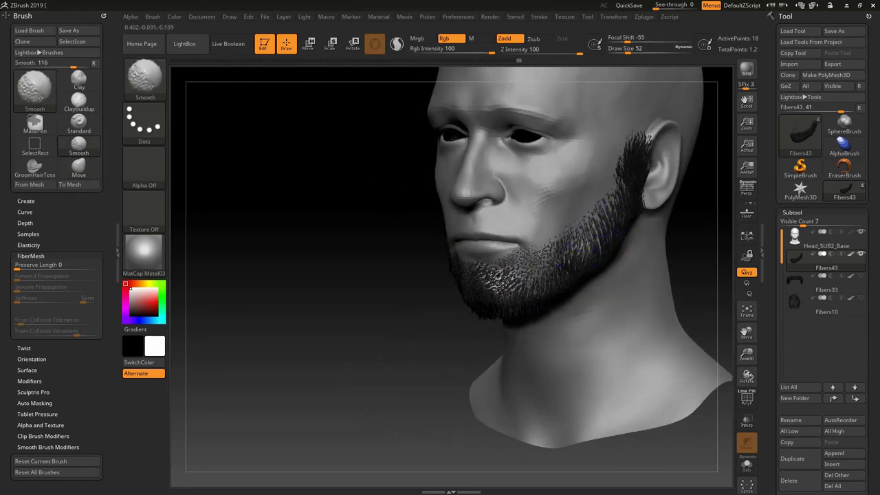
{"action": "left_click_drag", "start_coordinate": [378, 289], "coordinate": [450, 286]}
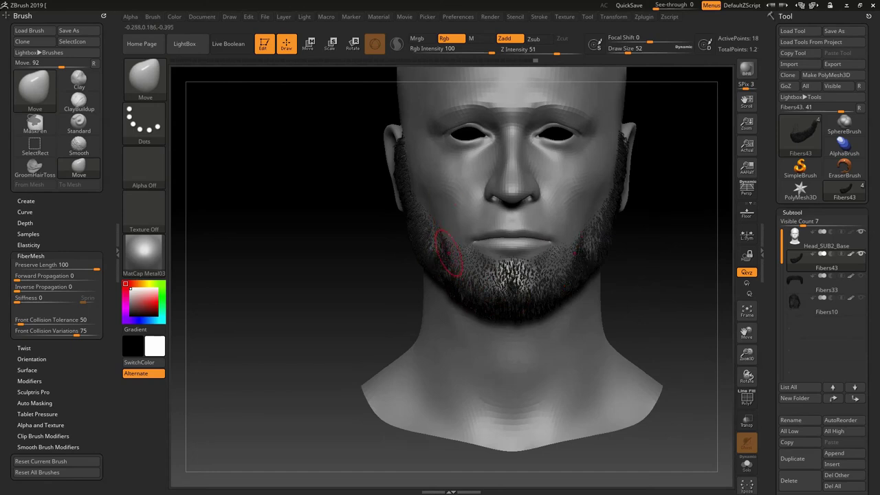
{"action": "right_click_drag", "start_coordinate": [448, 230], "coordinate": [374, 315]}
{"action": "mouse_move", "coordinate": [443, 266]}
{"action": "right_mouse_down"}
{"action": "mouse_move", "coordinate": [569, 297]}
{"action": "mouse_move", "coordinate": [635, 401]}
{"action": "right_mouse_up"}
{"action": "mouse_move", "coordinate": [664, 333]}
{"action": "right_mouse_down", "text": "ctrl"}
{"action": "mouse_move", "coordinate": [680, 339]}
{"action": "mouse_move", "coordinate": [669, 319]}
{"action": "mouse_move", "coordinate": [557, 329]}
{"action": "right_mouse_up", "text": "ctrl"}
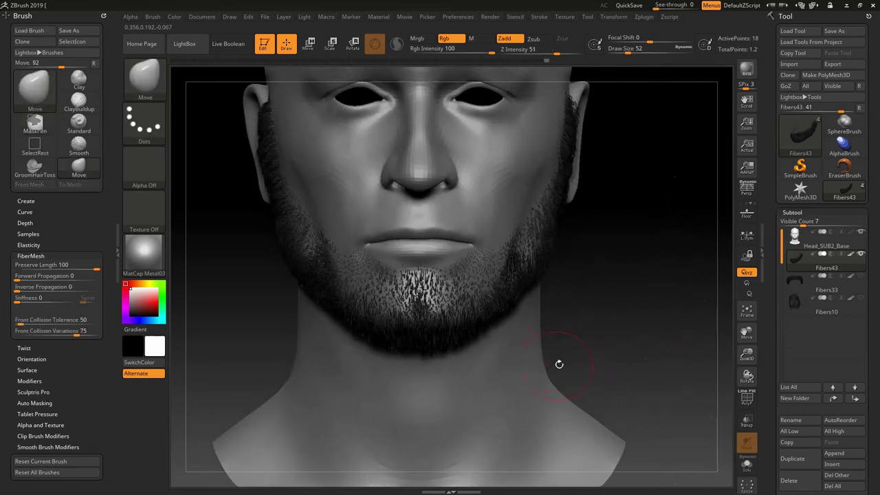
Step: Open the FiberMesh preview settings for the beard fibers
{"action": "scroll", "coordinate": [786, 275], "scroll_direction": "down", "scroll_amount": 6}
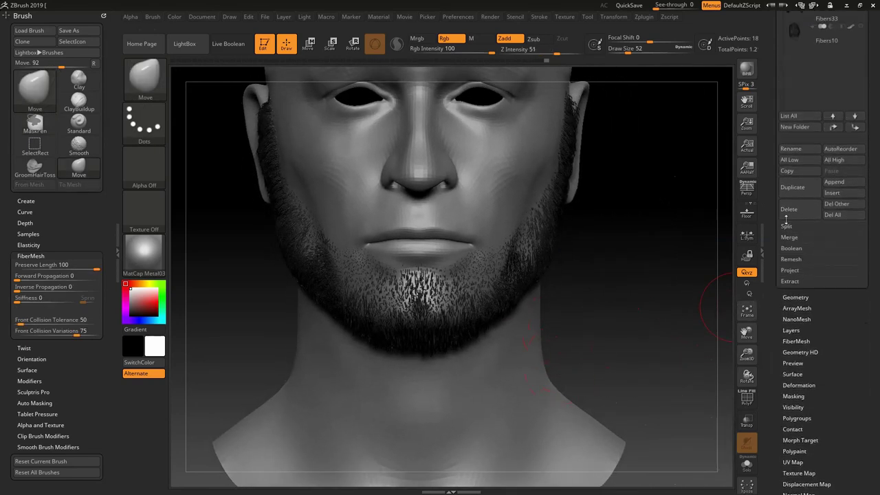
{"action": "scroll", "coordinate": [786, 225], "scroll_direction": "down", "scroll_amount": 5}
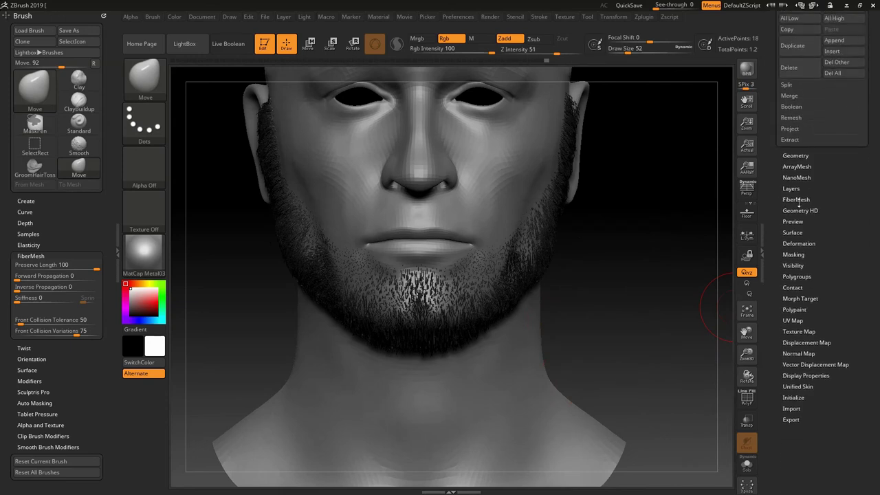
{"action": "left_click", "coordinate": [797, 199]}
{"action": "scroll", "coordinate": [776, 275], "scroll_direction": "up", "scroll_amount": 6}
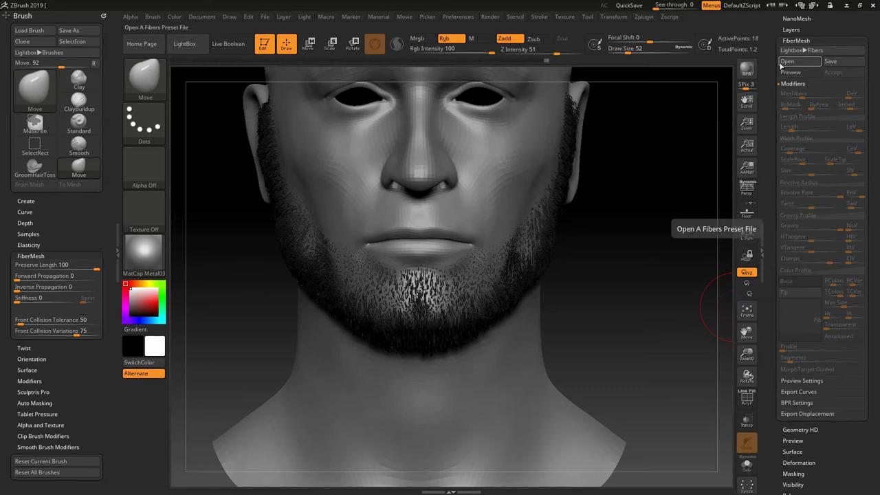
{"action": "left_click", "coordinate": [802, 382]}
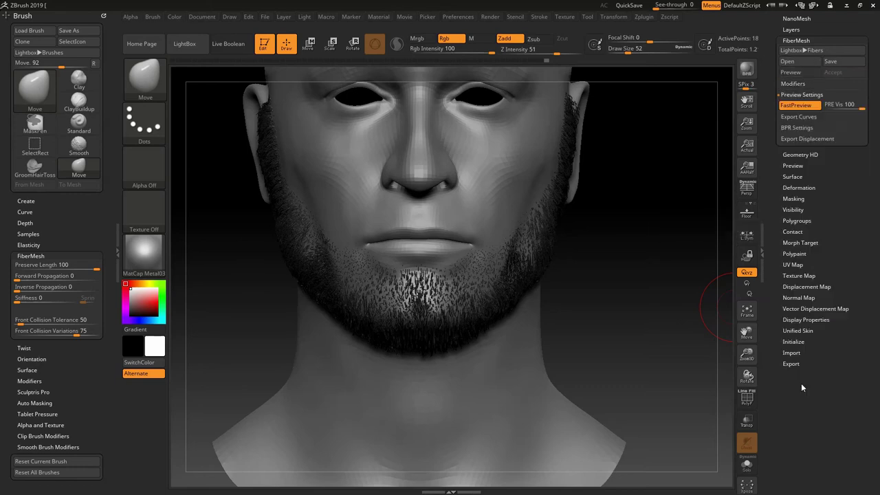
Step: Try several PRE Vis values for the beard fibers, including 2, 36 and 4
{"action": "left_click", "coordinate": [837, 104]}
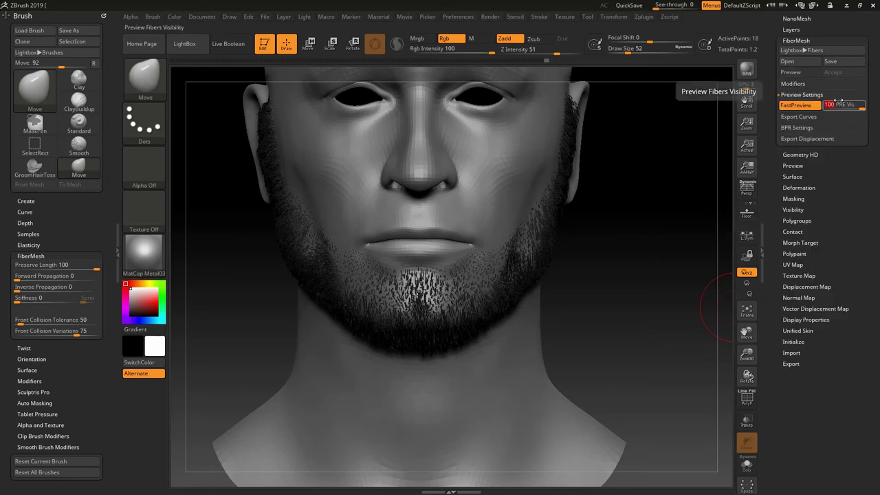
{"action": "type", "text": "2"}
{"action": "key", "text": "Return"}
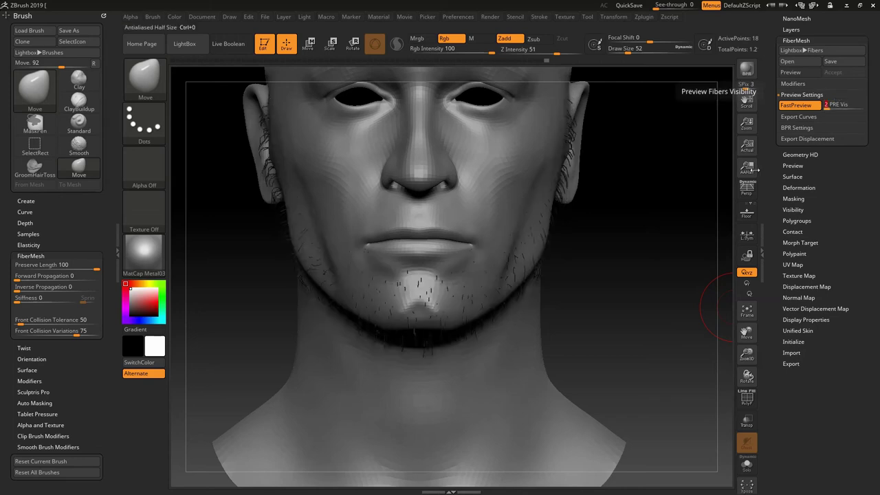
{"action": "left_click_drag", "start_coordinate": [599, 301], "coordinate": [671, 261]}
{"action": "left_click", "coordinate": [839, 105]}
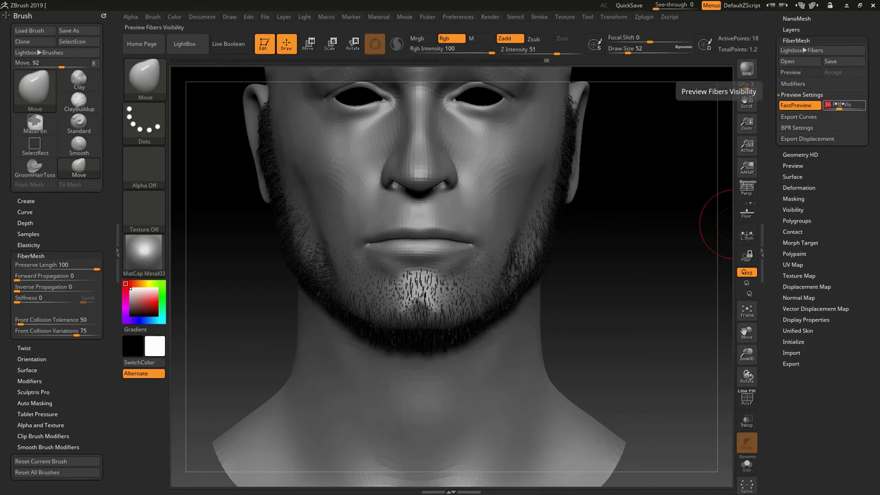
{"action": "left_click_drag", "start_coordinate": [839, 104], "coordinate": [828, 105]}
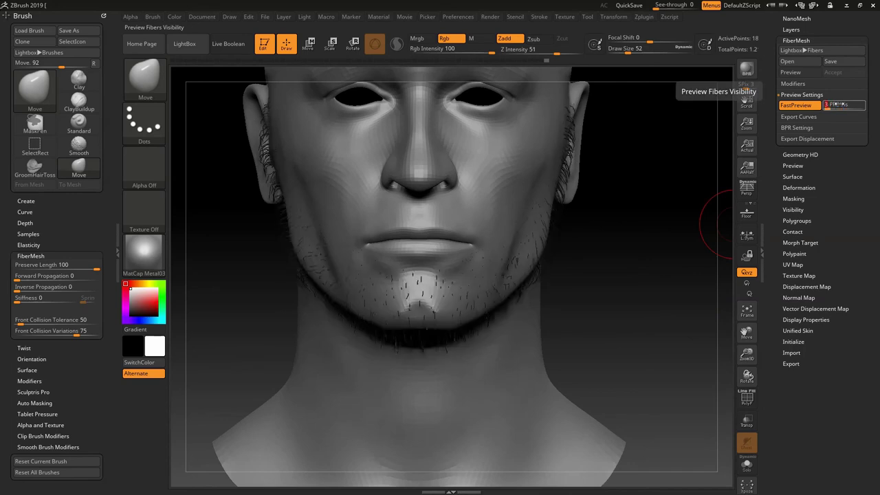
{"action": "left_click_drag", "start_coordinate": [645, 289], "coordinate": [715, 220]}
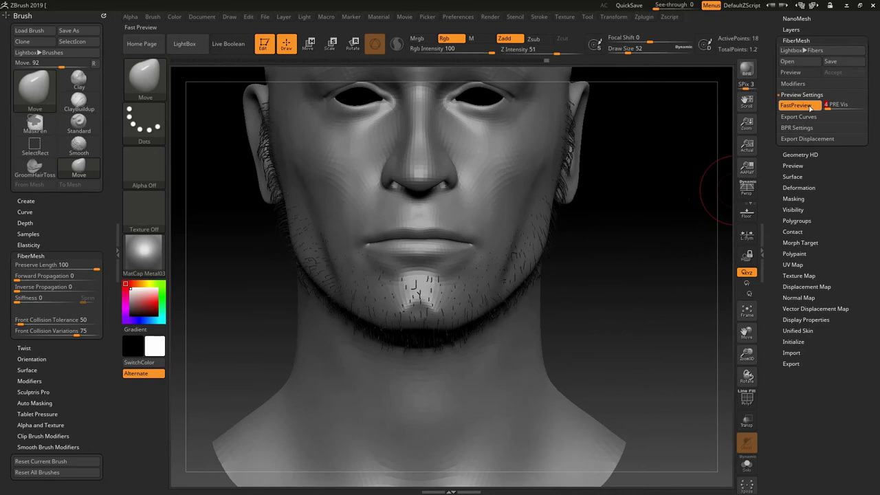
{"action": "left_click", "coordinate": [803, 107]}
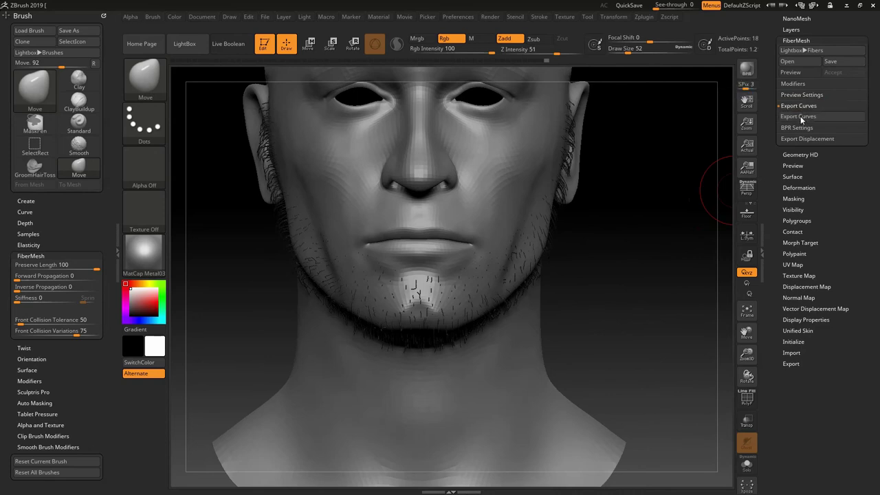
Step: Set PRE Vis to 6 and start a curve export of the beard fibers, then cancel the save
{"action": "mouse_move", "coordinate": [636, 285]}
{"action": "left_mouse_down"}
{"action": "mouse_move", "coordinate": [543, 283]}
{"action": "mouse_move", "coordinate": [639, 275]}
{"action": "left_mouse_up"}
{"action": "left_click", "coordinate": [815, 96]}
{"action": "left_click_drag", "start_coordinate": [835, 104], "coordinate": [838, 105]}
{"action": "mouse_move", "coordinate": [664, 214]}
{"action": "left_mouse_down"}
{"action": "mouse_move", "coordinate": [567, 212]}
{"action": "mouse_move", "coordinate": [657, 209]}
{"action": "mouse_move", "coordinate": [663, 162]}
{"action": "mouse_move", "coordinate": [665, 206]}
{"action": "left_mouse_up"}
{"action": "left_click", "coordinate": [798, 118]}
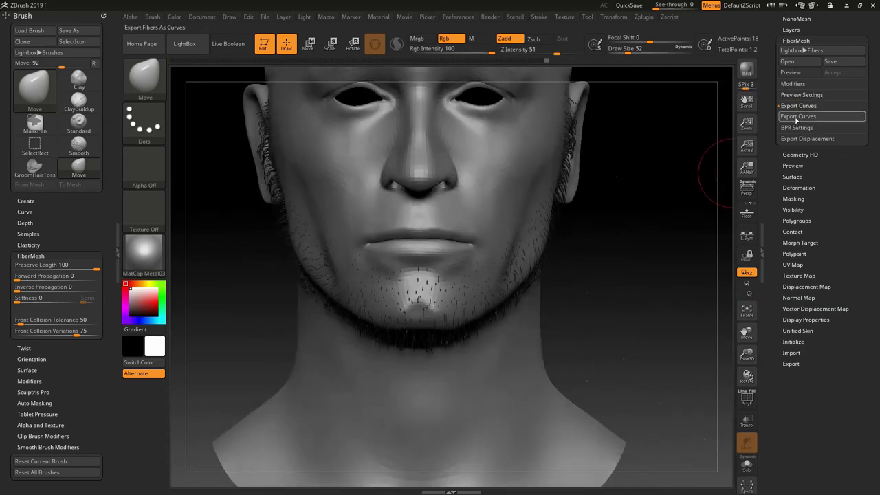
{"action": "left_click", "coordinate": [795, 117]}
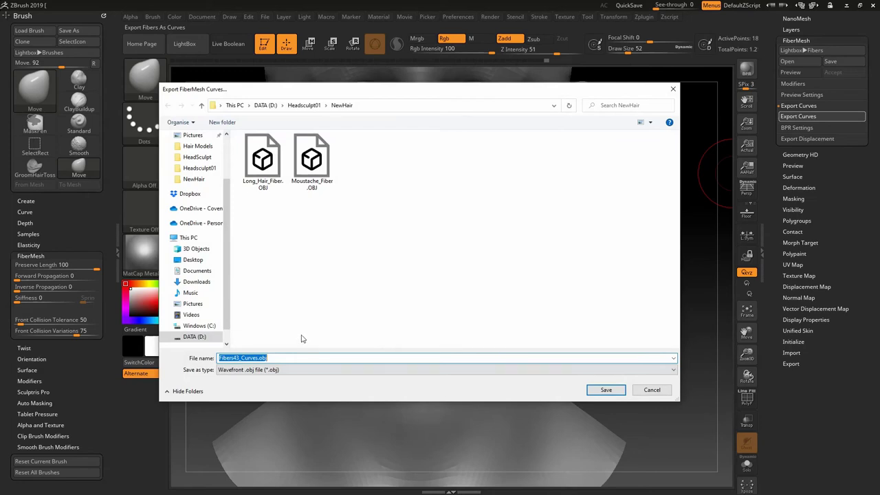
{"action": "left_click", "coordinate": [651, 390]}
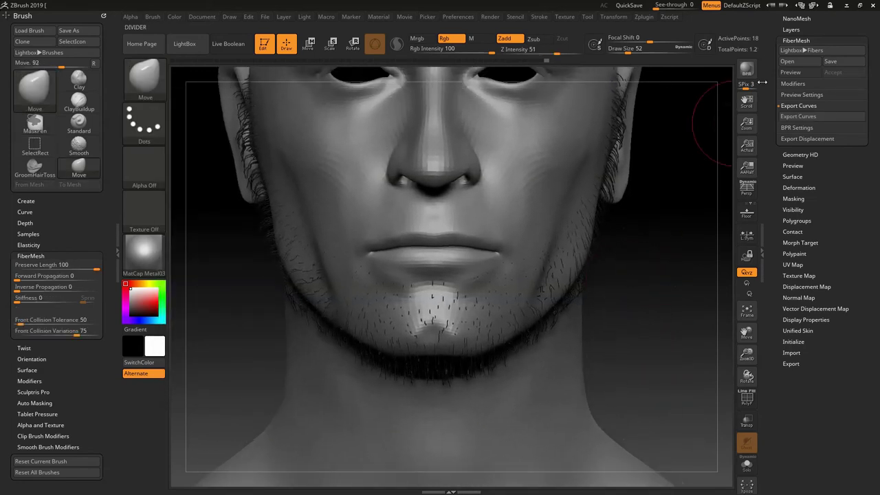
Step: Set PRE Vis to 8 and check how many curves the export would produce, without exporting
{"action": "left_click", "coordinate": [798, 95]}
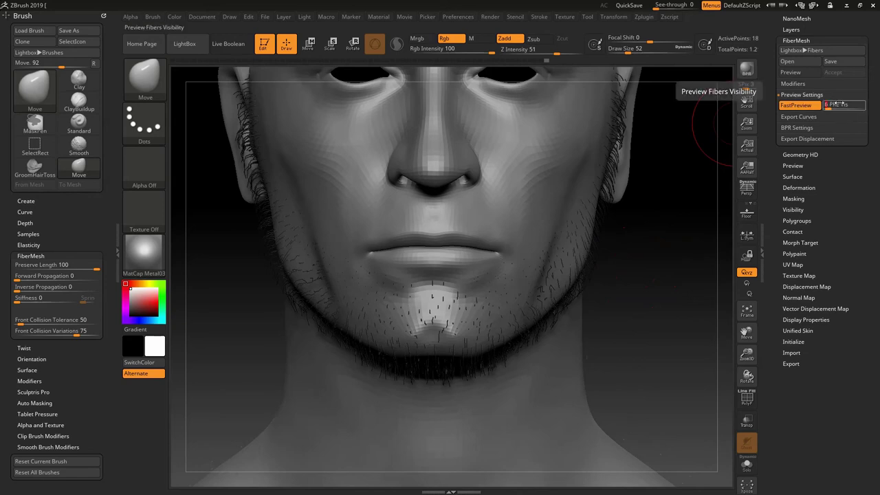
{"action": "left_click_drag", "start_coordinate": [839, 103], "coordinate": [839, 104]}
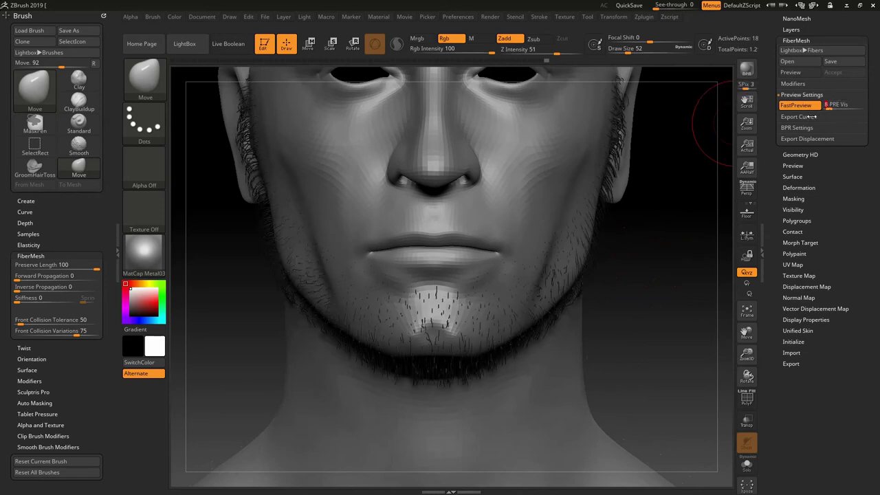
{"action": "left_click", "coordinate": [799, 116]}
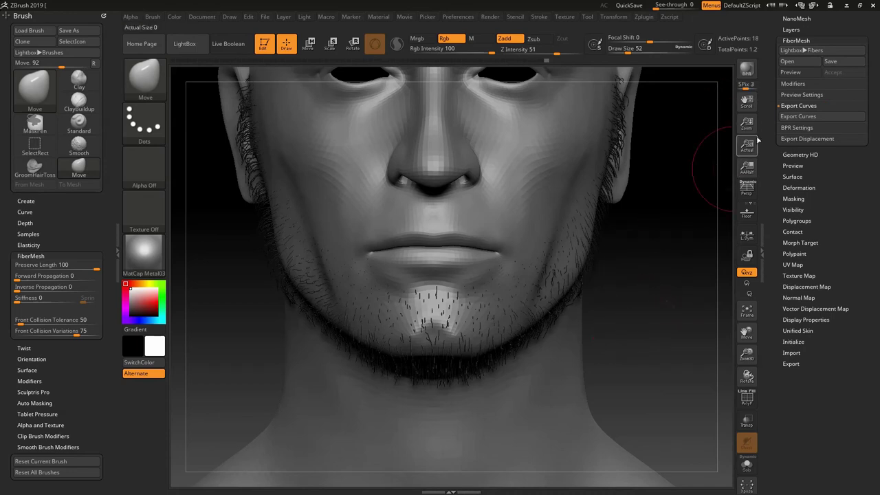
{"action": "left_click", "coordinate": [799, 117]}
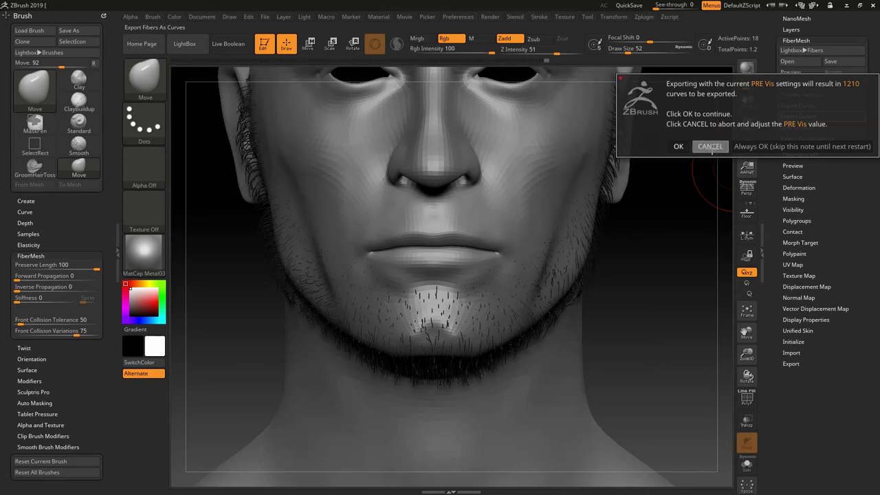
{"action": "left_click", "coordinate": [710, 147]}
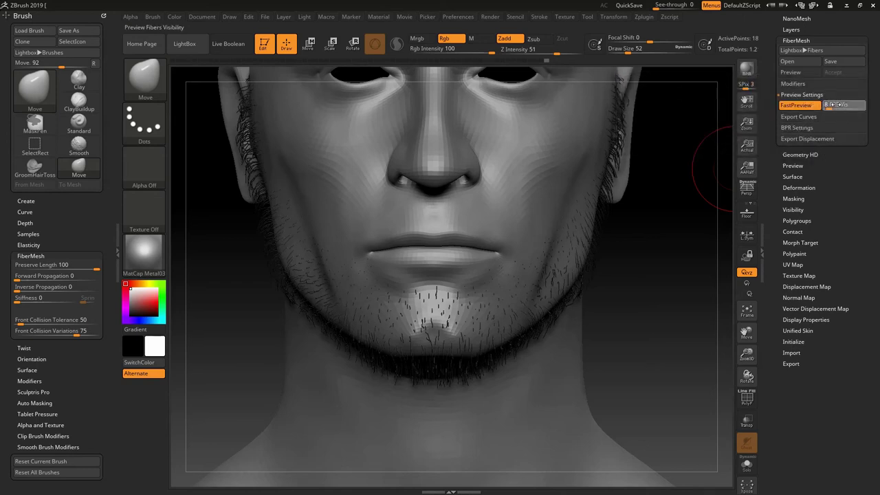
Step: Set PRE Vis to 6 and export the beard fibers as curves in Maya Ascii format to the NewHair folder, starting the name with Beard_Cur
{"action": "left_click_drag", "start_coordinate": [835, 104], "coordinate": [831, 105]}
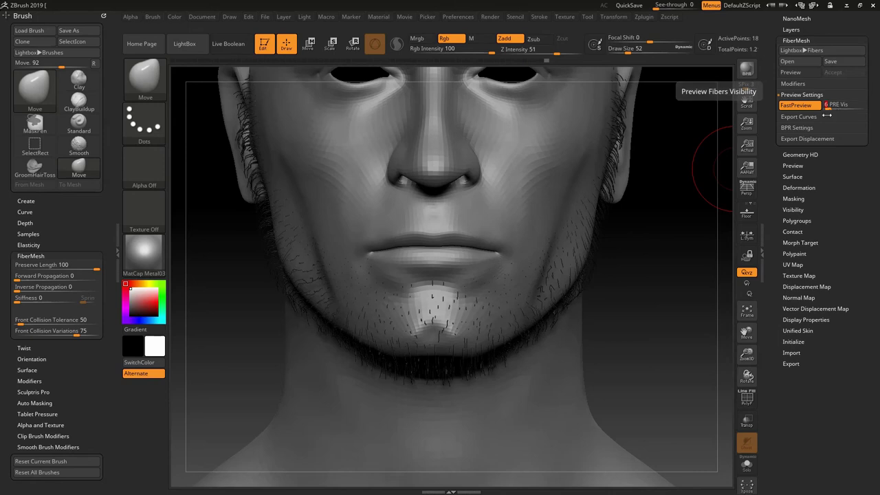
{"action": "left_click", "coordinate": [818, 116]}
{"action": "left_click", "coordinate": [818, 114]}
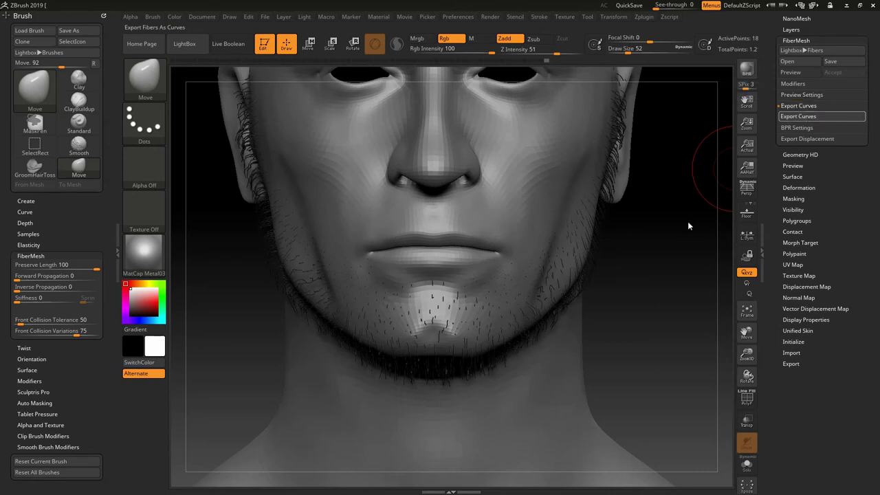
{"action": "left_click", "coordinate": [264, 370]}
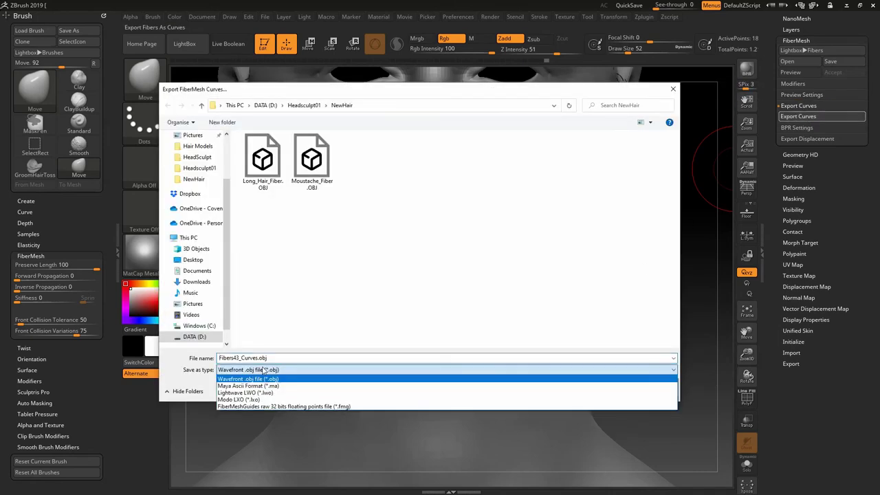
{"action": "left_click", "coordinate": [248, 387]}
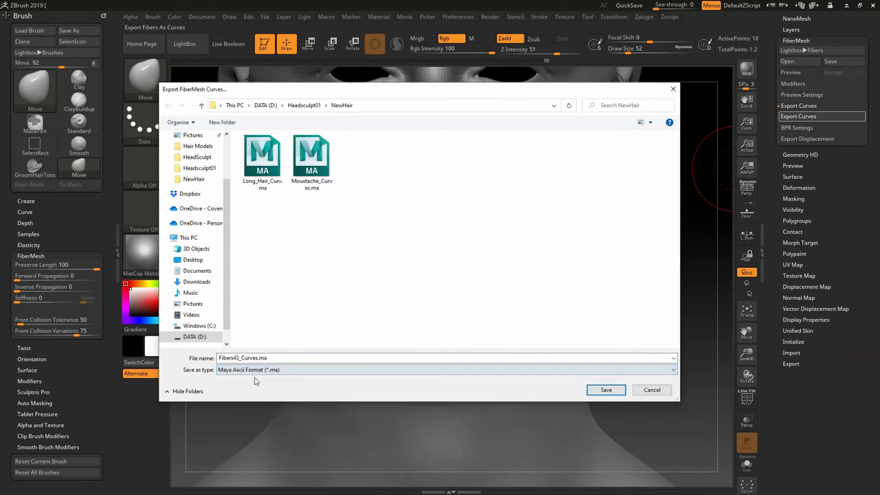
{"action": "left_click", "coordinate": [275, 358]}
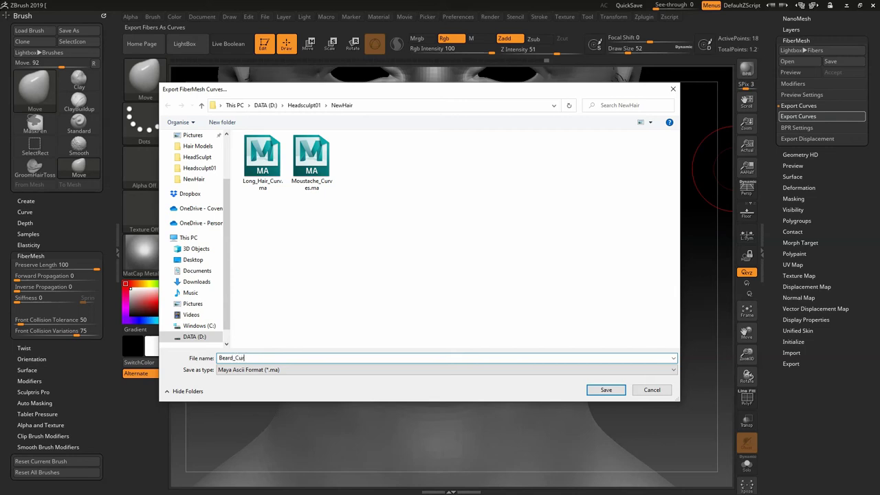
{"action": "left_click", "coordinate": [589, 394]}
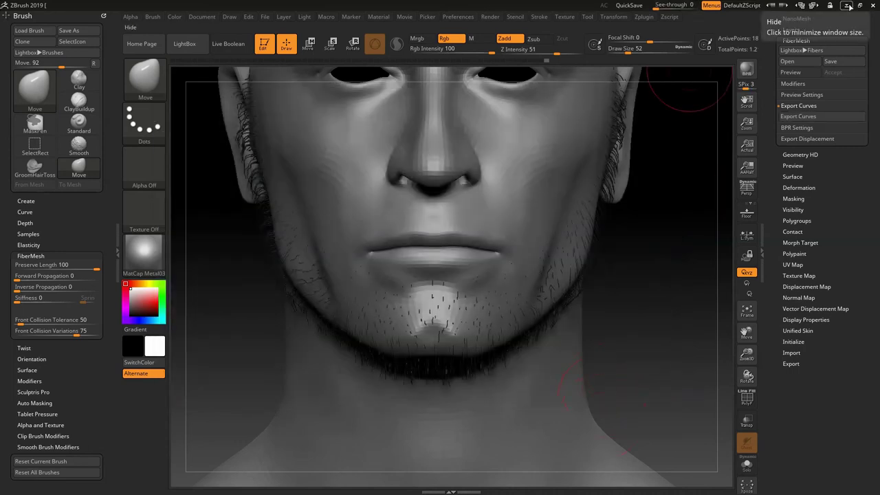
Step: Switch to Maya and delete the long hair's pfxHair1 and the Long_Hair_Curv curve group
{"action": "left_click", "coordinate": [850, 5]}
{"action": "middle_click_drag", "start_coordinate": [483, 267], "coordinate": [545, 308], "text": "alt"}
{"action": "mouse_move", "coordinate": [569, 236]}
{"action": "right_mouse_down", "text": "alt"}
{"action": "mouse_move", "coordinate": [645, 233]}
{"action": "mouse_move", "coordinate": [568, 229]}
{"action": "right_mouse_up", "text": "alt"}
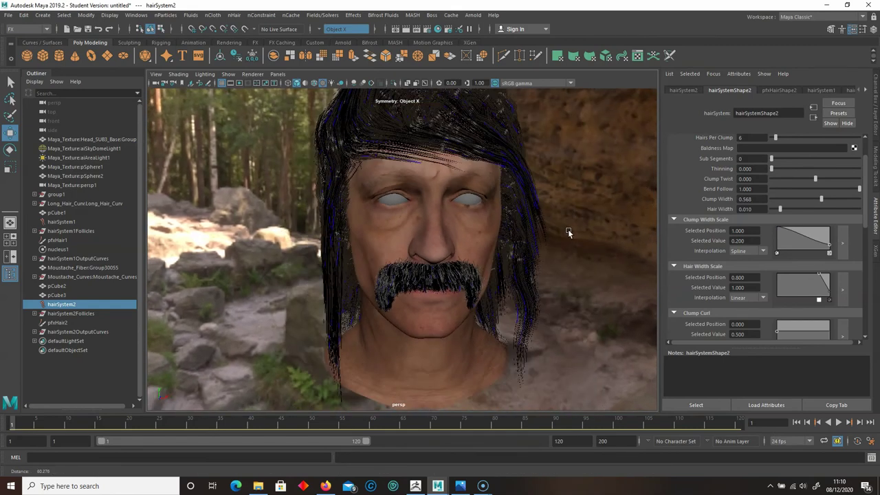
{"action": "middle_click_drag", "start_coordinate": [568, 229], "coordinate": [537, 237], "text": "alt"}
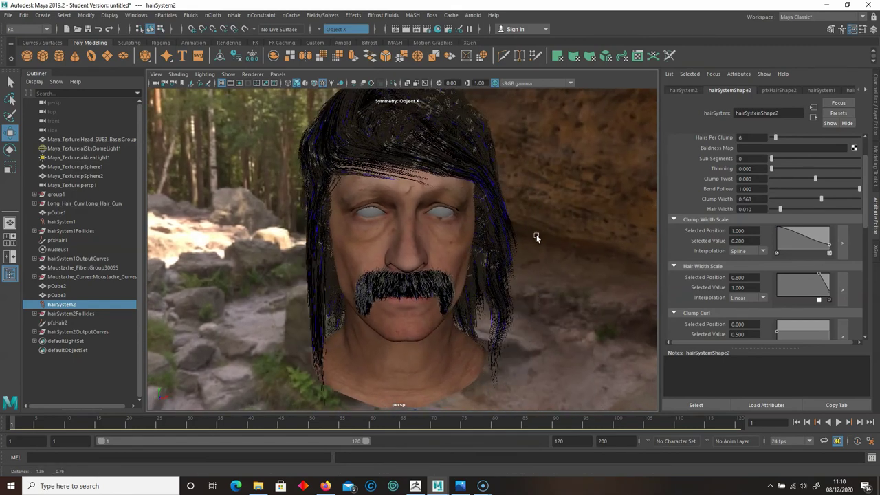
{"action": "left_click", "coordinate": [350, 150]}
{"action": "key", "text": "Delete"}
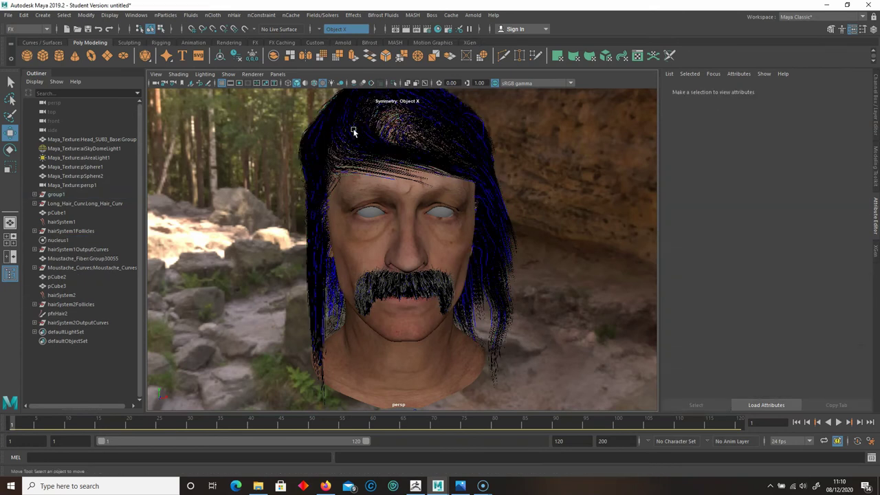
{"action": "left_click", "coordinate": [79, 203]}
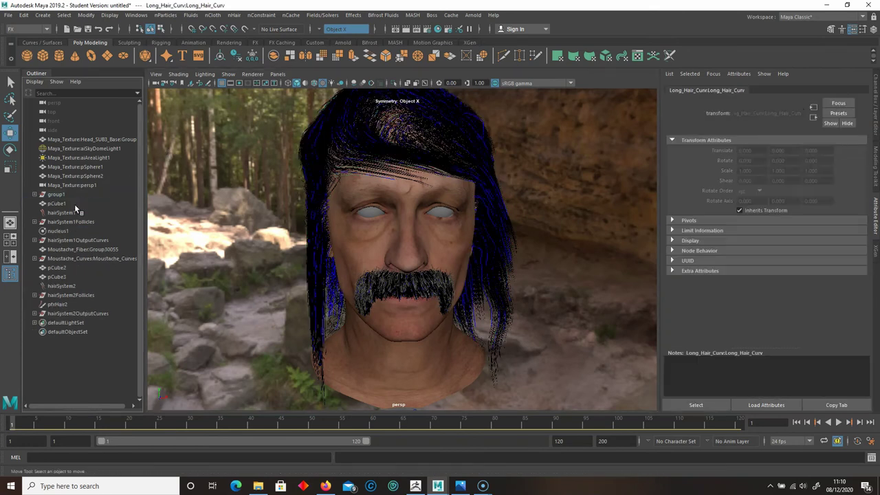
Step: Try to delete hairSystem1Follicles, undo that deletion, and delete group1 instead
{"action": "key", "text": "Delete"}
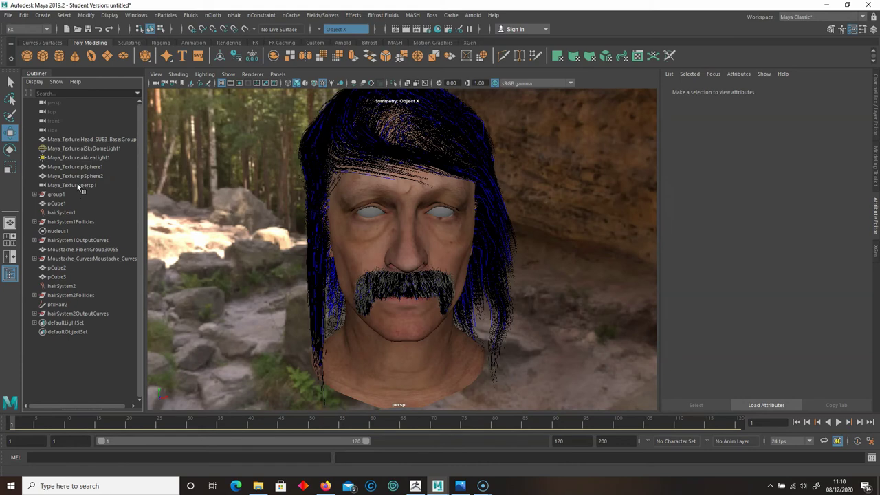
{"action": "left_click", "coordinate": [79, 221]}
{"action": "key", "text": "Delete"}
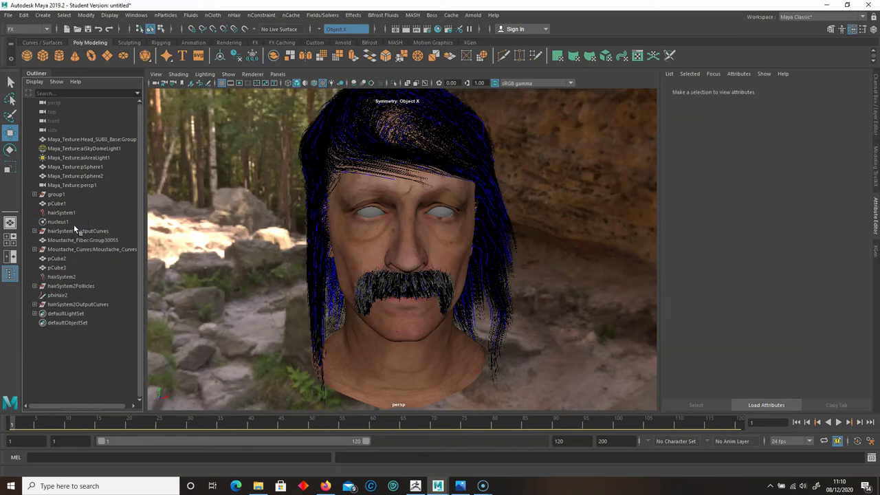
{"action": "key", "text": "ctrl+z"}
{"action": "left_click", "coordinate": [60, 194]}
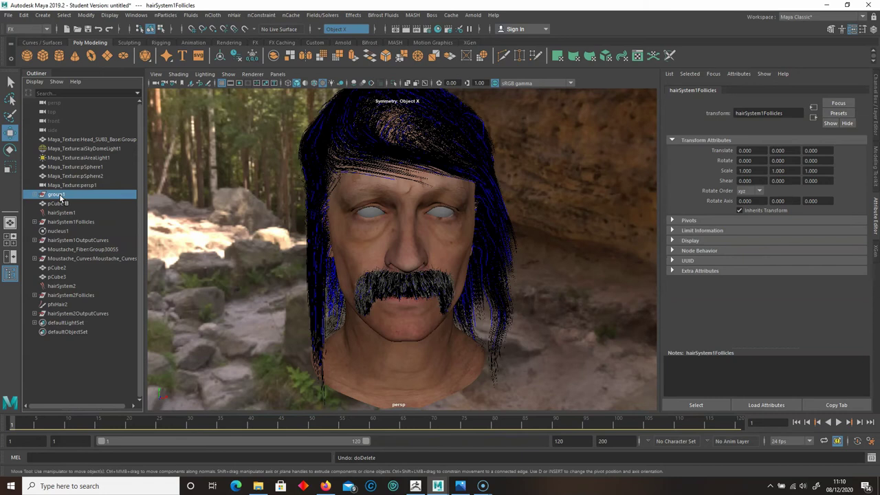
{"action": "key", "text": "Delete"}
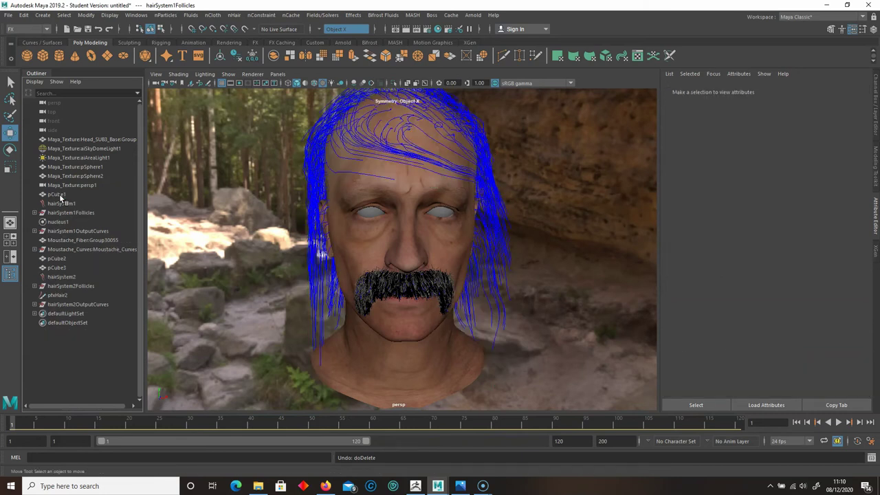
Step: Undo the deletions back to the restored group1, Long_Hair_Curv and pfxHair1, and redo the last attribute change
{"action": "key", "text": "ctrl+z"}
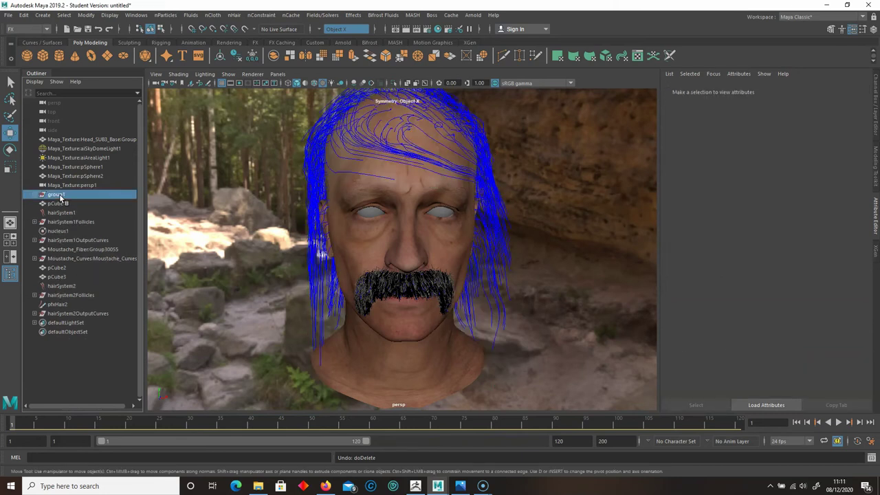
{"action": "key", "text": "ctrl+z"}
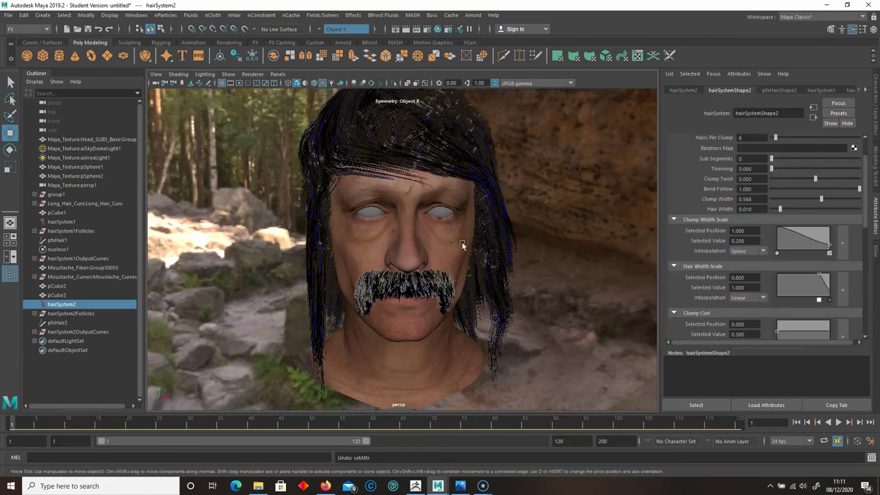
{"action": "left_click", "coordinate": [25, 15]}
{"action": "left_click", "coordinate": [43, 41]}
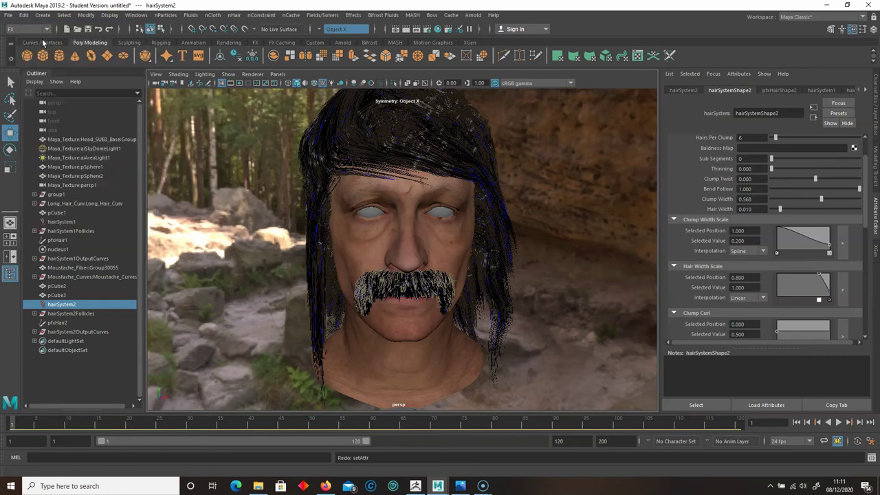
Step: Import the Beard_Curv.ma curves from the NewHair folder into the scene
{"action": "left_click", "coordinate": [81, 147]}
{"action": "right_click", "coordinate": [539, 240]}
{"action": "left_click", "coordinate": [527, 243]}
{"action": "scroll", "coordinate": [591, 245], "scroll_direction": "up", "scroll_amount": 4}
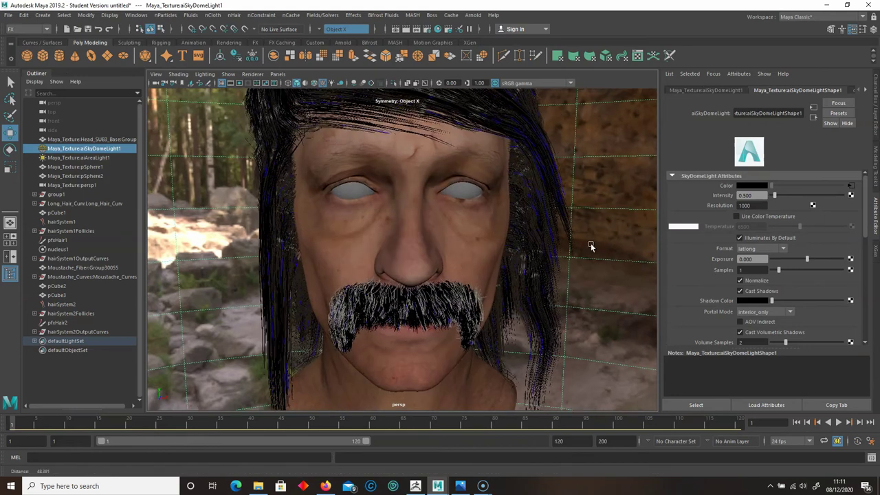
{"action": "middle_click_drag", "start_coordinate": [590, 244], "coordinate": [517, 221], "text": "alt"}
{"action": "left_click_drag", "start_coordinate": [517, 220], "coordinate": [572, 213], "text": "alt"}
{"action": "left_click", "coordinate": [7, 15]}
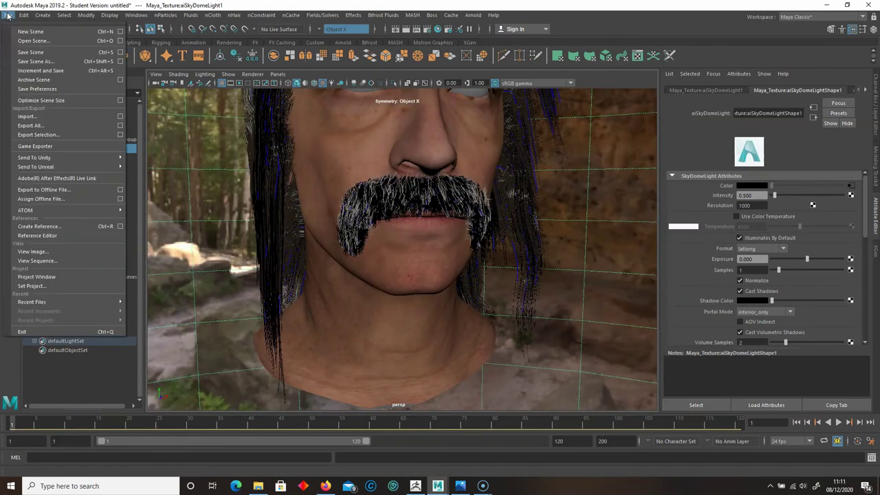
{"action": "left_click", "coordinate": [38, 118]}
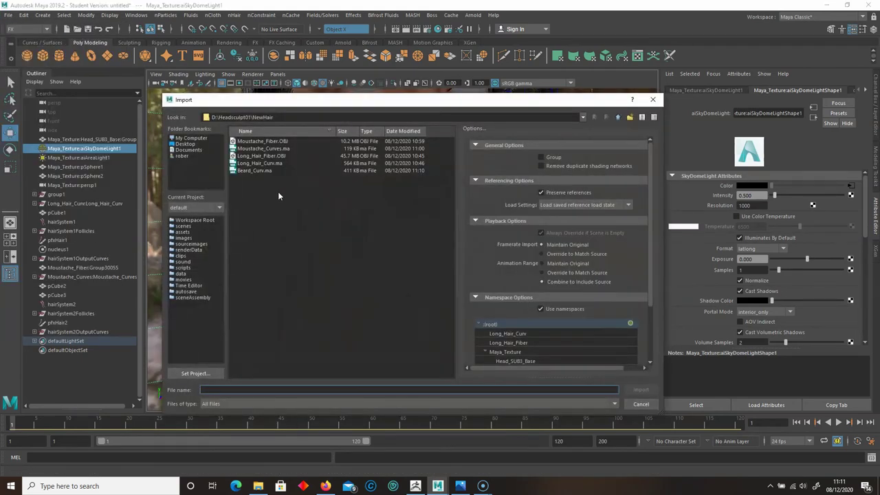
{"action": "double_click", "coordinate": [251, 170]}
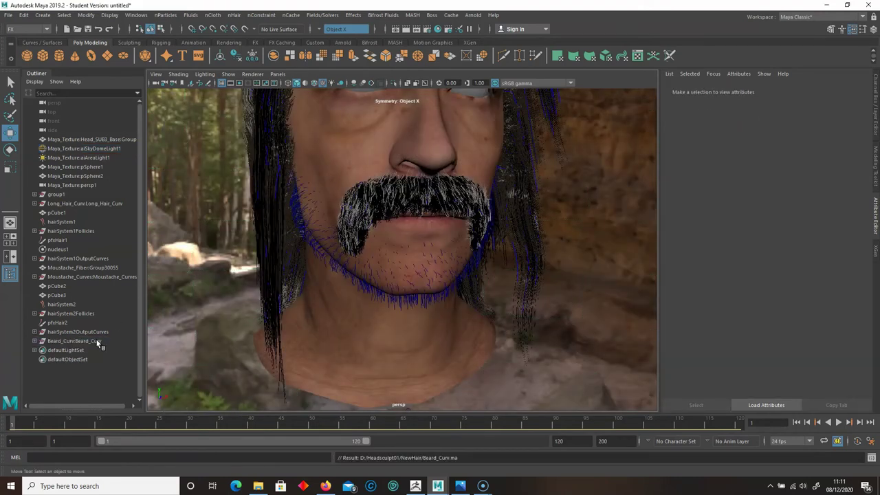
Step: Create a polygon cube and move it along X to about -6.4, beside the existing hair cubes
{"action": "left_click", "coordinate": [77, 342]}
{"action": "right_click_drag", "start_coordinate": [591, 206], "coordinate": [430, 234], "text": "alt"}
{"action": "middle_click_drag", "start_coordinate": [430, 234], "coordinate": [438, 186], "text": "alt"}
{"action": "left_click_drag", "start_coordinate": [438, 186], "coordinate": [240, 104], "text": "alt"}
{"action": "left_click", "coordinate": [42, 55]}
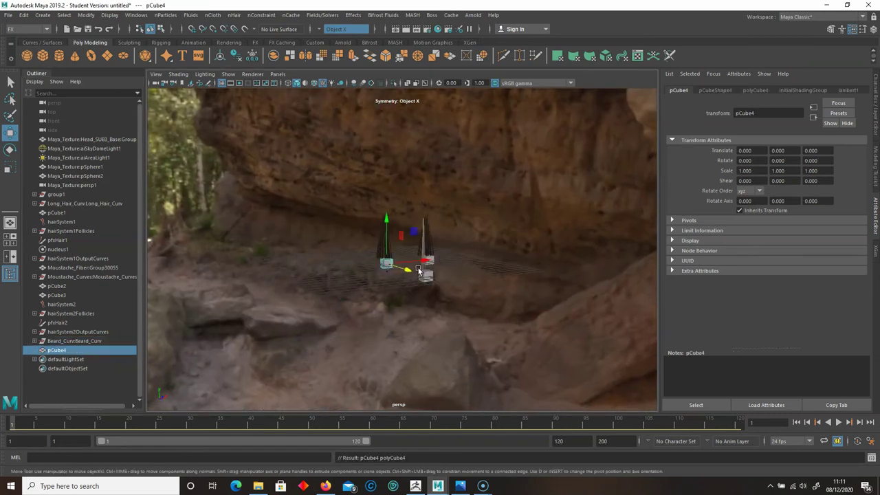
{"action": "left_click_drag", "start_coordinate": [383, 277], "coordinate": [327, 279]}
{"action": "middle_click_drag", "start_coordinate": [327, 278], "coordinate": [457, 245], "text": "alt"}
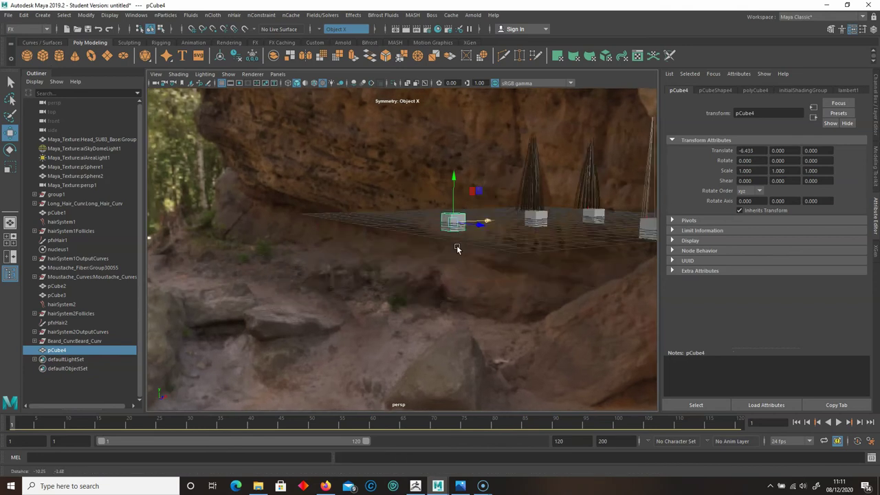
Step: Create hair on the new cube in a new hair system with Hairs Per Clump set to 3
{"action": "left_click", "coordinate": [234, 15]}
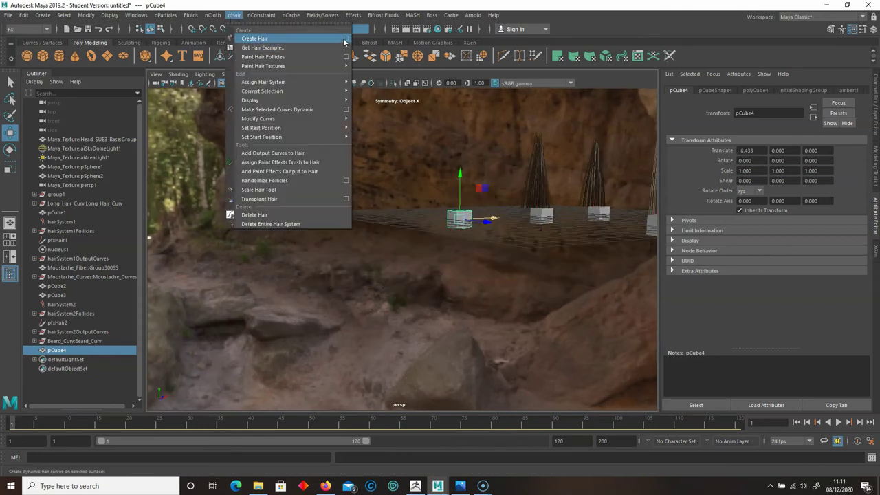
{"action": "left_click", "coordinate": [346, 39]}
{"action": "scroll", "coordinate": [277, 246], "scroll_direction": "down", "scroll_amount": 2}
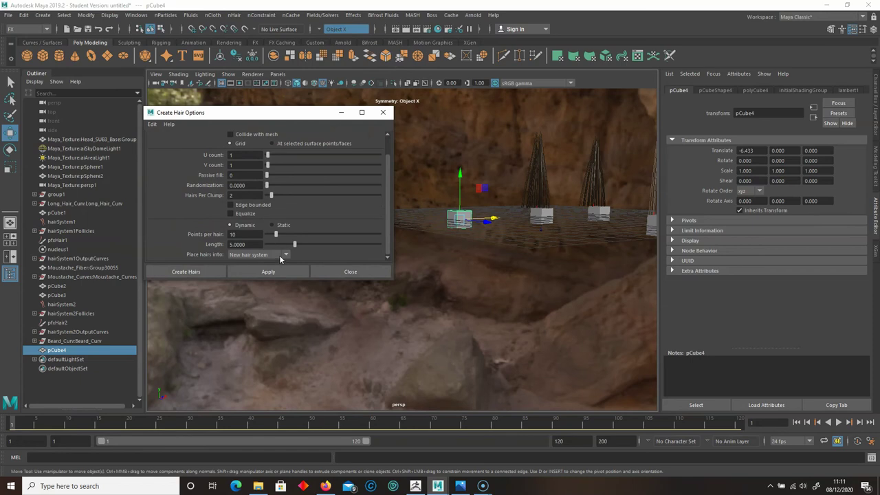
{"action": "left_click", "coordinate": [281, 256]}
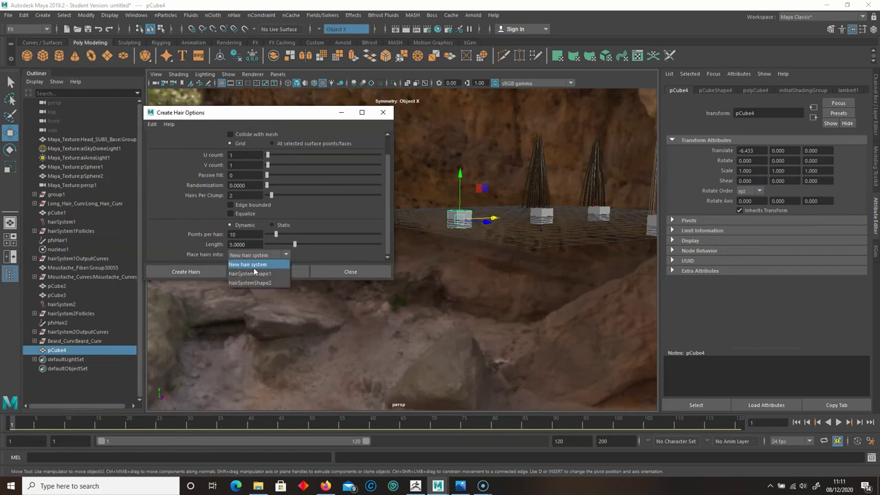
{"action": "left_click", "coordinate": [258, 264]}
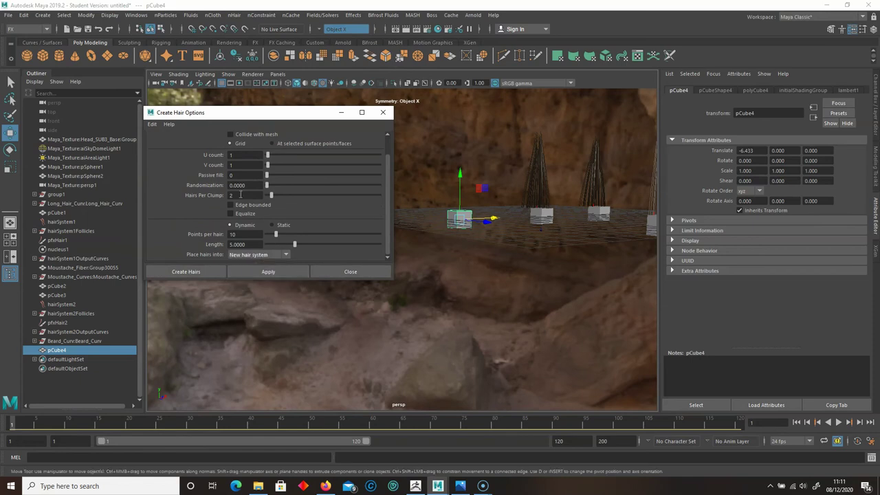
{"action": "left_click_drag", "start_coordinate": [242, 194], "coordinate": [215, 196]}
{"action": "left_click", "coordinate": [264, 274]}
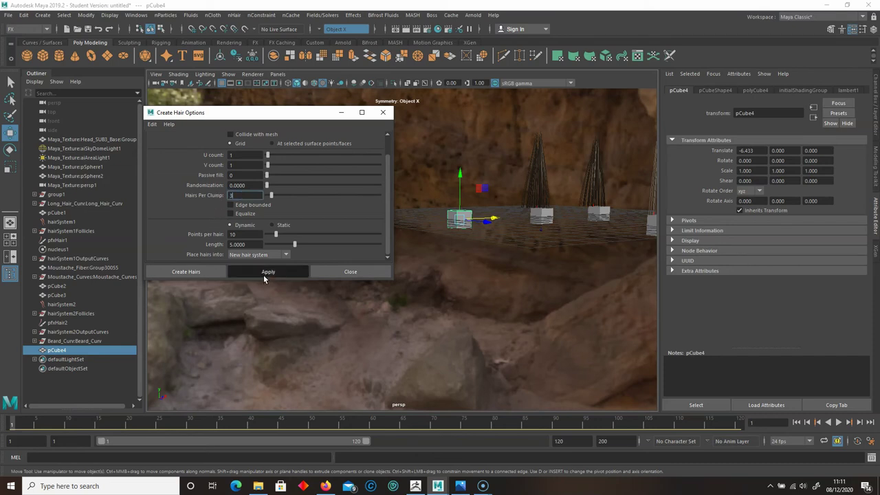
{"action": "left_click", "coordinate": [383, 112]}
Step: Assign the Beard_Curv curve group to the new cube's hair system, hairSystemShape3
{"action": "left_click_drag", "start_coordinate": [429, 201], "coordinate": [379, 227], "text": "alt"}
{"action": "middle_click_drag", "start_coordinate": [379, 227], "coordinate": [134, 396], "text": "alt"}
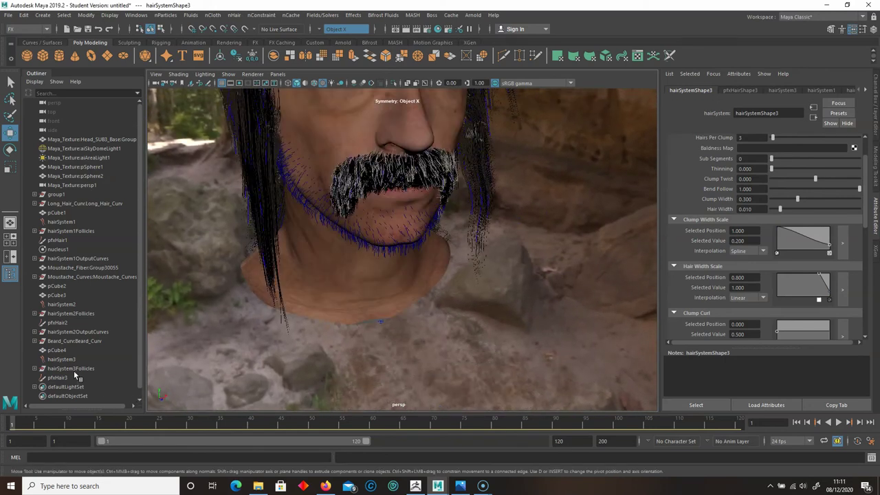
{"action": "left_click", "coordinate": [74, 341]}
{"action": "left_click_drag", "start_coordinate": [206, 309], "coordinate": [432, 306], "text": "alt"}
{"action": "left_click", "coordinate": [234, 15]}
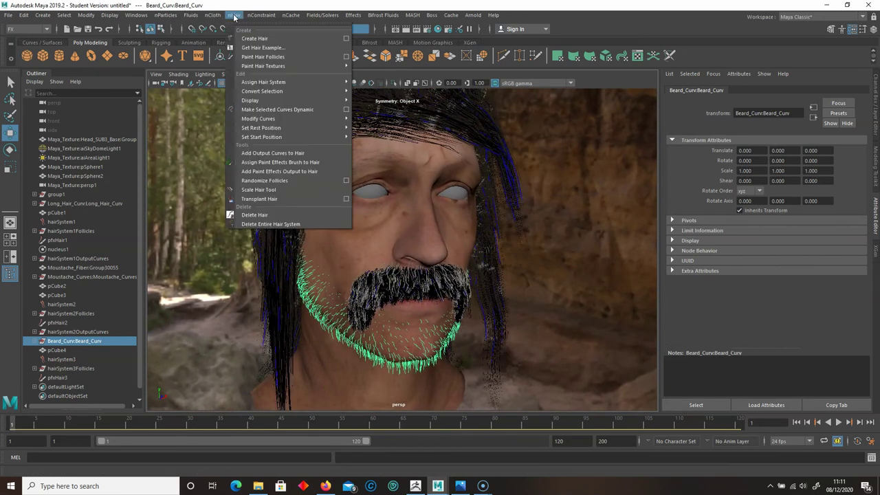
{"action": "mouse_move", "coordinate": [298, 83]}
{"action": "left_click", "coordinate": [393, 111]}
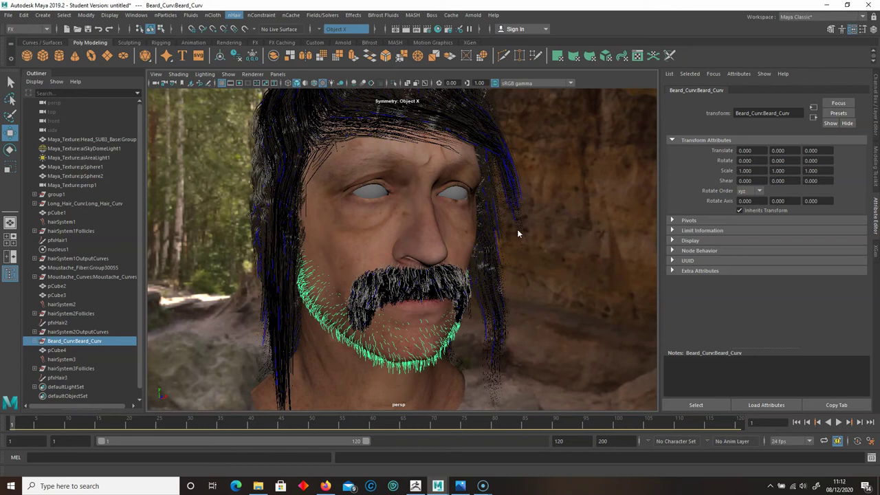
{"action": "key", "text": "w"}
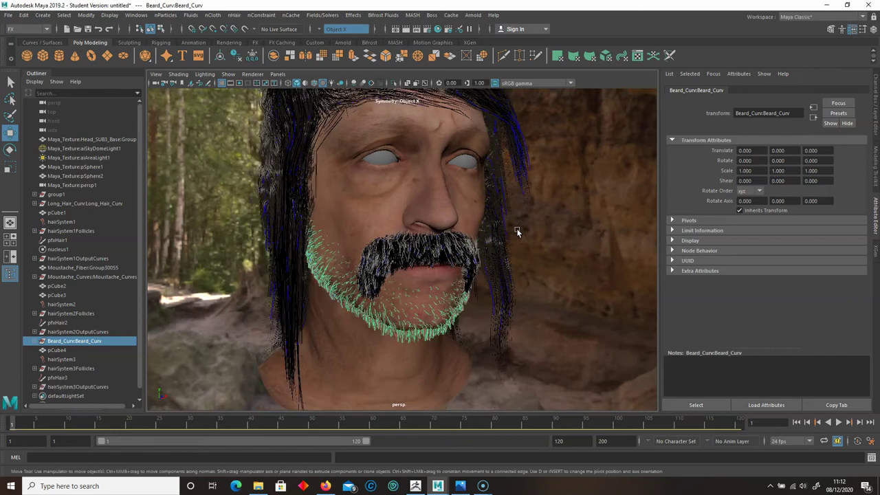
Step: Set the beard's hairSystem3 to 20 Hairs Per Clump and a Clump Width of 1.000
{"action": "right_click_drag", "start_coordinate": [475, 277], "coordinate": [507, 279], "text": "alt"}
{"action": "left_click_drag", "start_coordinate": [508, 279], "coordinate": [500, 259], "text": "alt"}
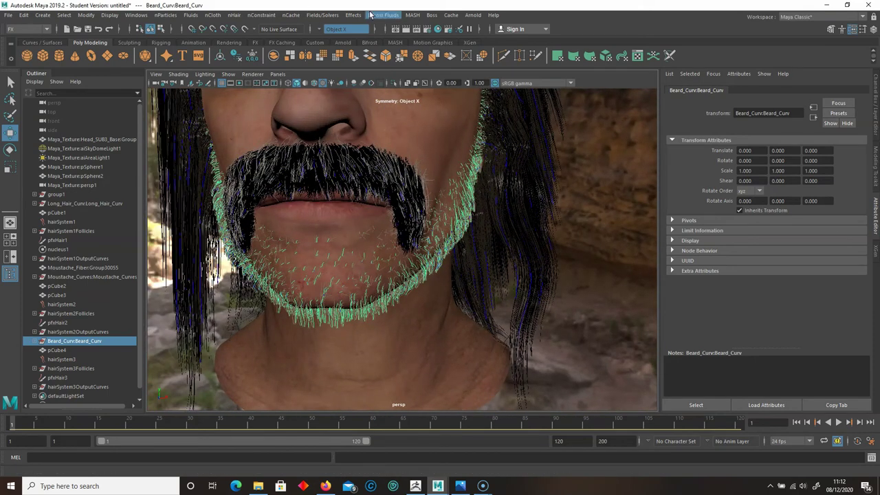
{"action": "left_click", "coordinate": [61, 359]}
{"action": "scroll", "coordinate": [824, 185], "scroll_direction": "up", "scroll_amount": 2}
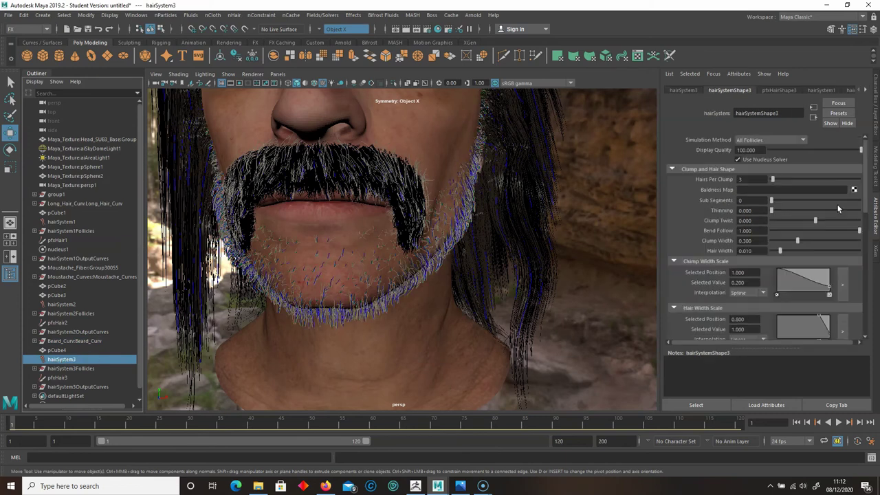
{"action": "left_click", "coordinate": [754, 180]}
{"action": "type", "text": "20"}
{"action": "key", "text": "Return"}
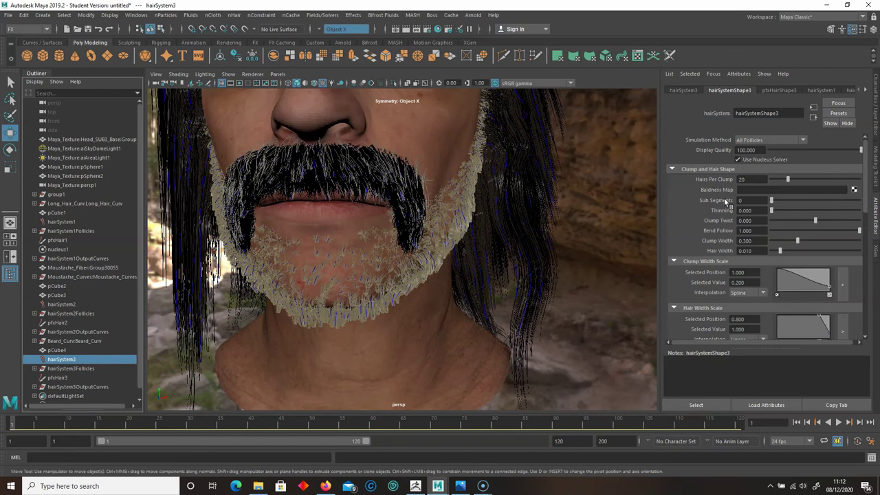
{"action": "left_click_drag", "start_coordinate": [796, 242], "coordinate": [870, 246]}
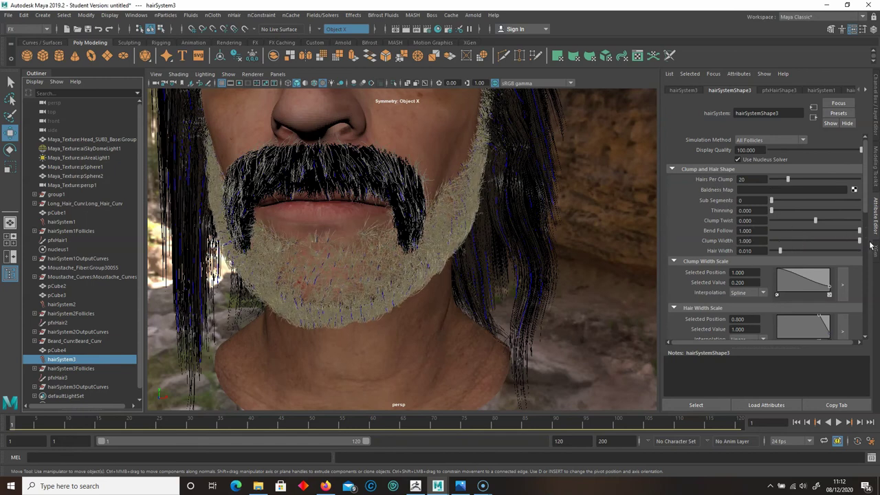
Step: Render the face in Arnold RenderView and examine the beard and moustache up close
{"action": "left_click", "coordinate": [473, 14]}
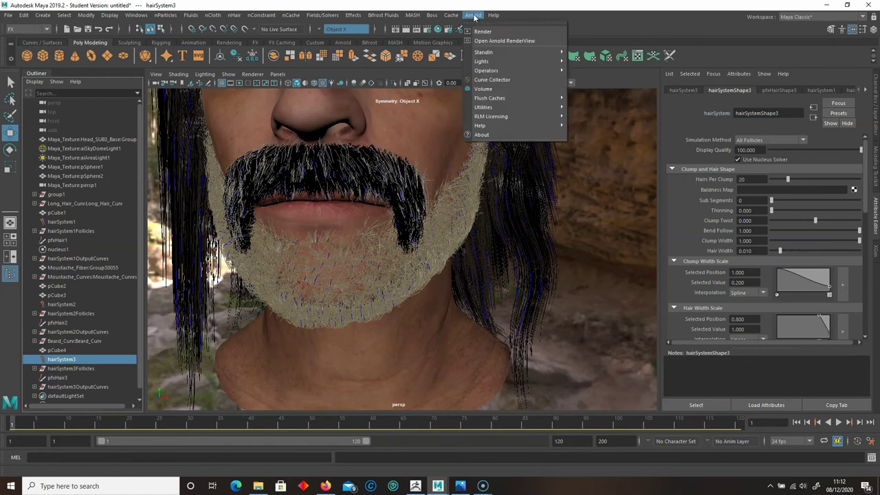
{"action": "left_click", "coordinate": [512, 40]}
{"action": "left_click", "coordinate": [498, 128]}
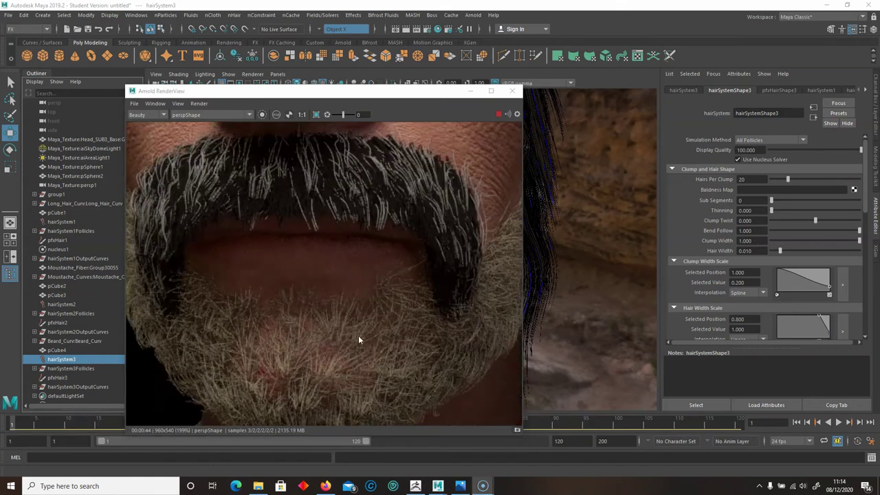
{"action": "middle_click_drag", "start_coordinate": [391, 323], "coordinate": [413, 370]}
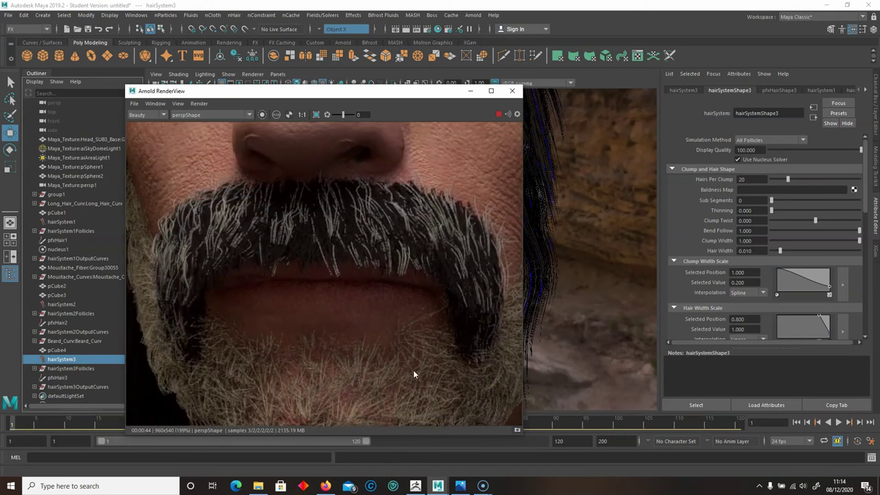
{"action": "scroll", "coordinate": [364, 339], "scroll_direction": "down", "scroll_amount": 2}
{"action": "scroll", "coordinate": [365, 339], "scroll_direction": "up", "scroll_amount": 1}
{"action": "middle_click_drag", "start_coordinate": [354, 357], "coordinate": [338, 287]}
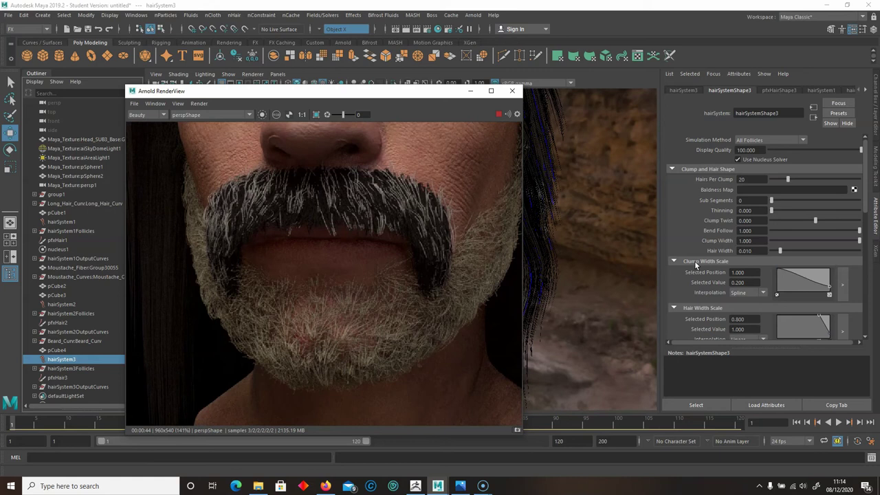
Step: Reverse the beard's Clump Width Scale ramp, with a value of 0 at position 0 and 1 at position 1
{"action": "left_click", "coordinate": [781, 272]}
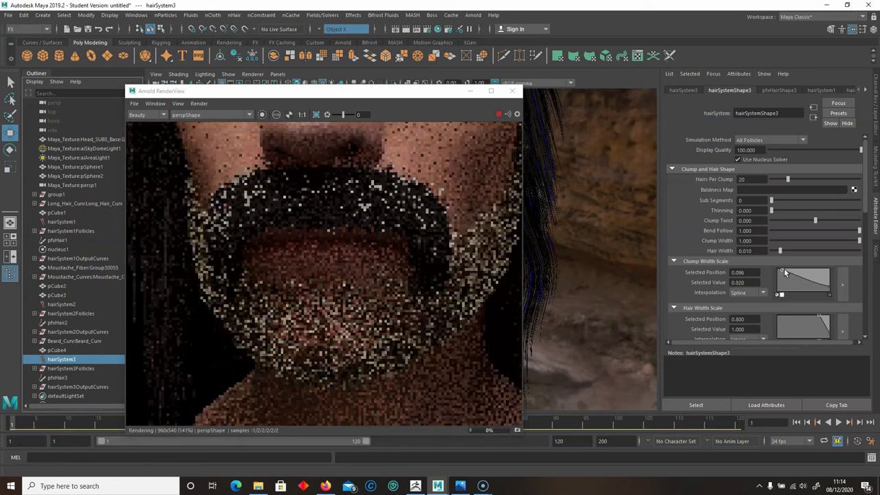
{"action": "left_click", "coordinate": [778, 295]}
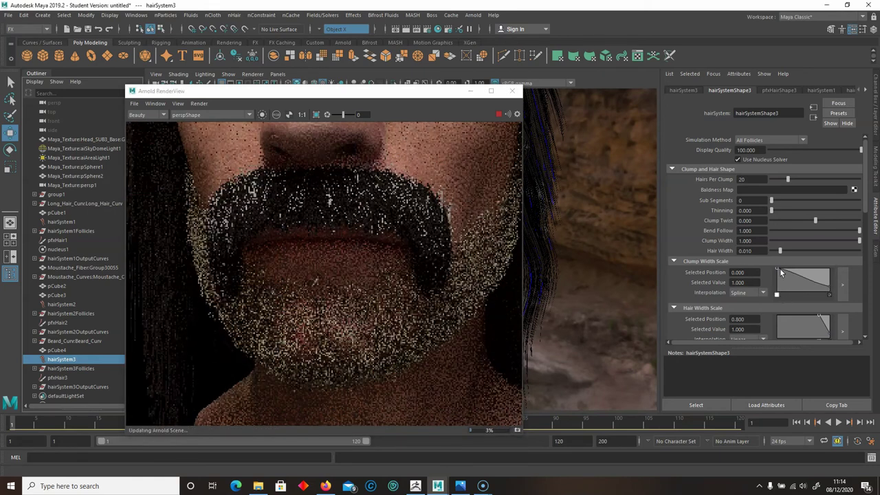
{"action": "left_click_drag", "start_coordinate": [776, 269], "coordinate": [769, 299]}
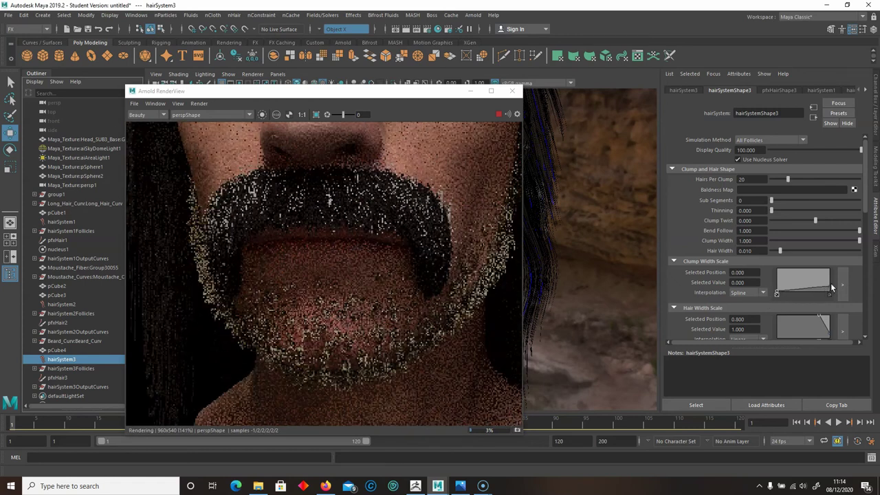
{"action": "left_click_drag", "start_coordinate": [830, 286], "coordinate": [832, 261]}
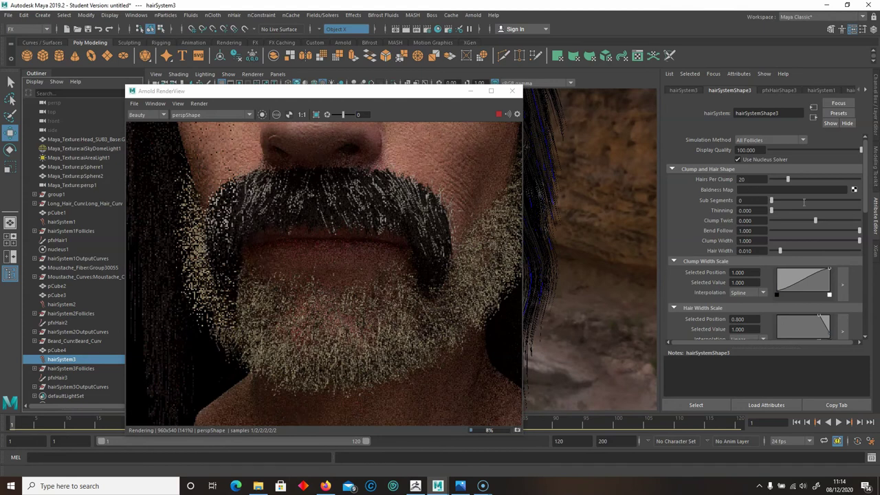
Step: Try 16 Hairs Per Clump and a Clump Width of 0.768 on the beard's hair system
{"action": "left_click", "coordinate": [746, 178]}
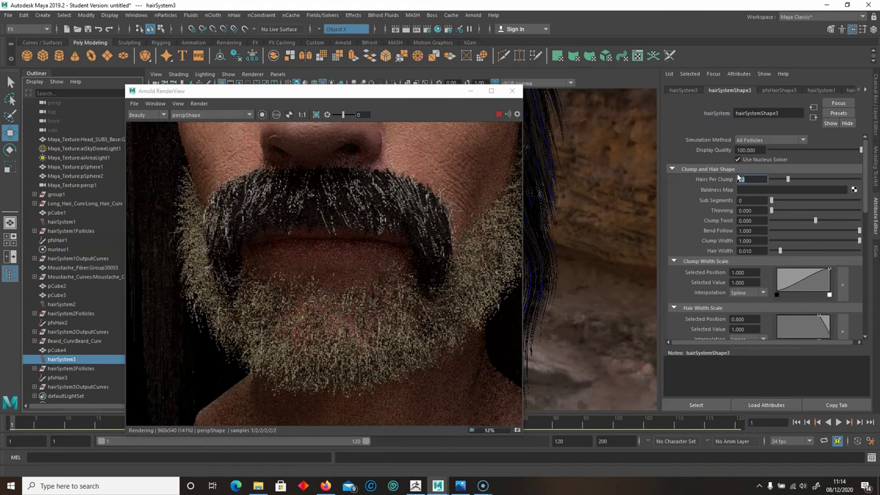
{"action": "key", "text": "Return"}
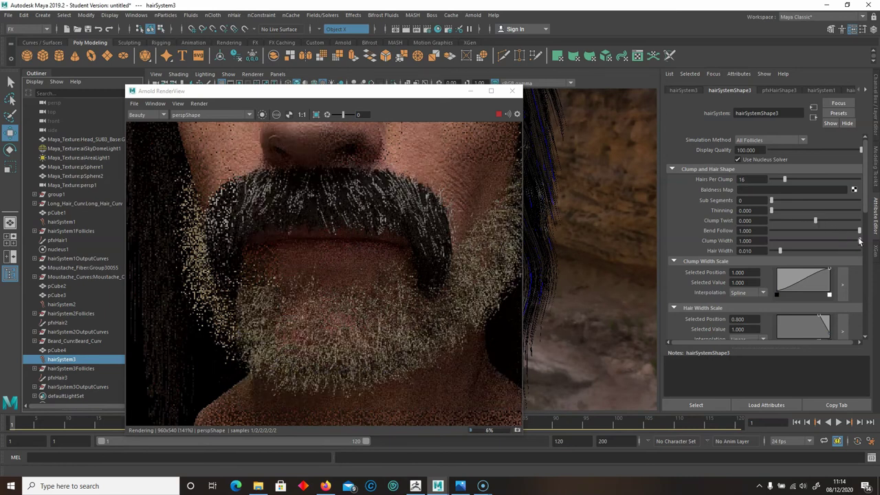
{"action": "left_click_drag", "start_coordinate": [857, 240], "coordinate": [838, 241]}
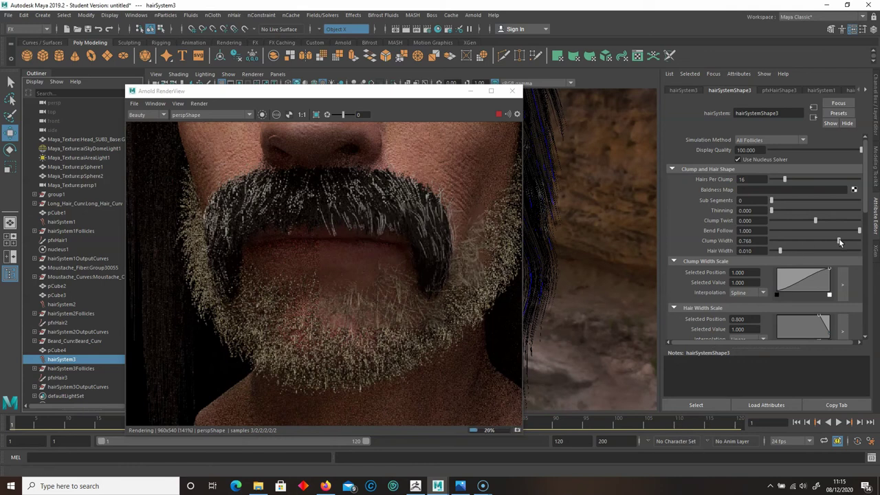
Step: Darken the beard's Hair Color in hairSystemShape3 to a near-black with a V of 0.010
{"action": "scroll", "coordinate": [693, 294], "scroll_direction": "down", "scroll_amount": 3}
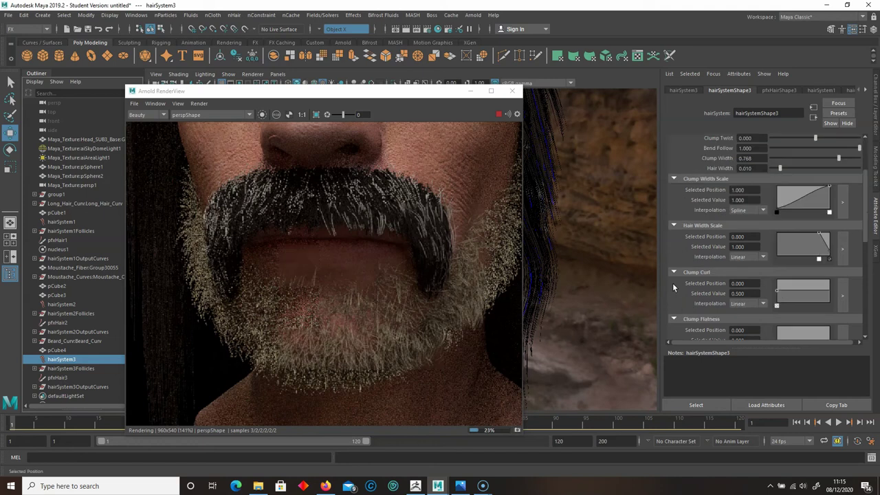
{"action": "scroll", "coordinate": [673, 283], "scroll_direction": "down", "scroll_amount": 2}
{"action": "scroll", "coordinate": [700, 276], "scroll_direction": "down", "scroll_amount": 2}
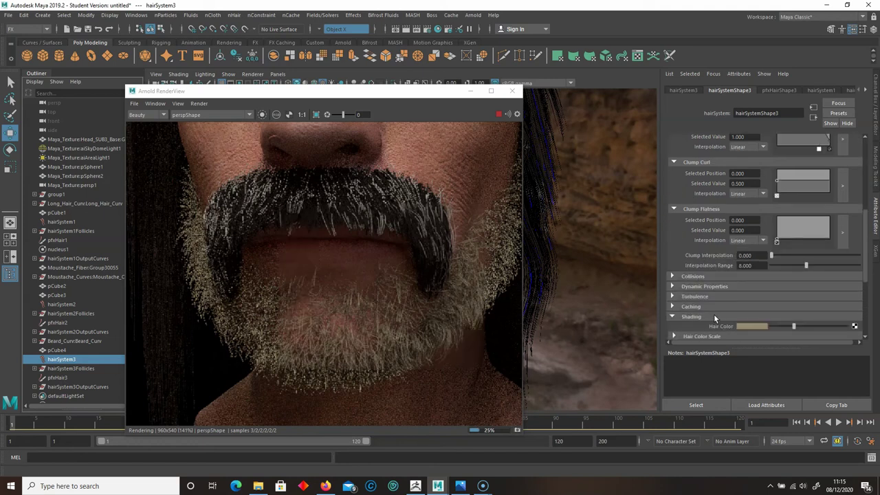
{"action": "scroll", "coordinate": [715, 313], "scroll_direction": "down", "scroll_amount": 1}
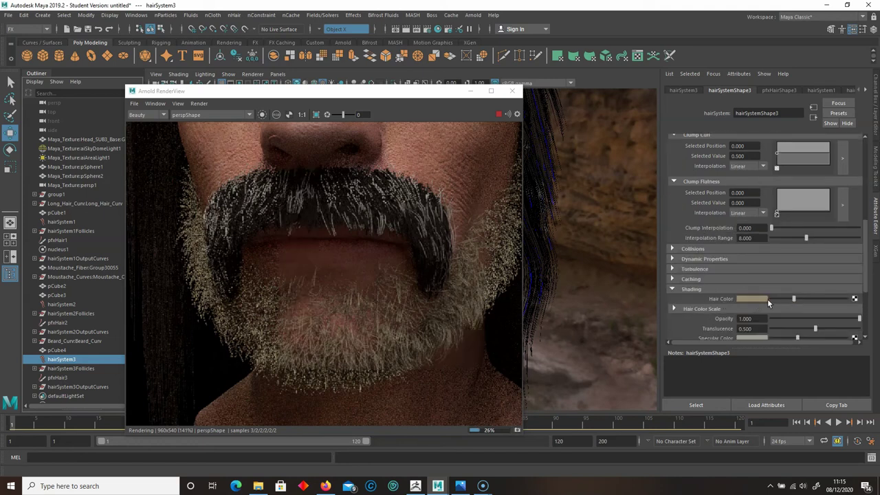
{"action": "left_click", "coordinate": [763, 299]}
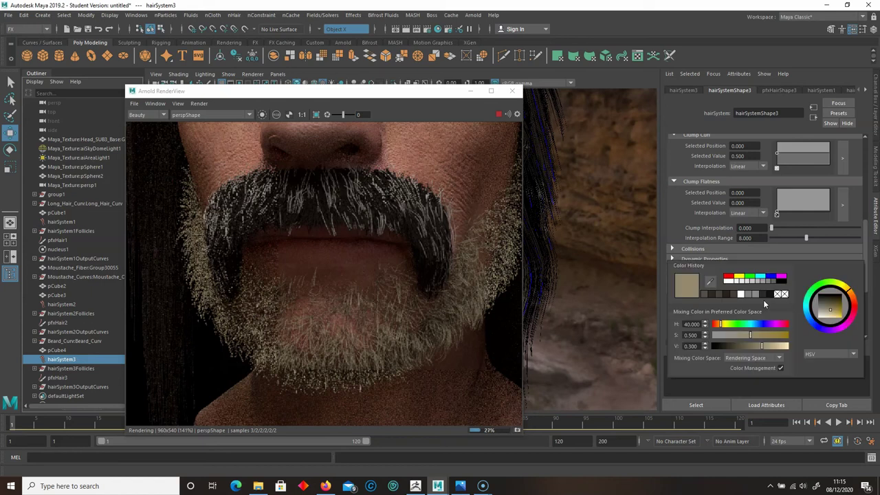
{"action": "left_click", "coordinate": [726, 345]}
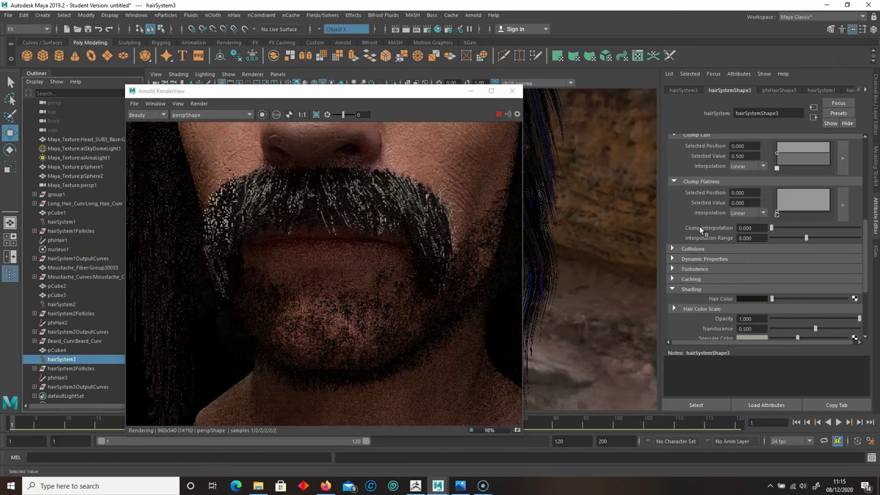
Step: Set the beard's Clump Width to 1.000 and its Hairs Per Clump to 20
{"action": "scroll", "coordinate": [756, 255], "scroll_direction": "up", "scroll_amount": 10}
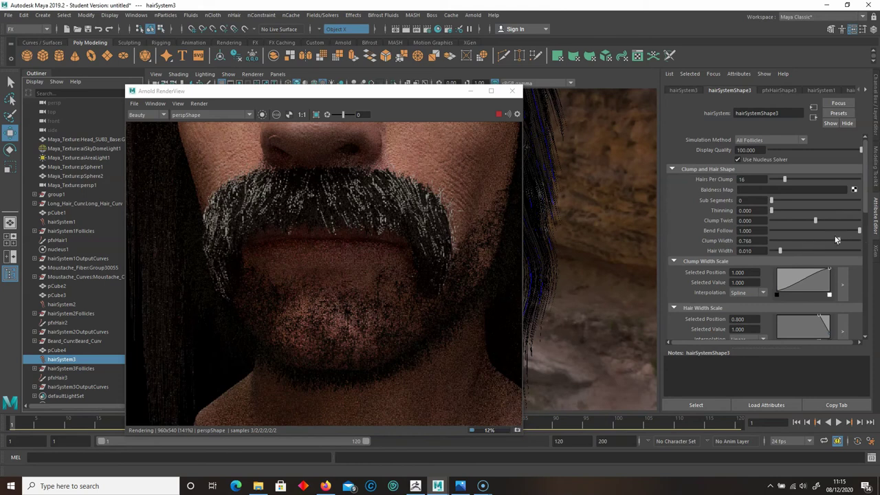
{"action": "left_click_drag", "start_coordinate": [839, 243], "coordinate": [861, 241]}
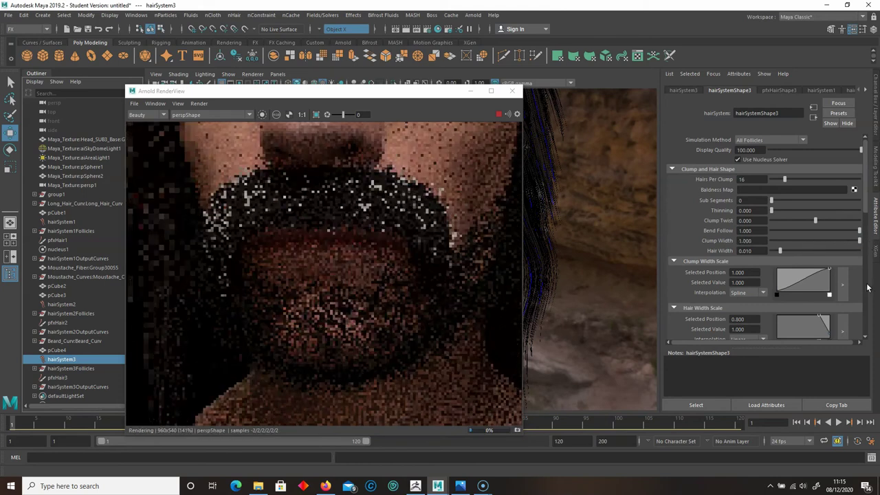
{"action": "left_click", "coordinate": [742, 179]}
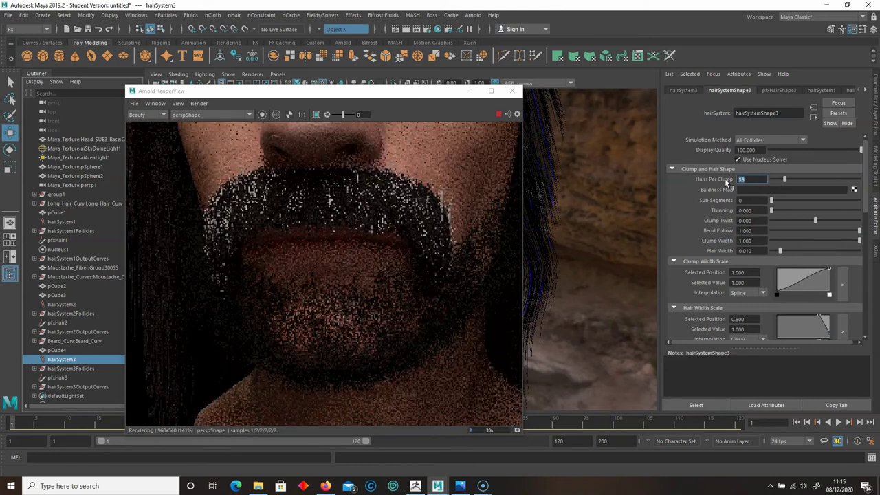
{"action": "type", "text": "20"}
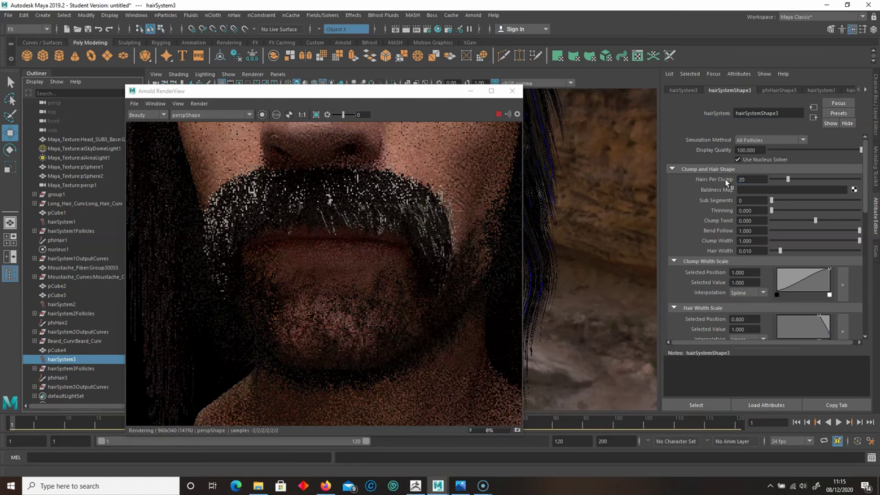
{"action": "key", "text": "Return"}
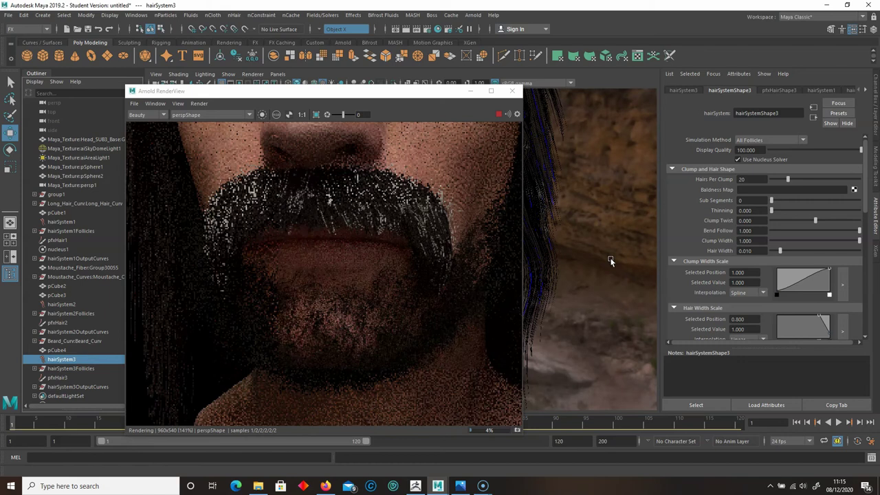
Step: Frame the whole head in the render and inspect the moustache fibre mesh's aiStandardHair1 material
{"action": "scroll", "coordinate": [610, 260], "scroll_direction": "down", "scroll_amount": 5}
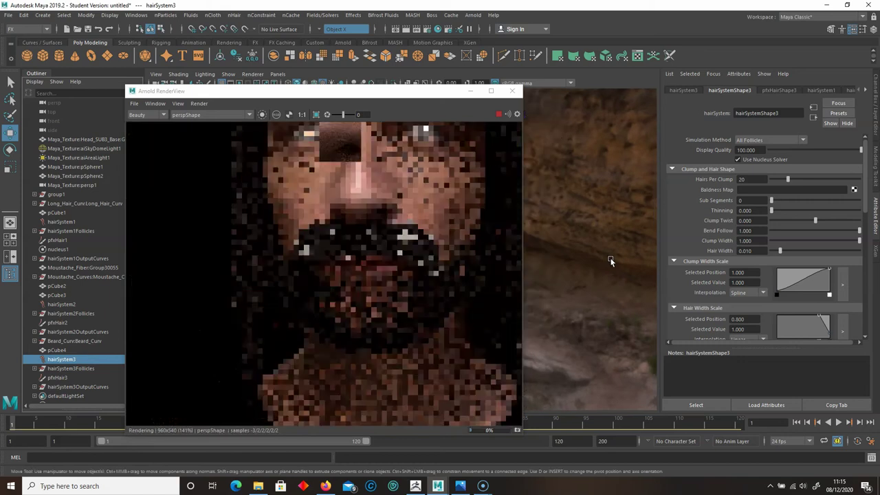
{"action": "scroll", "coordinate": [611, 260], "scroll_direction": "down", "scroll_amount": 2}
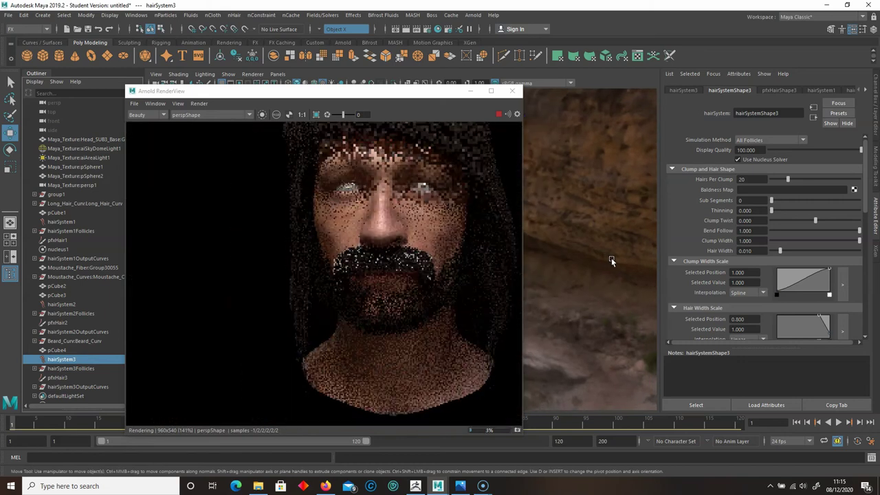
{"action": "middle_click_drag", "start_coordinate": [592, 207], "coordinate": [589, 231], "text": "alt"}
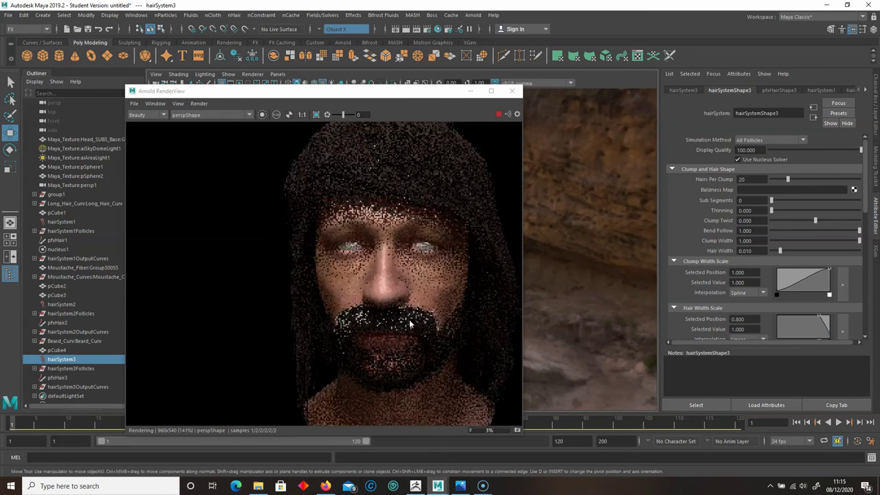
{"action": "left_click", "coordinate": [414, 319]}
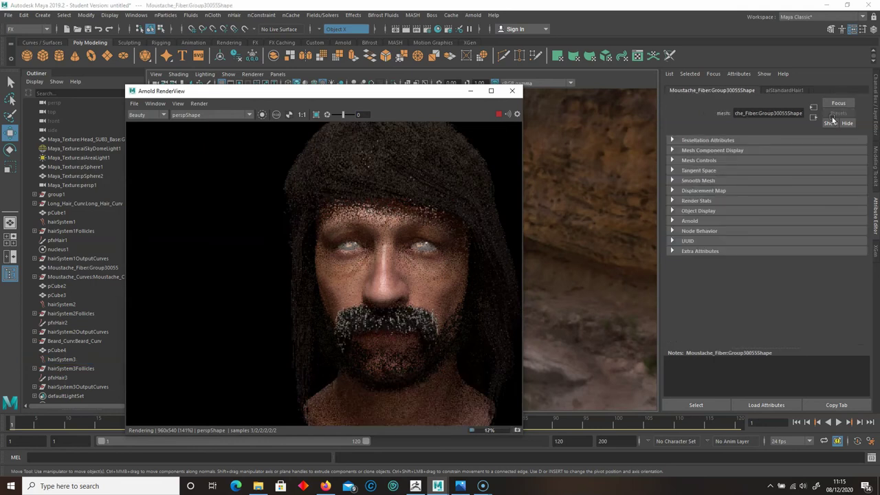
{"action": "left_click", "coordinate": [781, 90]}
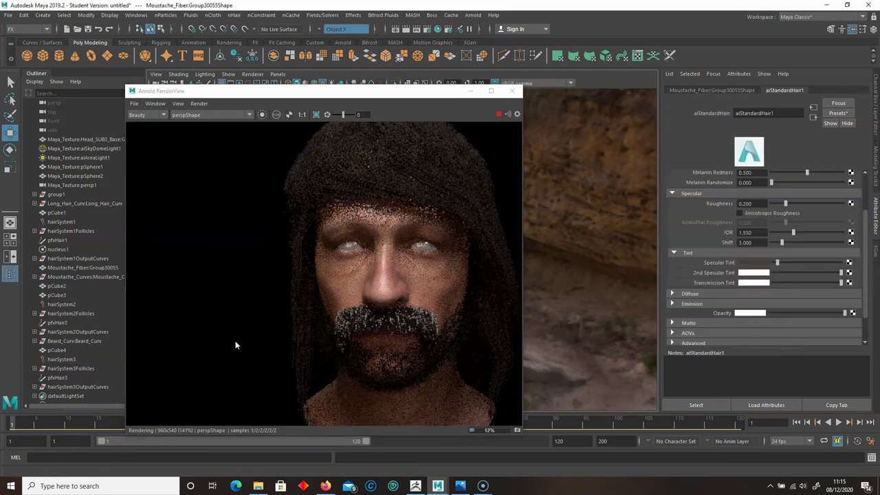
Step: Select the moustache hair pfxHair2 in the viewport and request its material attributes
{"action": "left_click", "coordinate": [63, 304]}
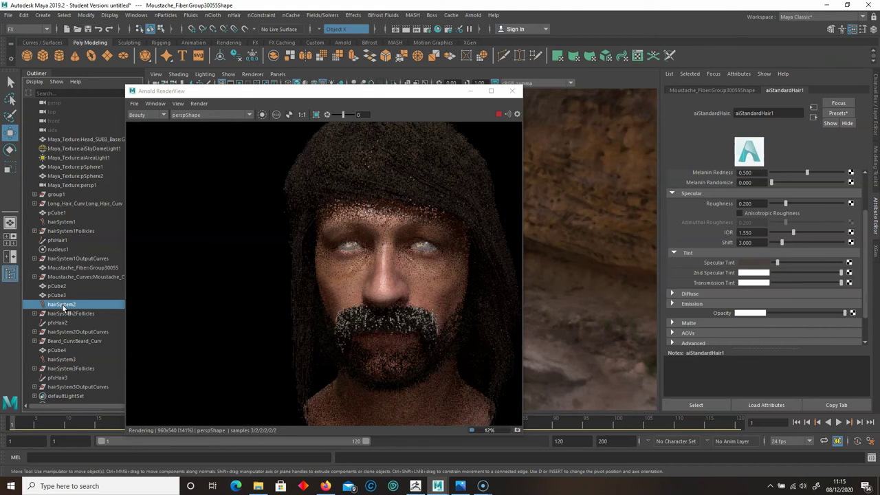
{"action": "scroll", "coordinate": [755, 283], "scroll_direction": "down", "scroll_amount": 8}
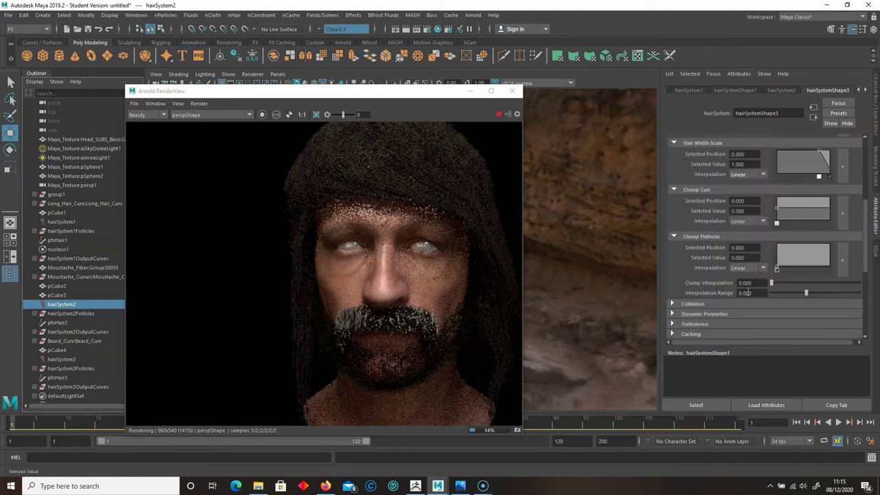
{"action": "scroll", "coordinate": [715, 297], "scroll_direction": "down", "scroll_amount": 4}
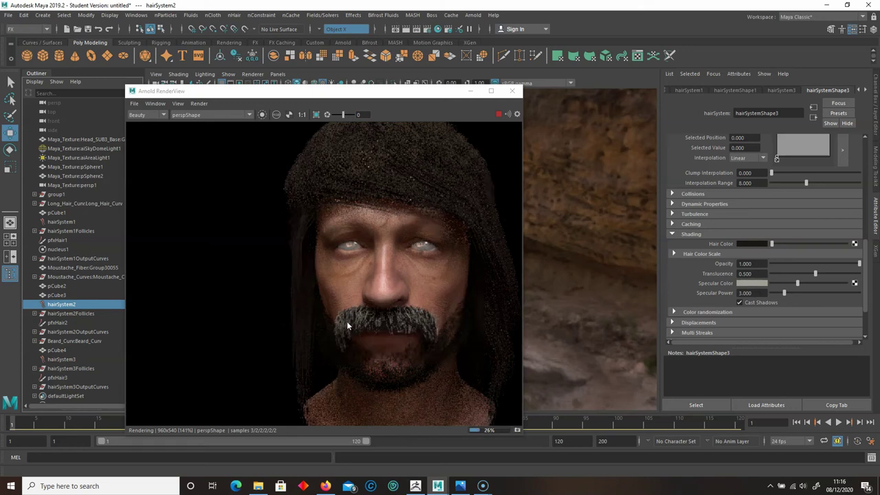
{"action": "left_click_drag", "start_coordinate": [385, 96], "coordinate": [393, 357]}
{"action": "left_click", "coordinate": [351, 263]}
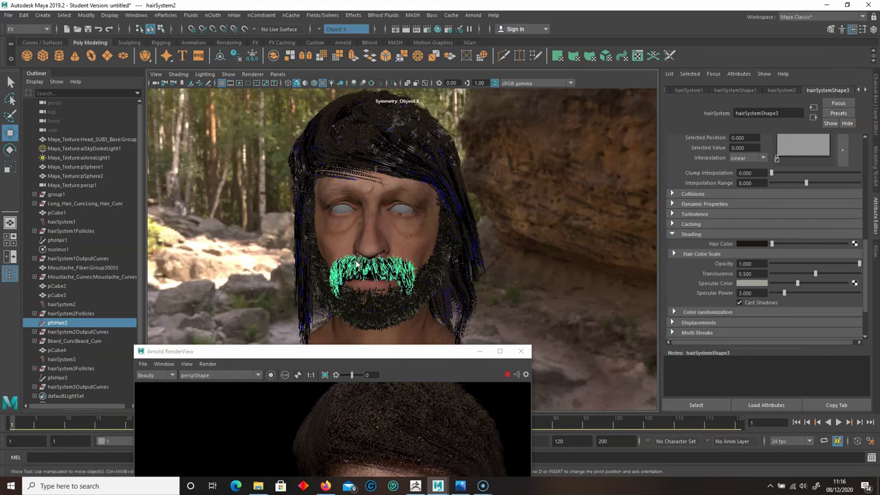
{"action": "right_click", "coordinate": [354, 261]}
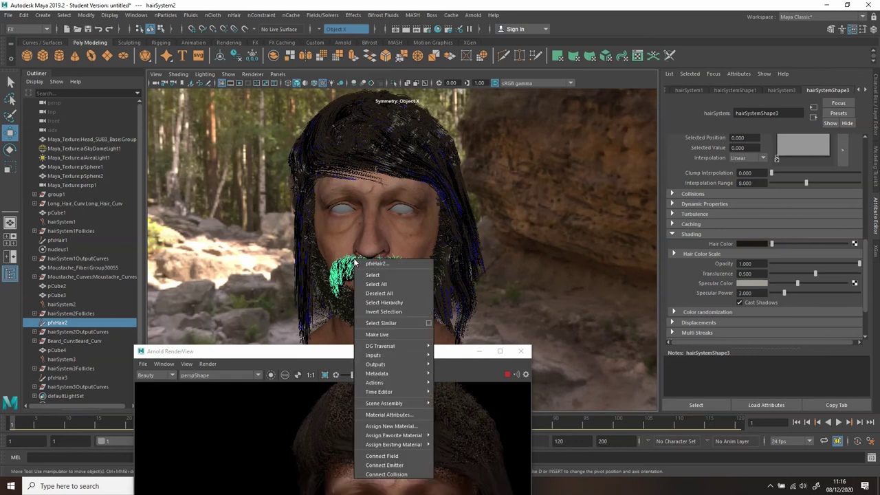
{"action": "left_click", "coordinate": [393, 415]}
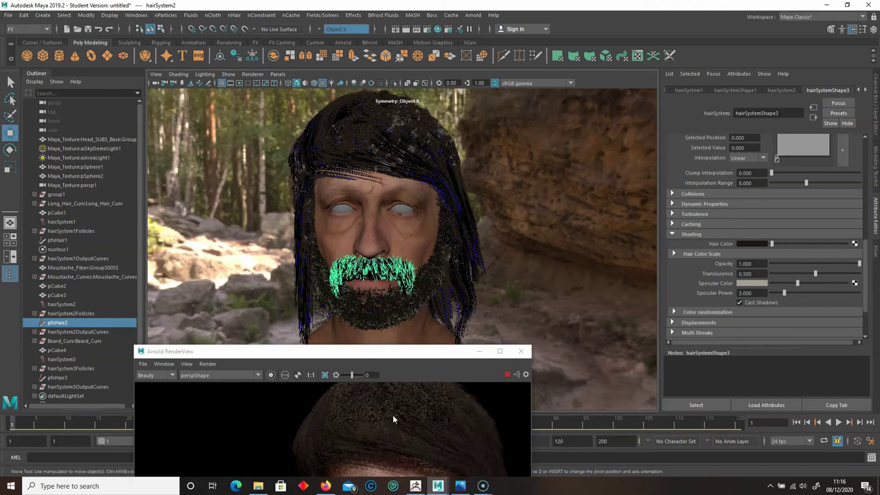
Step: Bring the render back into view and darken the Hair Color of hairSystemShape3 to black
{"action": "left_click_drag", "start_coordinate": [376, 354], "coordinate": [384, 182]}
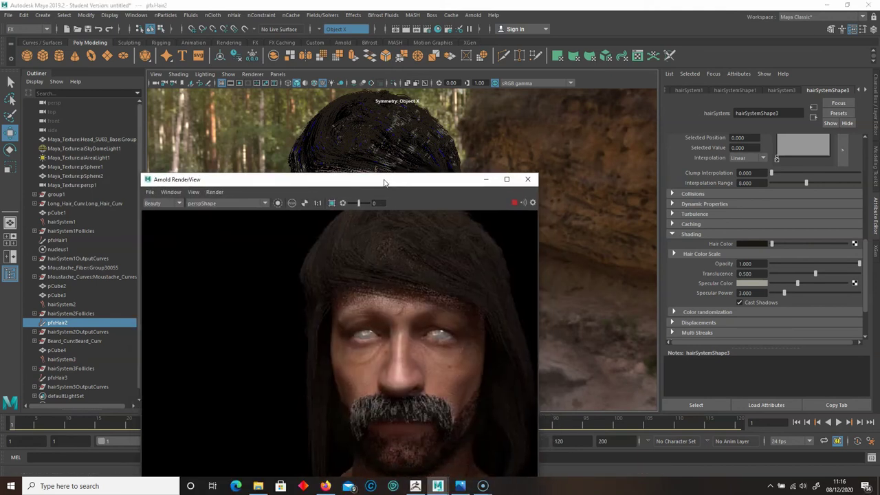
{"action": "left_click", "coordinate": [754, 244]}
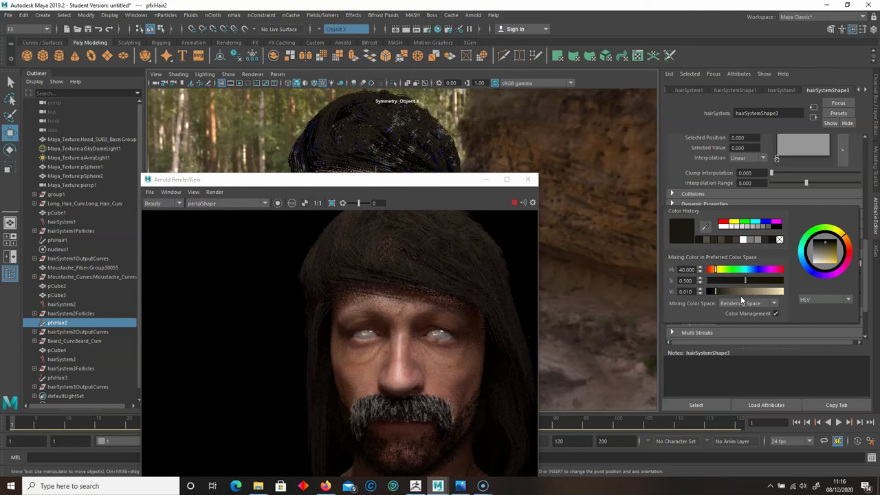
{"action": "left_click_drag", "start_coordinate": [716, 292], "coordinate": [710, 292]}
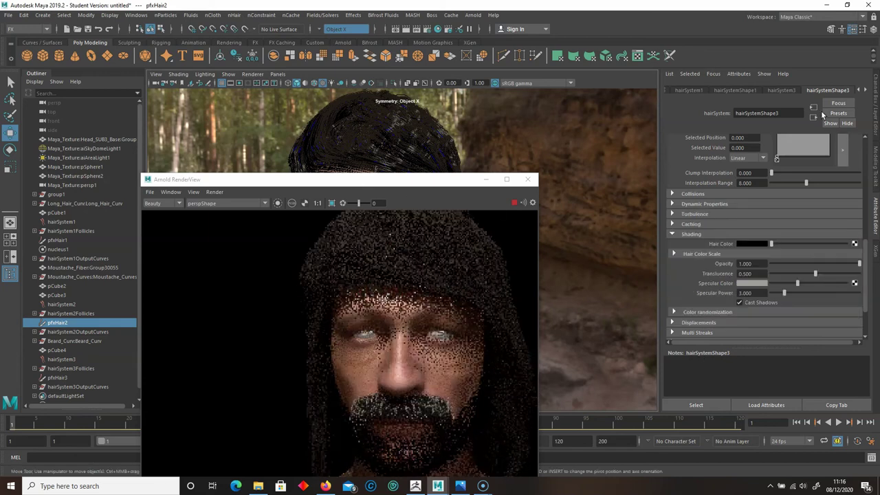
Step: Find the moustache's hairSystemShape2 attributes and darken its Hair Color to near-black
{"action": "left_click", "coordinate": [788, 90]}
{"action": "left_click", "coordinate": [744, 88]}
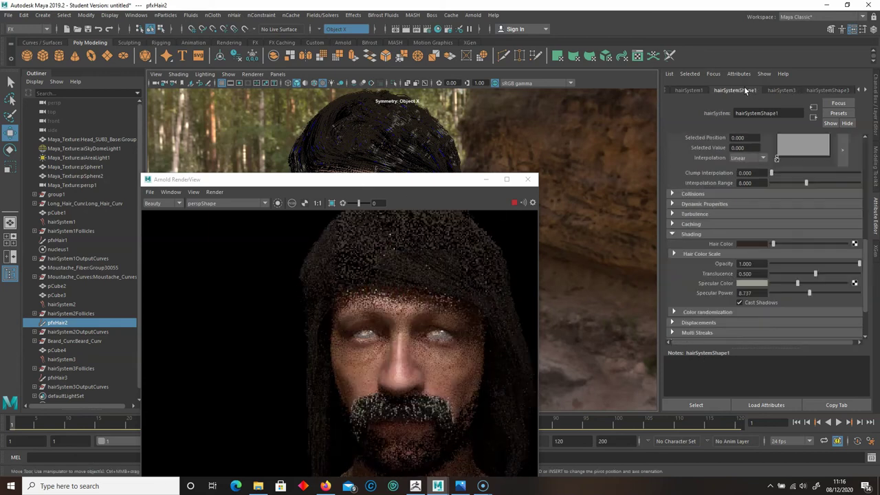
{"action": "left_click", "coordinate": [782, 90]}
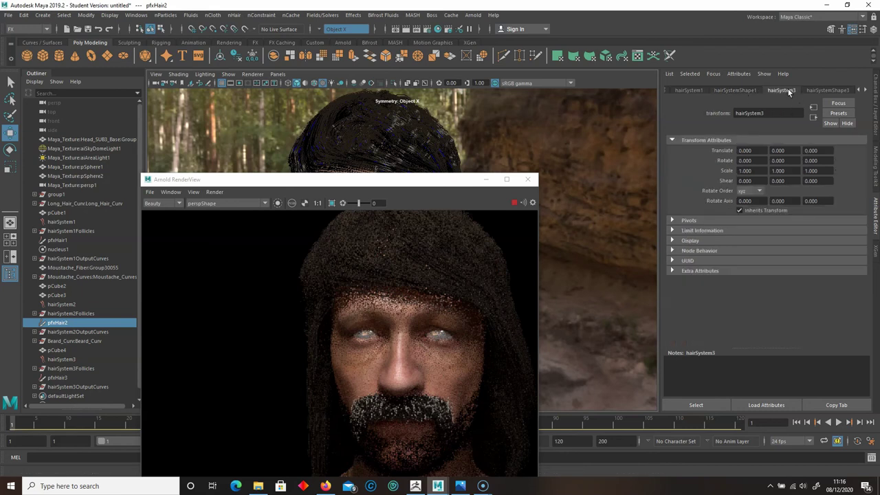
{"action": "left_click", "coordinate": [689, 90]}
{"action": "left_click", "coordinate": [730, 90]}
{"action": "left_click", "coordinate": [784, 91]}
{"action": "left_click", "coordinate": [821, 91]}
{"action": "left_click", "coordinate": [865, 90]}
{"action": "left_click", "coordinate": [866, 90]}
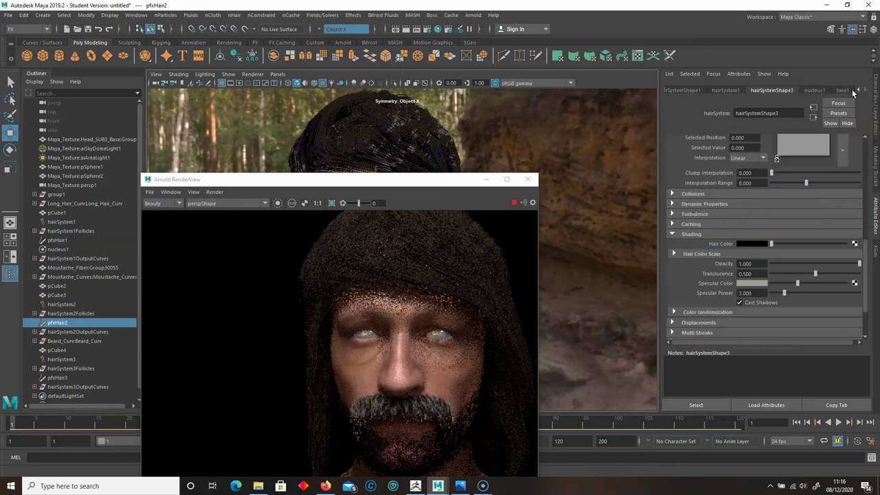
{"action": "left_click", "coordinate": [859, 90]}
{"action": "left_click", "coordinate": [858, 90]}
{"action": "left_click", "coordinate": [859, 90]}
{"action": "left_click", "coordinate": [858, 90]}
{"action": "left_click", "coordinate": [859, 90]}
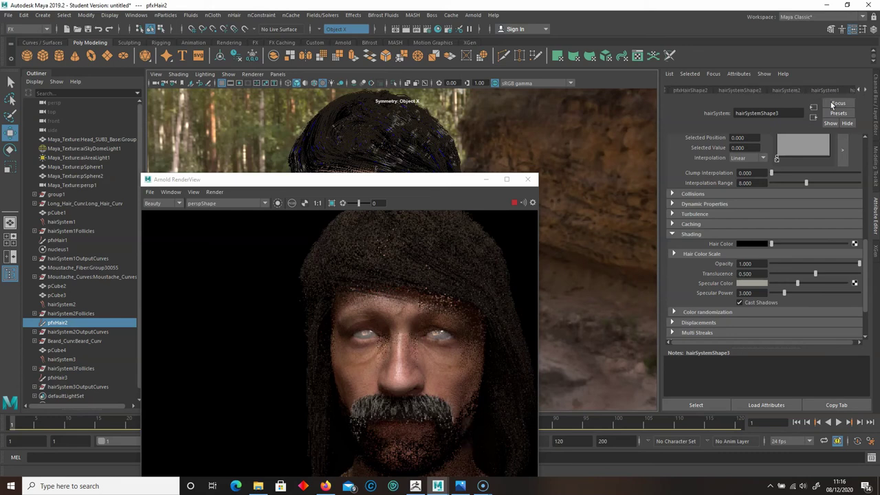
{"action": "left_click", "coordinate": [738, 92]}
{"action": "left_click_drag", "start_coordinate": [790, 244], "coordinate": [774, 244]}
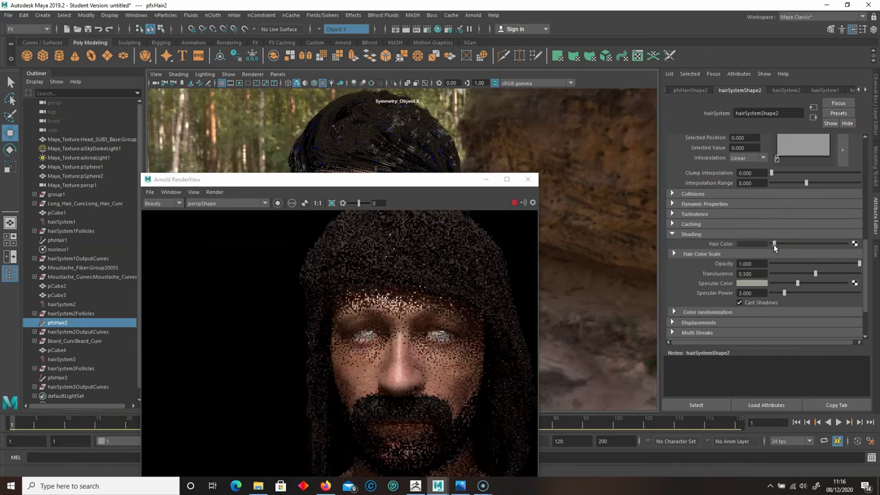
{"action": "left_click_drag", "start_coordinate": [774, 245], "coordinate": [772, 244]}
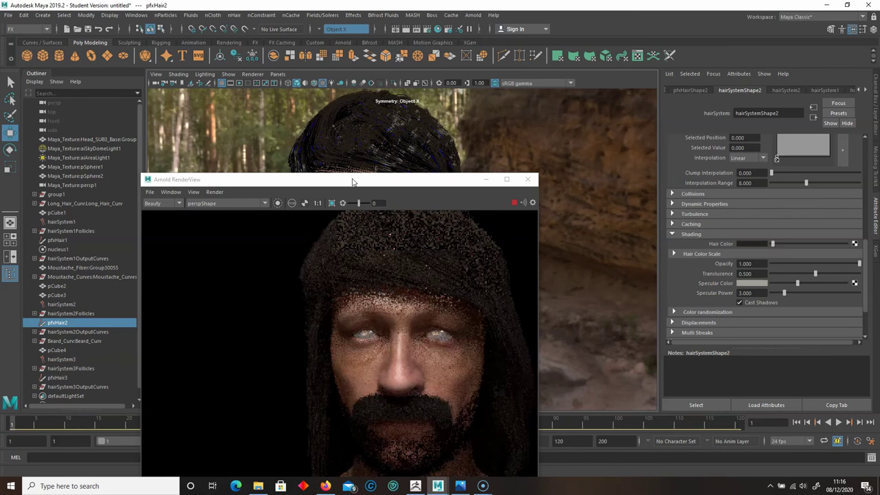
Step: Examine the rendered beard and moustache from a low three-quarter angle
{"action": "left_click_drag", "start_coordinate": [352, 180], "coordinate": [318, 97]}
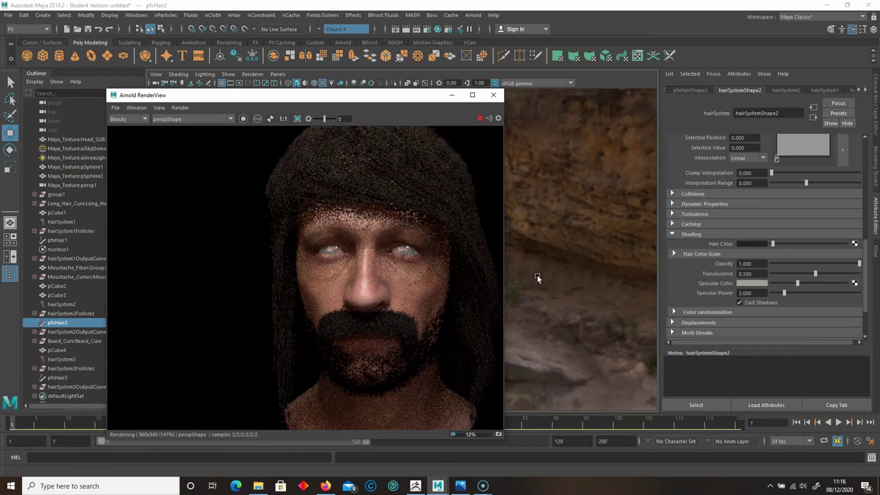
{"action": "left_click_drag", "start_coordinate": [543, 251], "coordinate": [550, 251], "text": "alt"}
{"action": "middle_click_drag", "start_coordinate": [551, 252], "coordinate": [503, 265], "text": "alt"}
{"action": "left_click_drag", "start_coordinate": [517, 268], "coordinate": [577, 245], "text": "alt"}
{"action": "middle_click_drag", "start_coordinate": [557, 301], "coordinate": [553, 304], "text": "alt"}
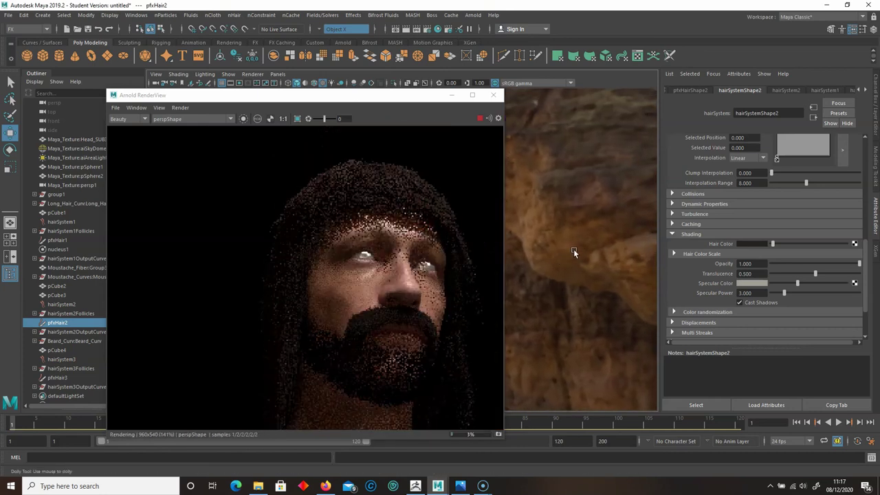
Step: Reframe the head more closely, enlarge the render window, and examine the rendered hair, face, beard and moustache up close
{"action": "scroll", "coordinate": [574, 250], "scroll_direction": "up", "scroll_amount": 2}
{"action": "left_click_drag", "start_coordinate": [574, 249], "coordinate": [552, 242], "text": "alt"}
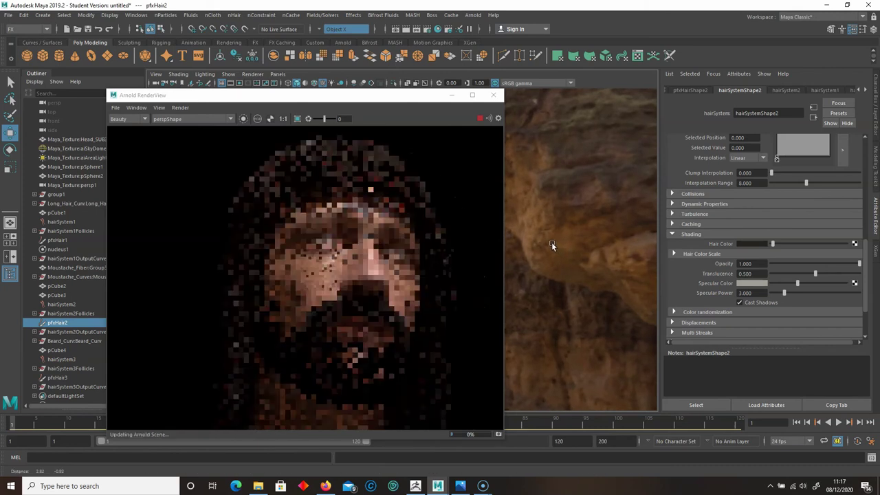
{"action": "left_click_drag", "start_coordinate": [390, 95], "coordinate": [420, 66]}
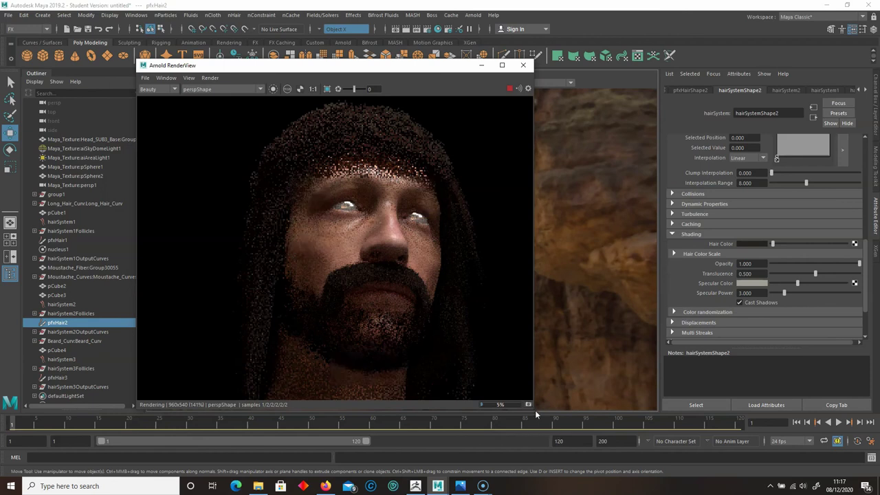
{"action": "left_click_drag", "start_coordinate": [535, 410], "coordinate": [541, 411]}
{"action": "left_click_drag", "start_coordinate": [640, 435], "coordinate": [644, 435]}
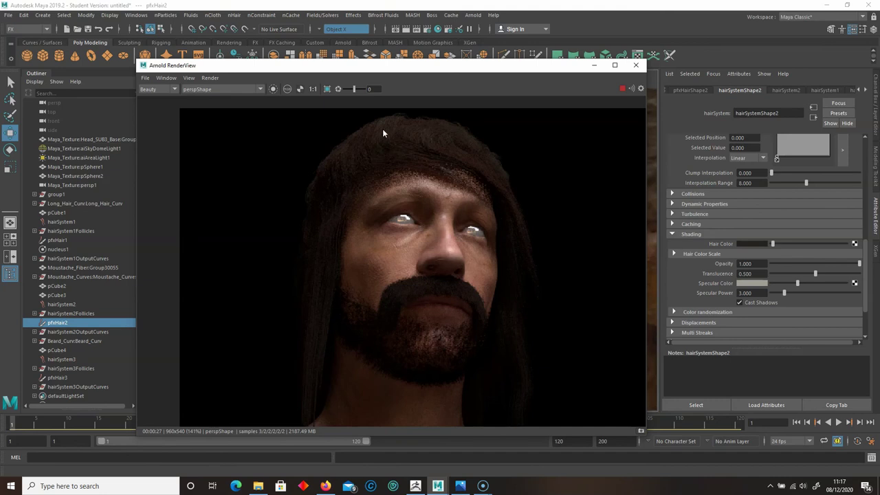
{"action": "scroll", "coordinate": [394, 161], "scroll_direction": "up", "scroll_amount": 3}
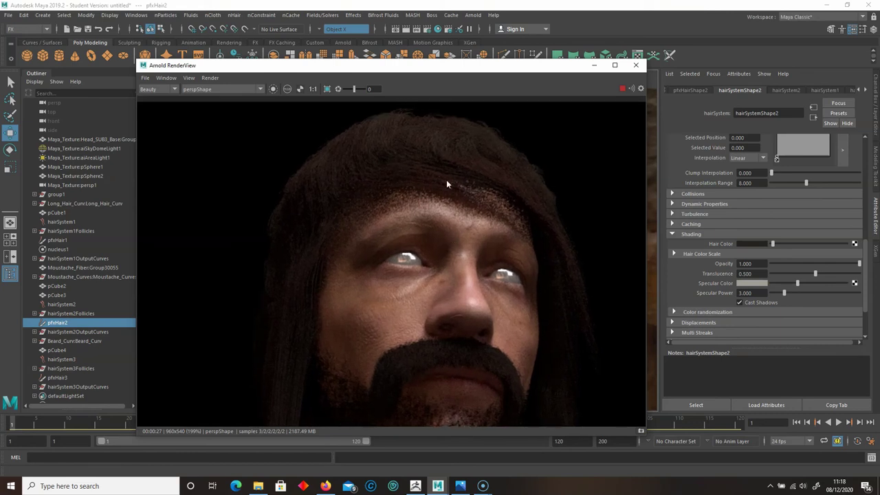
{"action": "left_click_drag", "start_coordinate": [457, 231], "coordinate": [441, 226]}
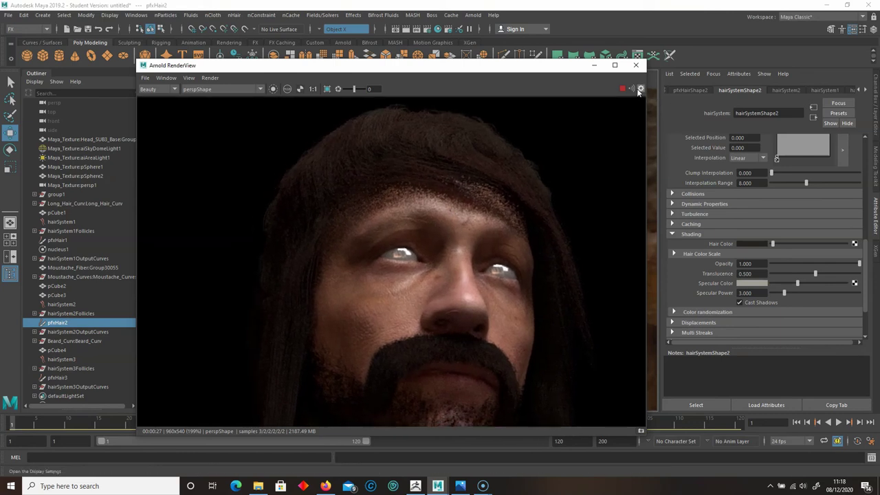
Step: Set the render output image format to jpeg and the image size preset to HD_1080
{"action": "left_click", "coordinate": [426, 29]}
{"action": "left_click", "coordinate": [364, 225]}
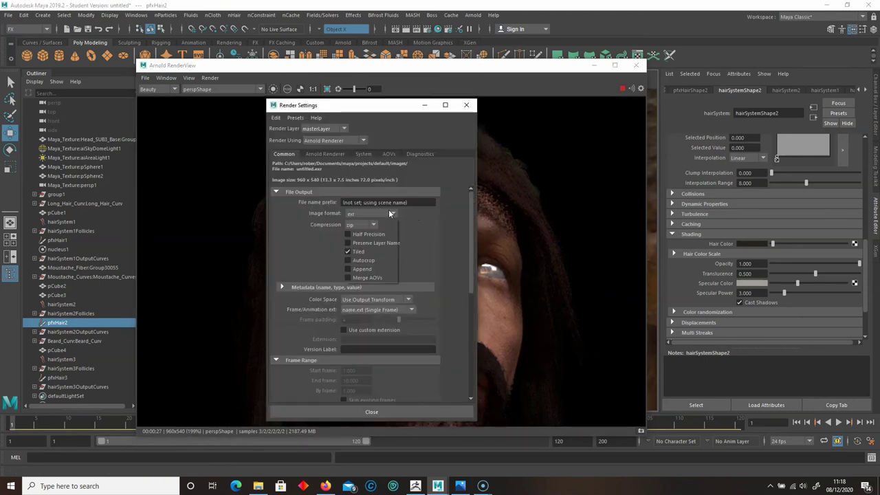
{"action": "left_click", "coordinate": [361, 226]}
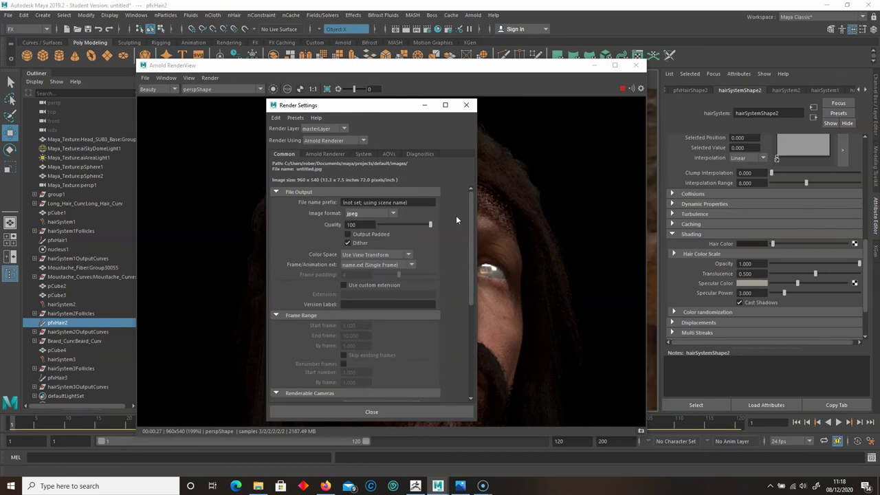
{"action": "left_click_drag", "start_coordinate": [473, 207], "coordinate": [476, 299]}
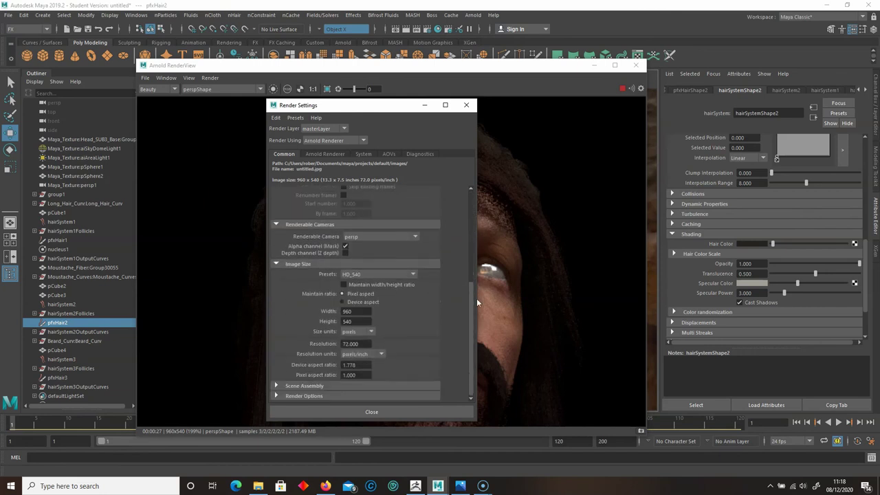
{"action": "left_click", "coordinate": [411, 275]}
{"action": "left_click_drag", "start_coordinate": [415, 300], "coordinate": [414, 313]}
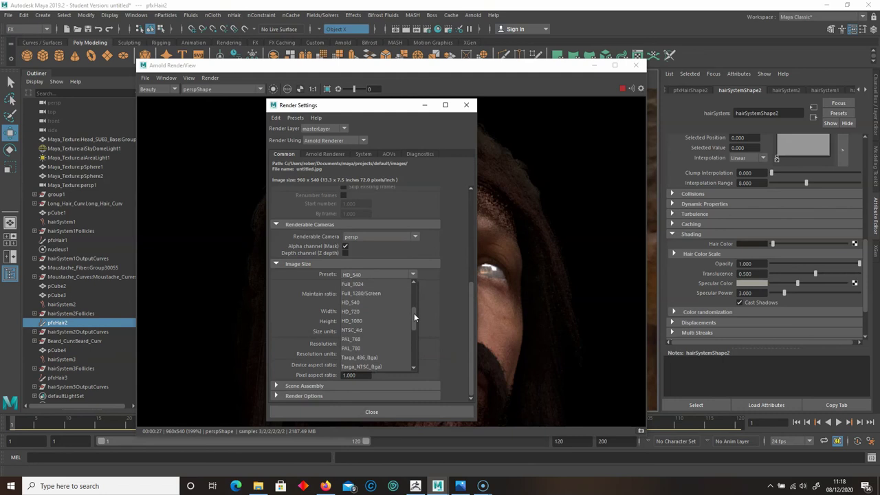
{"action": "left_click", "coordinate": [367, 321]}
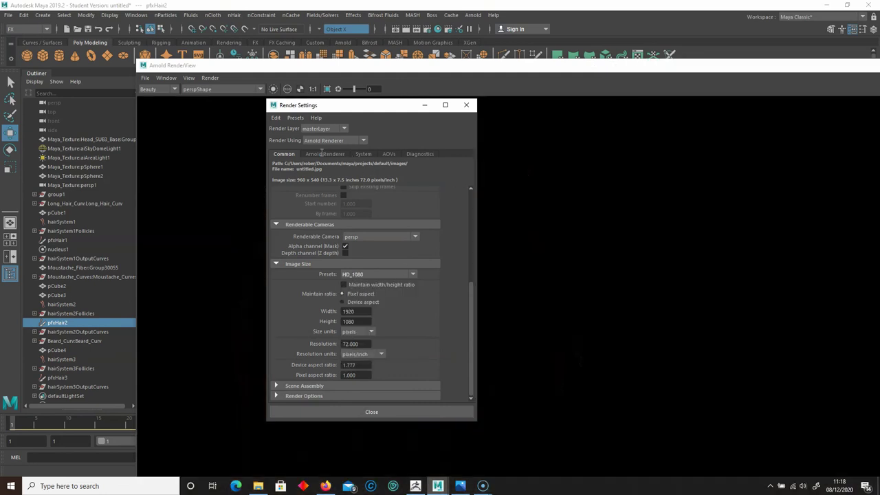
Step: Review the Arnold Renderer sampling settings, close the render settings, and reposition the enlarged render for viewing
{"action": "left_click", "coordinate": [325, 154]}
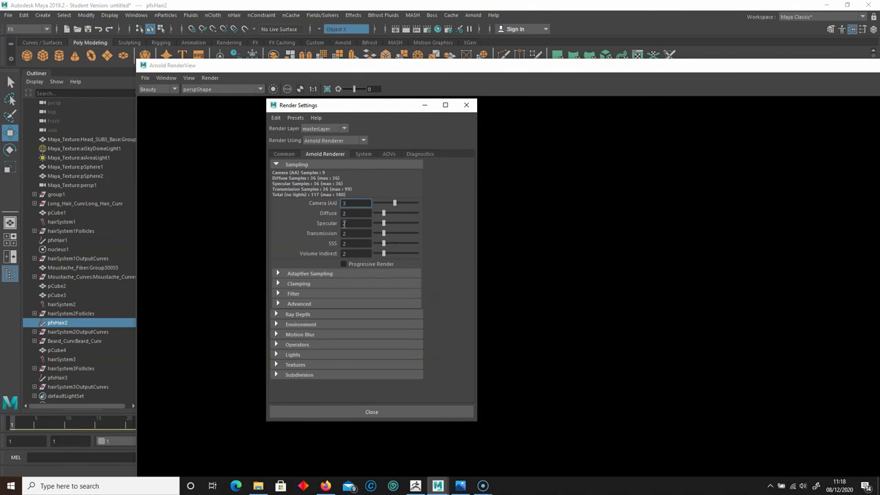
{"action": "left_click_drag", "start_coordinate": [362, 107], "coordinate": [357, 105]}
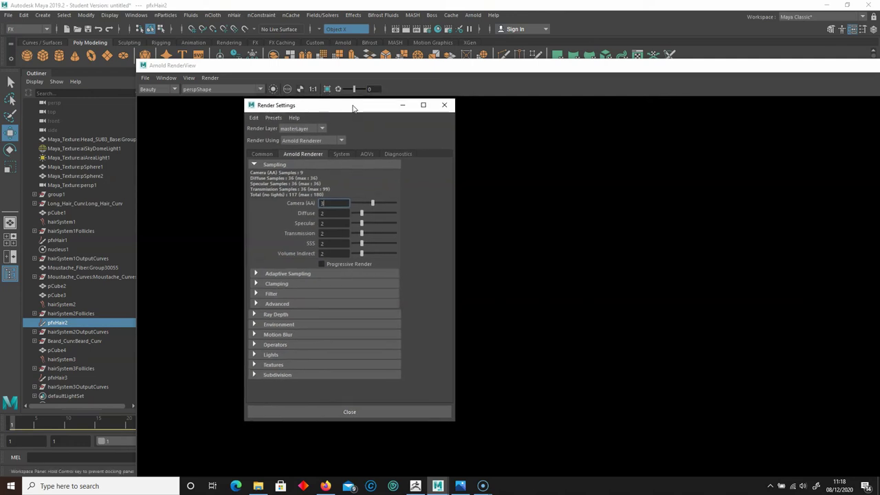
{"action": "left_click", "coordinate": [443, 106]}
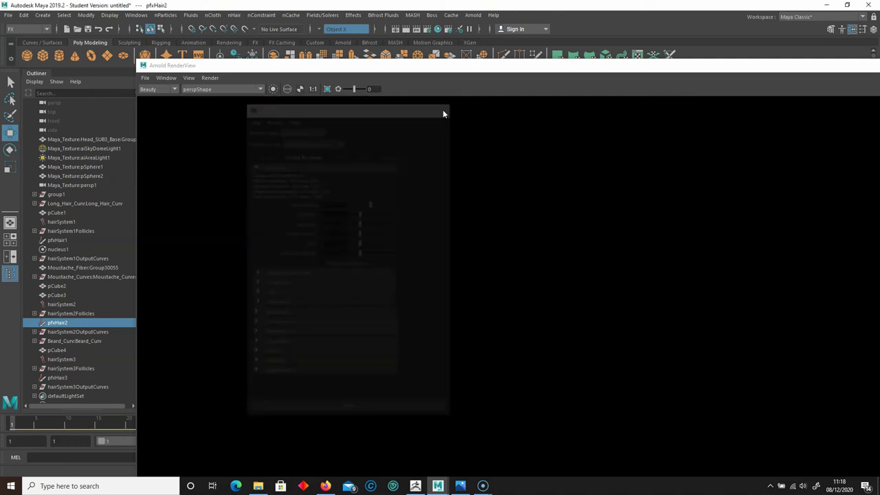
{"action": "left_click_drag", "start_coordinate": [477, 67], "coordinate": [345, 14]}
{"action": "middle_click_drag", "start_coordinate": [275, 261], "coordinate": [312, 280]}
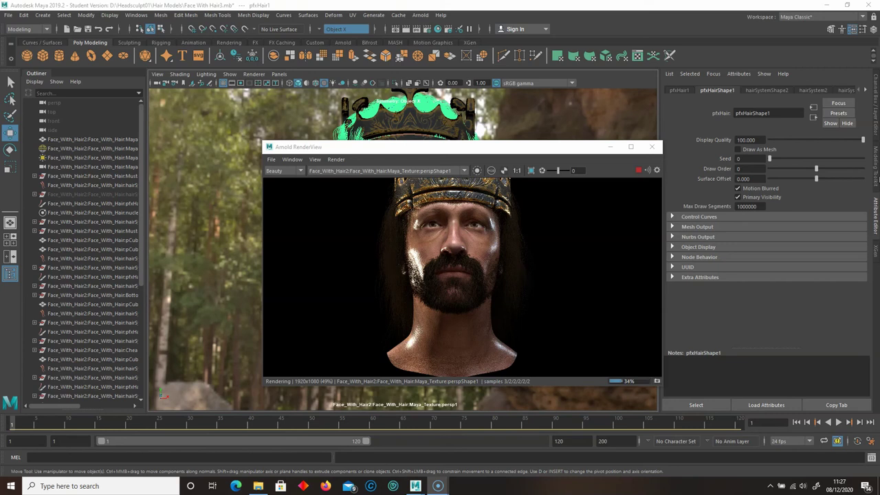
Step: Reposition the render window and frame the crowned head from a low three-quarter angle, with the whole crown in the render
{"action": "left_click", "coordinate": [309, 165]}
{"action": "left_click_drag", "start_coordinate": [309, 147], "coordinate": [125, 169]}
{"action": "left_click_drag", "start_coordinate": [532, 148], "coordinate": [516, 143], "text": "alt"}
{"action": "middle_click_drag", "start_coordinate": [511, 135], "coordinate": [554, 206], "text": "alt"}
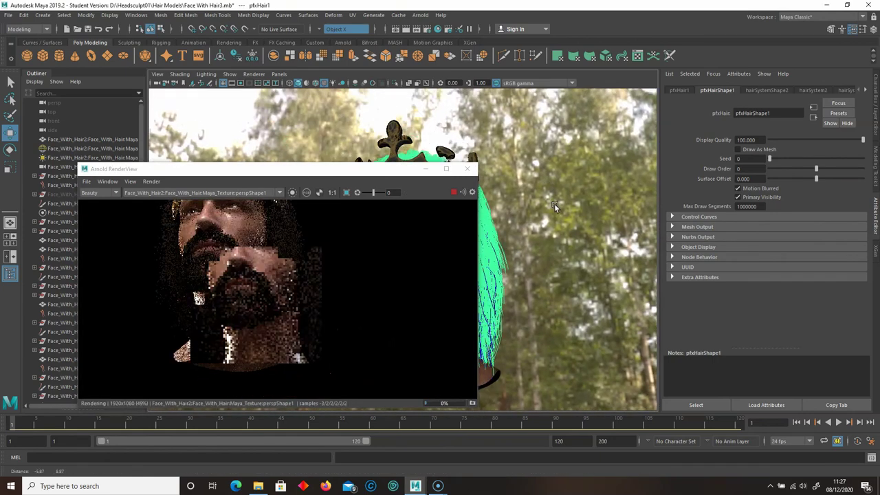
{"action": "right_click_drag", "start_coordinate": [523, 183], "coordinate": [593, 209], "text": "alt"}
{"action": "middle_click_drag", "start_coordinate": [532, 172], "coordinate": [548, 220], "text": "alt"}
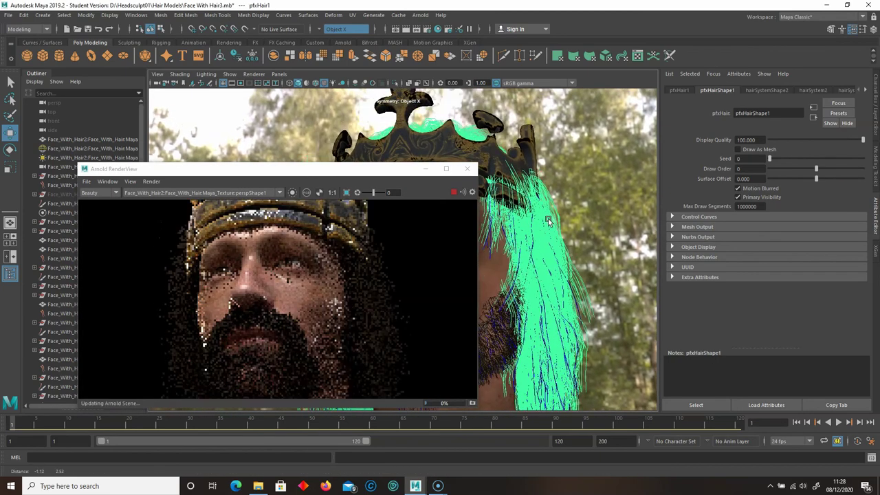
{"action": "left_click_drag", "start_coordinate": [548, 220], "coordinate": [558, 246], "text": "alt"}
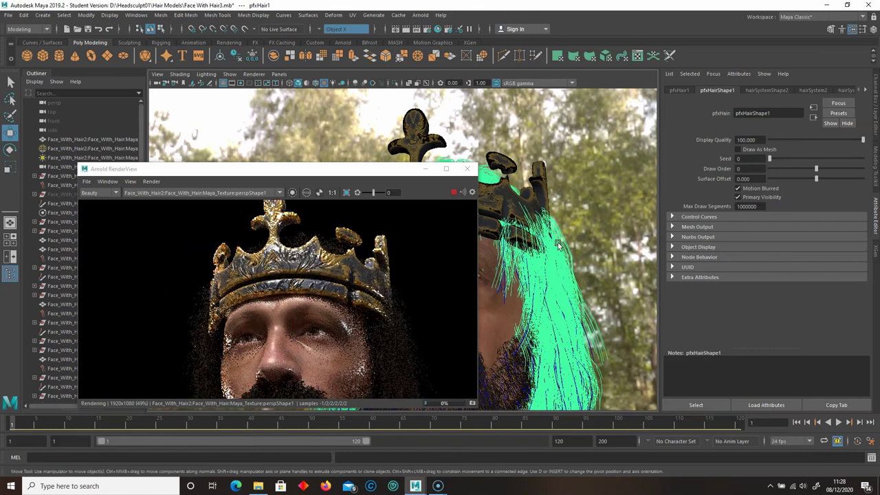
{"action": "left_click_drag", "start_coordinate": [328, 171], "coordinate": [278, 179]}
Step: Select the crown mesh and graph the crownAI material's network in the Hypershade
{"action": "left_click", "coordinate": [446, 187]}
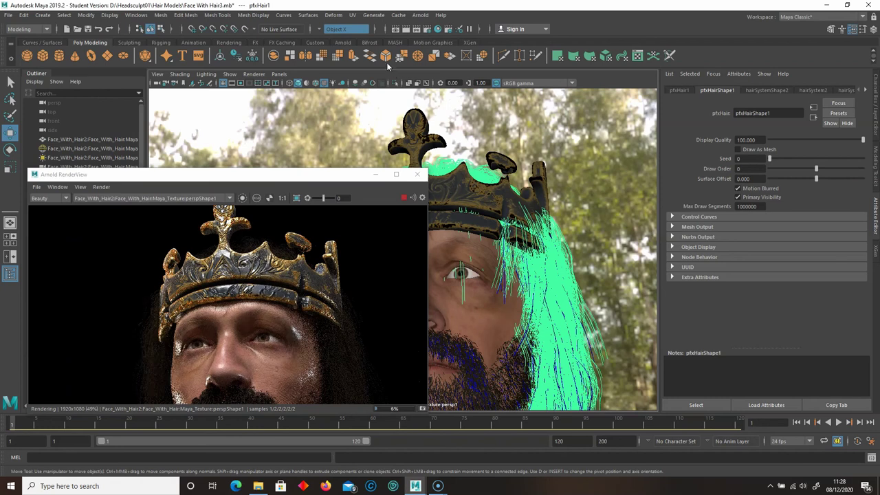
{"action": "left_click", "coordinate": [415, 132]}
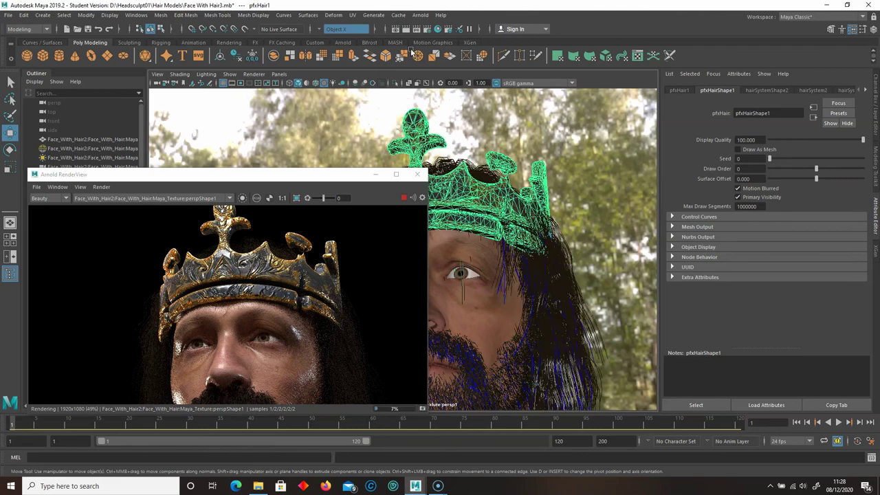
{"action": "left_click", "coordinate": [437, 29]}
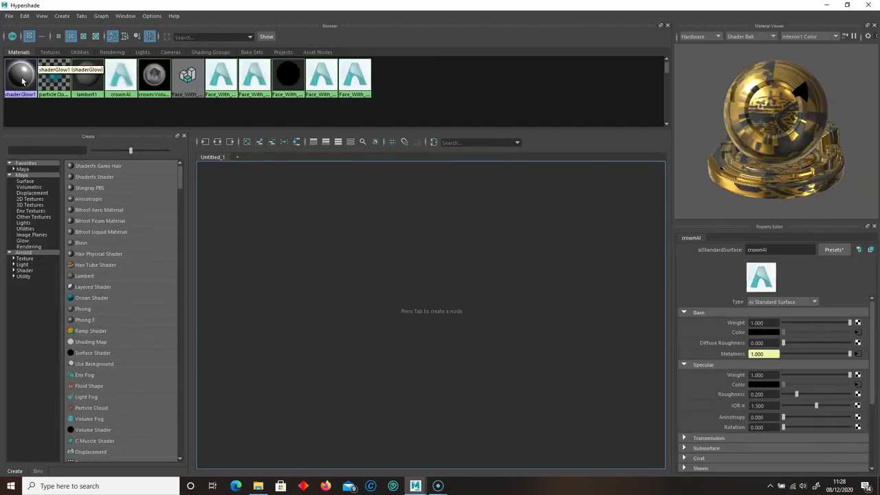
{"action": "right_click", "coordinate": [117, 76]}
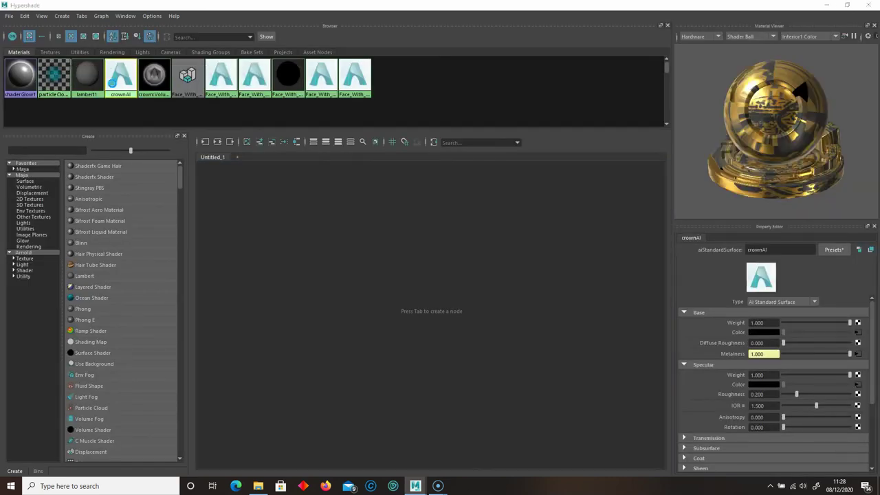
{"action": "right_click", "coordinate": [120, 74]}
{"action": "left_click", "coordinate": [124, 77]}
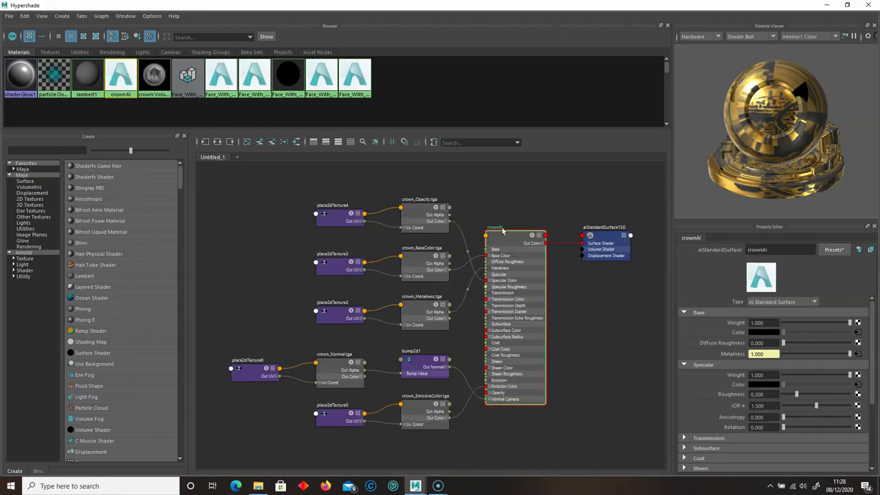
Step: Inspect the crown_Opacity and crown_BaseColor file nodes and trace the base colour connection into crownAI
{"action": "scroll", "coordinate": [502, 231], "scroll_direction": "up", "scroll_amount": 2}
{"action": "scroll", "coordinate": [461, 213], "scroll_direction": "down", "scroll_amount": 1}
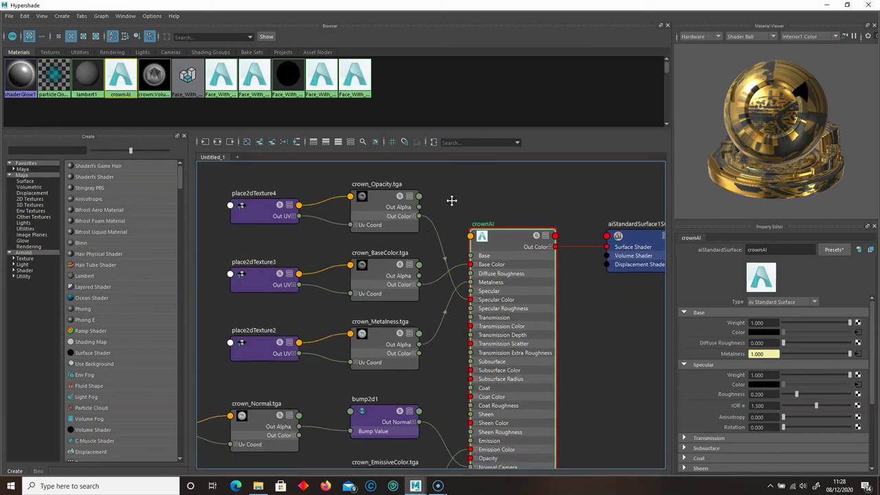
{"action": "left_click", "coordinate": [397, 225]}
{"action": "left_click_drag", "start_coordinate": [397, 226], "coordinate": [398, 219]}
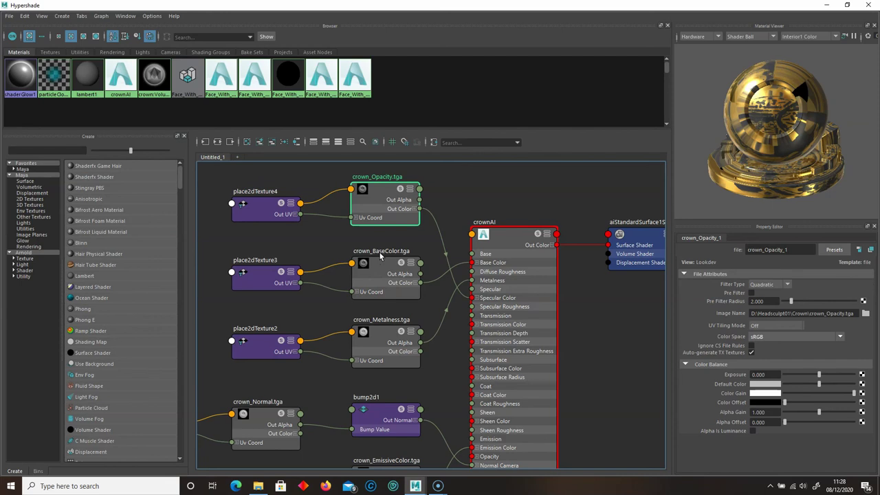
{"action": "left_click", "coordinate": [392, 281]}
{"action": "left_click_drag", "start_coordinate": [384, 283], "coordinate": [381, 279]}
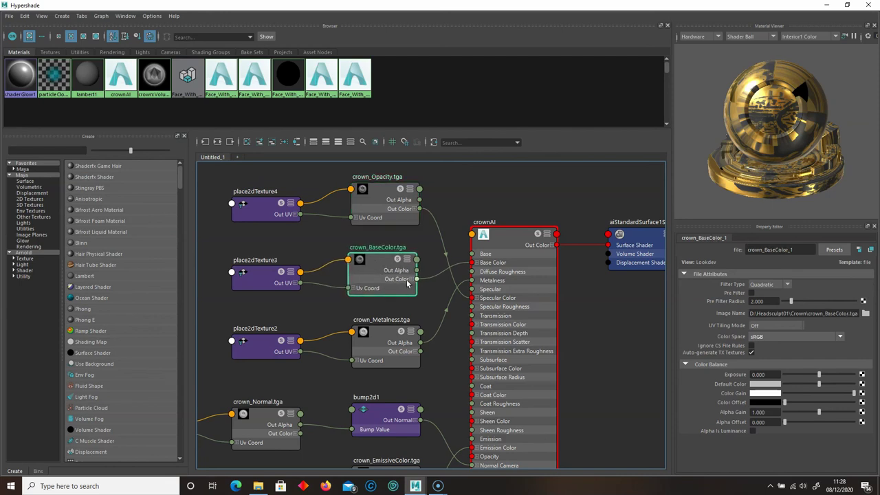
{"action": "left_click", "coordinate": [471, 263]}
{"action": "left_click", "coordinate": [344, 105]}
Step: Inspect the crown_Metalness node's alpha connection to crownAI's Metalness, and the crown_EmissiveColor file node
{"action": "left_click", "coordinate": [377, 346]}
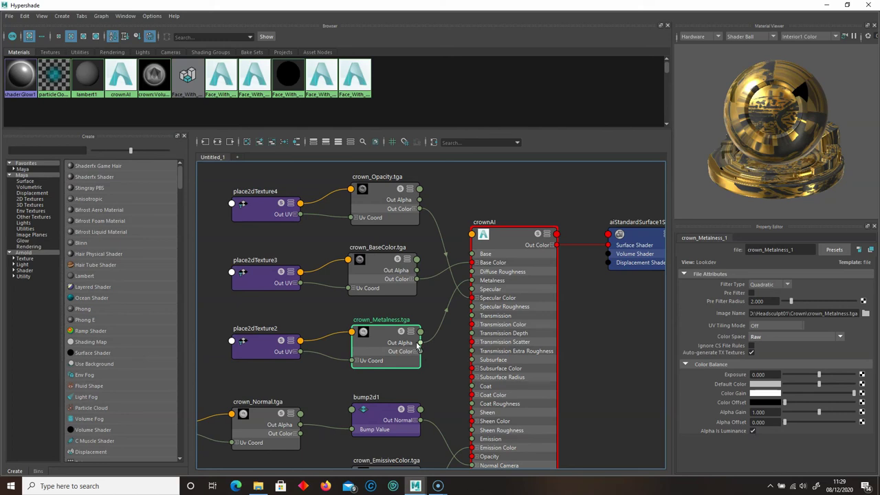
{"action": "left_click_drag", "start_coordinate": [420, 342], "coordinate": [481, 282]}
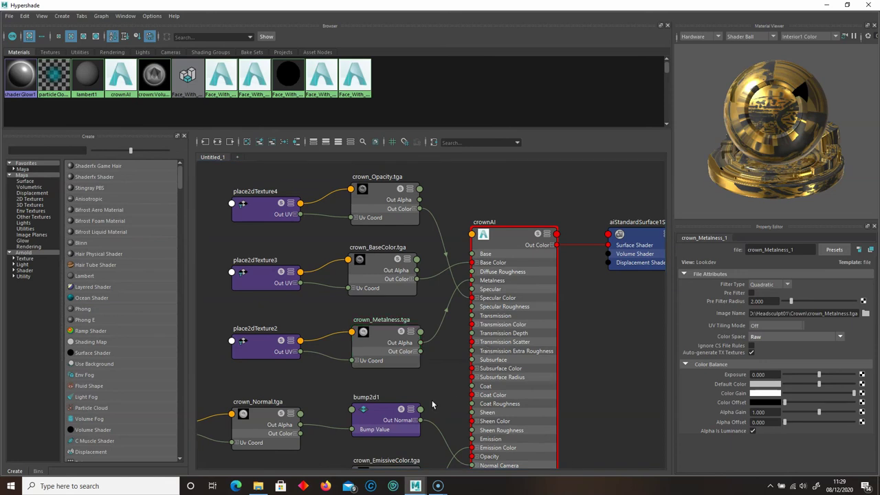
{"action": "scroll", "coordinate": [425, 376], "scroll_direction": "down", "scroll_amount": 2}
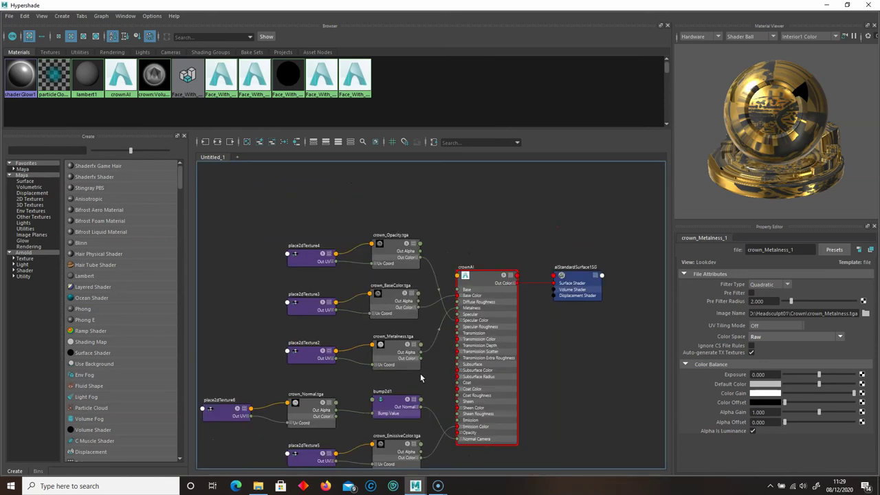
{"action": "scroll", "coordinate": [433, 447], "scroll_direction": "up", "scroll_amount": 2}
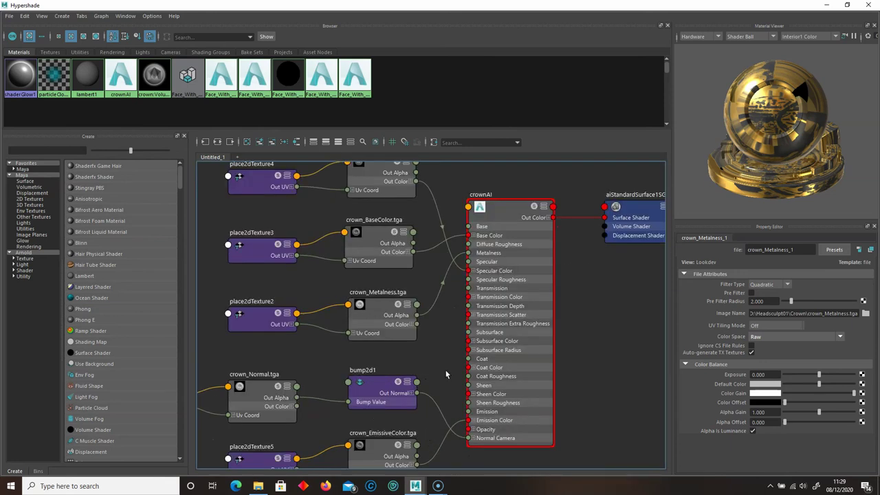
{"action": "left_click", "coordinate": [383, 452]}
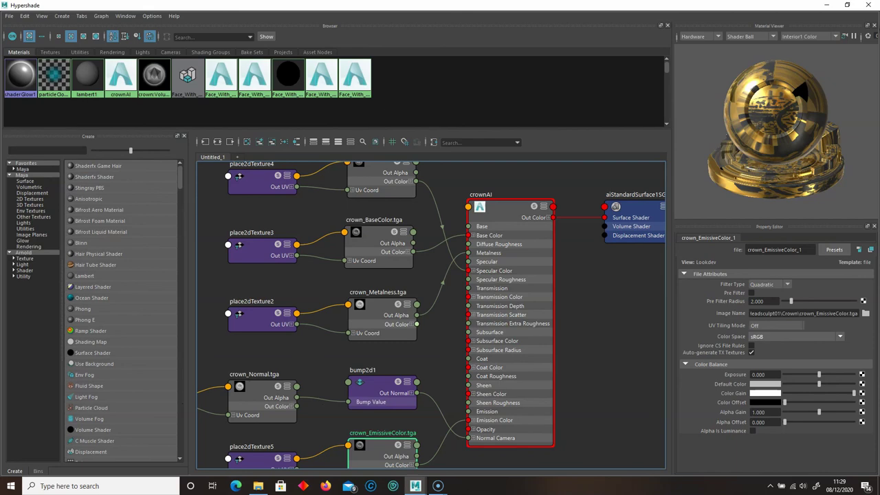
Step: Return to the main Maya scene and select the crown mesh to show its attributes instead of the hair's
{"action": "key", "text": "alt+Tab"}
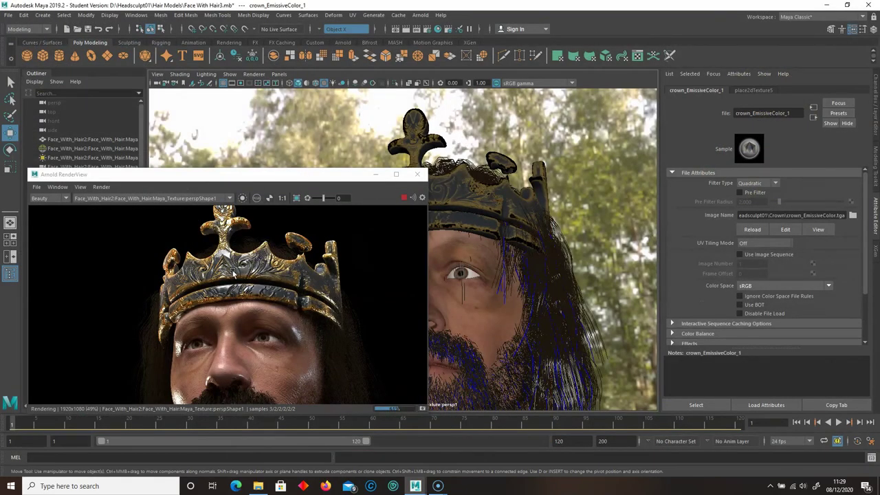
{"action": "left_click", "coordinate": [482, 198]}
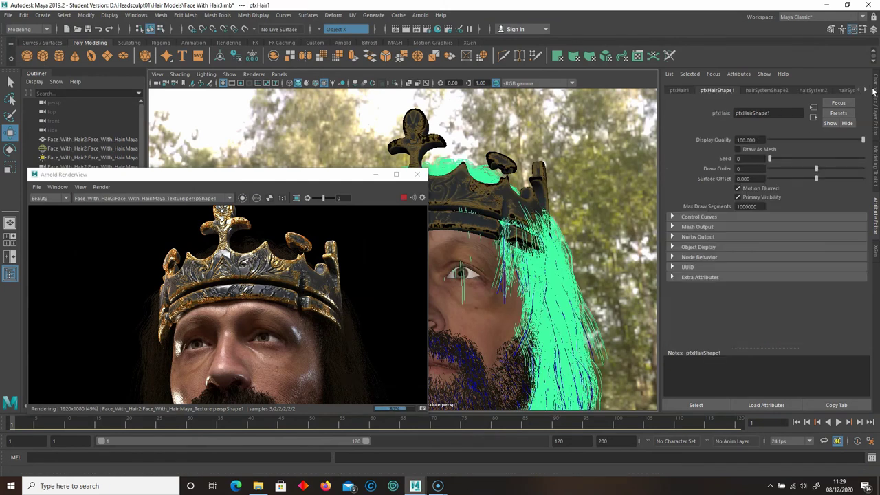
{"action": "left_click", "coordinate": [865, 90]}
{"action": "right_click", "coordinate": [465, 196]}
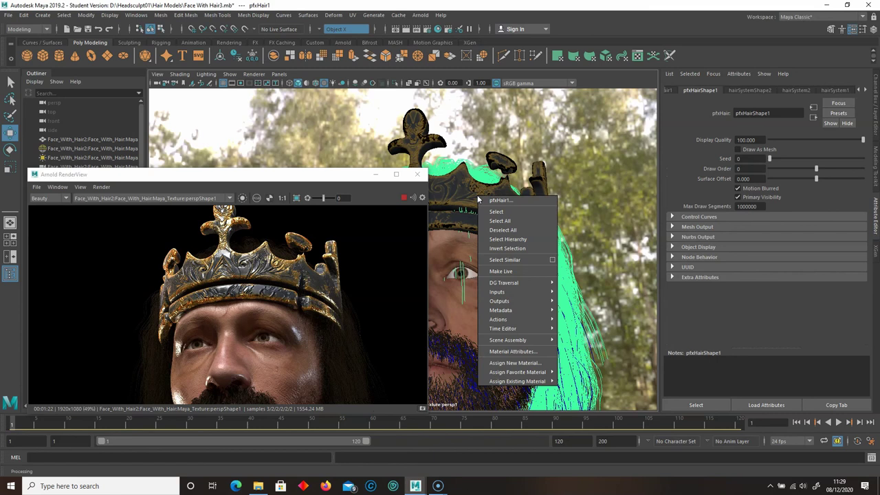
{"action": "left_click", "coordinate": [464, 195]}
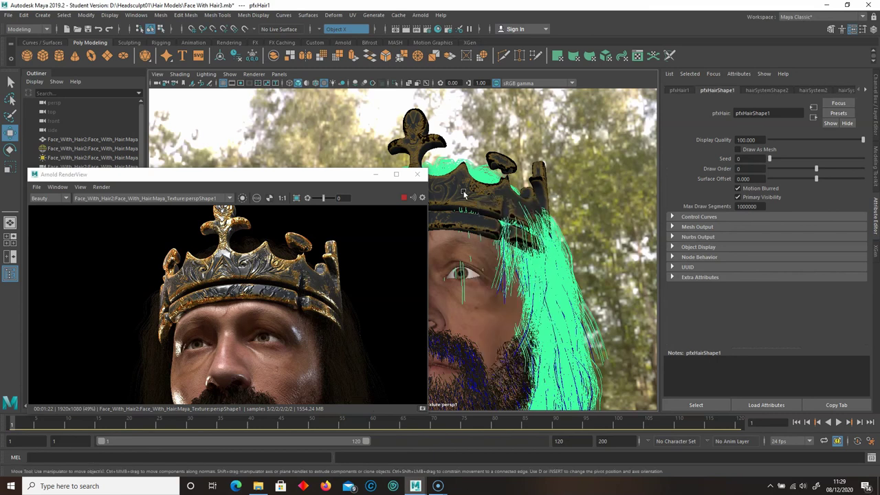
{"action": "left_click", "coordinate": [426, 139]}
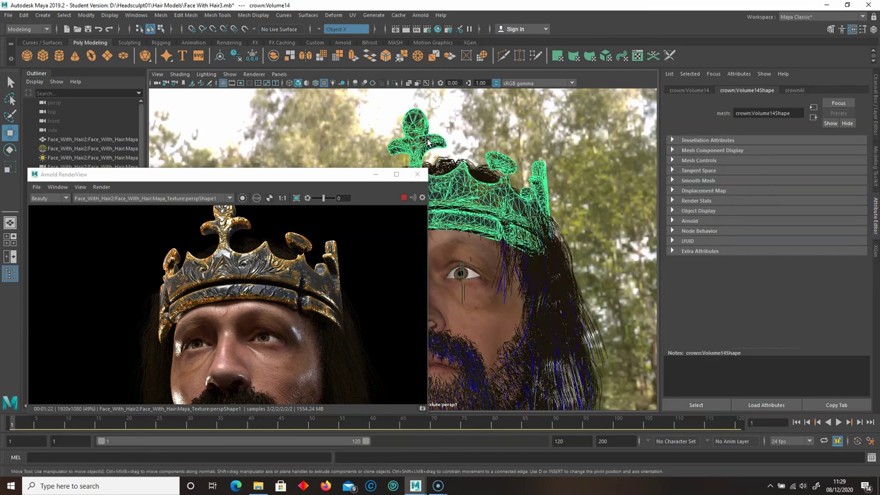
Step: Inspect crownAI's Geometry bump mapping and open its connected file1 node, which loads the crown_Normal.tga texture
{"action": "left_click", "coordinate": [798, 90]}
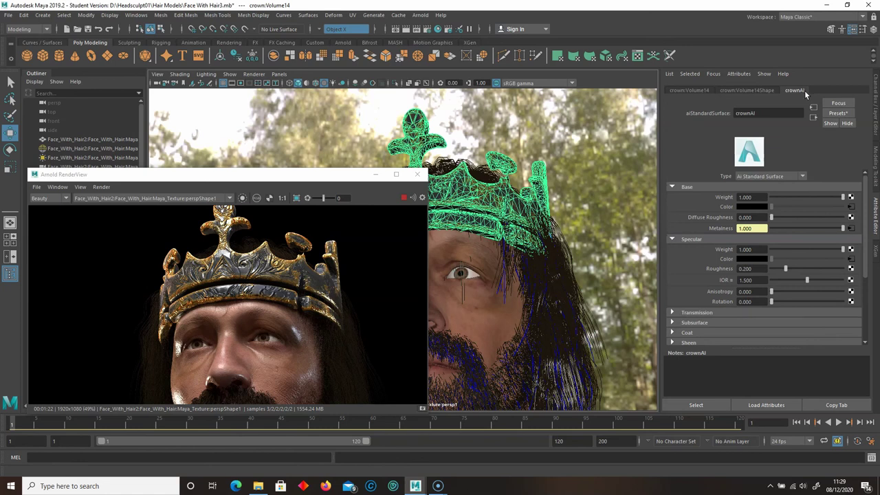
{"action": "scroll", "coordinate": [783, 302], "scroll_direction": "down", "scroll_amount": 5}
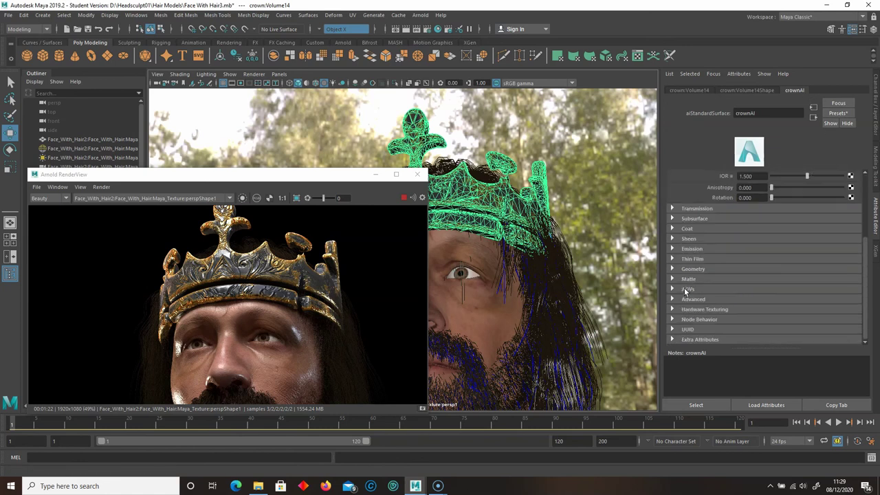
{"action": "left_click", "coordinate": [673, 270]}
{"action": "scroll", "coordinate": [674, 275], "scroll_direction": "down", "scroll_amount": 2}
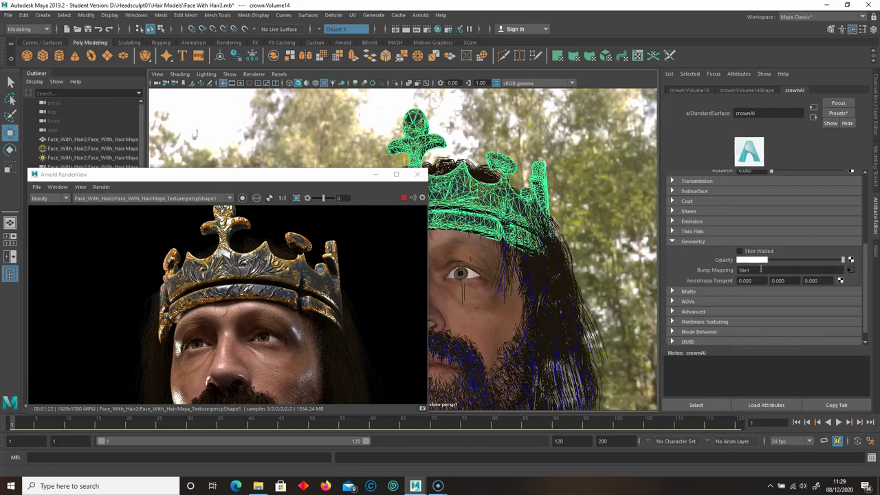
{"action": "left_click", "coordinate": [852, 272]}
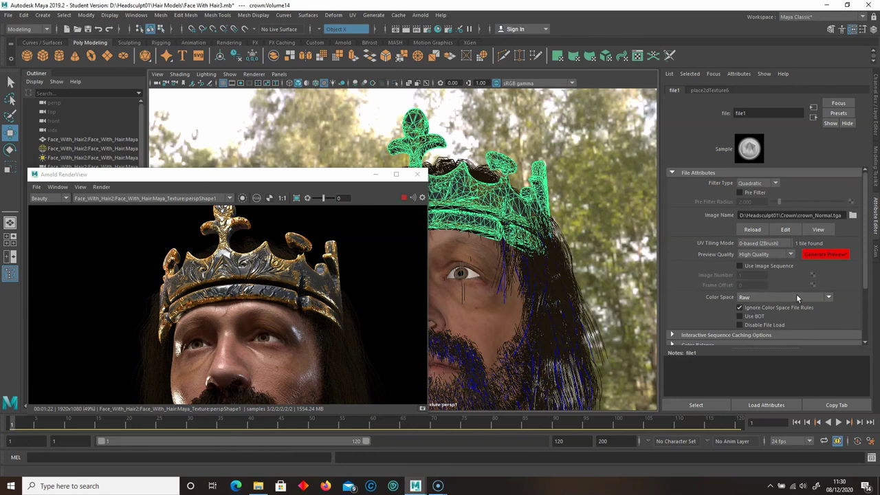
{"action": "mouse_move", "coordinate": [869, 242]}
{"action": "left_mouse_down"}
{"action": "mouse_move", "coordinate": [868, 313]}
{"action": "mouse_move", "coordinate": [860, 227]}
{"action": "left_mouse_up"}
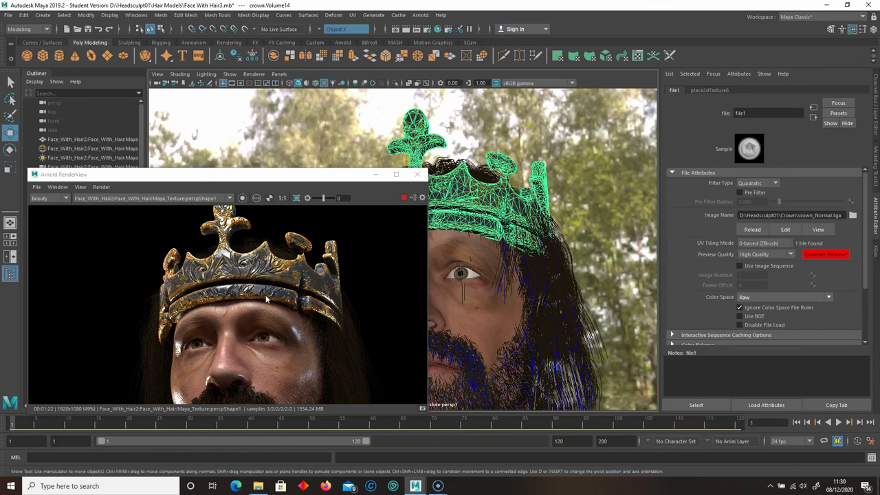
Step: Maximize the Arnold RenderView and examine the rendered skin, beard and engraved crown detail up close
{"action": "scroll", "coordinate": [294, 347], "scroll_direction": "down", "scroll_amount": 1}
{"action": "left_click", "coordinate": [396, 174]}
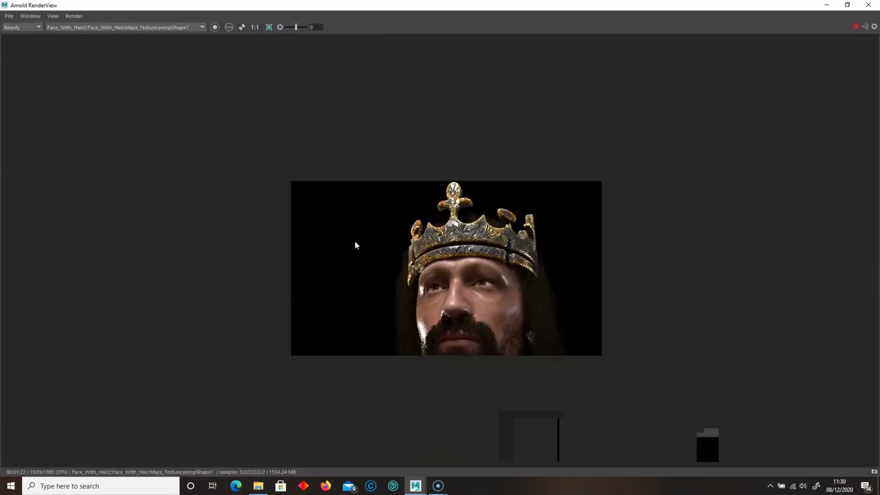
{"action": "scroll", "coordinate": [516, 309], "scroll_direction": "up", "scroll_amount": 5}
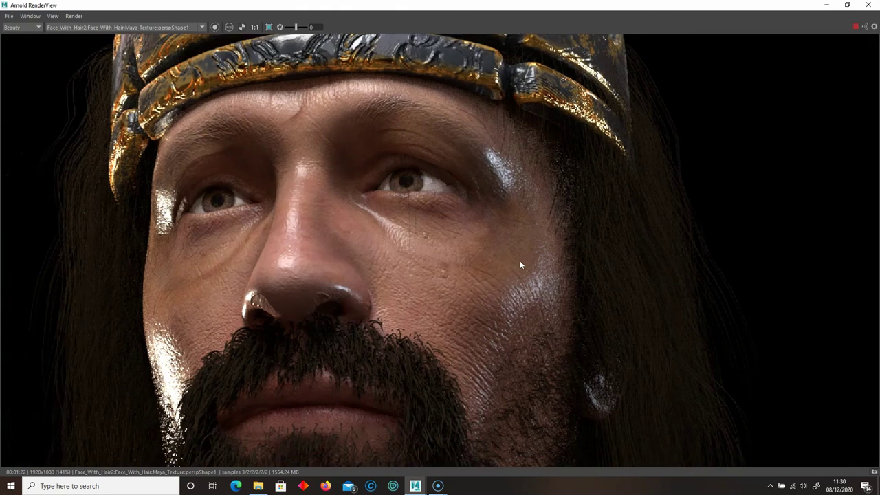
{"action": "middle_click_drag", "start_coordinate": [520, 261], "coordinate": [564, 249]}
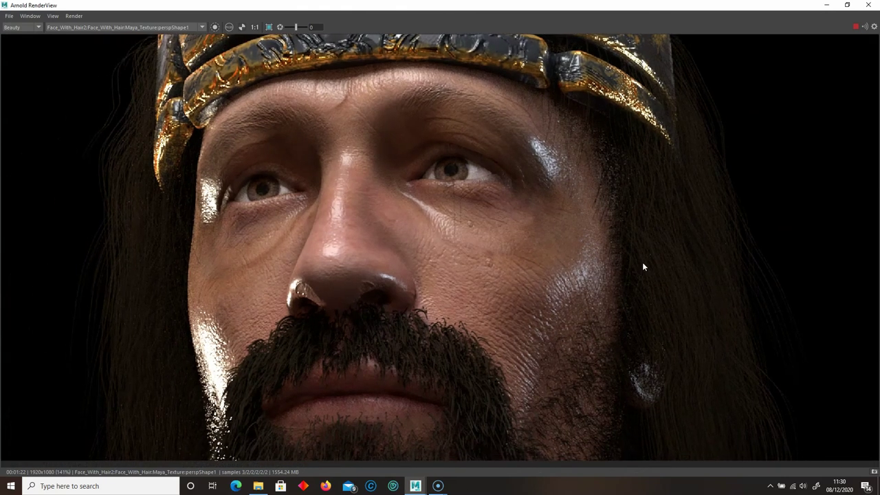
{"action": "middle_click_drag", "start_coordinate": [393, 353], "coordinate": [377, 231]}
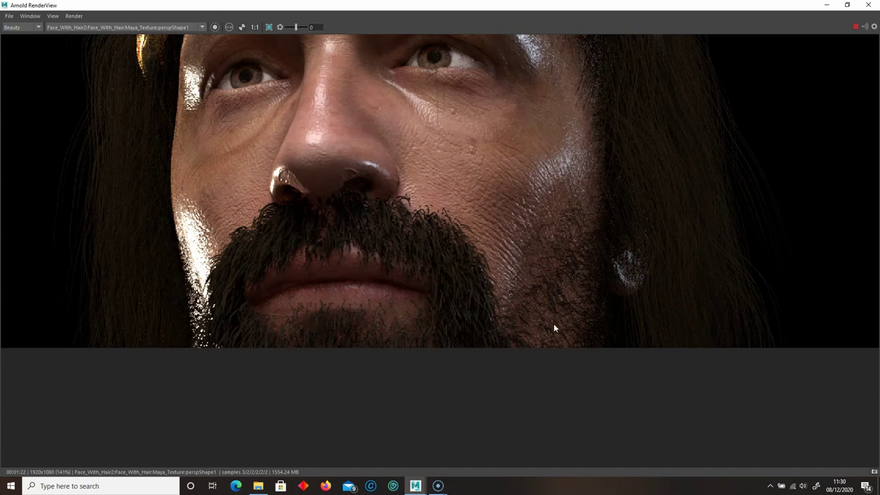
{"action": "scroll", "coordinate": [535, 183], "scroll_direction": "up", "scroll_amount": 1}
{"action": "scroll", "coordinate": [534, 181], "scroll_direction": "down", "scroll_amount": 1}
{"action": "middle_click_drag", "start_coordinate": [480, 136], "coordinate": [505, 310]}
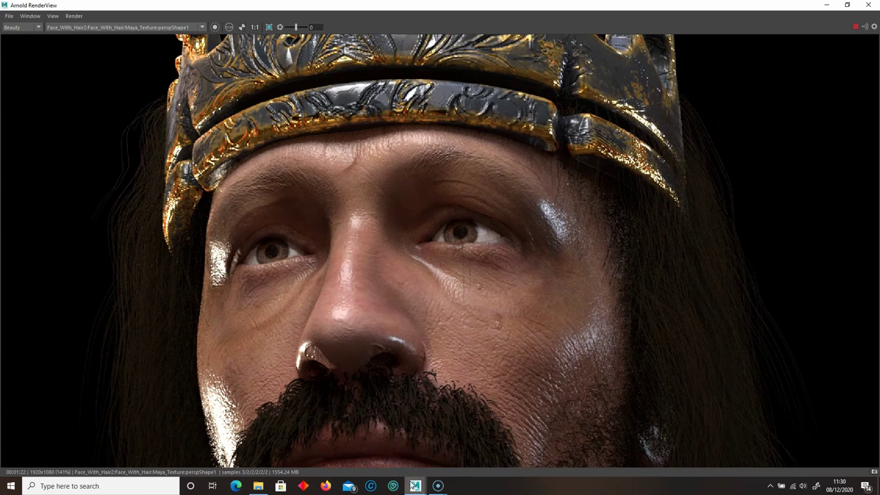
{"action": "middle_click_drag", "start_coordinate": [414, 149], "coordinate": [418, 283]}
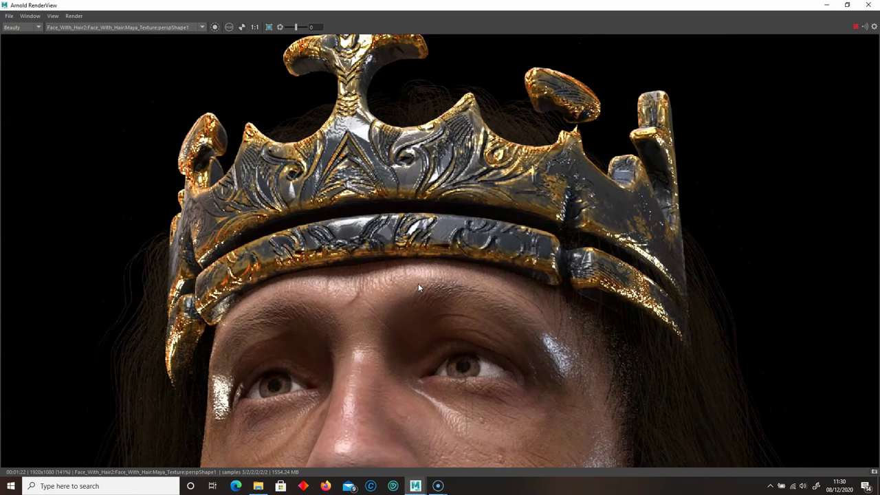
{"action": "middle_click_drag", "start_coordinate": [548, 174], "coordinate": [548, 208]}
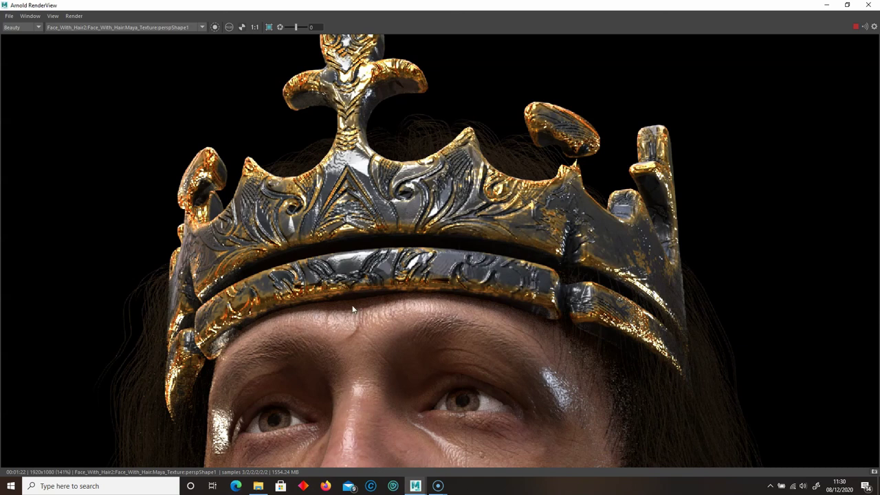
Step: Examine the Arnold render as a whole, and its nose, moustache, lips, eyes and eyebrows at high magnification
{"action": "scroll", "coordinate": [352, 309], "scroll_direction": "down", "scroll_amount": 5}
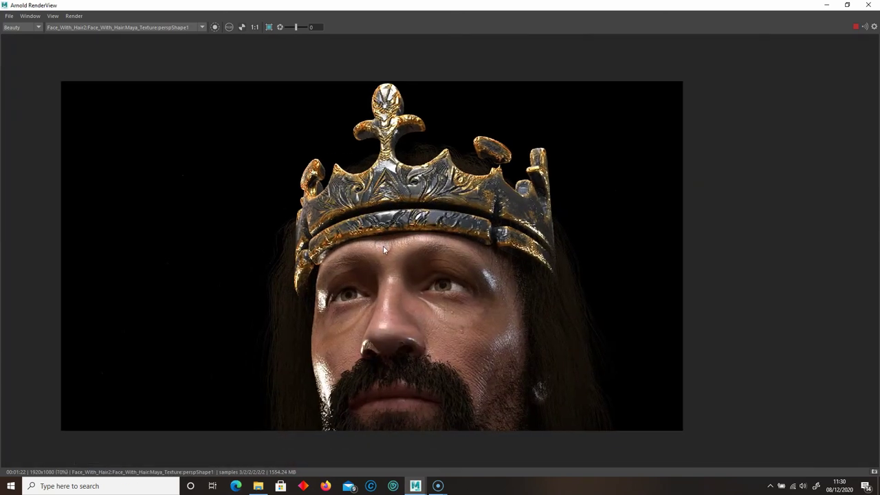
{"action": "scroll", "coordinate": [470, 345], "scroll_direction": "up", "scroll_amount": 5}
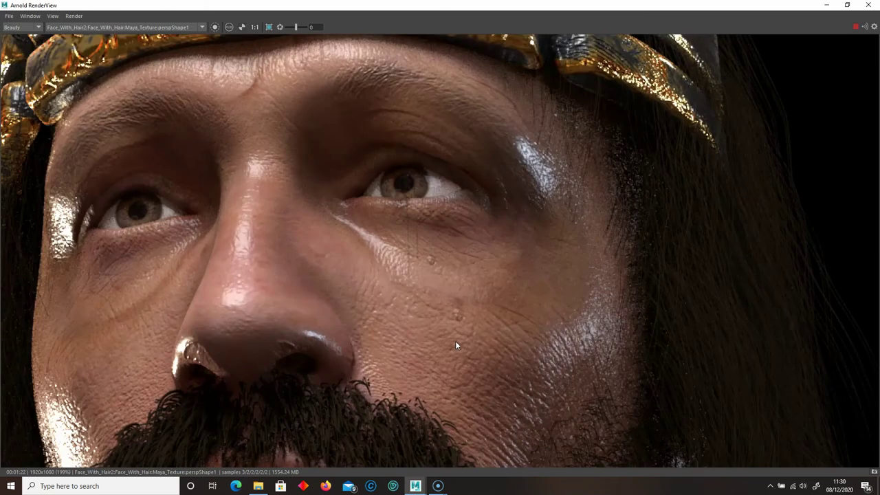
{"action": "scroll", "coordinate": [433, 323], "scroll_direction": "down", "scroll_amount": 2}
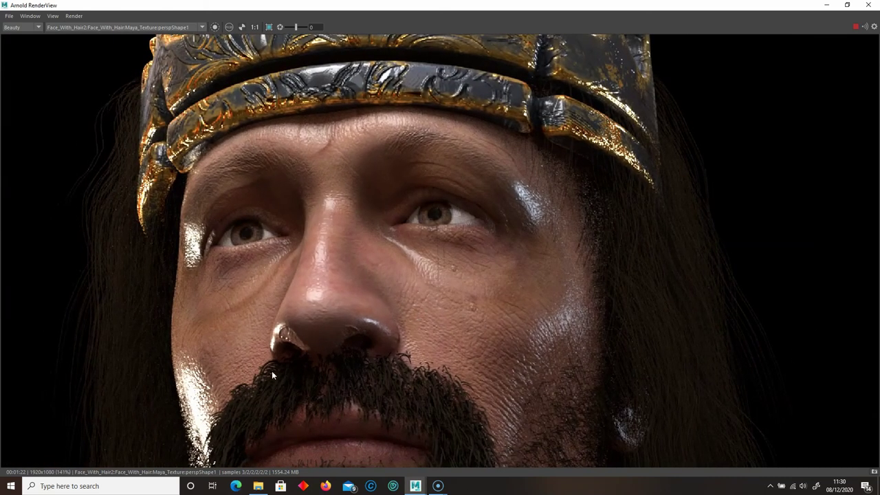
{"action": "scroll", "coordinate": [412, 323], "scroll_direction": "up", "scroll_amount": 5}
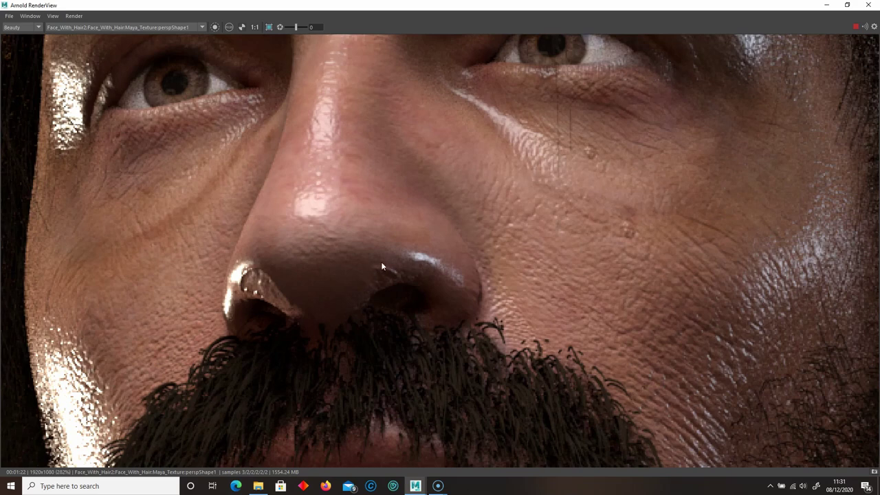
{"action": "scroll", "coordinate": [487, 366], "scroll_direction": "down", "scroll_amount": 1}
{"action": "scroll", "coordinate": [458, 385], "scroll_direction": "up", "scroll_amount": 1}
{"action": "middle_click_drag", "start_coordinate": [455, 451], "coordinate": [457, 316]}
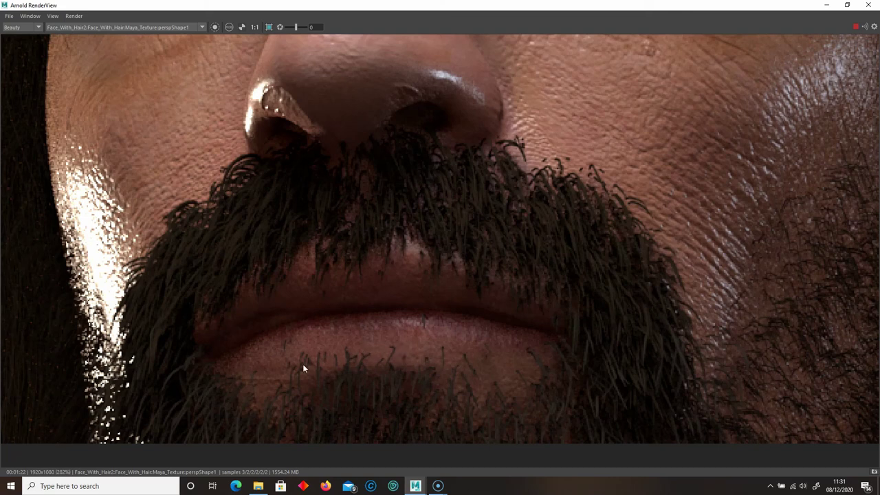
{"action": "scroll", "coordinate": [317, 369], "scroll_direction": "down", "scroll_amount": 5}
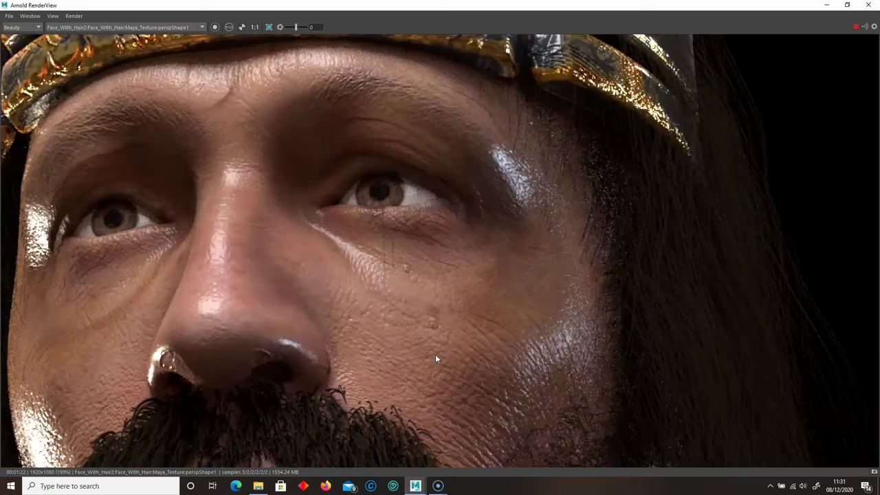
{"action": "scroll", "coordinate": [453, 333], "scroll_direction": "up", "scroll_amount": 3}
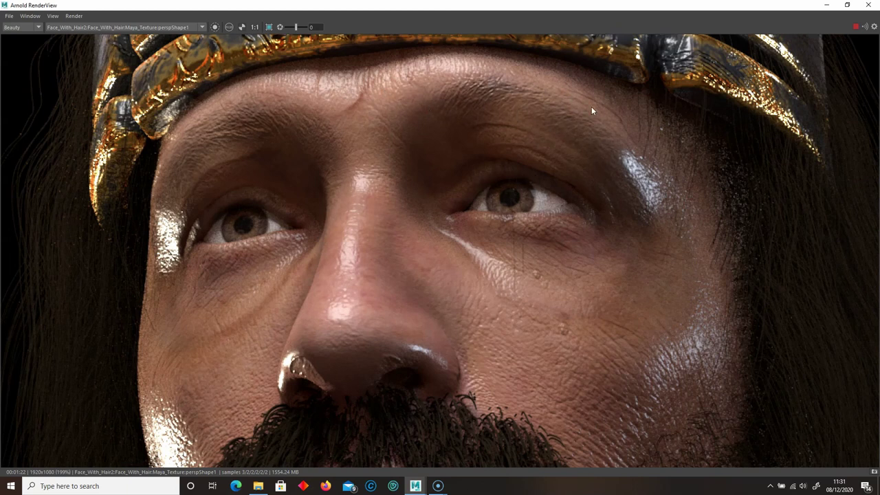
{"action": "middle_click_drag", "start_coordinate": [409, 246], "coordinate": [464, 212]}
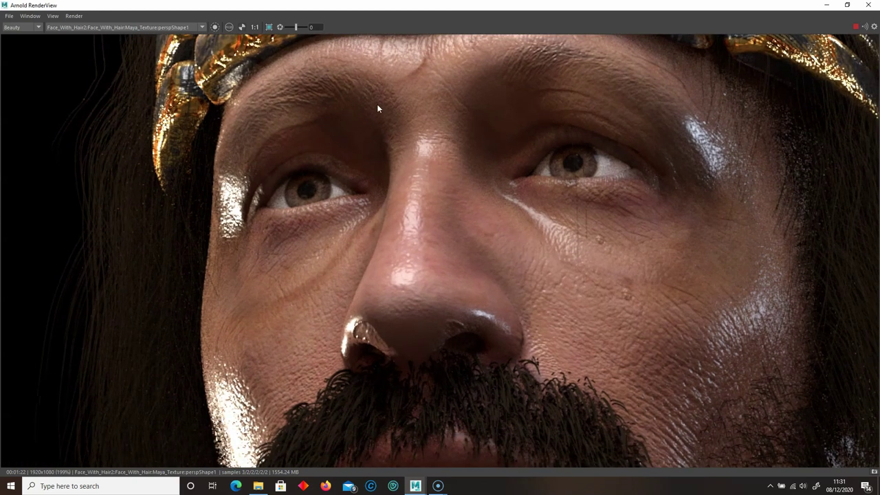
{"action": "scroll", "coordinate": [638, 345], "scroll_direction": "down", "scroll_amount": 2}
{"action": "middle_click_drag", "start_coordinate": [500, 304], "coordinate": [385, 287]}
Step: Close the Arnold RenderView and open HeadRenderCrown.jpg from the Headsculpt01 folder on the D: drive in Photos
{"action": "left_click", "coordinate": [873, 4]}
{"action": "mouse_move", "coordinate": [259, 490]}
{"action": "left_click", "coordinate": [259, 448]}
{"action": "left_click", "coordinate": [277, 165]}
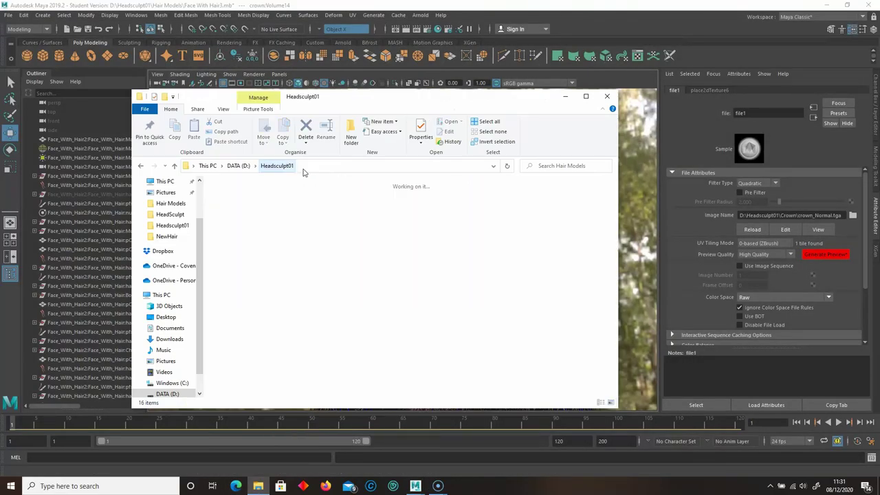
{"action": "scroll", "coordinate": [456, 367], "scroll_direction": "down", "scroll_amount": 3}
{"action": "left_click", "coordinate": [395, 289]}
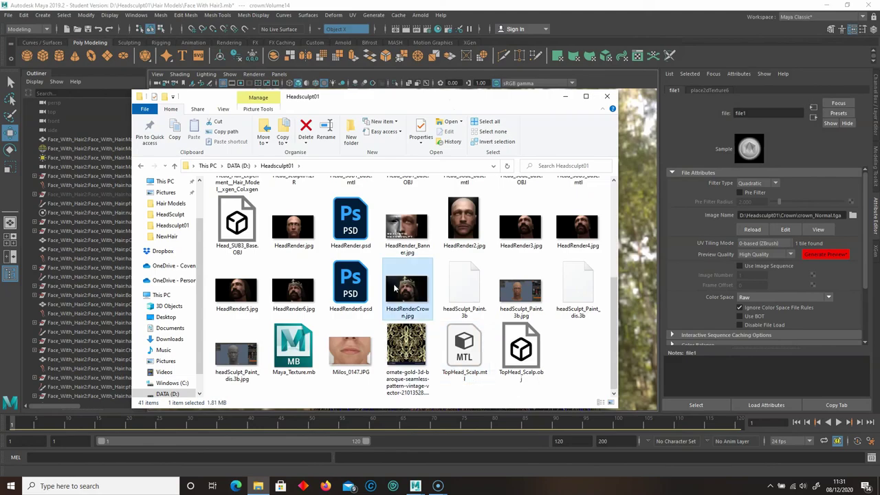
{"action": "double_click", "coordinate": [395, 289]}
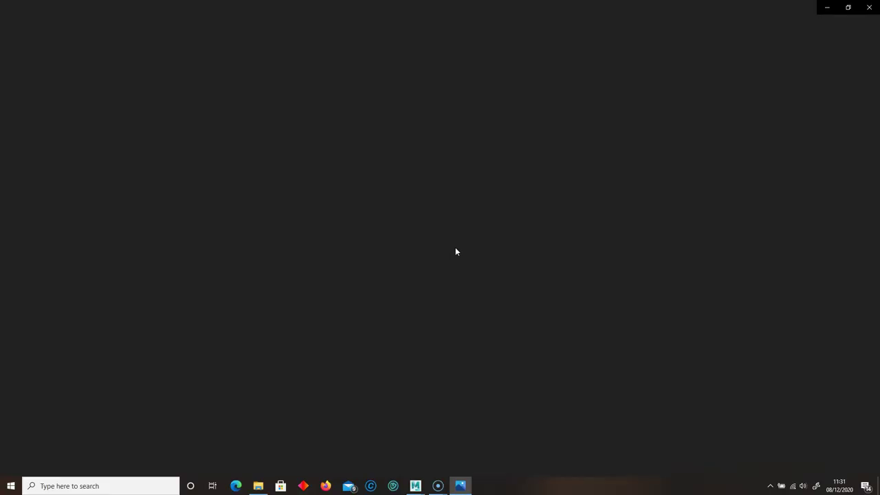
Step: Examine the eyes, skin, beard, side hair and crown edge in the HeadRenderCrown.jpg image at close range
{"action": "scroll", "coordinate": [455, 247], "scroll_direction": "up", "scroll_amount": 3}
{"action": "scroll", "coordinate": [464, 220], "scroll_direction": "up", "scroll_amount": 2}
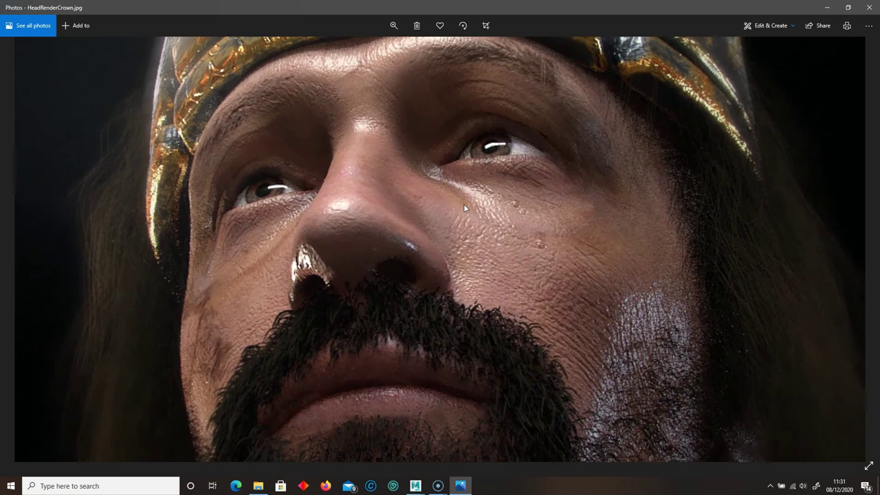
{"action": "left_click_drag", "start_coordinate": [490, 78], "coordinate": [495, 97]}
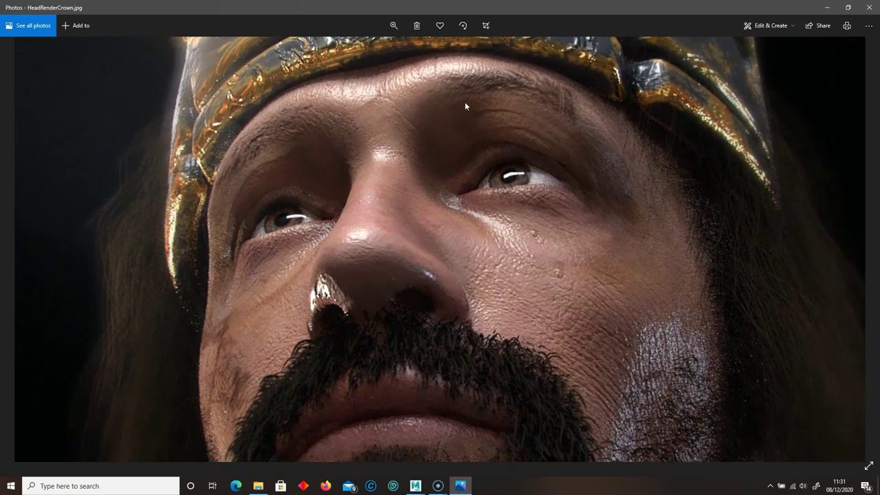
{"action": "left_click_drag", "start_coordinate": [512, 300], "coordinate": [506, 251]}
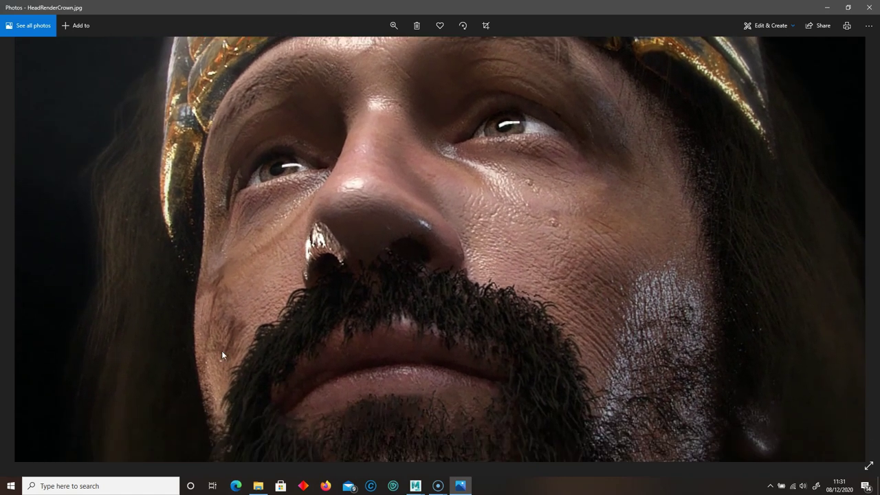
{"action": "left_click_drag", "start_coordinate": [218, 294], "coordinate": [202, 84]}
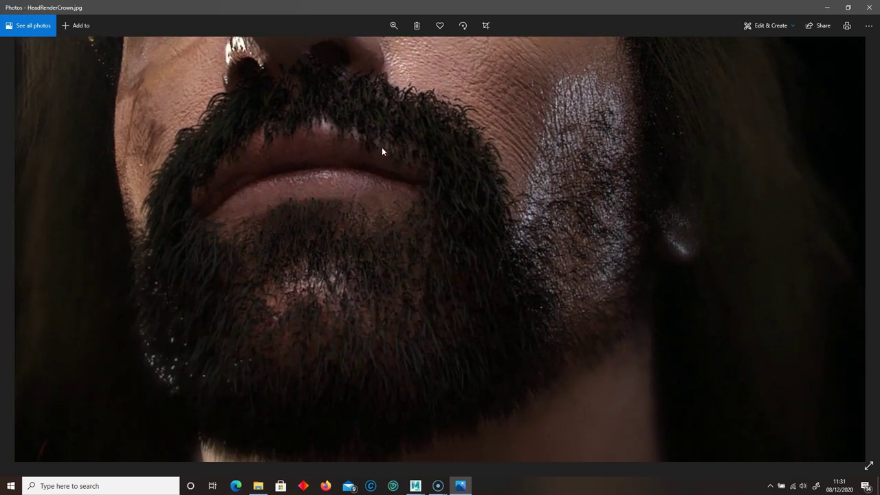
{"action": "left_click_drag", "start_coordinate": [489, 120], "coordinate": [427, 300]}
{"action": "left_click_drag", "start_coordinate": [644, 283], "coordinate": [632, 226]}
{"action": "left_click_drag", "start_coordinate": [156, 176], "coordinate": [383, 178]}
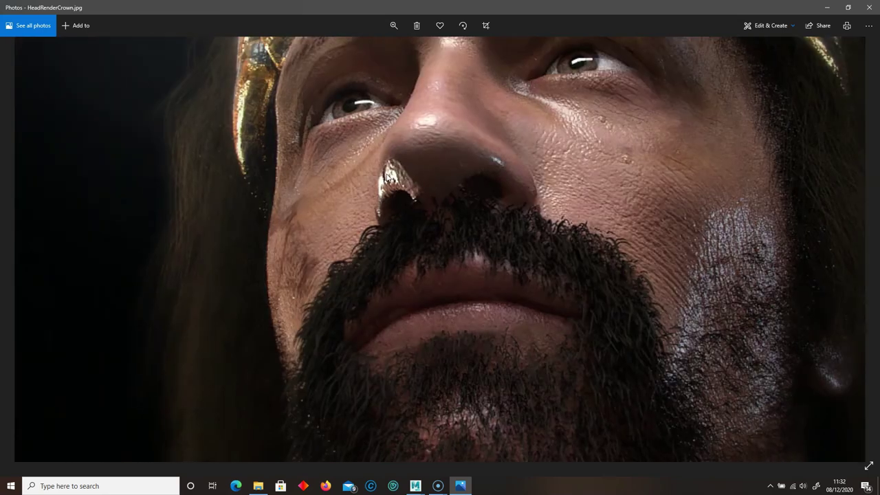
{"action": "left_click_drag", "start_coordinate": [330, 220], "coordinate": [332, 236]}
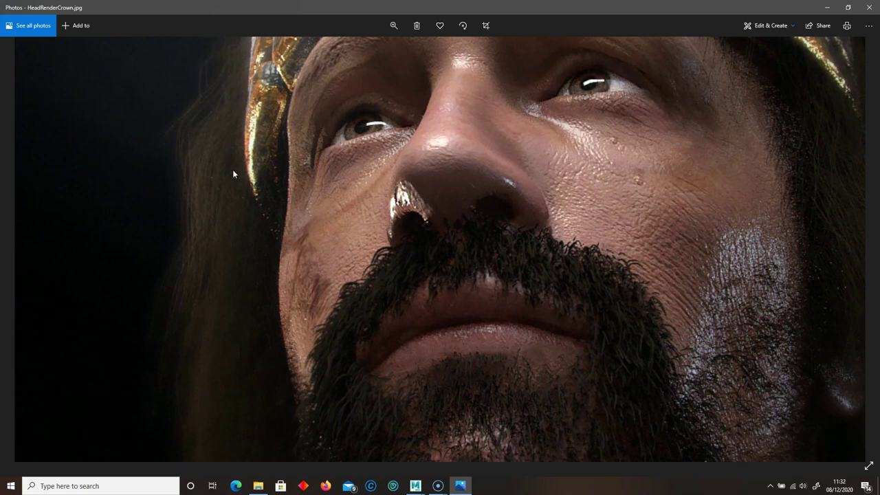
{"action": "left_click_drag", "start_coordinate": [259, 109], "coordinate": [245, 189]}
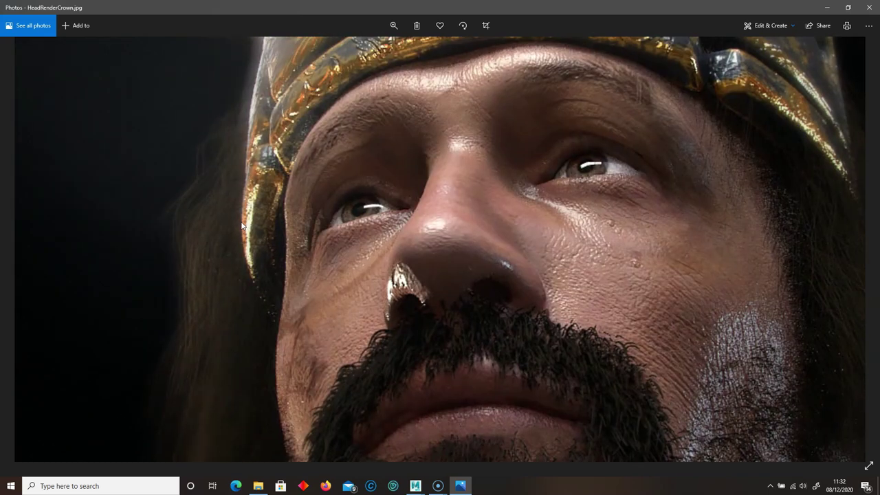
Step: View the whole crowned portrait, and examine the beard, jawline and neck in close-up
{"action": "scroll", "coordinate": [246, 265], "scroll_direction": "down", "scroll_amount": 2}
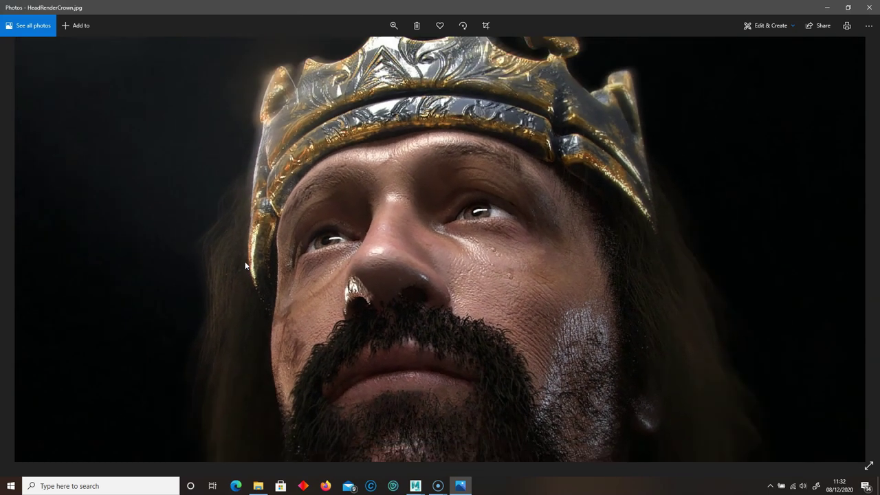
{"action": "scroll", "coordinate": [245, 265], "scroll_direction": "down", "scroll_amount": 3}
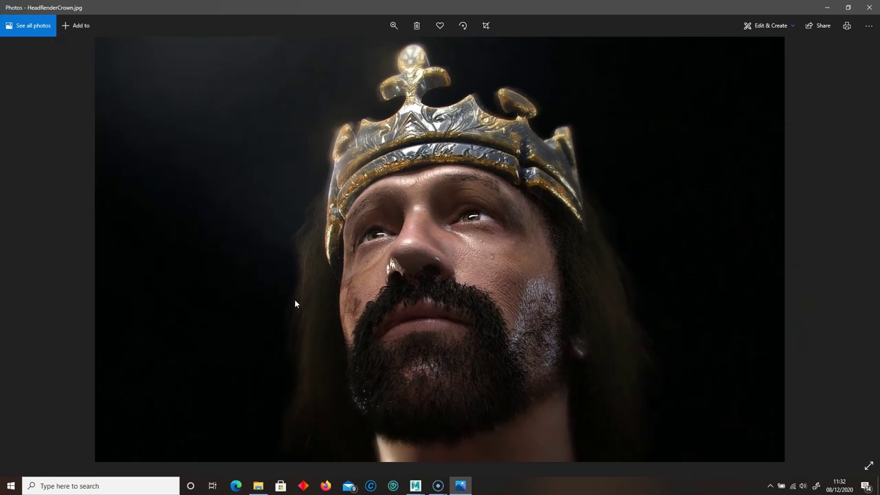
{"action": "scroll", "coordinate": [448, 324], "scroll_direction": "up", "scroll_amount": 4}
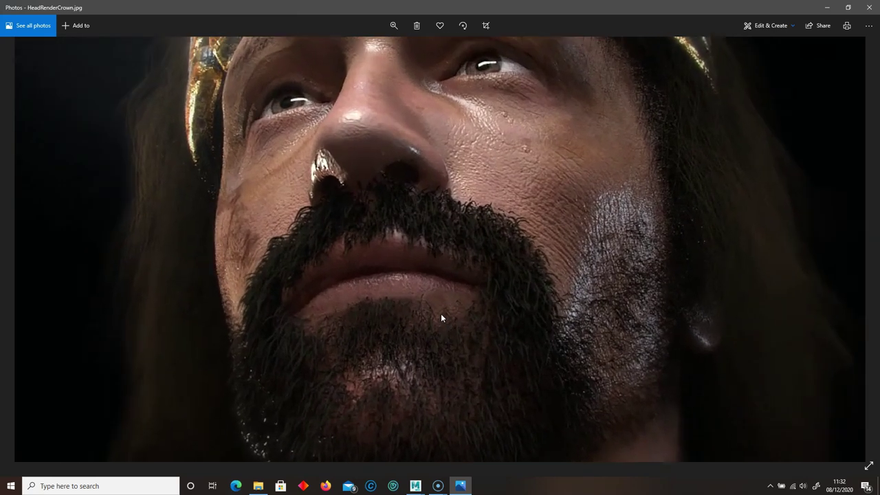
{"action": "left_click_drag", "start_coordinate": [507, 262], "coordinate": [416, 219]}
{"action": "left_click_drag", "start_coordinate": [477, 308], "coordinate": [453, 175]}
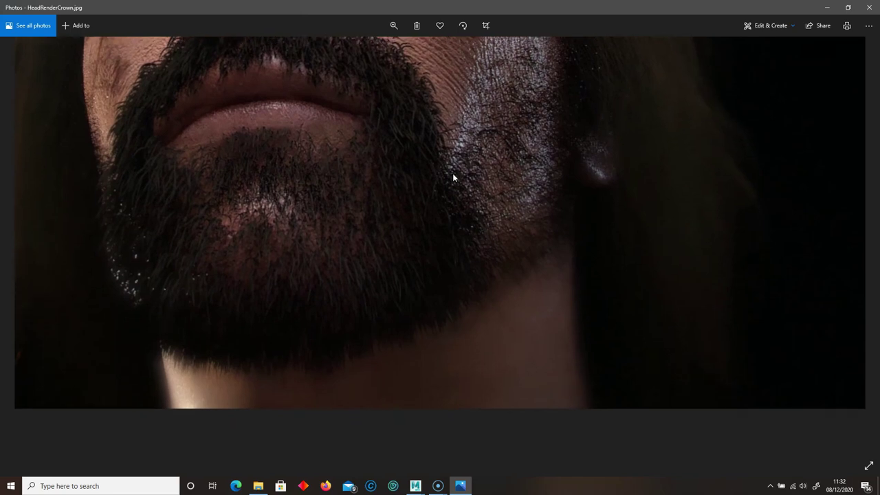
{"action": "scroll", "coordinate": [412, 199], "scroll_direction": "down", "scroll_amount": 2}
{"action": "scroll", "coordinate": [289, 268], "scroll_direction": "down", "scroll_amount": 2}
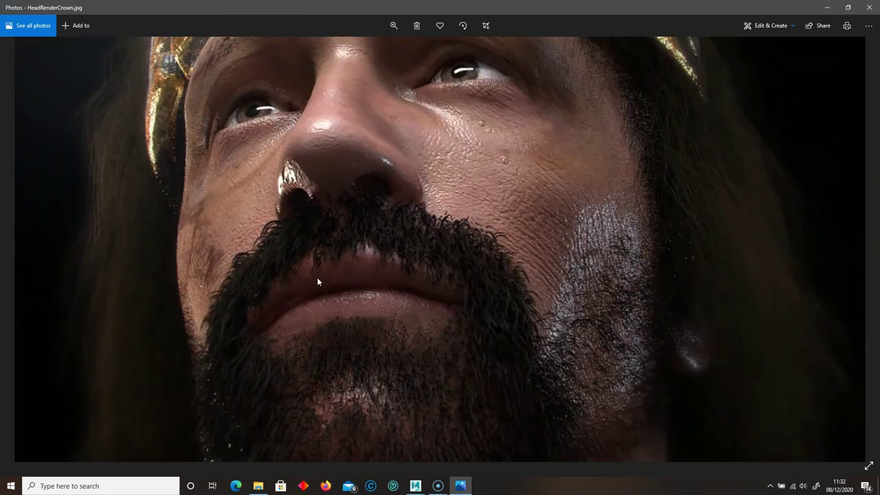
Step: Review the whole crowned portrait again, and examine the moustache, lips, nose, cheek skin and eyes at close range
{"action": "scroll", "coordinate": [318, 282], "scroll_direction": "down", "scroll_amount": 4}
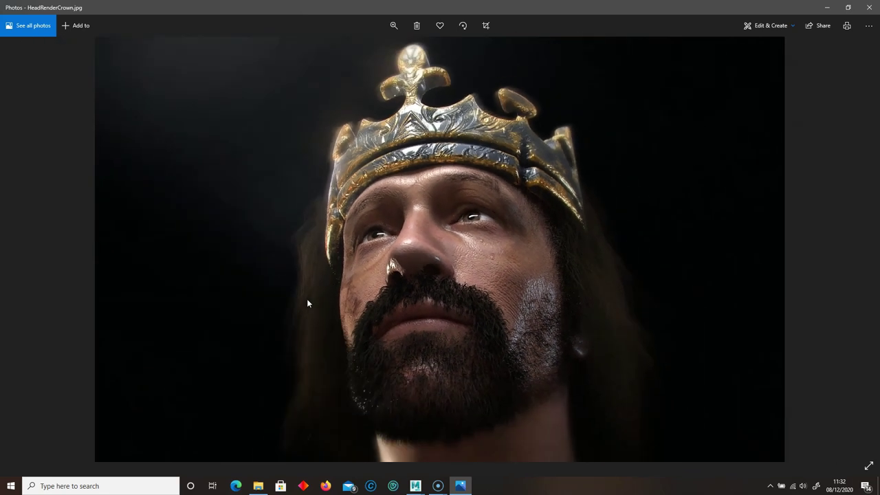
{"action": "scroll", "coordinate": [319, 285], "scroll_direction": "up", "scroll_amount": 3}
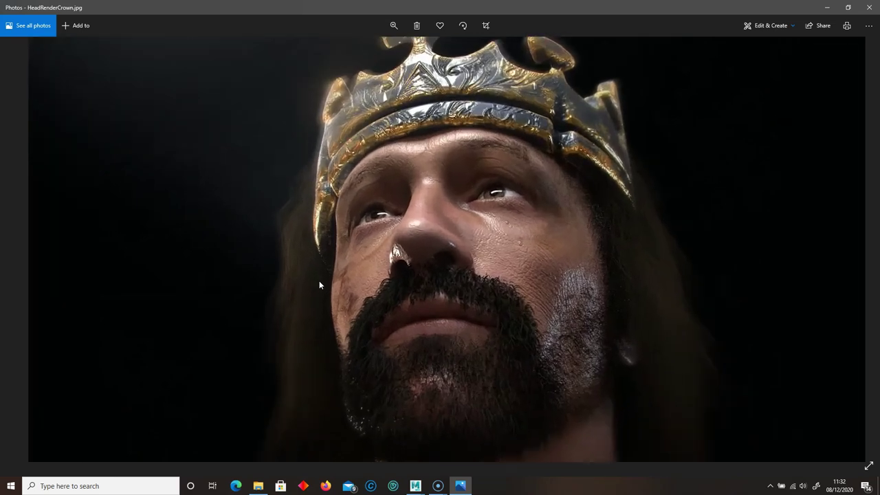
{"action": "left_click_drag", "start_coordinate": [319, 280], "coordinate": [481, 229]}
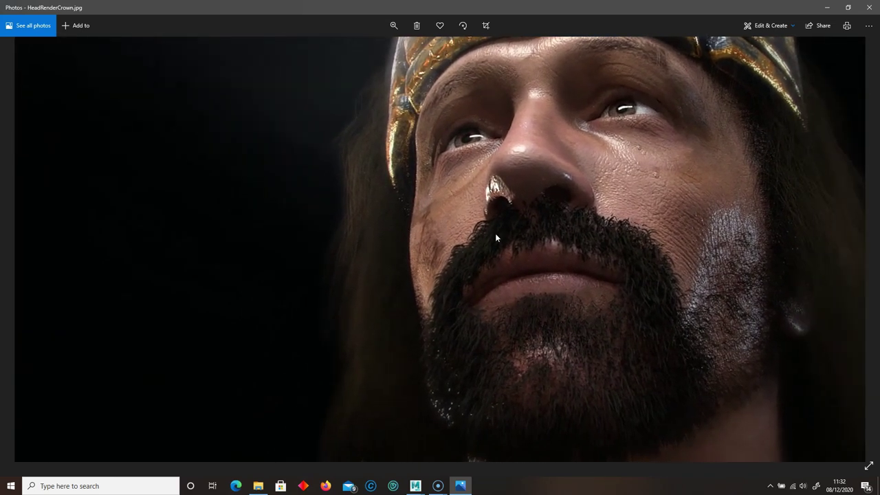
{"action": "scroll", "coordinate": [497, 234], "scroll_direction": "up", "scroll_amount": 1}
{"action": "scroll", "coordinate": [502, 236], "scroll_direction": "down", "scroll_amount": 3}
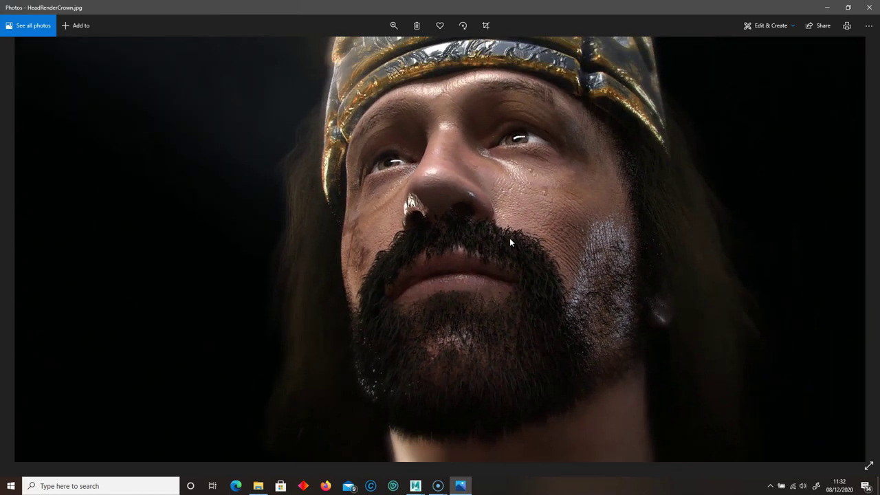
{"action": "scroll", "coordinate": [509, 238], "scroll_direction": "up", "scroll_amount": 2}
{"action": "left_click_drag", "start_coordinate": [455, 230], "coordinate": [497, 237]}
{"action": "scroll", "coordinate": [529, 232], "scroll_direction": "up", "scroll_amount": 2}
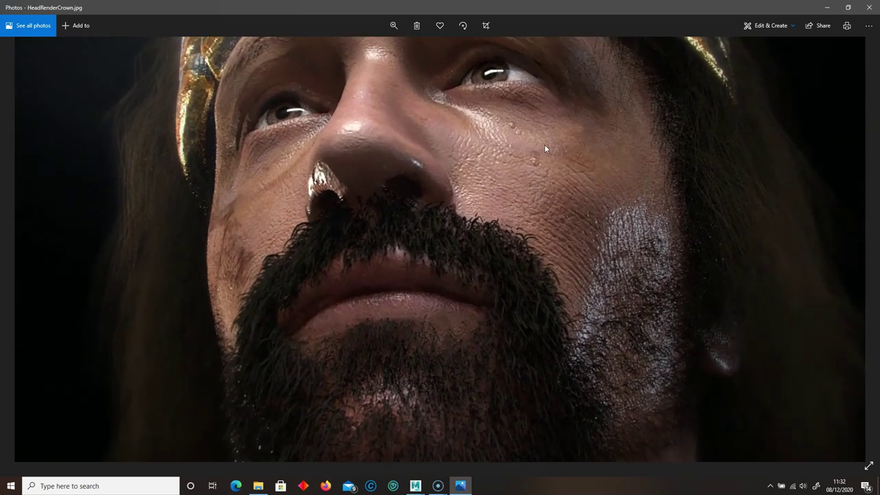
{"action": "left_click_drag", "start_coordinate": [544, 148], "coordinate": [589, 189]}
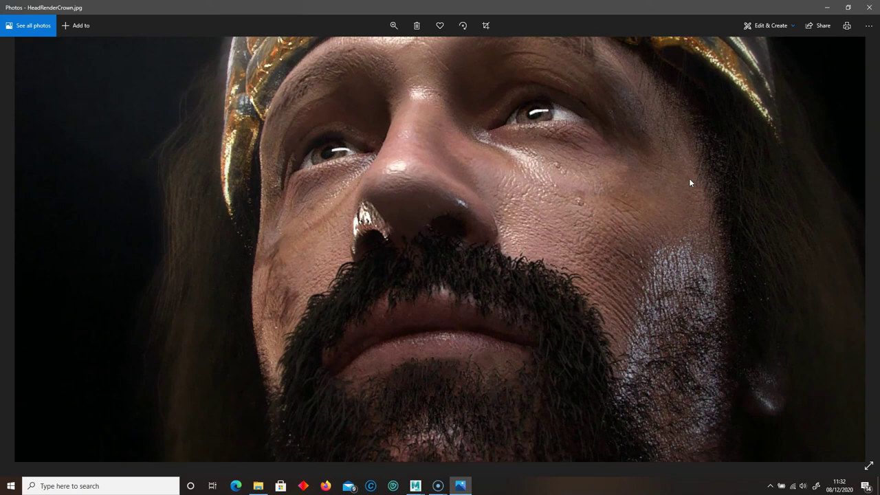